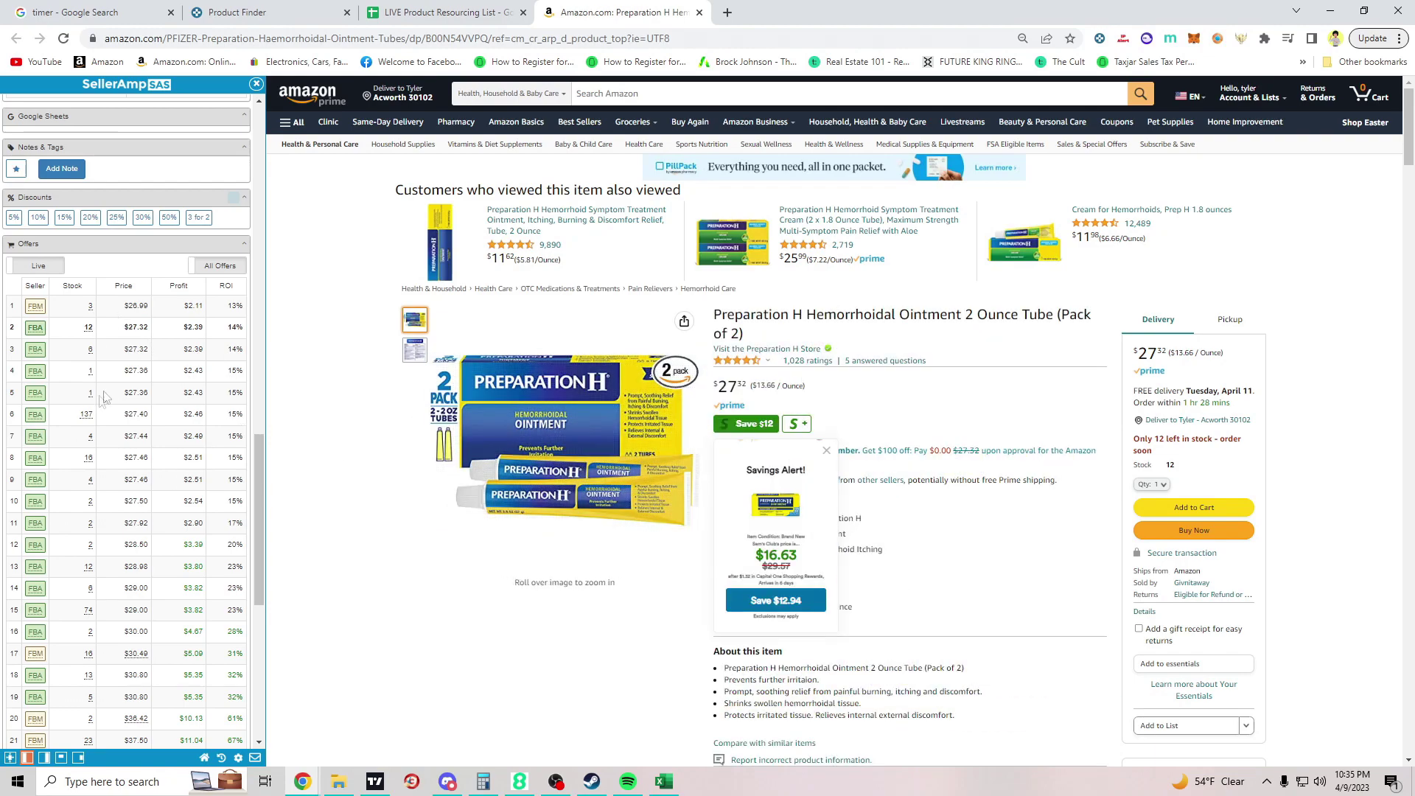
Step: Review the live offers for the Preparation H listing in SellerAmp and glance at the Store ID workbook
{"action": "scroll", "coordinate": [148, 369], "scroll_direction": "down", "scroll_amount": 1}
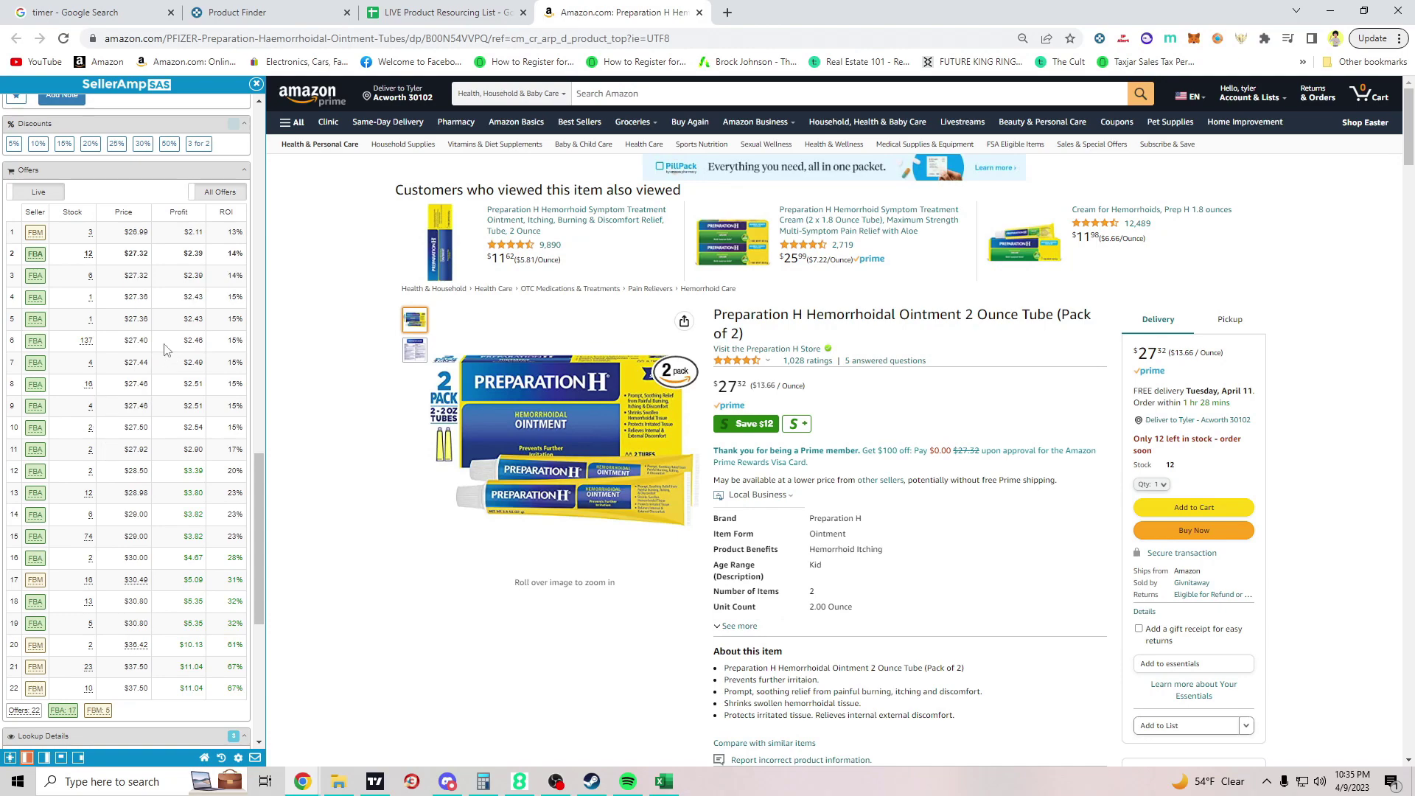
{"action": "scroll", "coordinate": [237, 515], "scroll_direction": "down", "scroll_amount": 1}
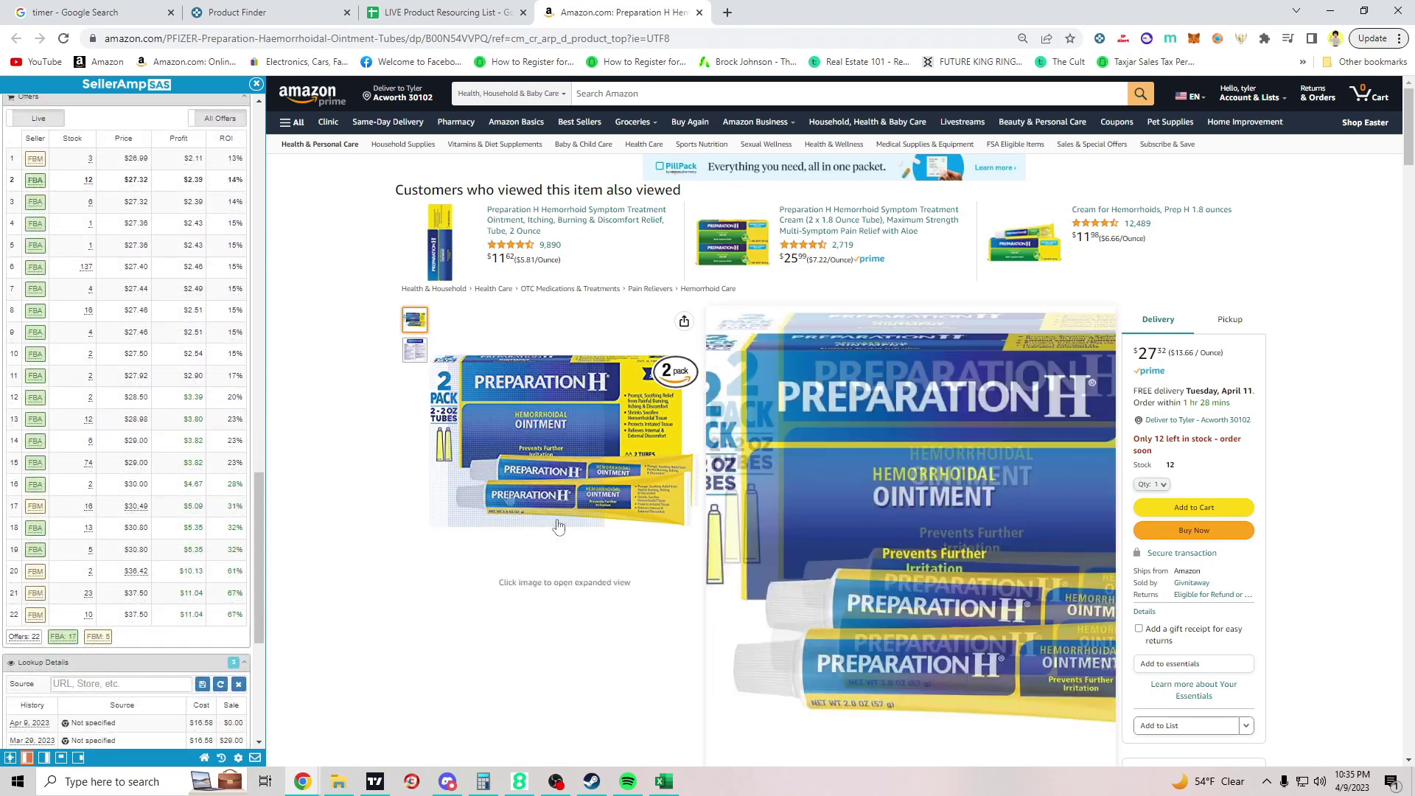
{"action": "left_click", "coordinate": [664, 783]}
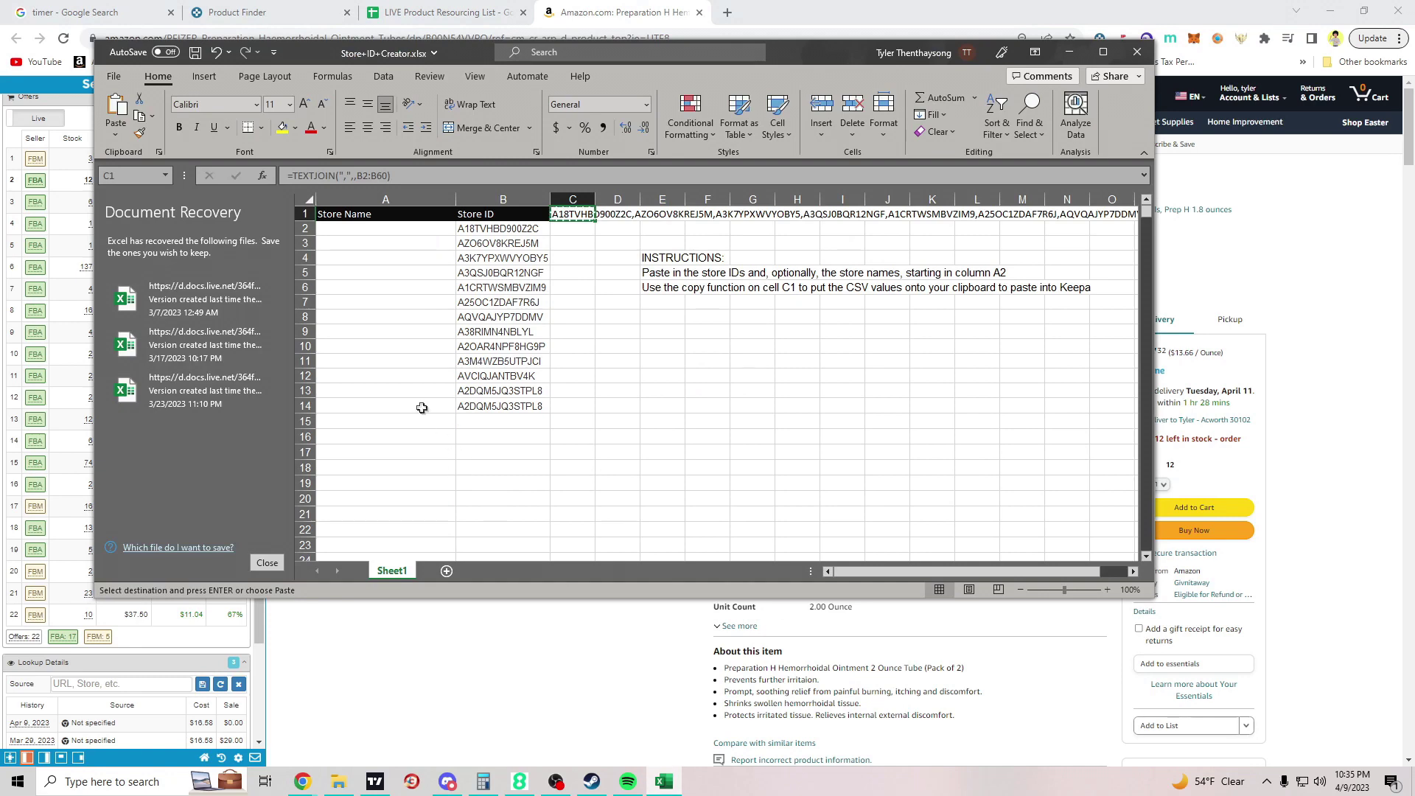
{"action": "left_click", "coordinate": [664, 783]}
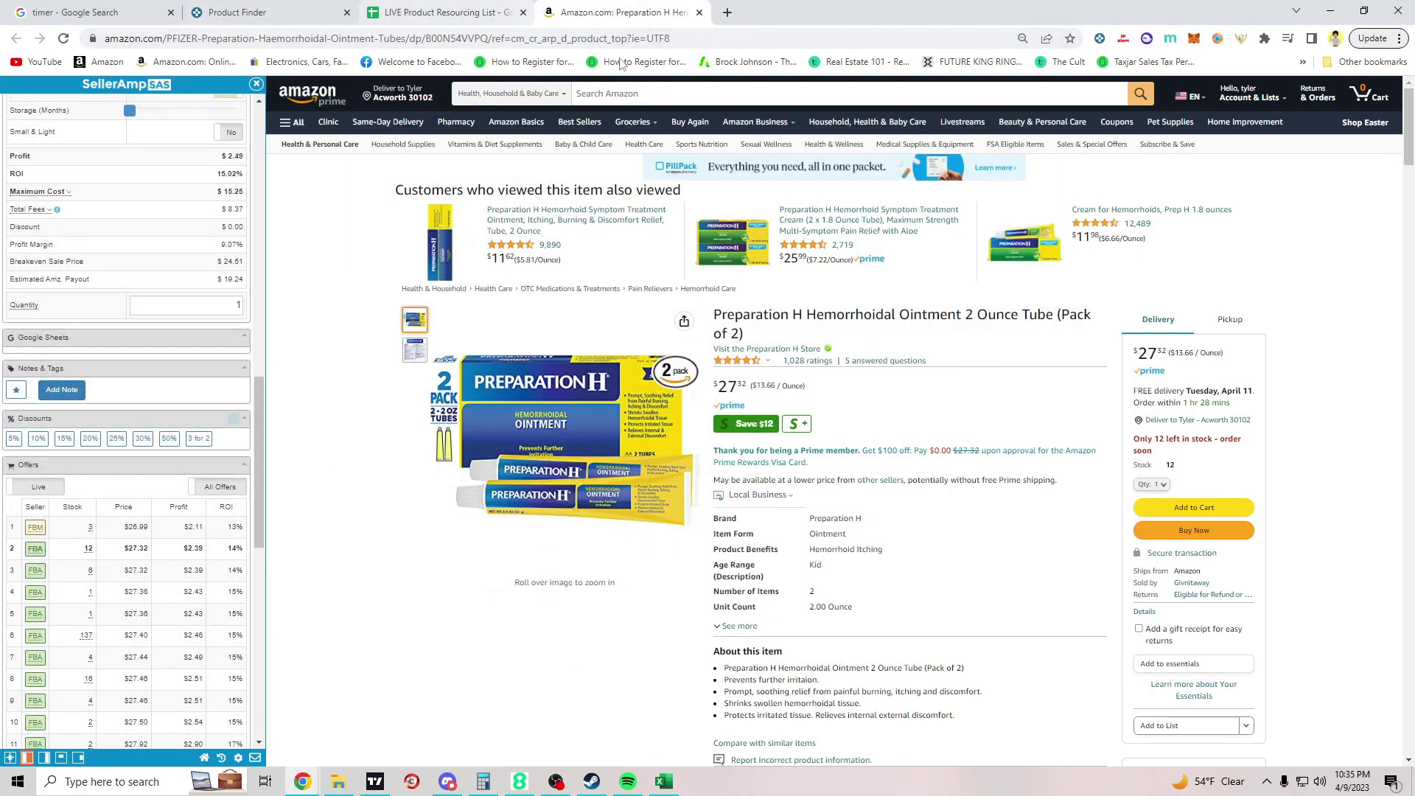
Step: Close the Amazon product page and open the advanced filter of the Keepa Product Finder
{"action": "left_click", "coordinate": [700, 13]}
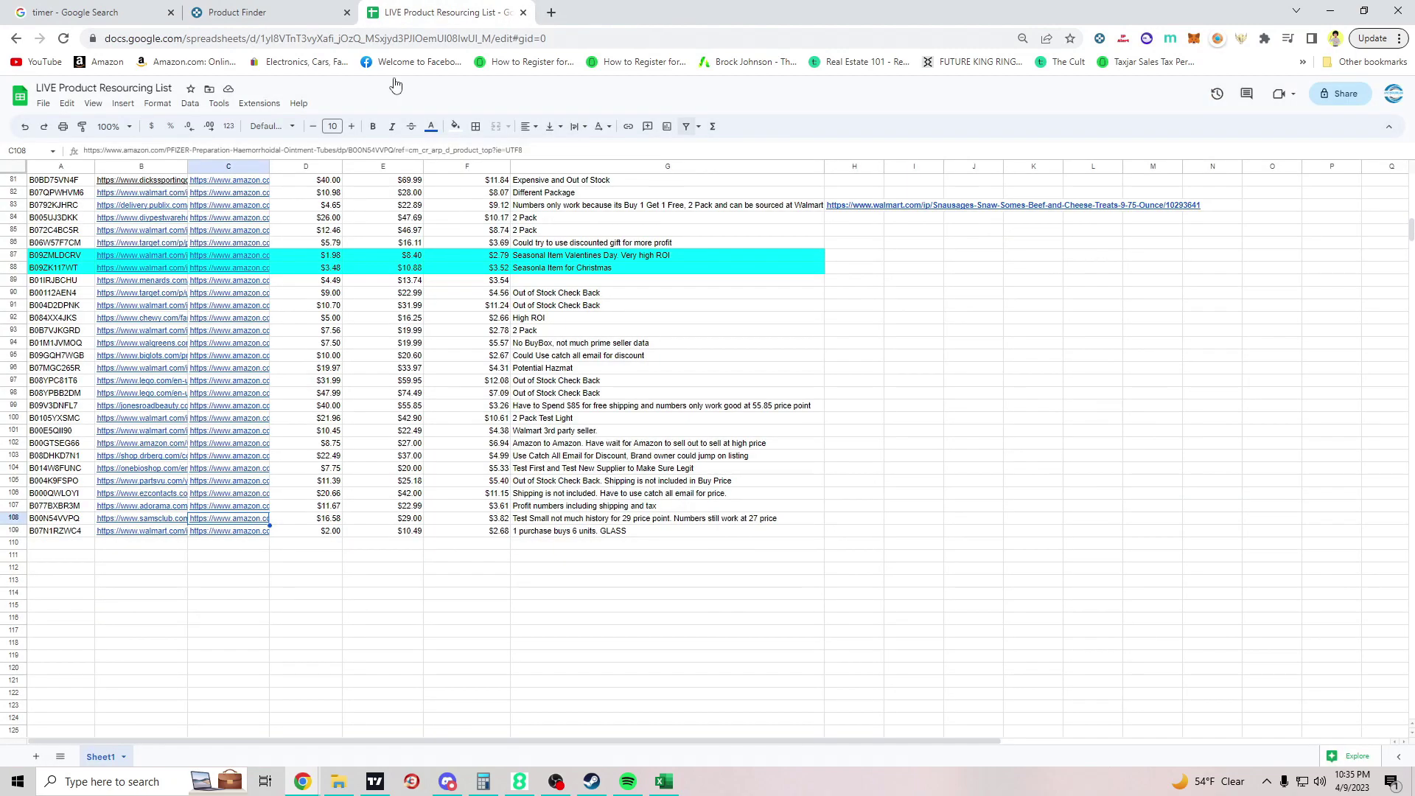
{"action": "left_click", "coordinate": [266, 12]}
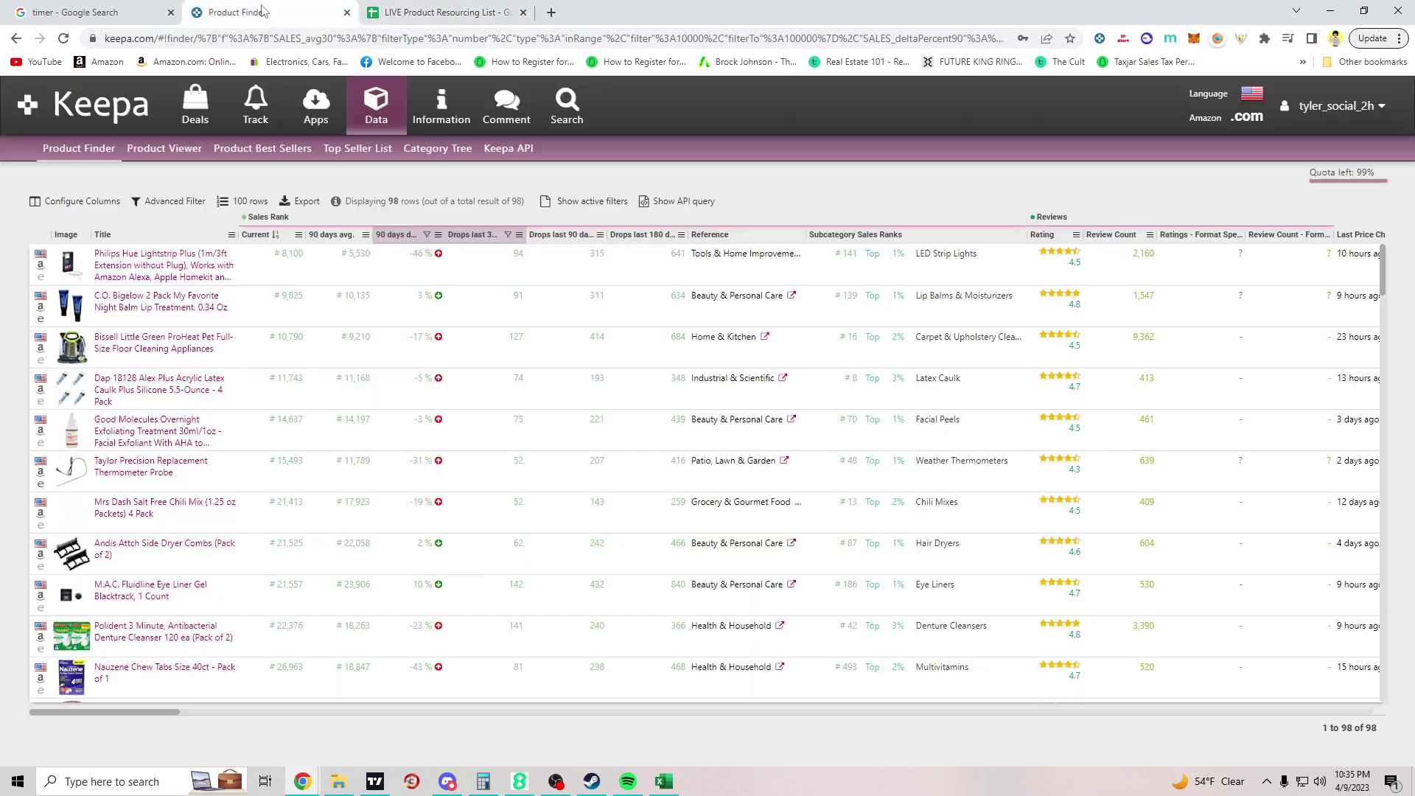
{"action": "left_click", "coordinate": [176, 201]}
Step: Clear the Sales Rank 30-day average and 90-day drop % ranges from the filter
{"action": "scroll", "coordinate": [885, 383], "scroll_direction": "down", "scroll_amount": 5}
{"action": "key", "text": "ctrl+a"}
{"action": "key", "text": "BackSpace"}
{"action": "key", "text": "Tab"}
{"action": "key", "text": "BackSpace"}
{"action": "key", "text": "ctrl+a"}
{"action": "key", "text": "BackSpace"}
{"action": "key", "text": "Tab"}
{"action": "key", "text": "BackSpace"}
{"action": "key", "text": "Tab"}
Step: Clear the New FBA minimum under the retrieved live offers count and empty the Seller ID filter
{"action": "scroll", "coordinate": [472, 454], "scroll_direction": "down", "scroll_amount": 4}
{"action": "scroll", "coordinate": [473, 455], "scroll_direction": "down", "scroll_amount": 15}
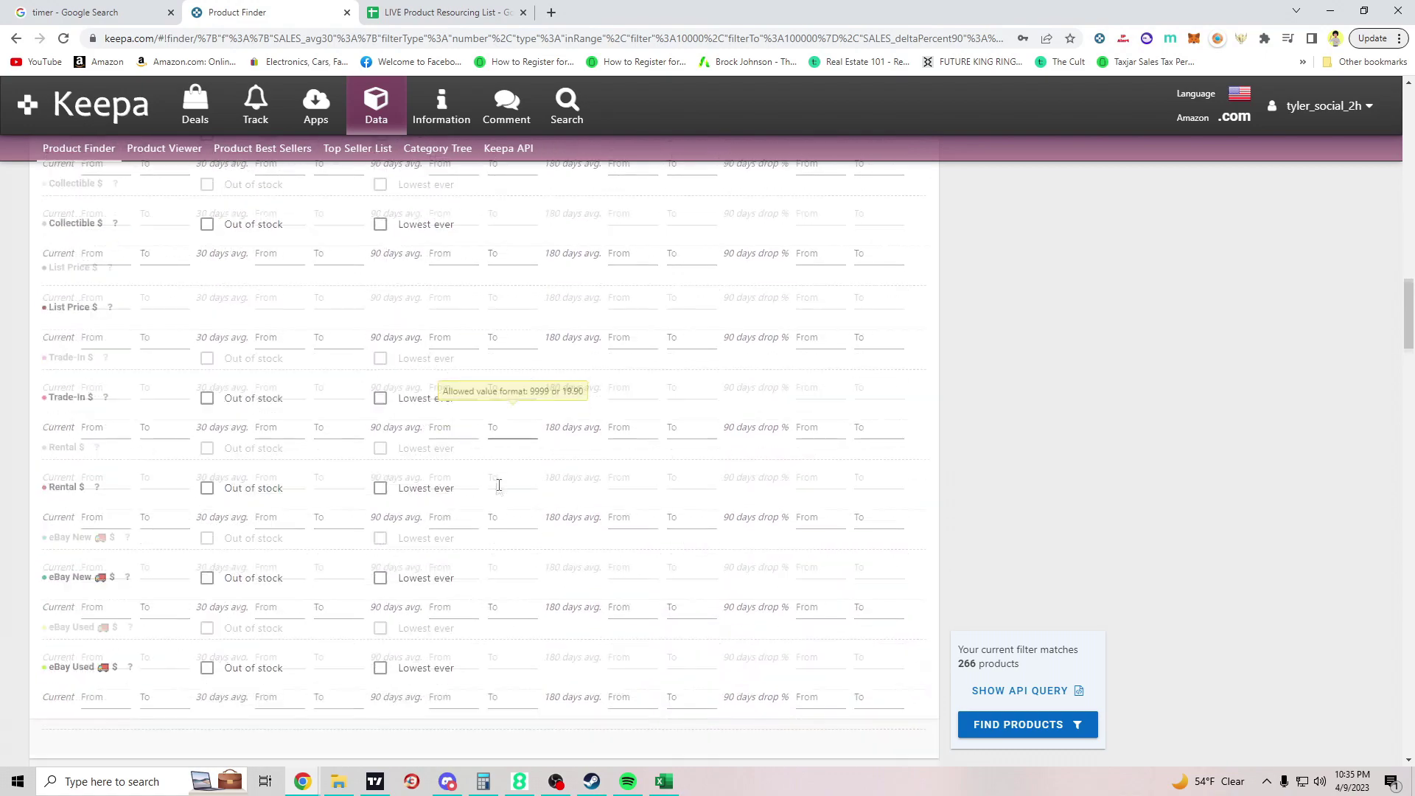
{"action": "scroll", "coordinate": [499, 485], "scroll_direction": "down", "scroll_amount": 11}
{"action": "scroll", "coordinate": [254, 472], "scroll_direction": "up", "scroll_amount": 4}
{"action": "scroll", "coordinate": [255, 472], "scroll_direction": "down", "scroll_amount": 12}
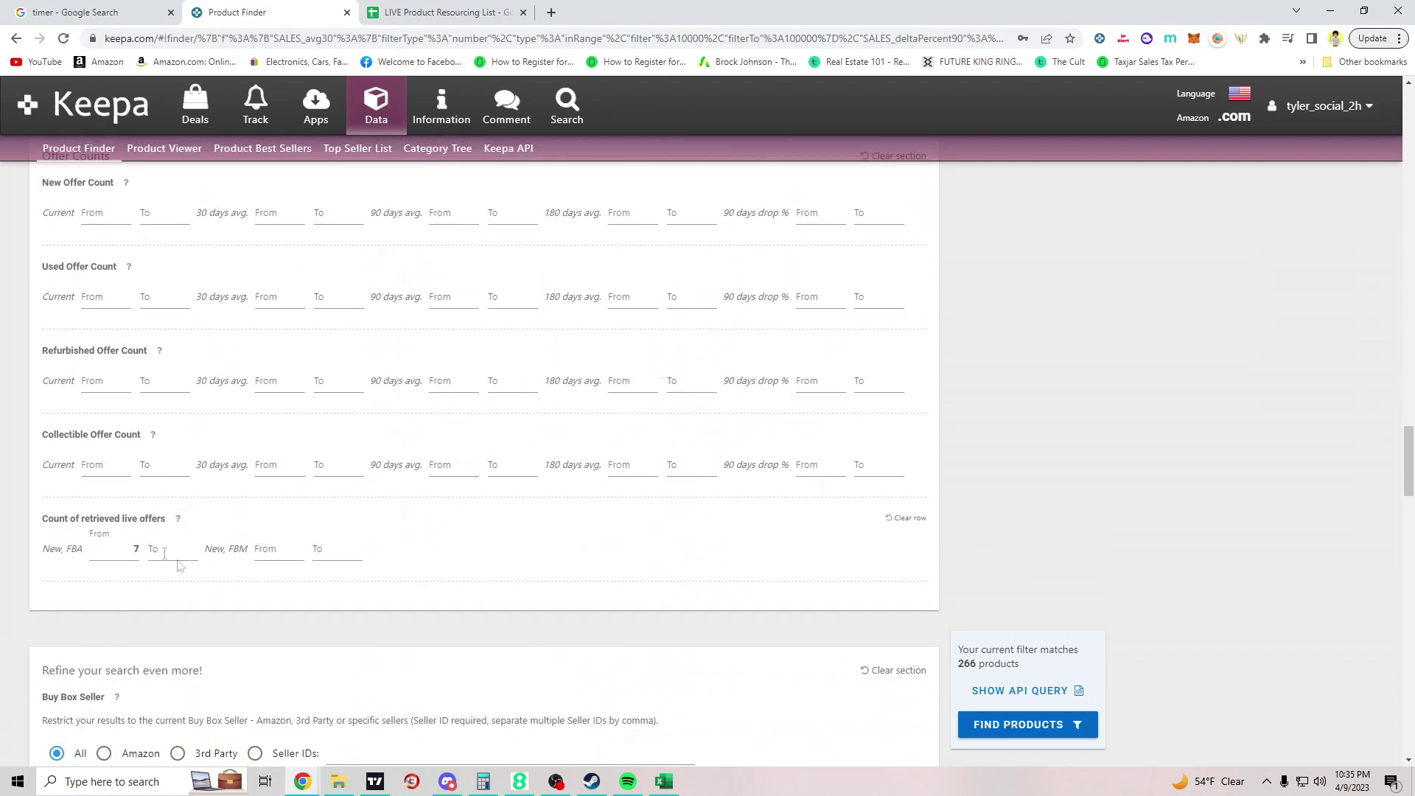
{"action": "scroll", "coordinate": [247, 556], "scroll_direction": "down", "scroll_amount": 7}
{"action": "scroll", "coordinate": [306, 553], "scroll_direction": "down", "scroll_amount": 4}
{"action": "triple_click", "coordinate": [96, 447]}
{"action": "key", "text": "BackSpace"}
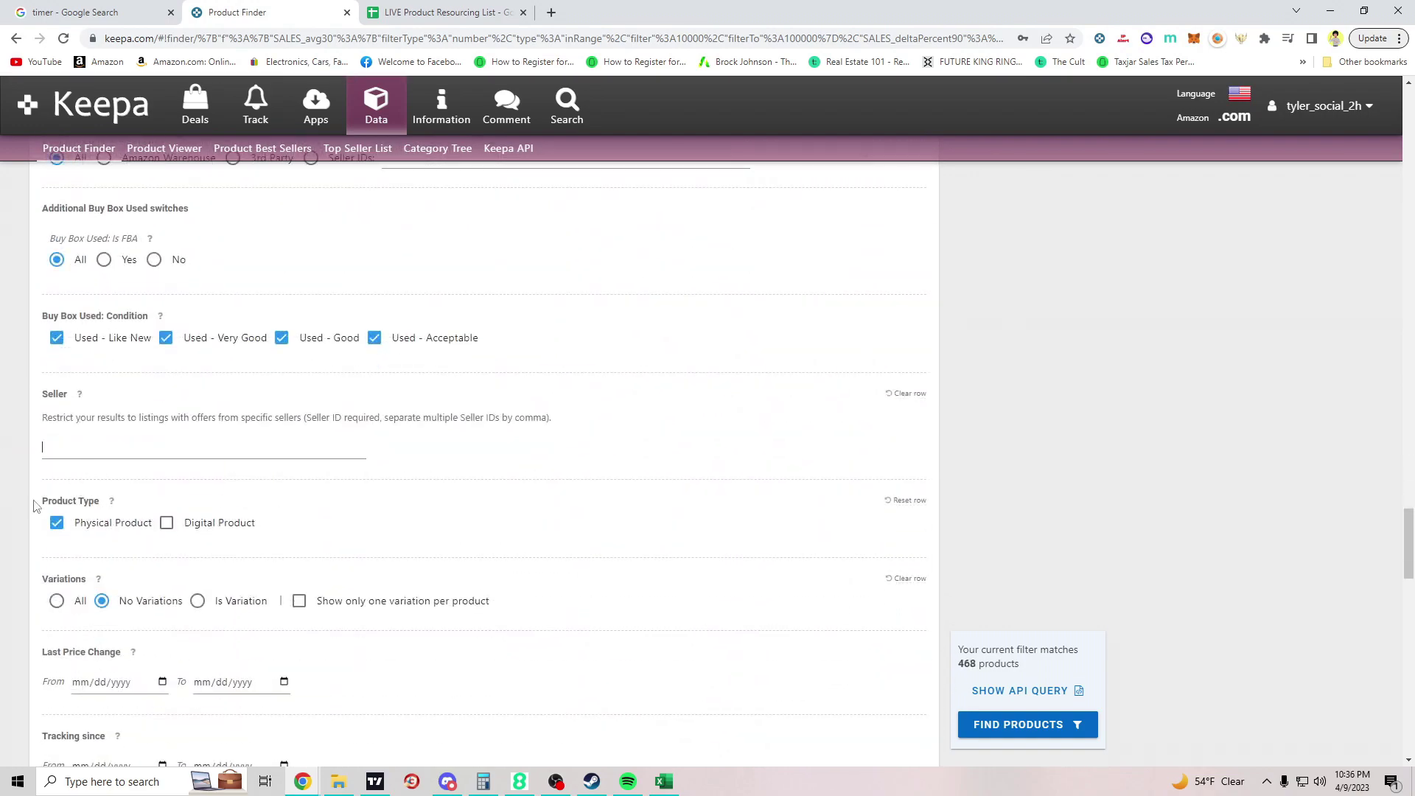
Step: Clear the minimum for Sales Rank Drops in the last 30 days
{"action": "scroll", "coordinate": [74, 530], "scroll_direction": "down", "scroll_amount": 1}
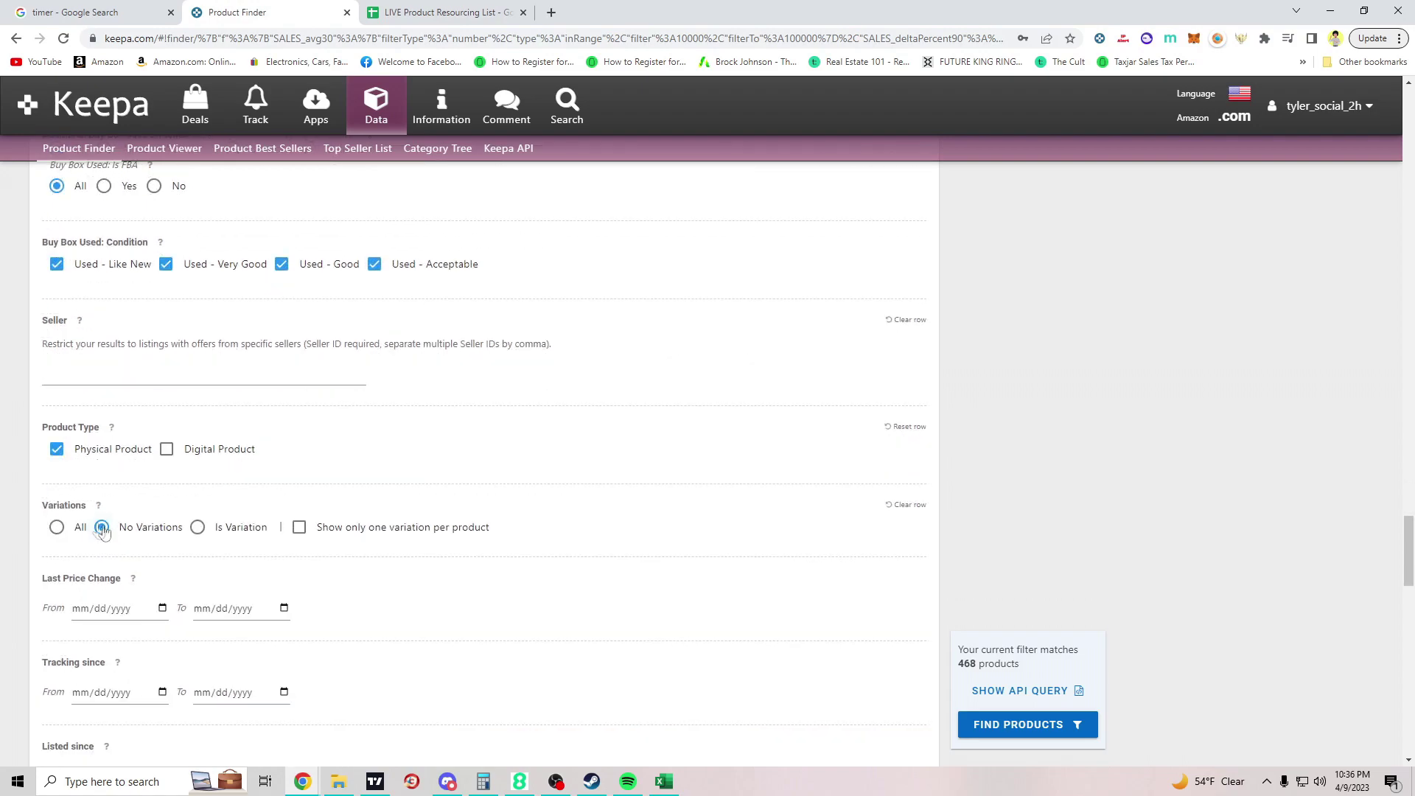
{"action": "scroll", "coordinate": [147, 538], "scroll_direction": "down", "scroll_amount": 8}
{"action": "key", "text": "BackSpace"}
{"action": "key", "text": "BackSpace"}
{"action": "scroll", "coordinate": [243, 564], "scroll_direction": "down", "scroll_amount": 2}
{"action": "scroll", "coordinate": [19, 623], "scroll_direction": "down", "scroll_amount": 13}
{"action": "scroll", "coordinate": [746, 602], "scroll_direction": "up", "scroll_amount": 3}
{"action": "scroll", "coordinate": [562, 572], "scroll_direction": "up", "scroll_amount": 12}
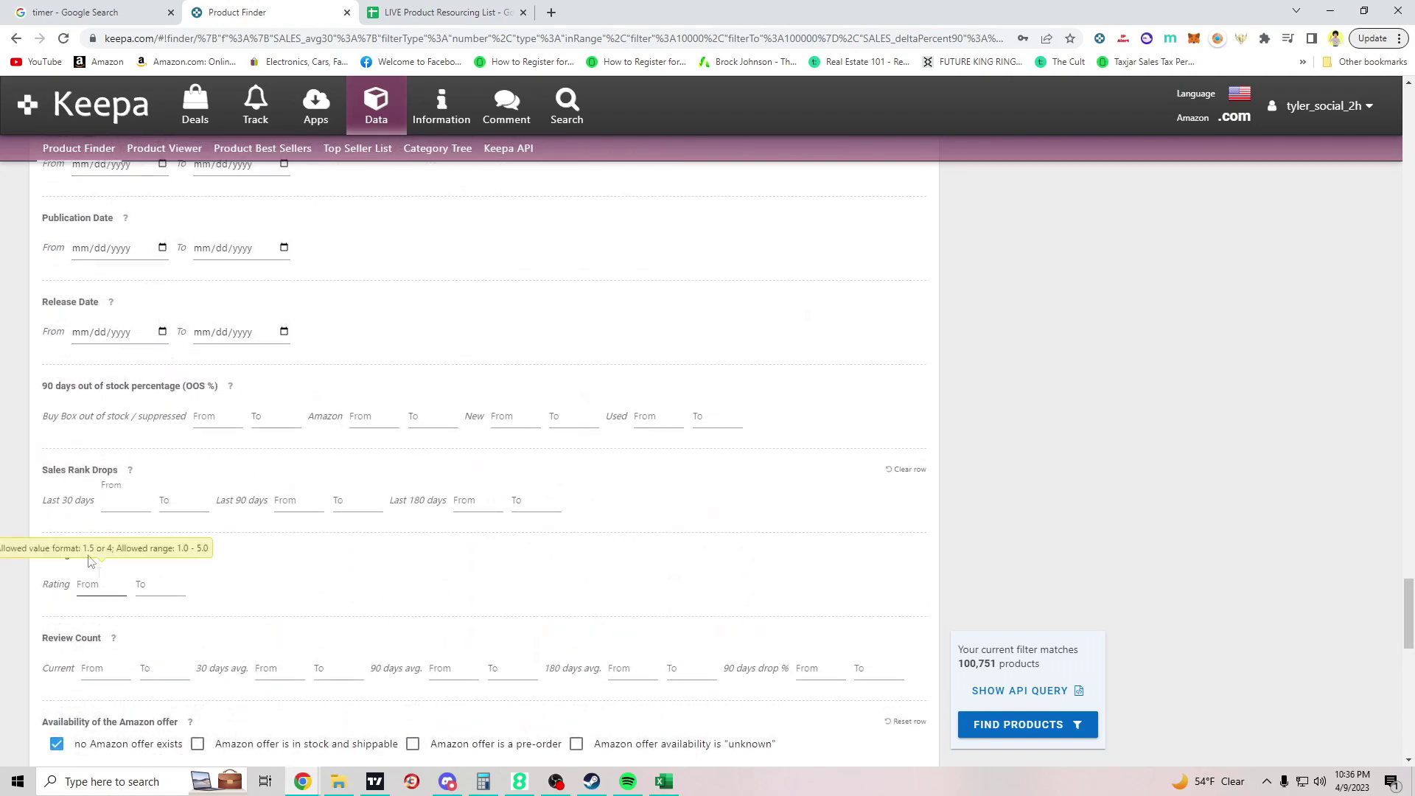
Step: Paste the comma-separated list of seller IDs into the Seller filter
{"action": "scroll", "coordinate": [196, 546], "scroll_direction": "down", "scroll_amount": 6}
{"action": "scroll", "coordinate": [236, 567], "scroll_direction": "up", "scroll_amount": 8}
{"action": "scroll", "coordinate": [225, 453], "scroll_direction": "up", "scroll_amount": 6}
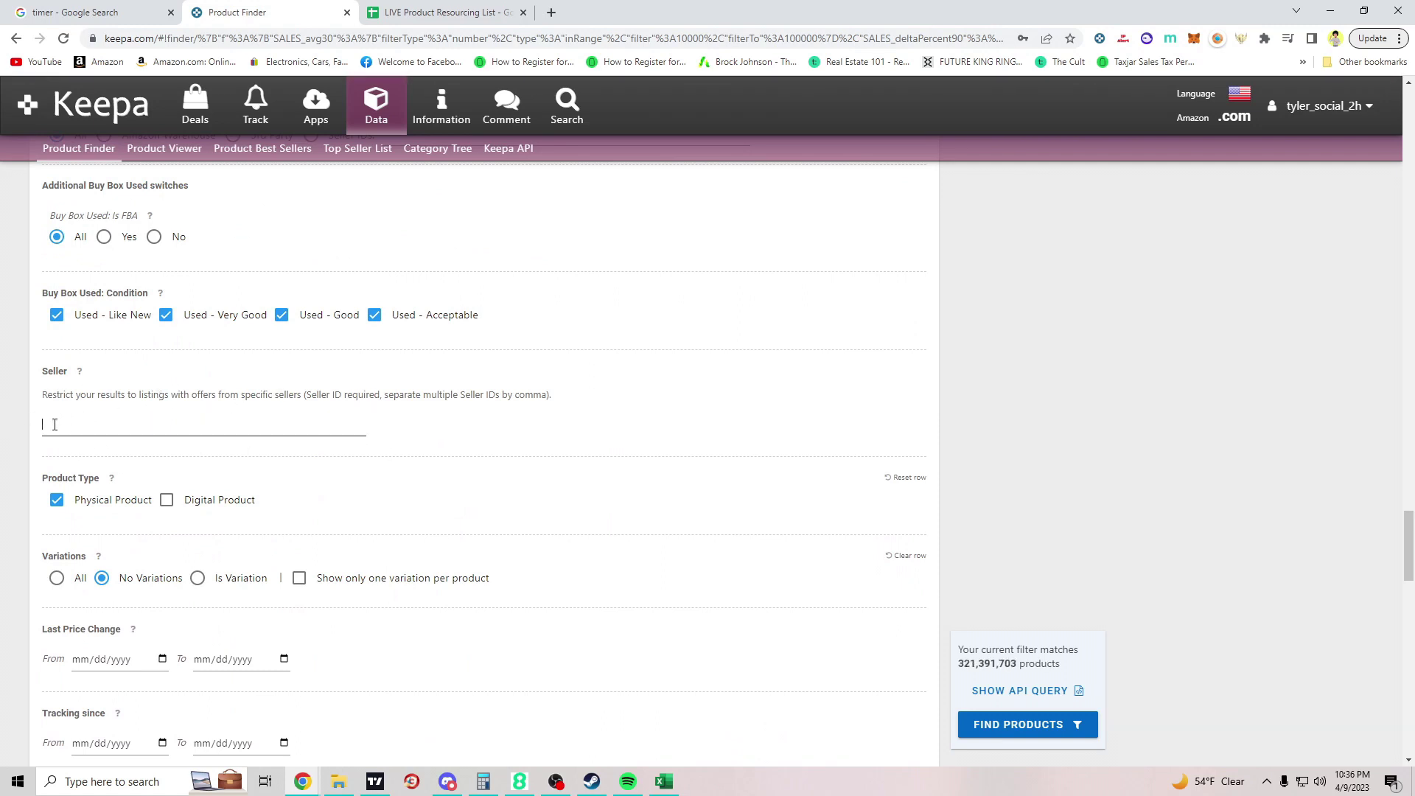
{"action": "left_click", "coordinate": [443, 447]}
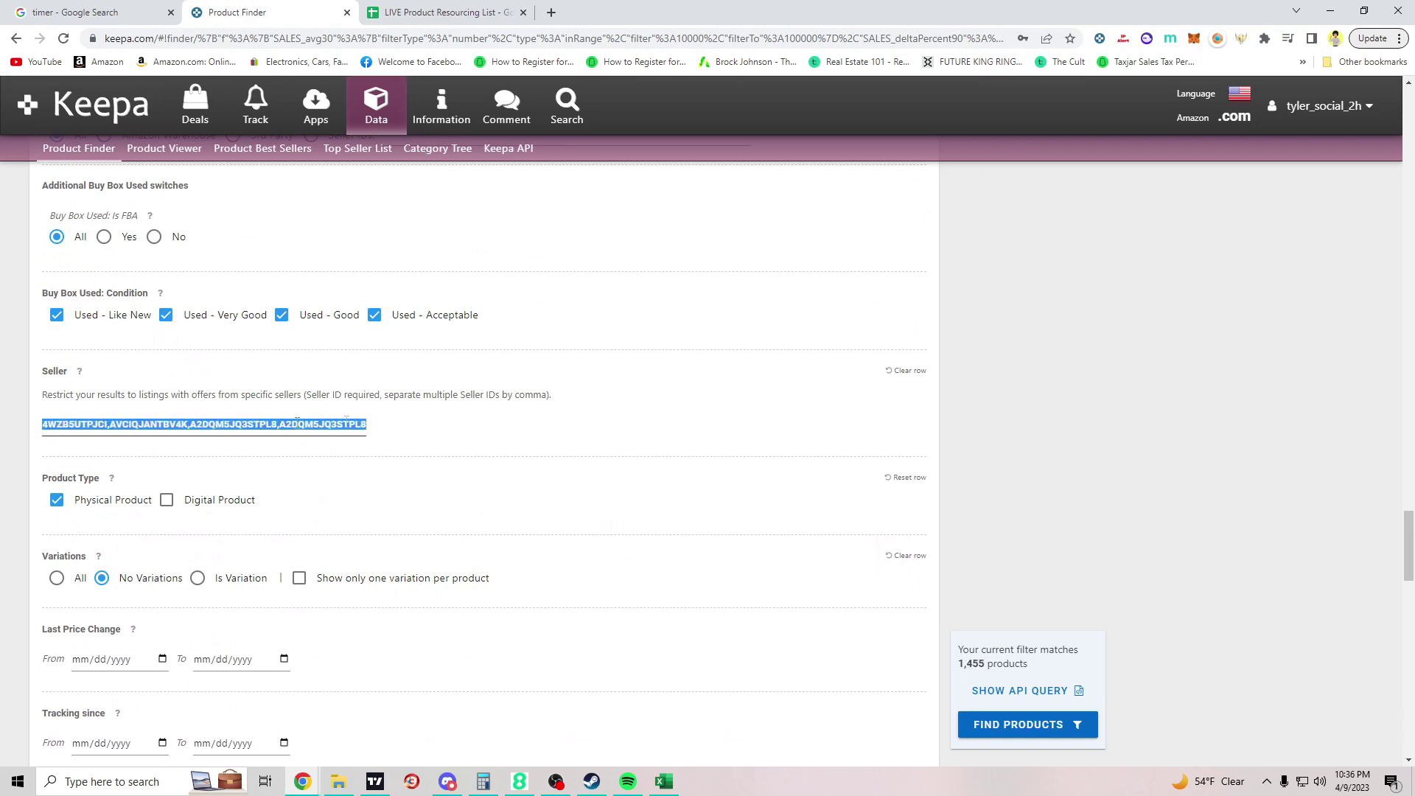
{"action": "key", "text": "ctrl+a"}
{"action": "left_click", "coordinate": [999, 624]}
Step: Examine how many products match the seller filter, then return to the Sales Rank & Price Types section
{"action": "scroll", "coordinate": [961, 521], "scroll_direction": "up", "scroll_amount": 2}
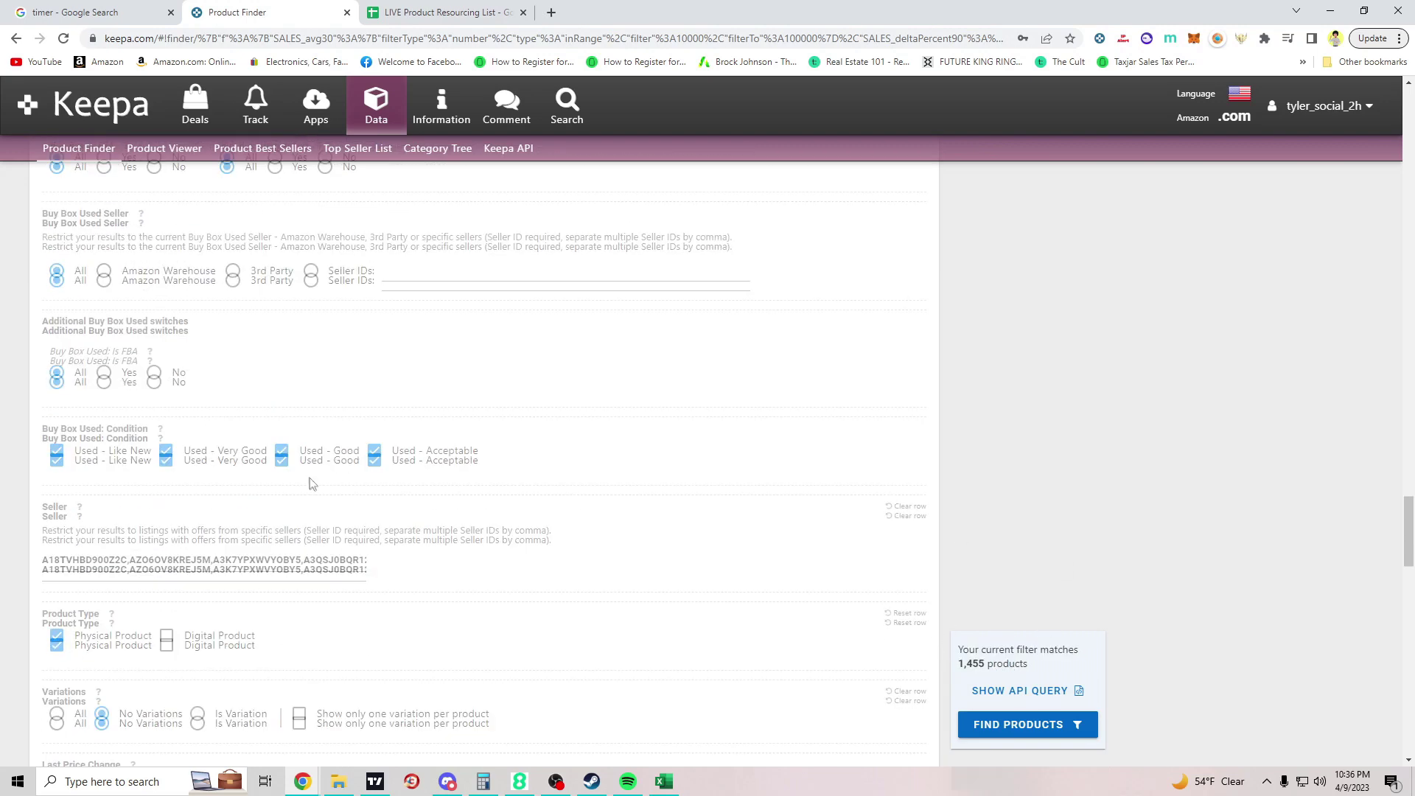
{"action": "scroll", "coordinate": [1001, 682], "scroll_direction": "down", "scroll_amount": 1}
{"action": "left_click_drag", "start_coordinate": [959, 666], "coordinate": [984, 665]}
{"action": "left_click", "coordinate": [1062, 560]}
{"action": "scroll", "coordinate": [369, 516], "scroll_direction": "up", "scroll_amount": 7}
{"action": "scroll", "coordinate": [305, 501], "scroll_direction": "down", "scroll_amount": 5}
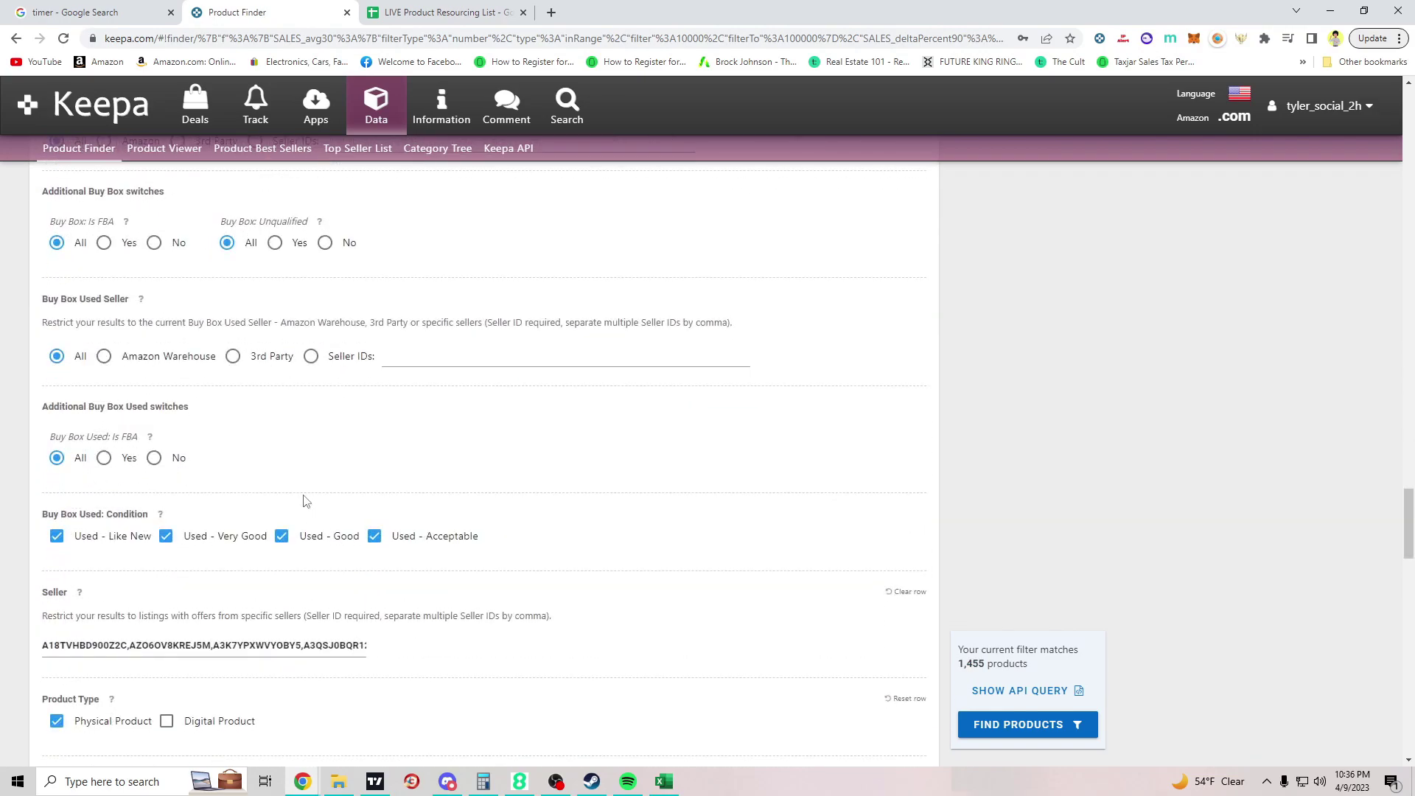
{"action": "scroll", "coordinate": [305, 501], "scroll_direction": "up", "scroll_amount": 10}
{"action": "left_click_drag", "start_coordinate": [956, 671], "coordinate": [1006, 666]}
{"action": "left_click", "coordinate": [1046, 560]}
{"action": "scroll", "coordinate": [1002, 506], "scroll_direction": "up", "scroll_amount": 5}
{"action": "scroll", "coordinate": [1002, 507], "scroll_direction": "up", "scroll_amount": 10}
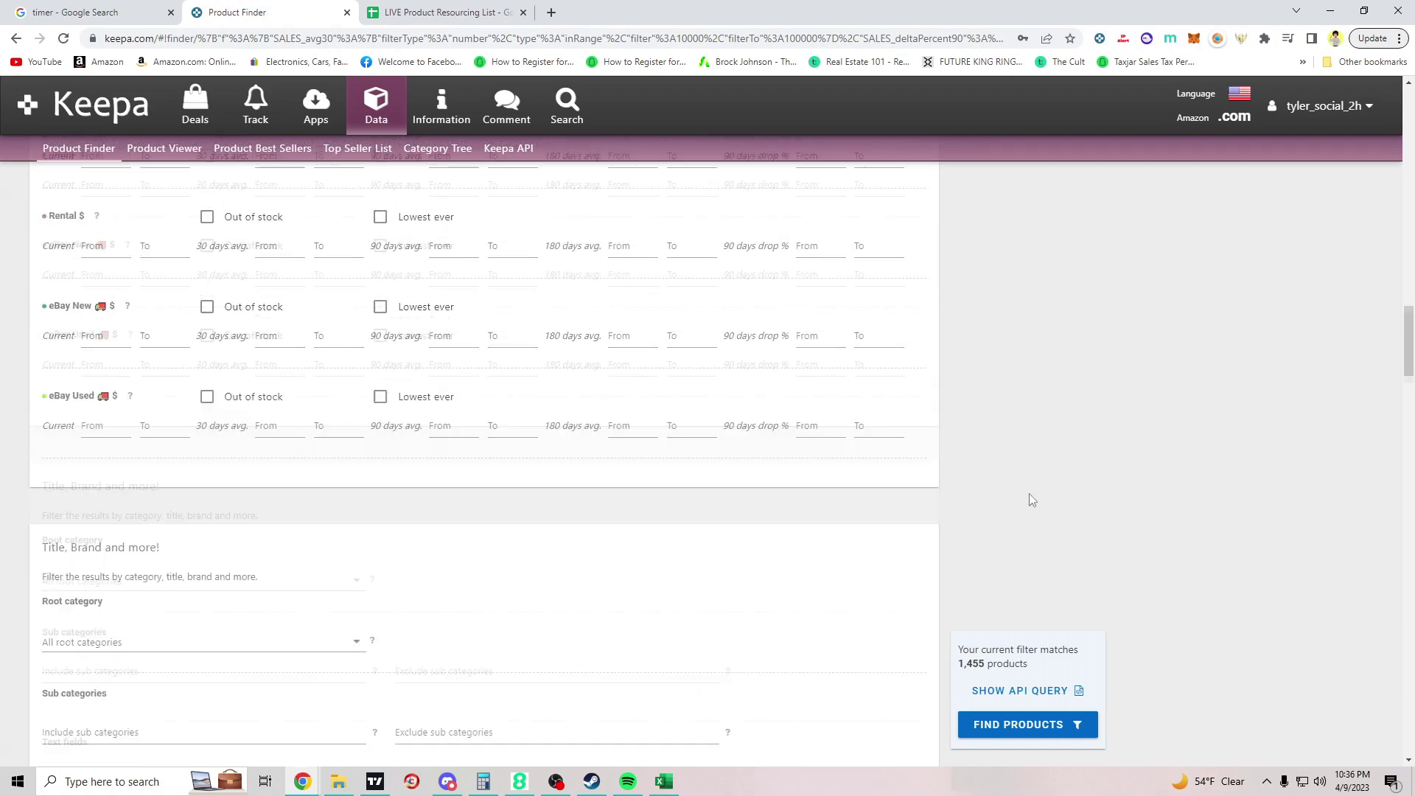
{"action": "scroll", "coordinate": [1032, 501], "scroll_direction": "up", "scroll_amount": 15}
{"action": "scroll", "coordinate": [868, 486], "scroll_direction": "up", "scroll_amount": 6}
{"action": "scroll", "coordinate": [533, 388], "scroll_direction": "down", "scroll_amount": 2}
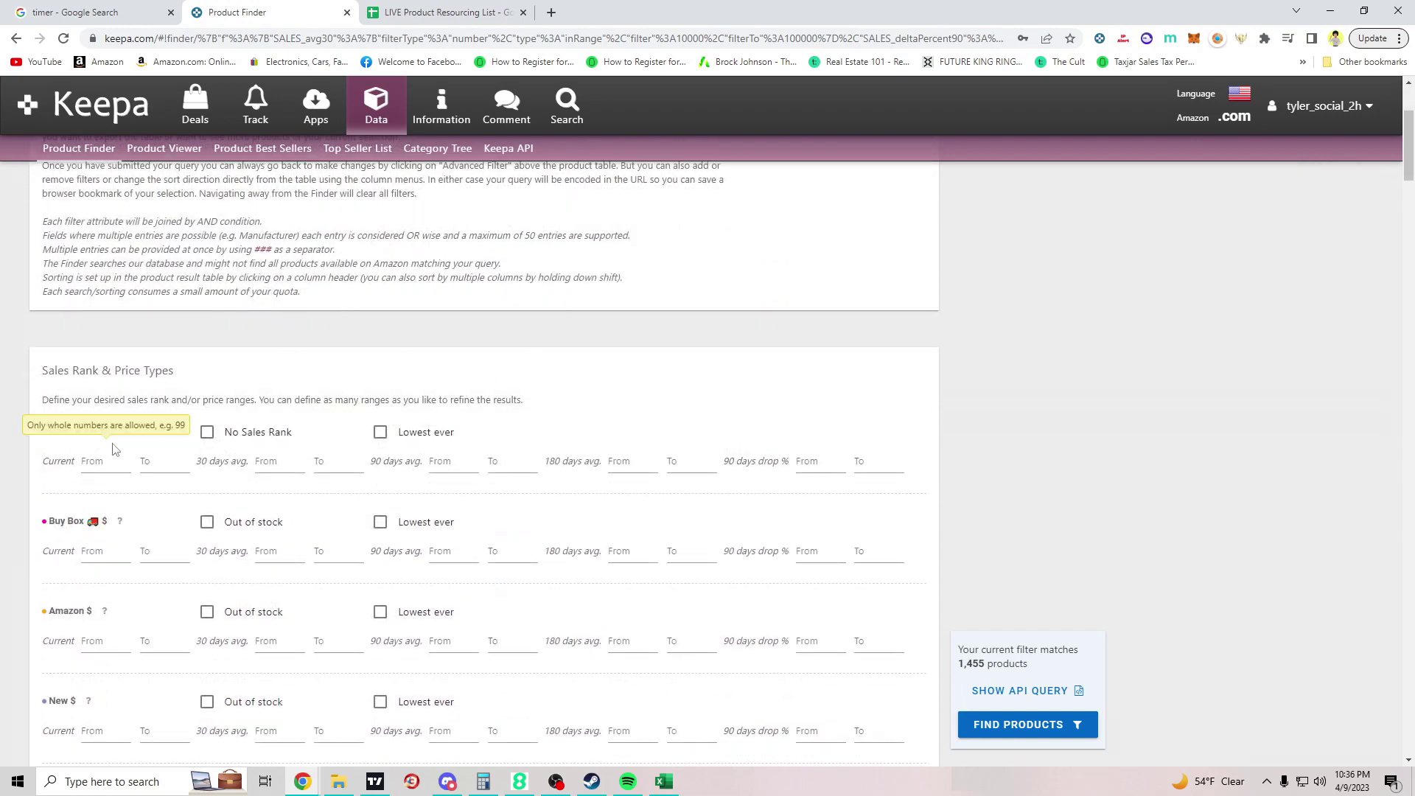
Step: Set the Sales Rank 90-day drop % range from -100 to 10
{"action": "left_click_drag", "start_coordinate": [715, 479], "coordinate": [790, 464]}
{"action": "left_click", "coordinate": [42, 457]}
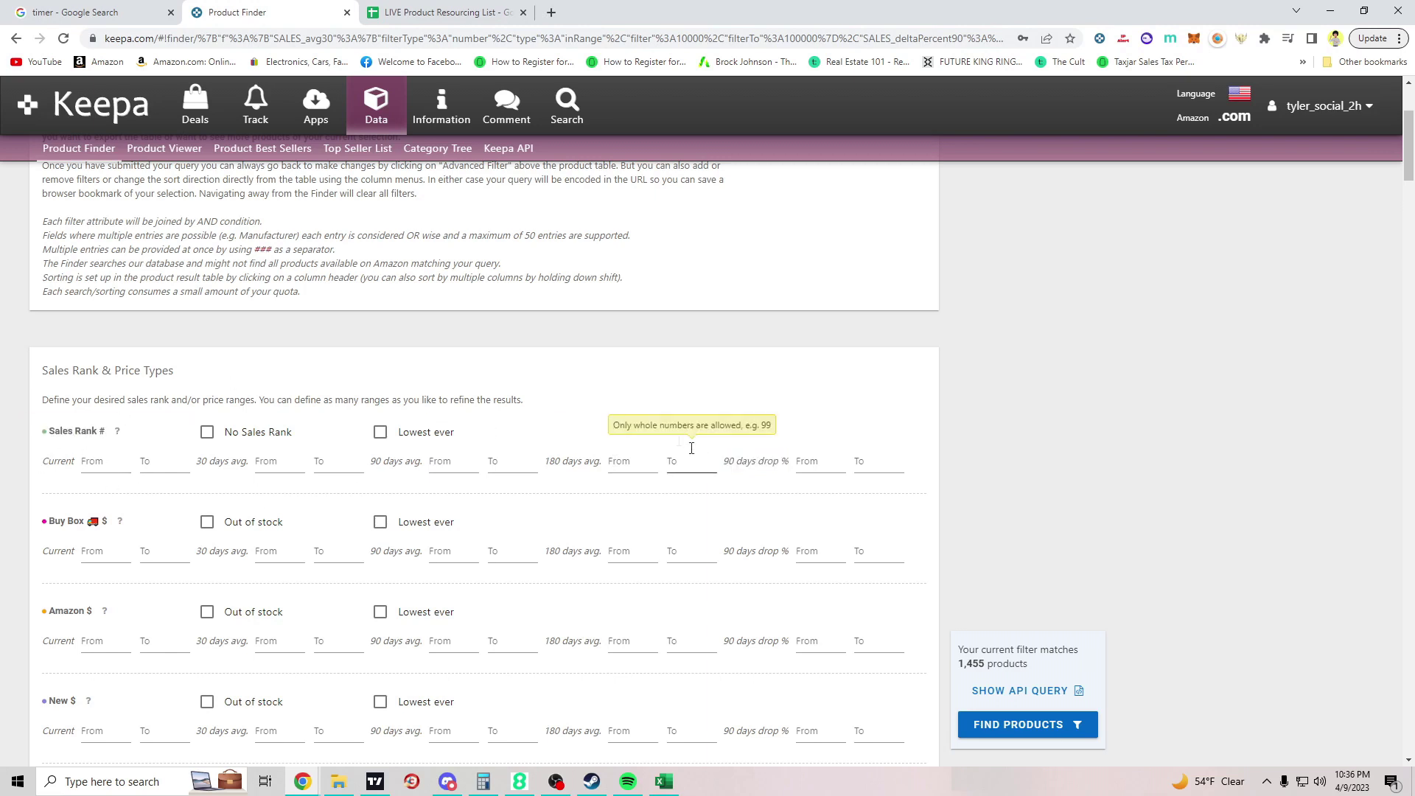
{"action": "left_click_drag", "start_coordinate": [725, 466], "coordinate": [771, 463]}
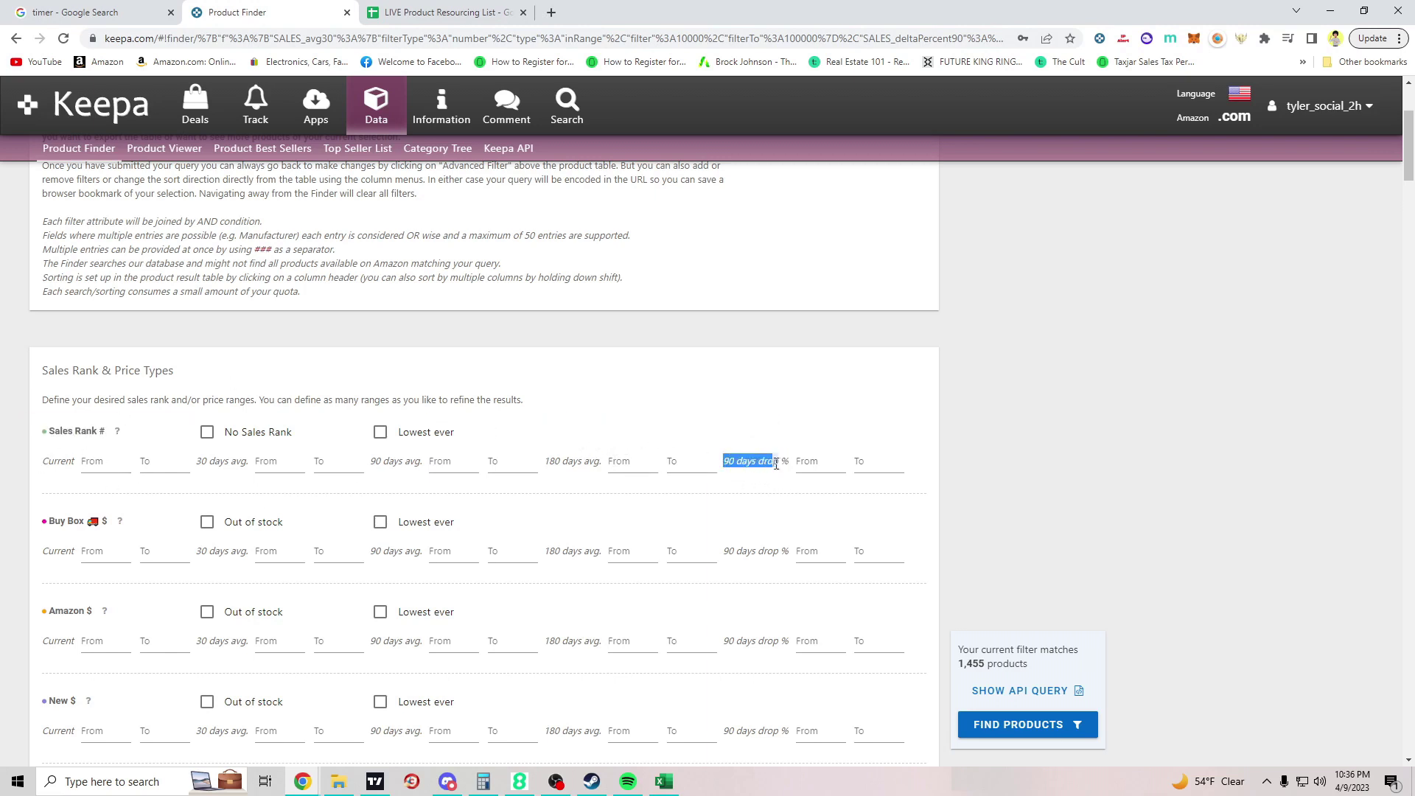
{"action": "left_click", "coordinate": [811, 463]}
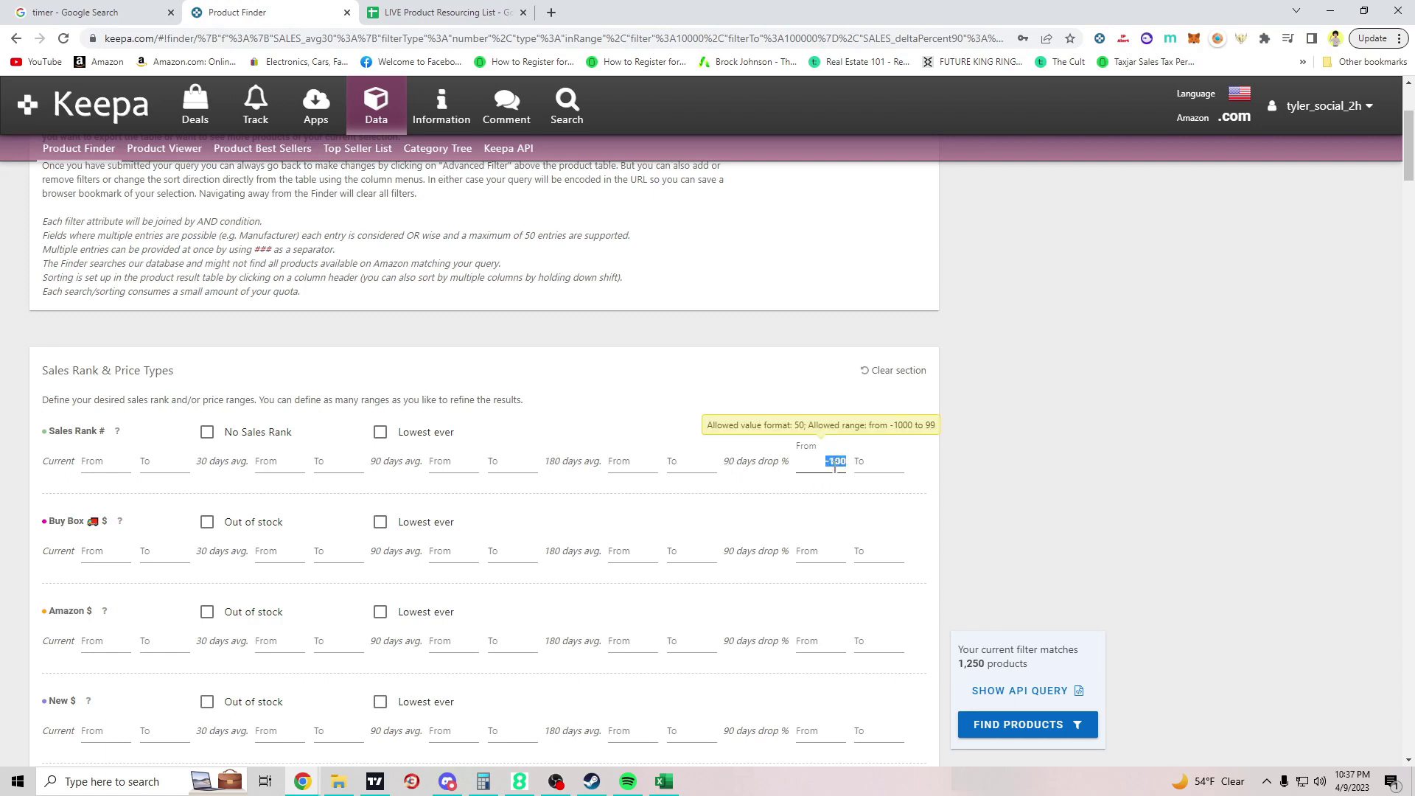
{"action": "left_click", "coordinate": [866, 465]}
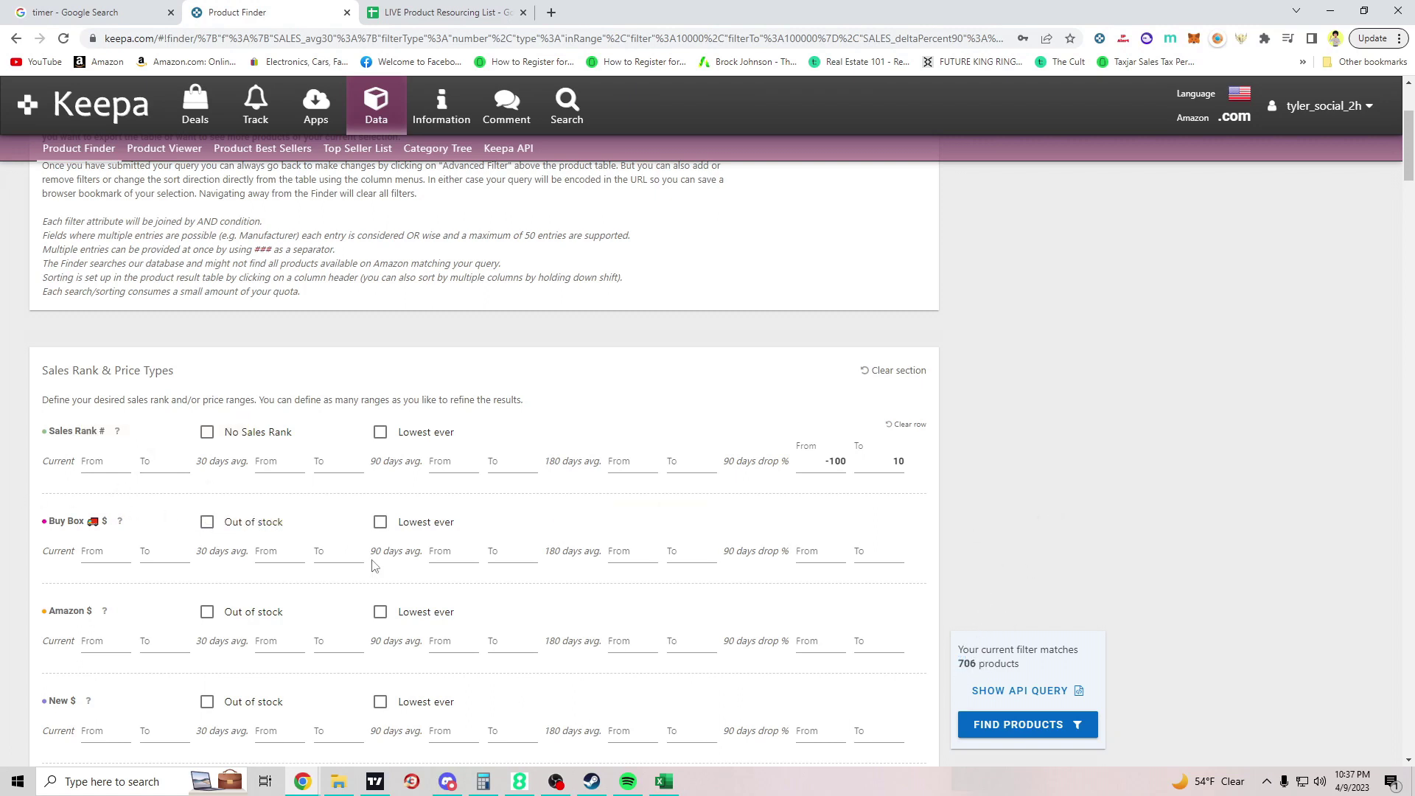
Step: Set the Sales Rank 30-day average range from 10000 to 200000
{"action": "left_click", "coordinate": [291, 463]}
{"action": "left_click", "coordinate": [344, 466]}
{"action": "left_click_drag", "start_coordinate": [17, 427], "coordinate": [1028, 470]}
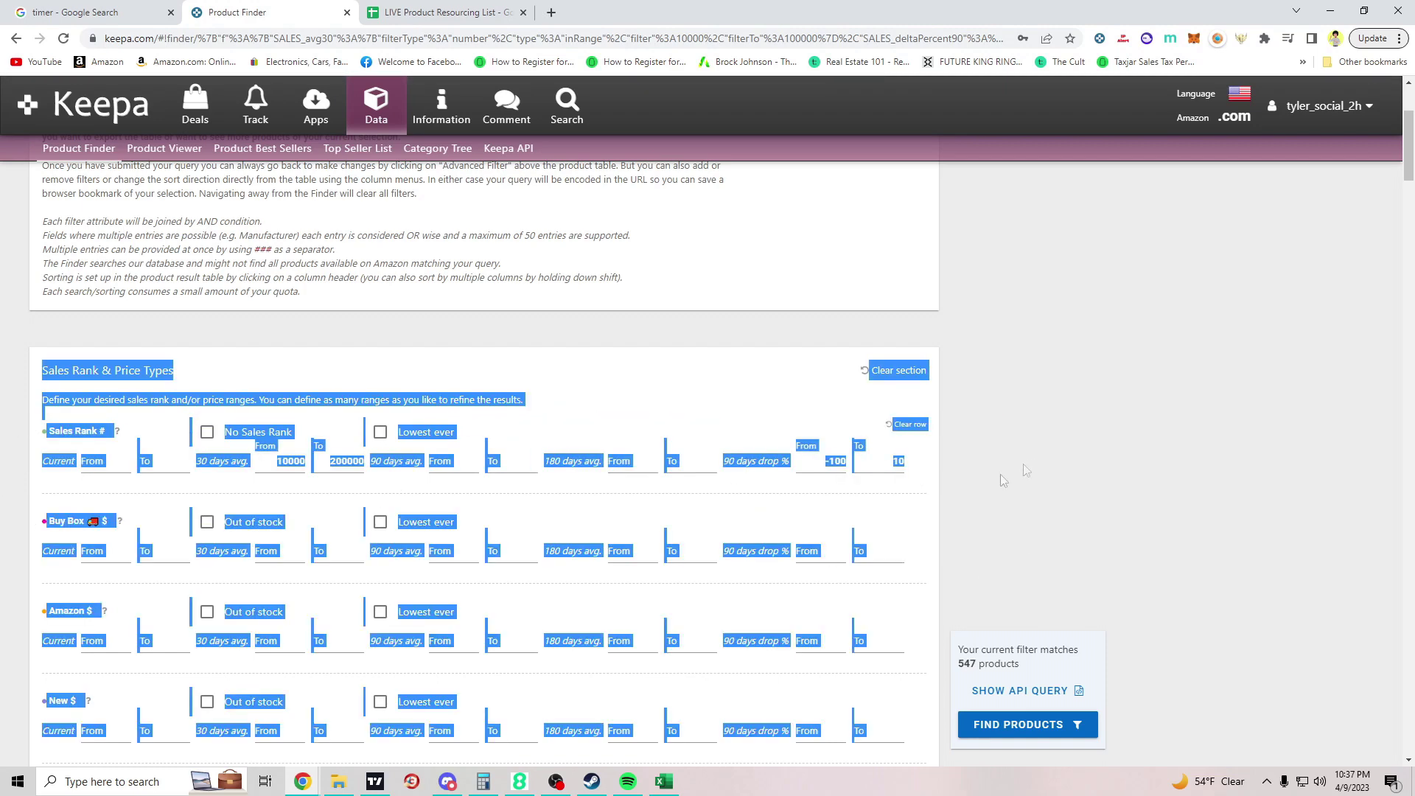
{"action": "left_click", "coordinate": [905, 508]}
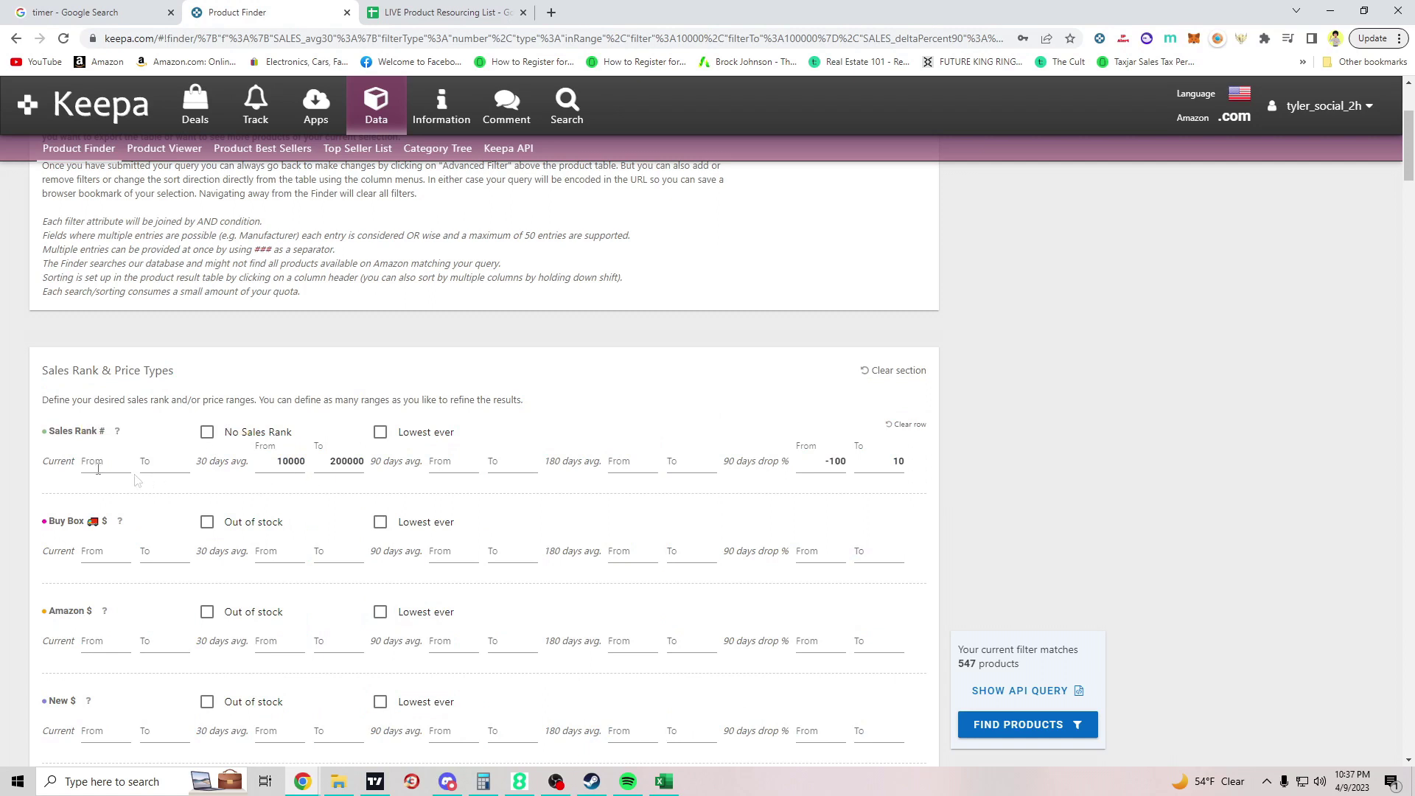
Step: Review the Sales Rank 30-day average and 90-day drop % ranges along with the number of matching products
{"action": "left_click", "coordinate": [808, 465]}
{"action": "left_click", "coordinate": [888, 465]}
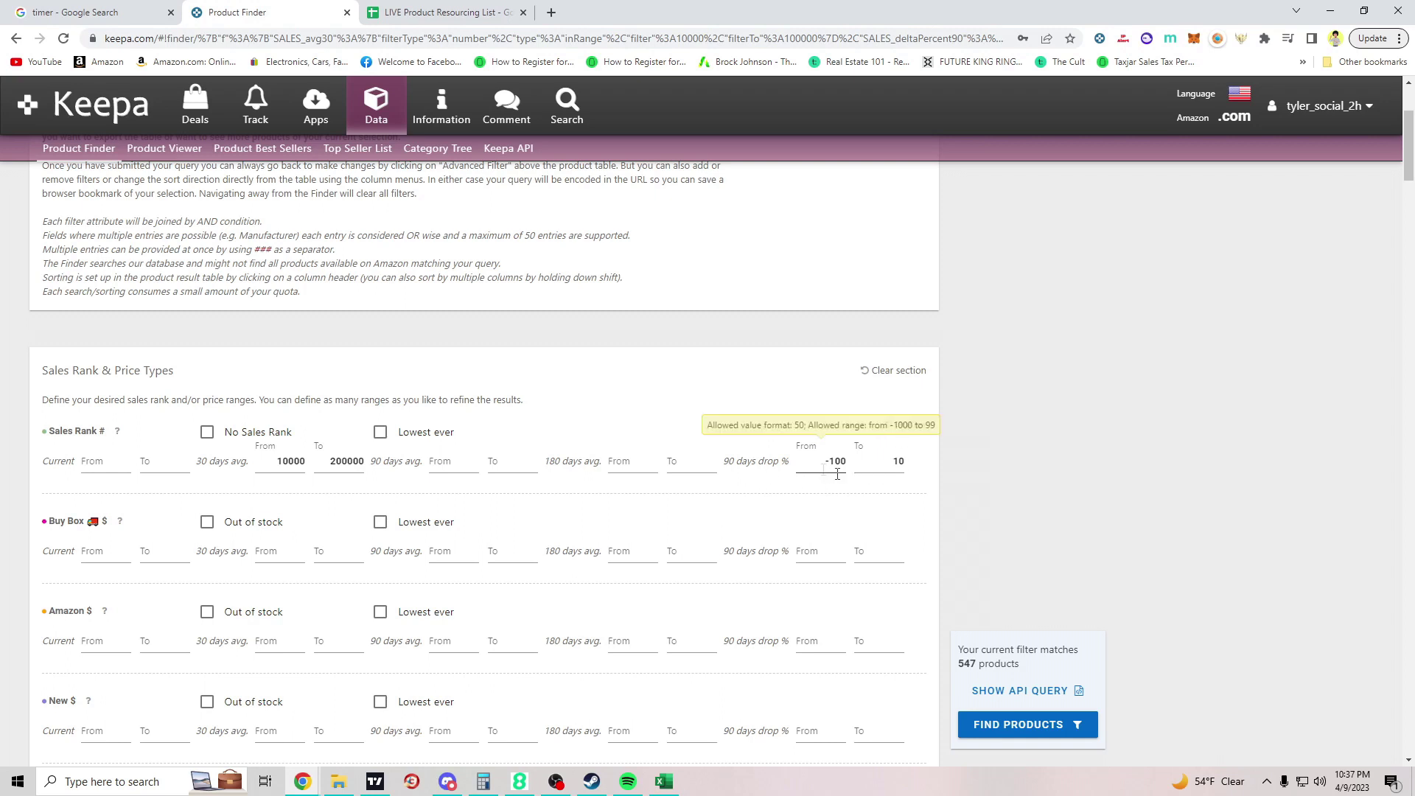
{"action": "left_click_drag", "start_coordinate": [724, 463], "coordinate": [791, 487]}
{"action": "left_click", "coordinate": [788, 493]}
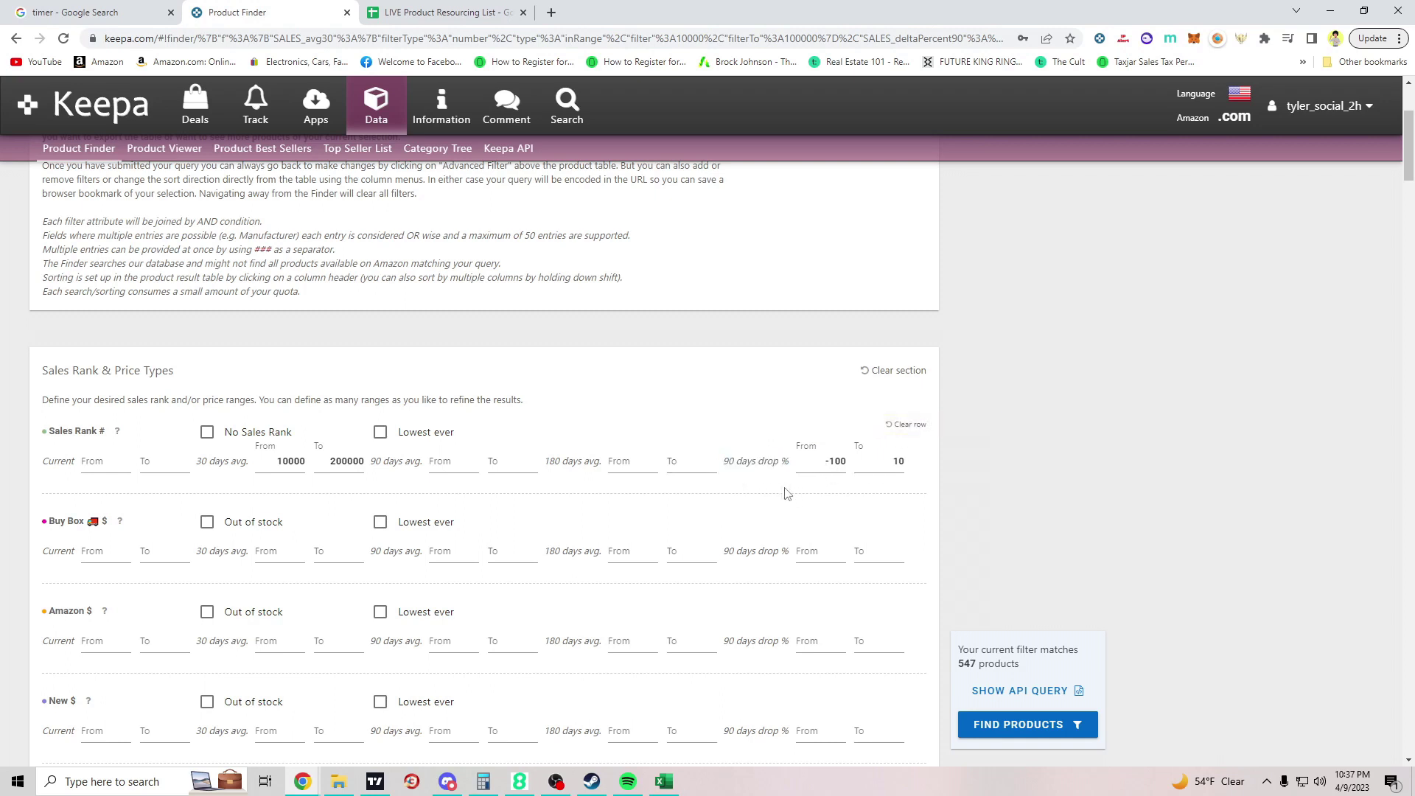
{"action": "left_click_drag", "start_coordinate": [206, 464], "coordinate": [234, 465]}
{"action": "left_click", "coordinate": [263, 489]}
{"action": "left_click", "coordinate": [277, 467]}
{"action": "left_click", "coordinate": [542, 357]}
{"action": "left_click", "coordinate": [977, 664]}
Step: Set the New FBA minimum under the retrieved live offers count to 7 and check the matching product count
{"action": "scroll", "coordinate": [530, 486], "scroll_direction": "down", "scroll_amount": 7}
{"action": "scroll", "coordinate": [509, 472], "scroll_direction": "down", "scroll_amount": 11}
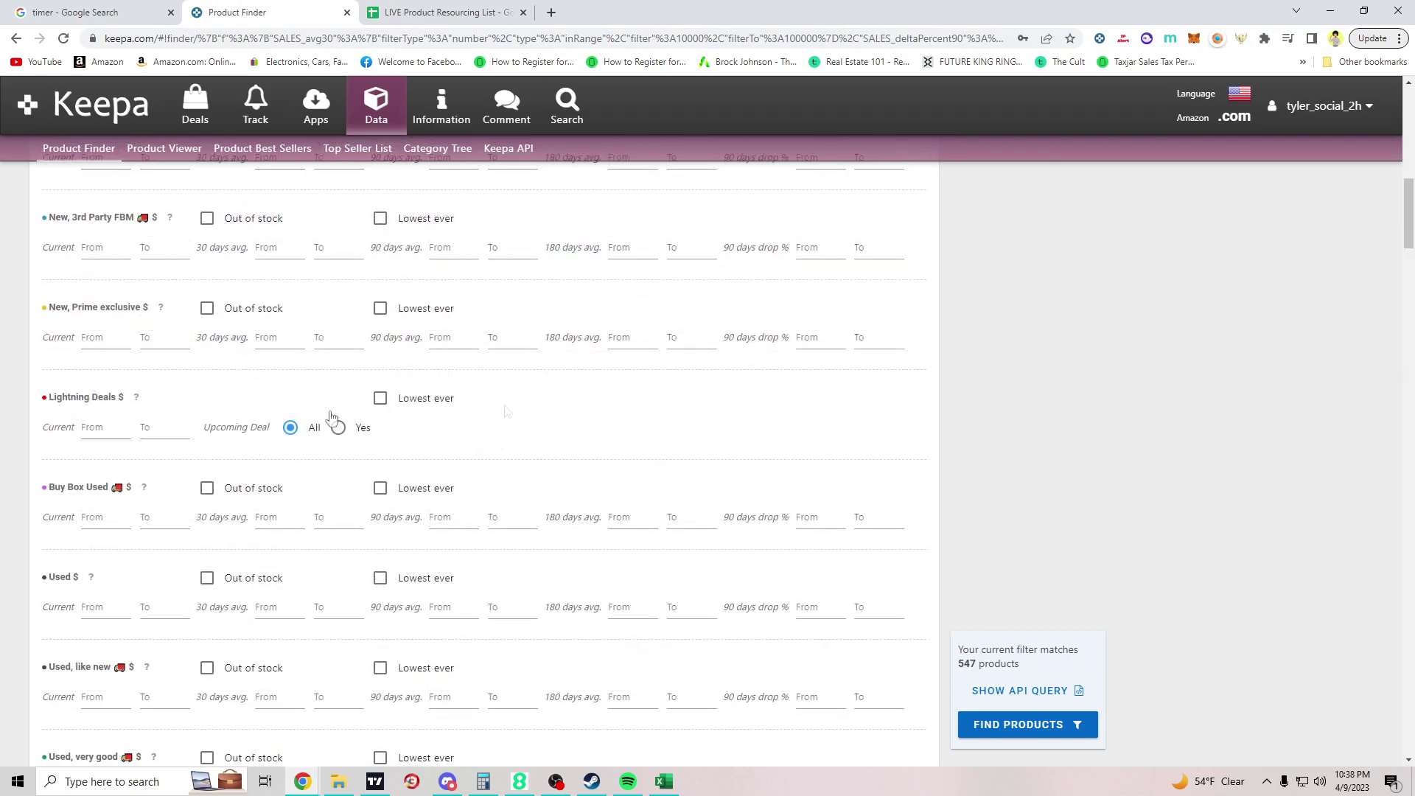
{"action": "scroll", "coordinate": [515, 460], "scroll_direction": "down", "scroll_amount": 10}
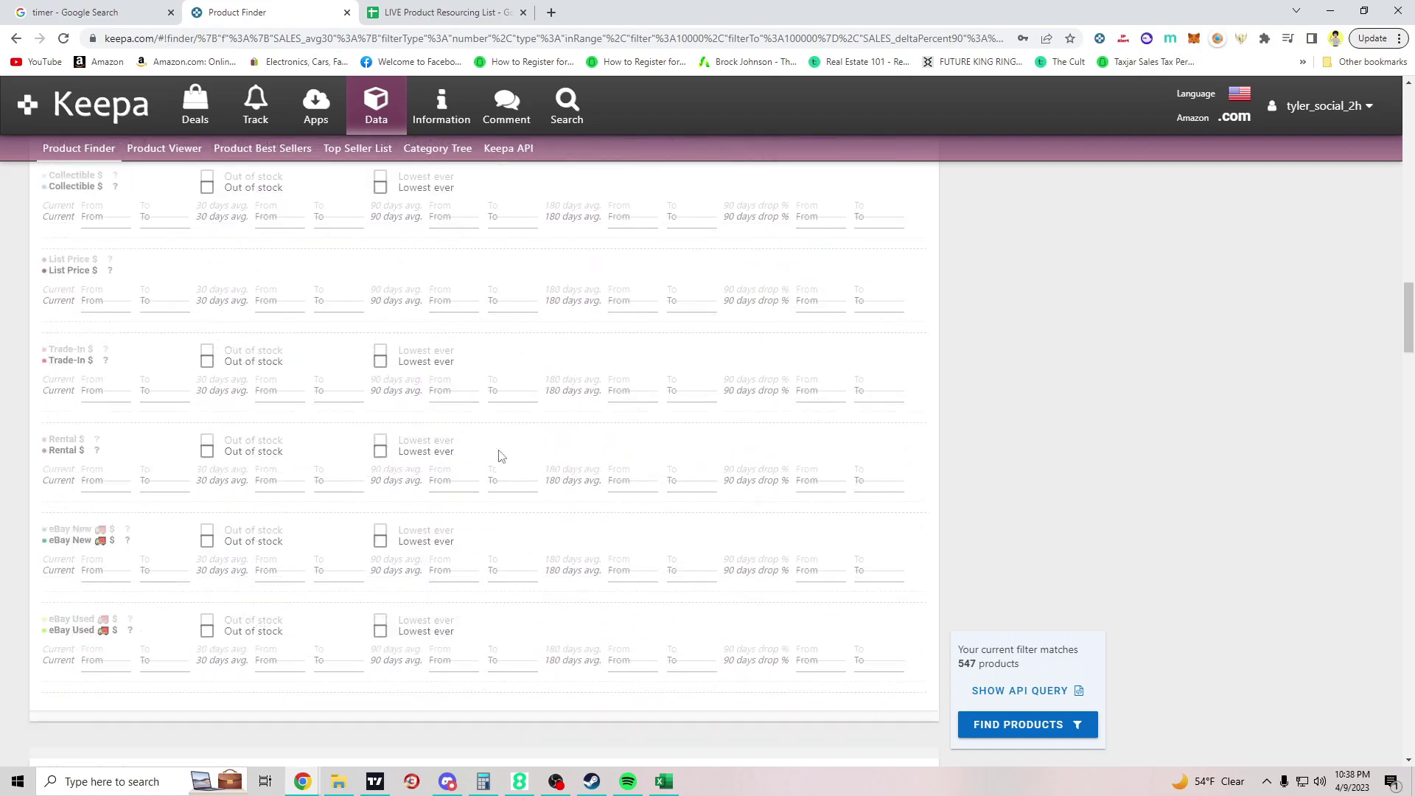
{"action": "scroll", "coordinate": [354, 443], "scroll_direction": "down", "scroll_amount": 11}
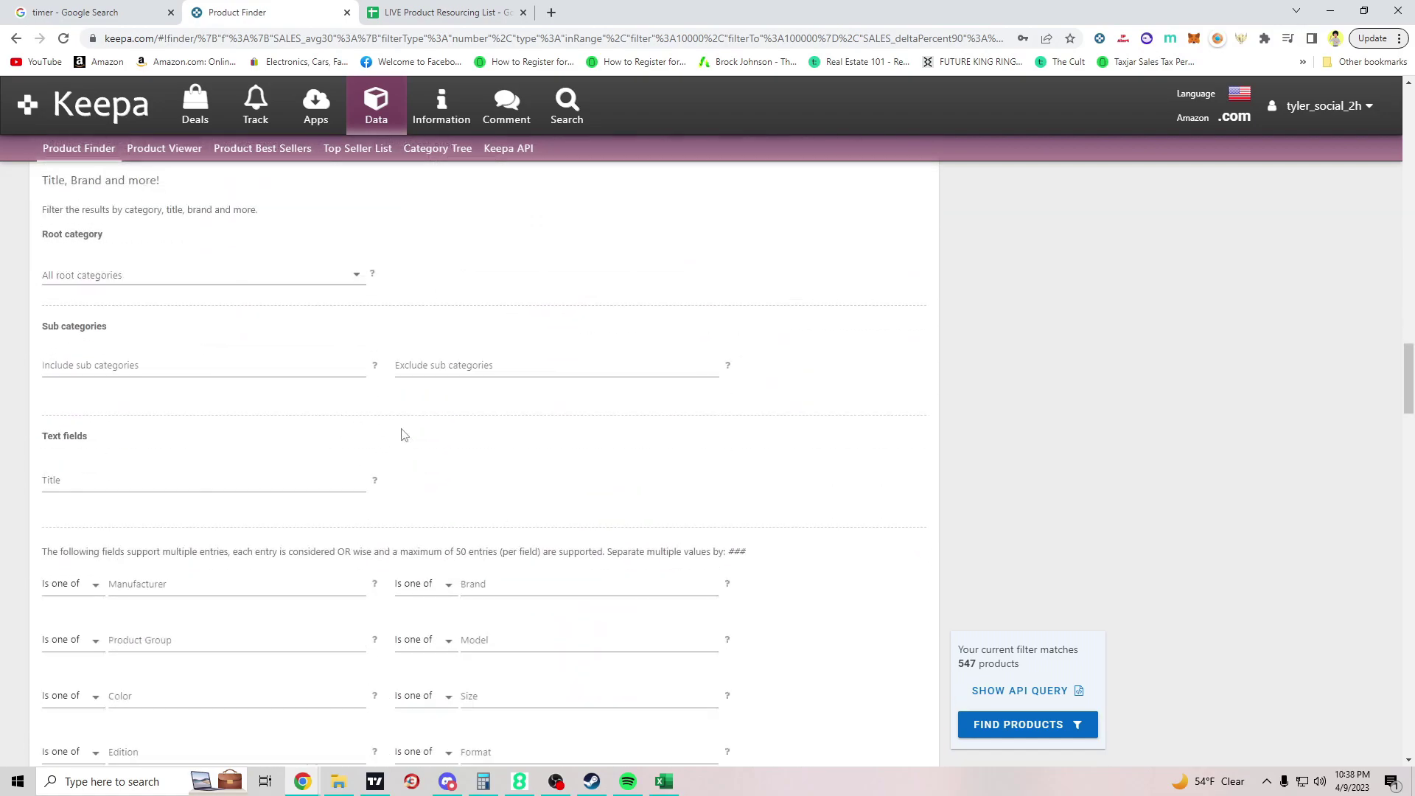
{"action": "scroll", "coordinate": [442, 464], "scroll_direction": "down", "scroll_amount": 4}
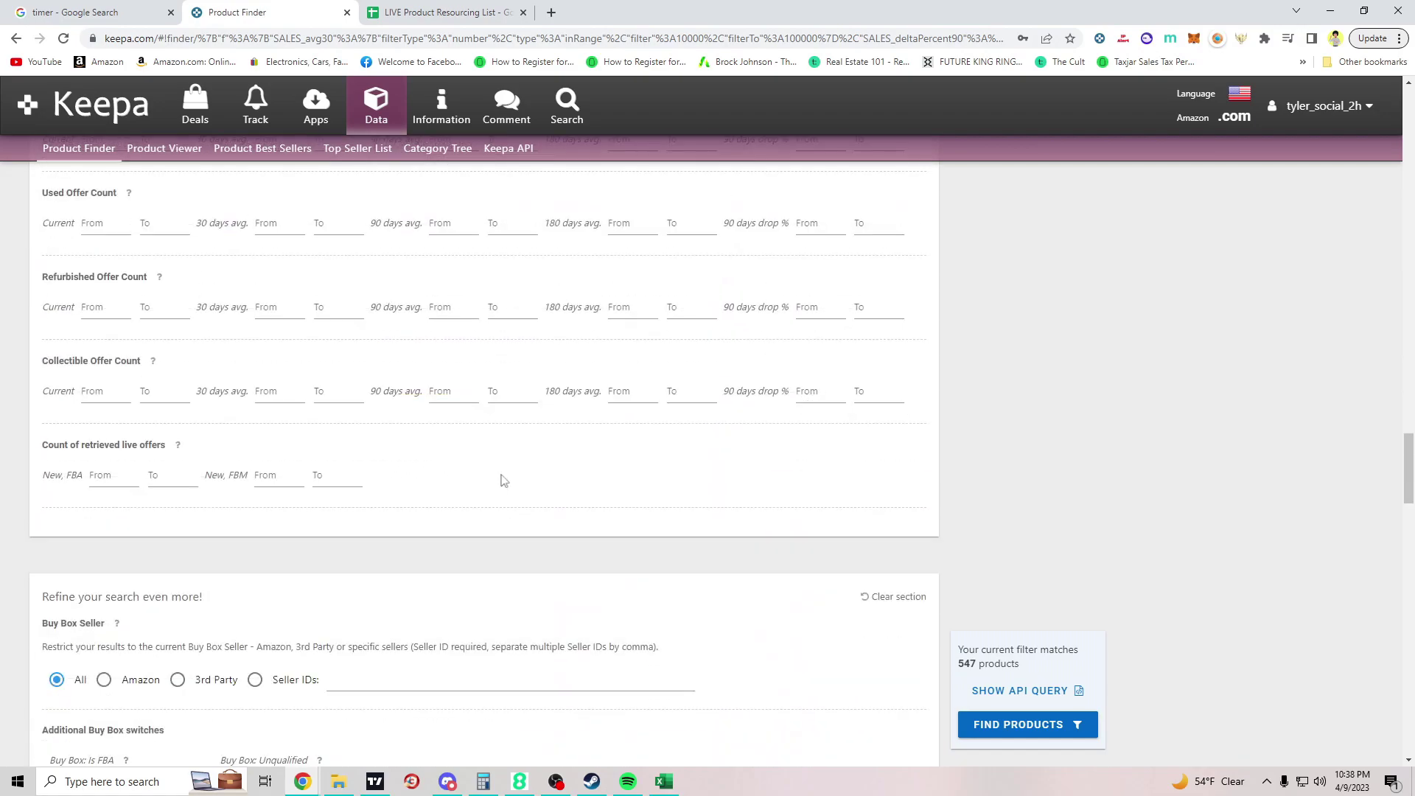
{"action": "left_click_drag", "start_coordinate": [42, 445], "coordinate": [166, 445]}
{"action": "left_click_drag", "start_coordinate": [42, 444], "coordinate": [127, 444]}
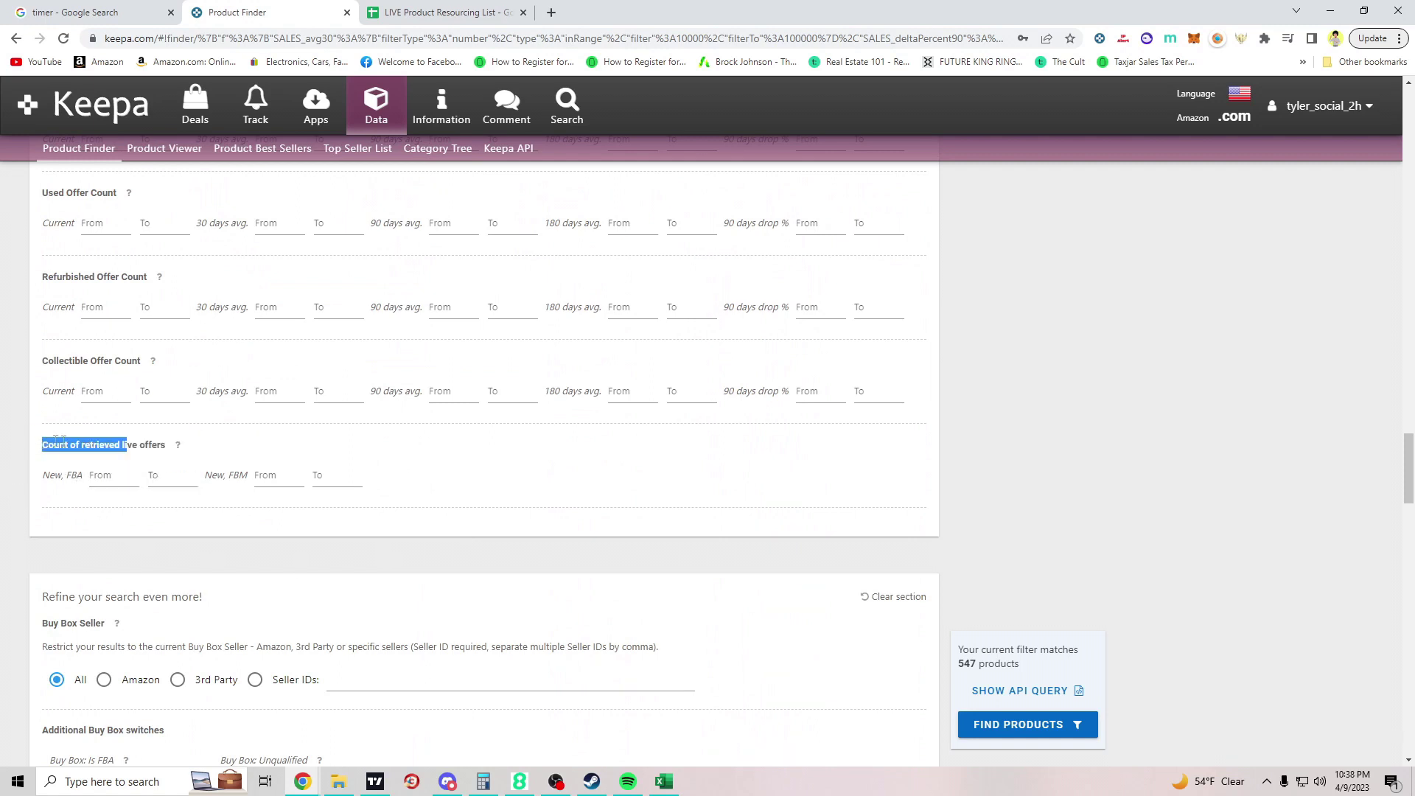
{"action": "left_click", "coordinate": [166, 478]}
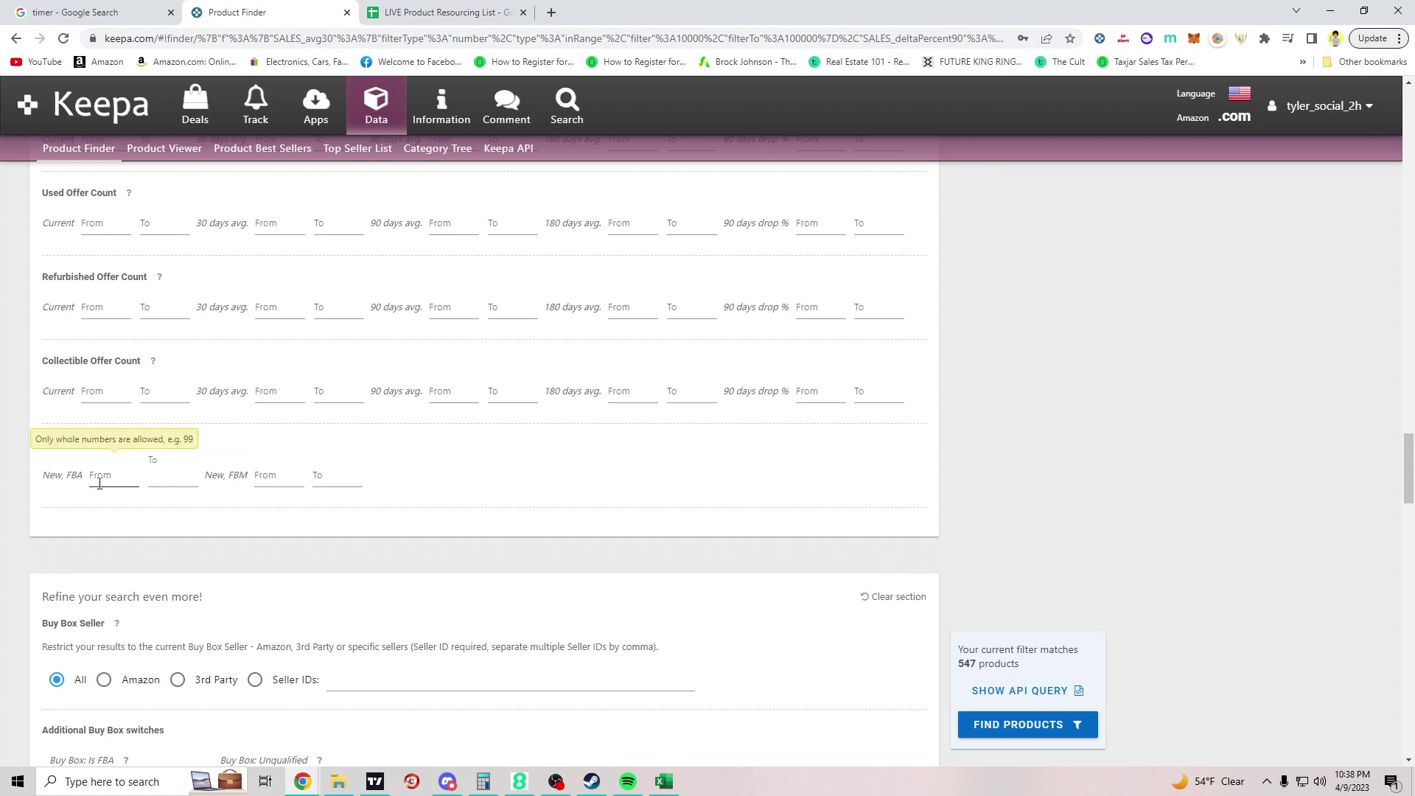
{"action": "left_click", "coordinate": [133, 478]}
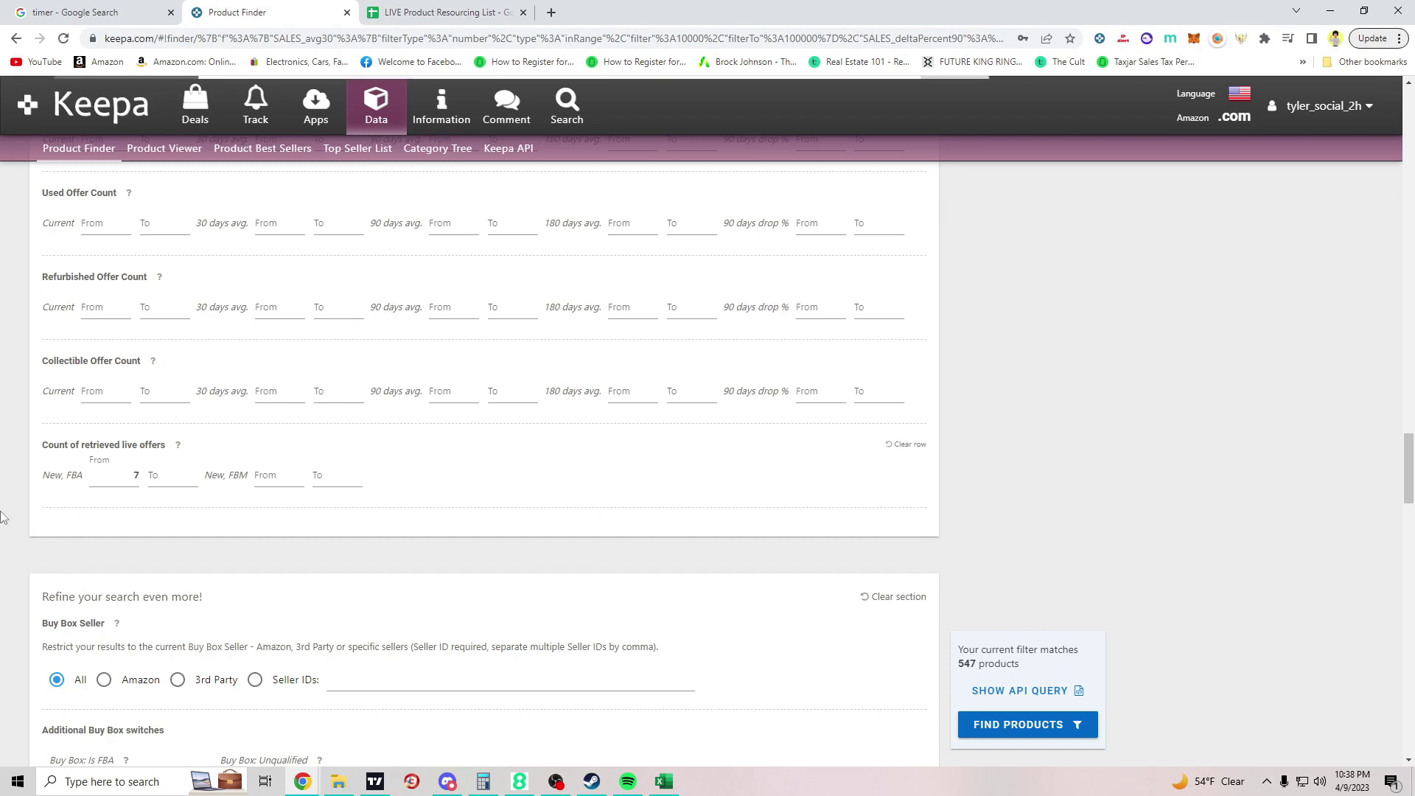
{"action": "left_click_drag", "start_coordinate": [959, 669], "coordinate": [997, 664]}
{"action": "left_click", "coordinate": [977, 655]}
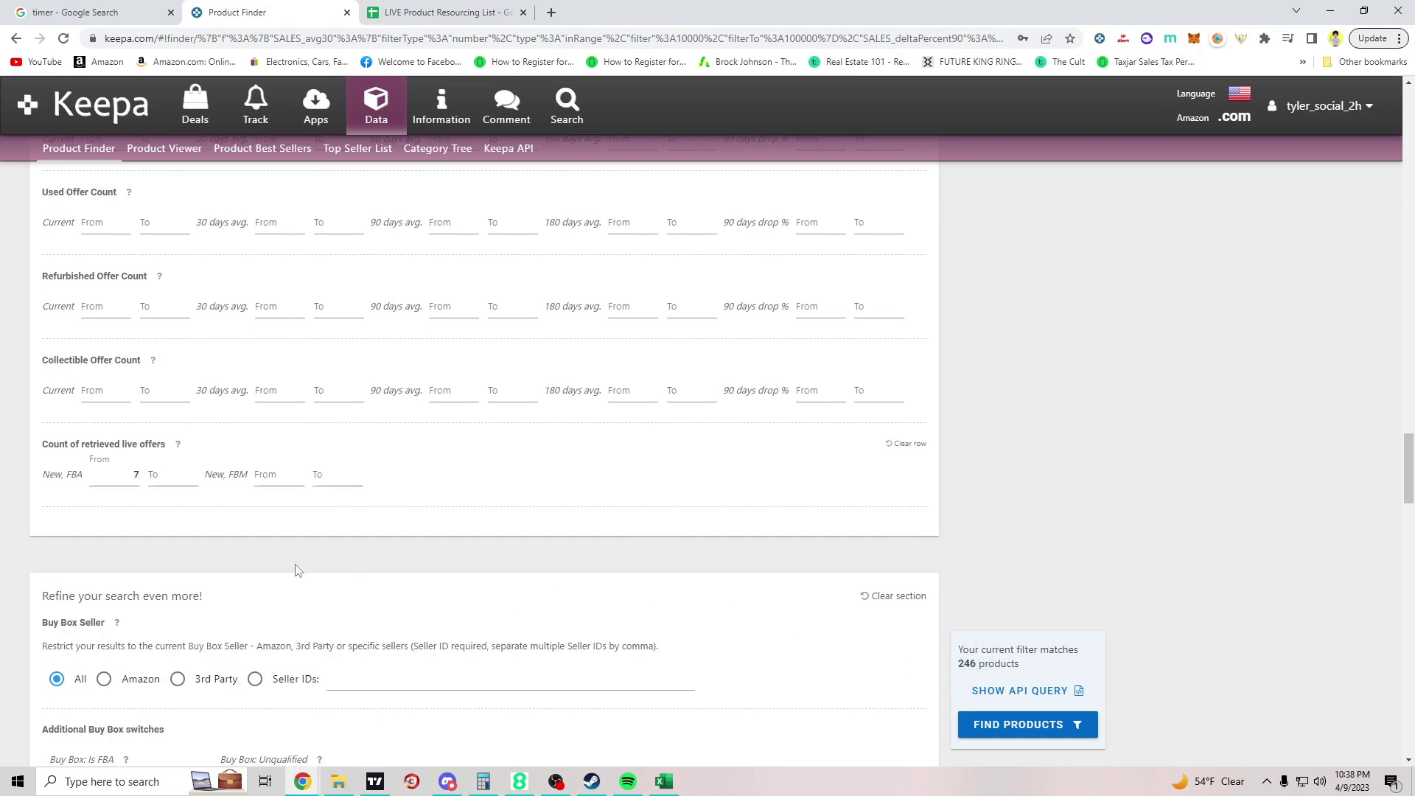
Step: Set the Sales Rank Drops minimum for the last 30 days to 40 and check the matching product count
{"action": "scroll", "coordinate": [294, 571], "scroll_direction": "down", "scroll_amount": 6}
{"action": "scroll", "coordinate": [448, 527], "scroll_direction": "down", "scroll_amount": 10}
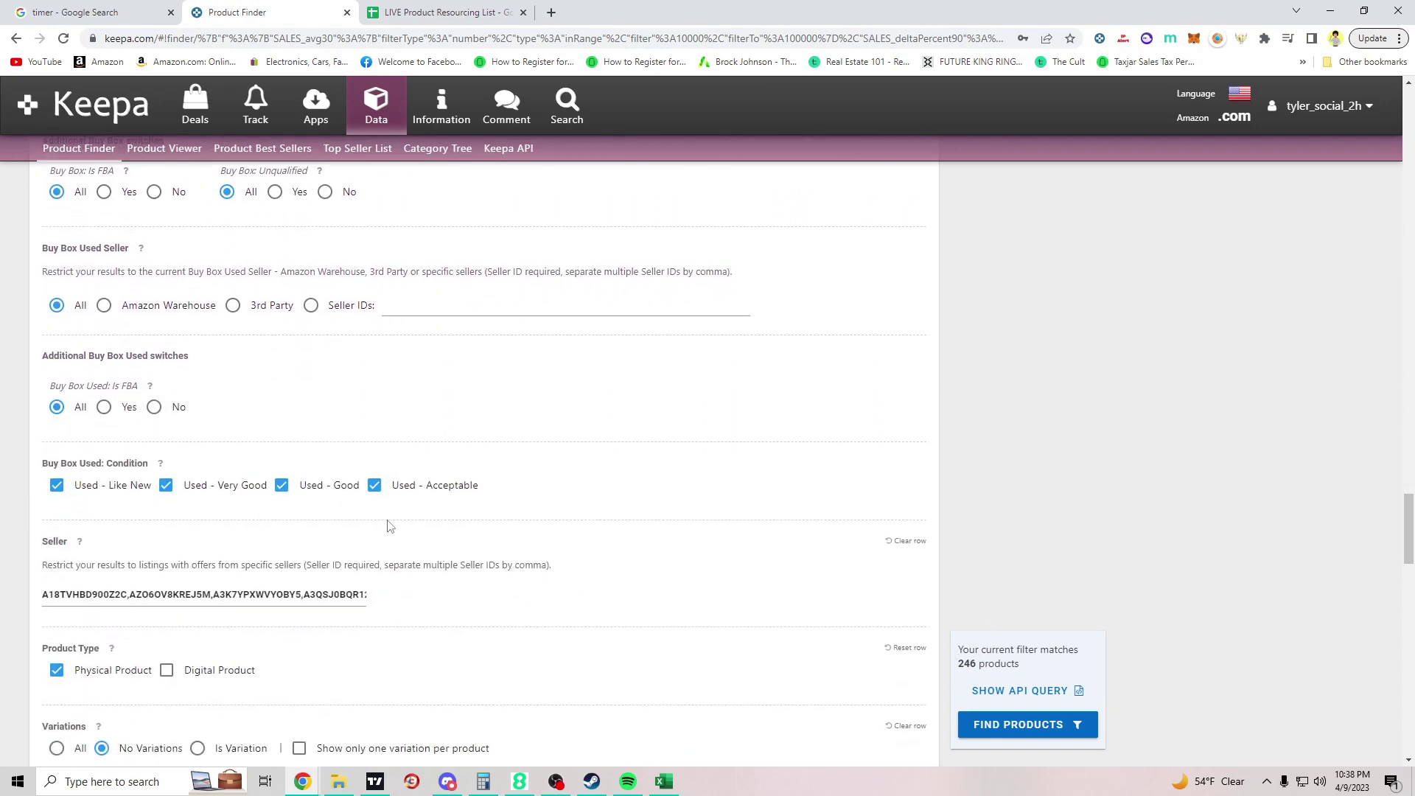
{"action": "scroll", "coordinate": [458, 518], "scroll_direction": "down", "scroll_amount": 2}
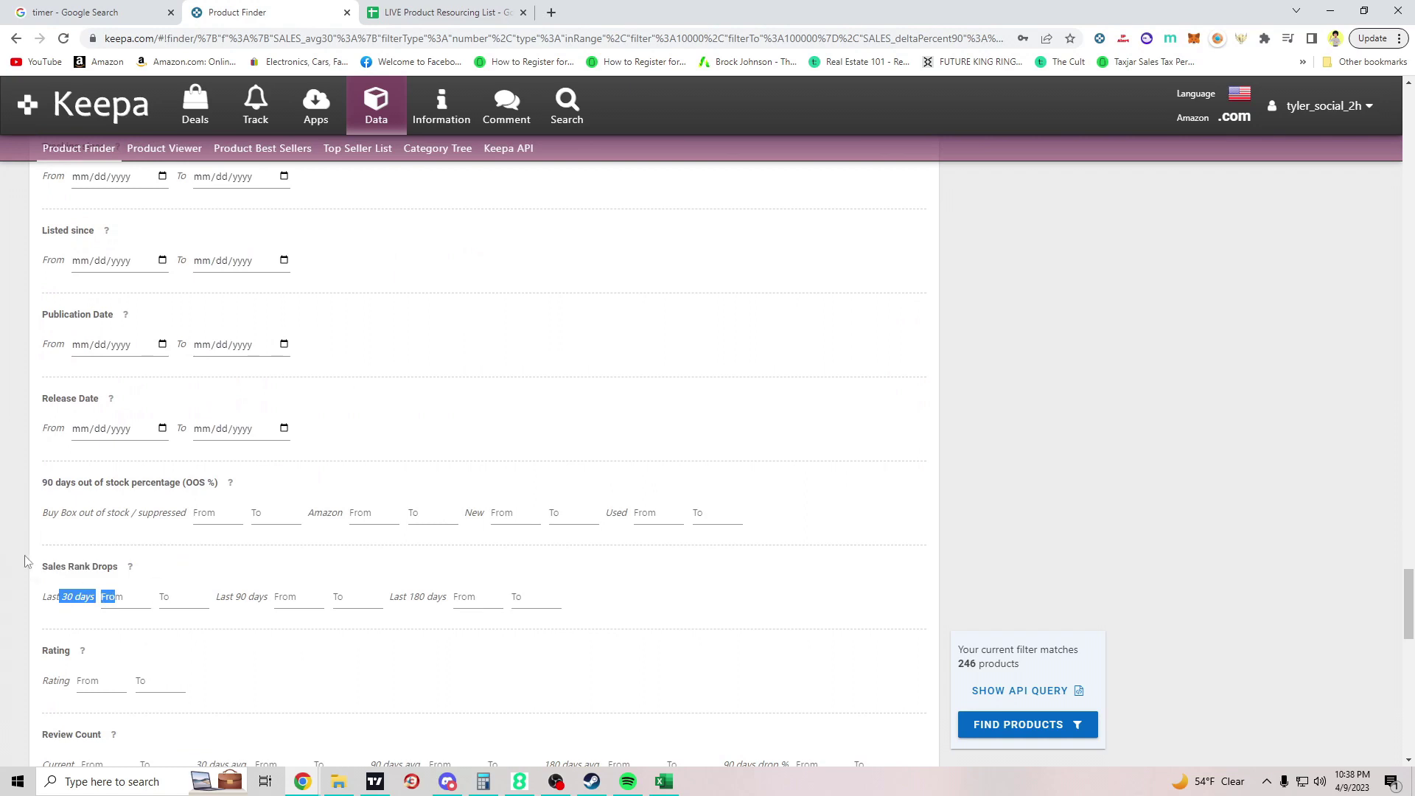
{"action": "scroll", "coordinate": [103, 575], "scroll_direction": "down", "scroll_amount": 1}
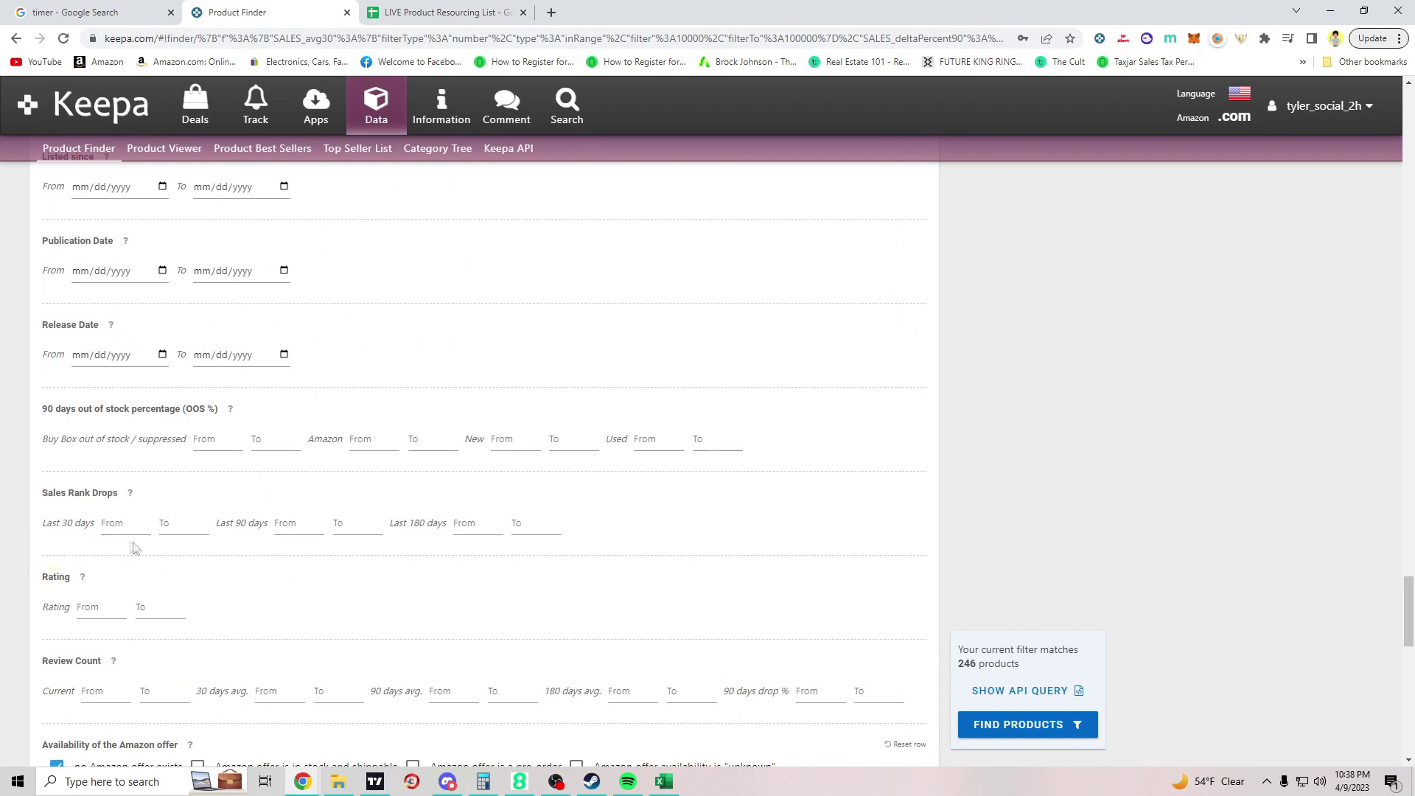
{"action": "left_click", "coordinate": [112, 528]}
{"action": "scroll", "coordinate": [1020, 583], "scroll_direction": "down", "scroll_amount": 8}
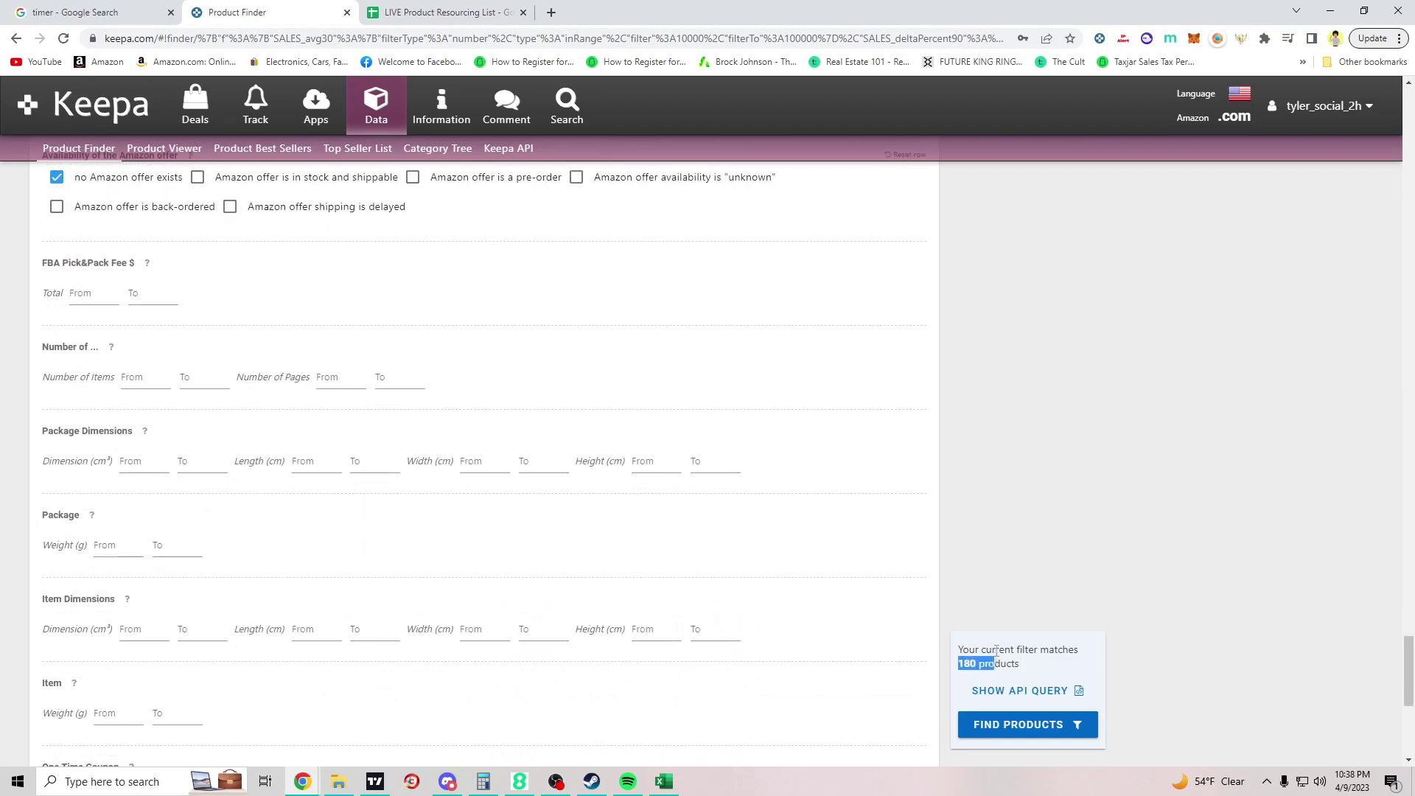
Step: Review all configured filters, from the Sales Rank ranges through Seller, Product Type, Variations and Sales Rank Drops to the Amazon offer availability
{"action": "scroll", "coordinate": [993, 564], "scroll_direction": "up", "scroll_amount": 20}
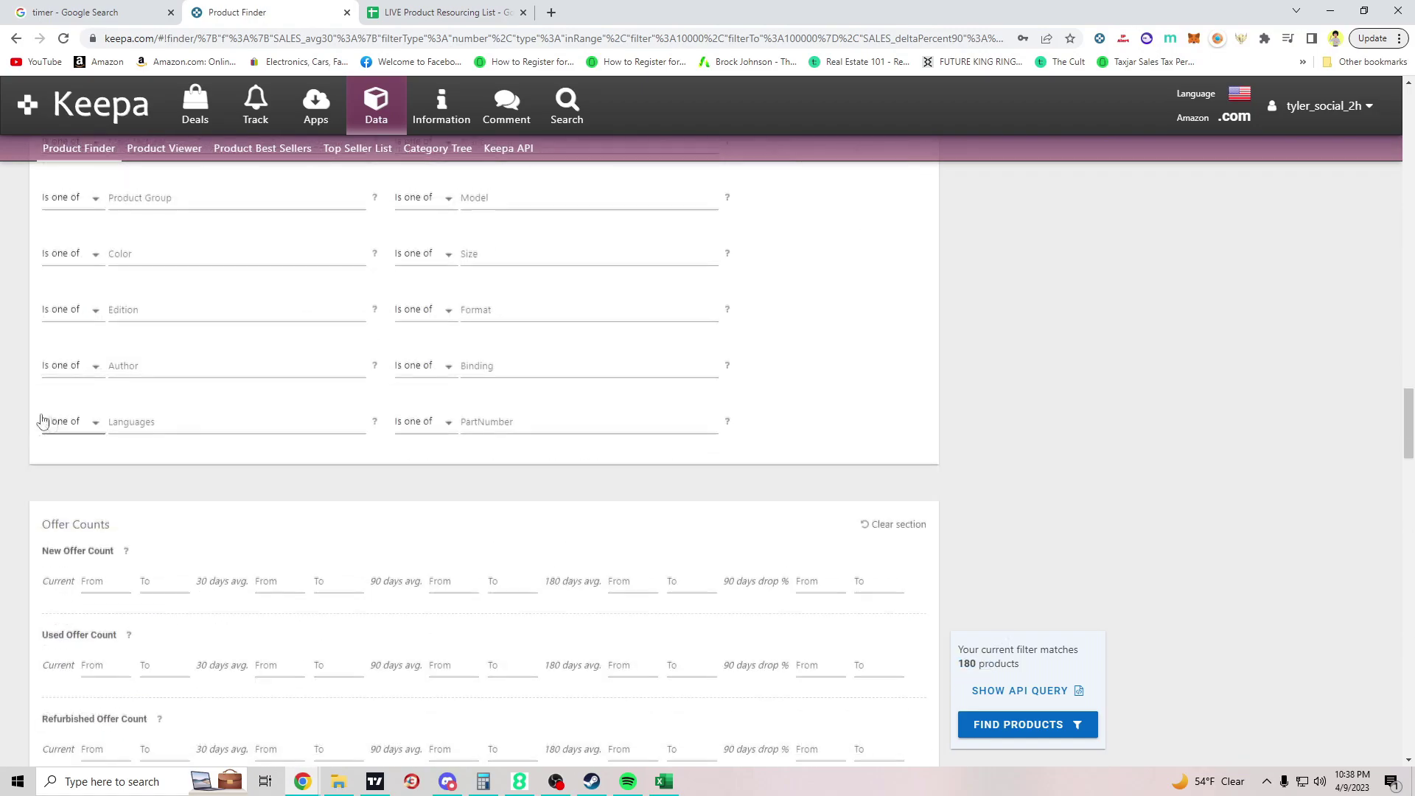
{"action": "scroll", "coordinate": [25, 415], "scroll_direction": "up", "scroll_amount": 15}
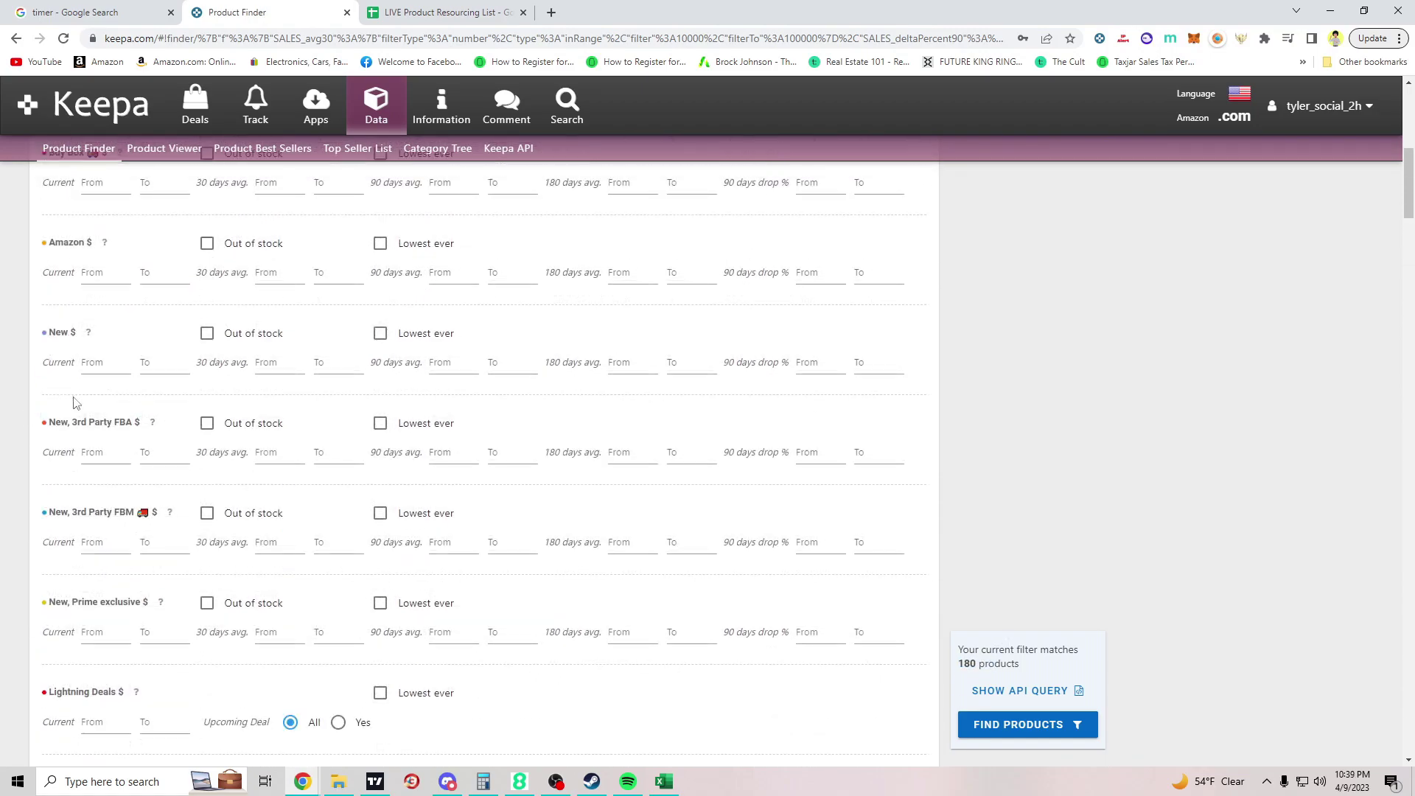
{"action": "scroll", "coordinate": [470, 422], "scroll_direction": "up", "scroll_amount": 5}
{"action": "scroll", "coordinate": [480, 507], "scroll_direction": "down", "scroll_amount": 5}
{"action": "scroll", "coordinate": [230, 482], "scroll_direction": "up", "scroll_amount": 1}
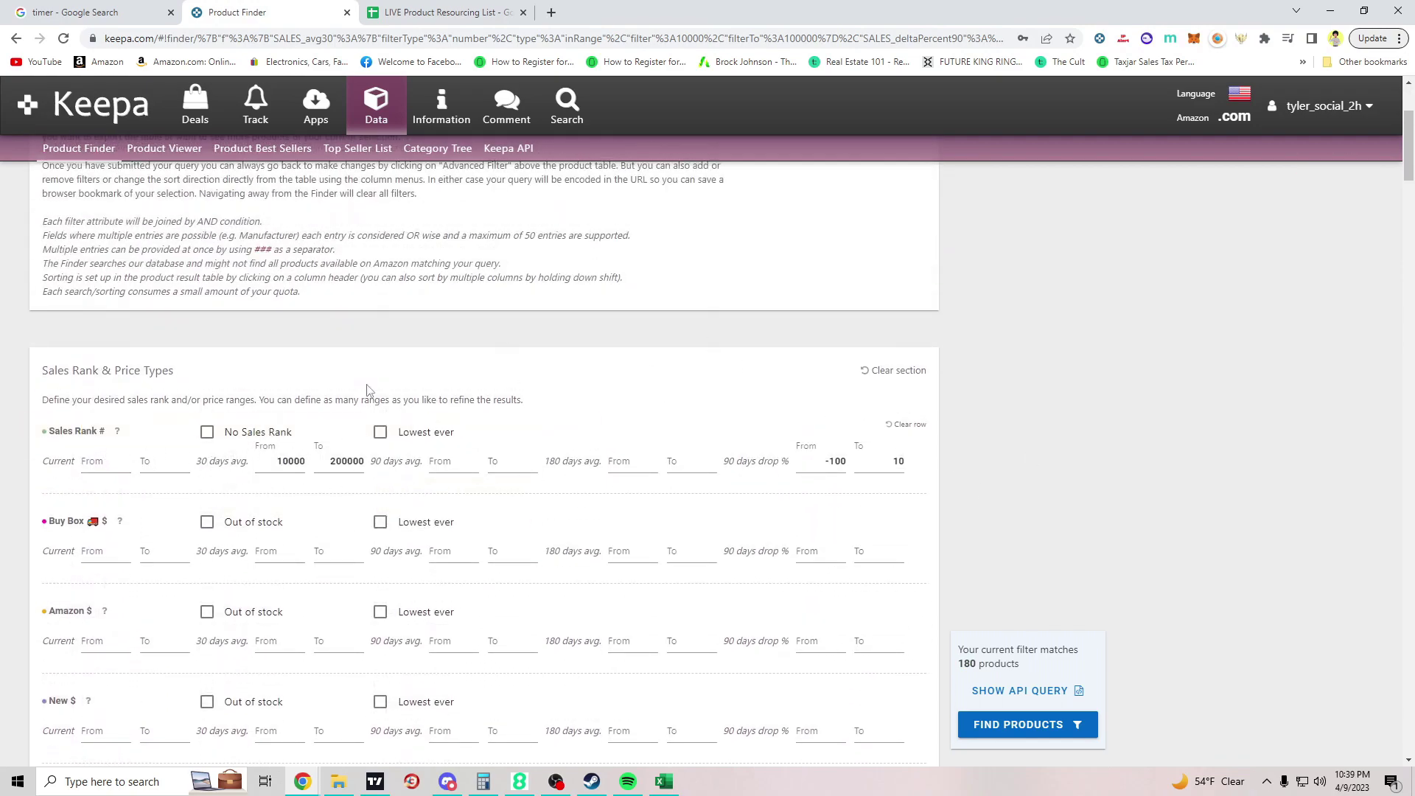
{"action": "scroll", "coordinate": [661, 499], "scroll_direction": "down", "scroll_amount": 20}
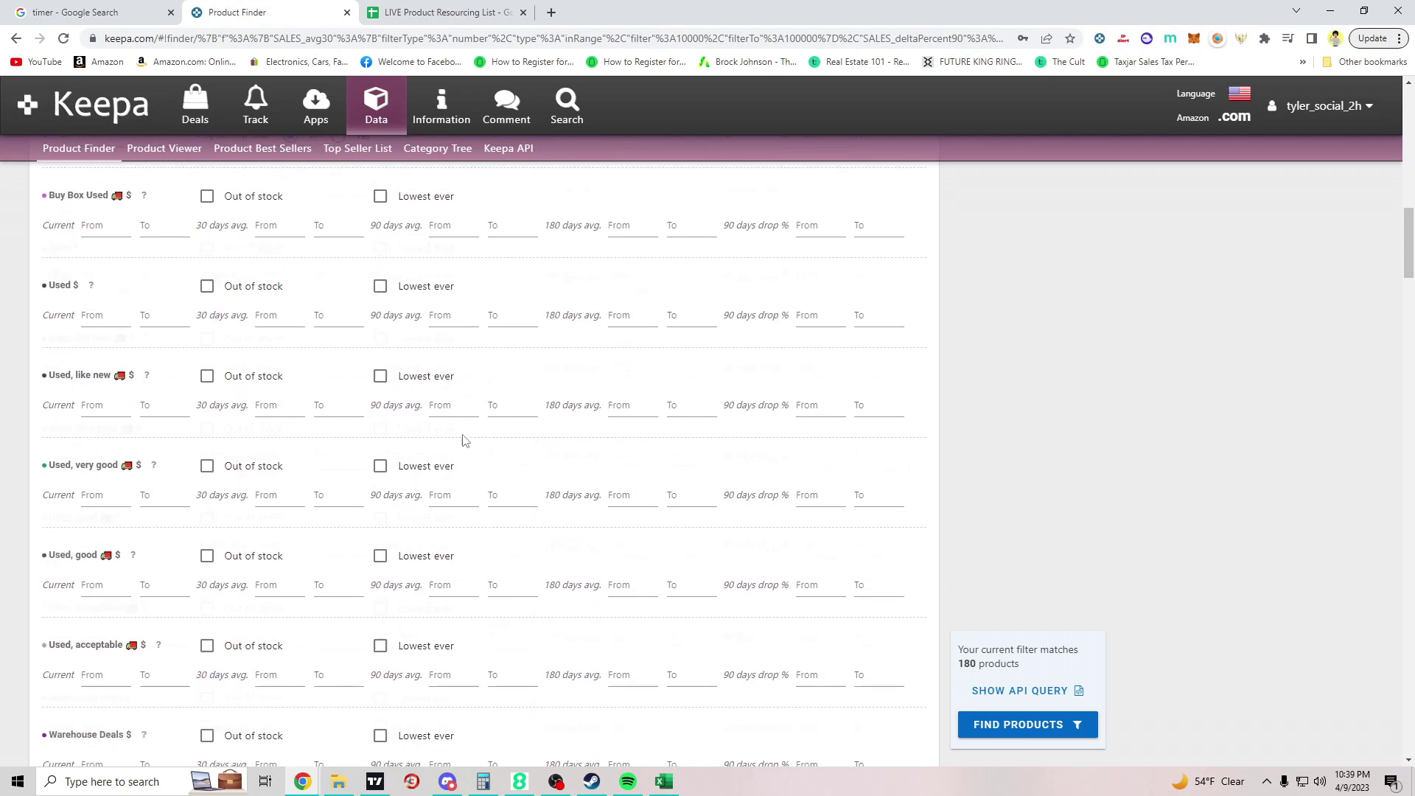
{"action": "scroll", "coordinate": [306, 432], "scroll_direction": "down", "scroll_amount": 15}
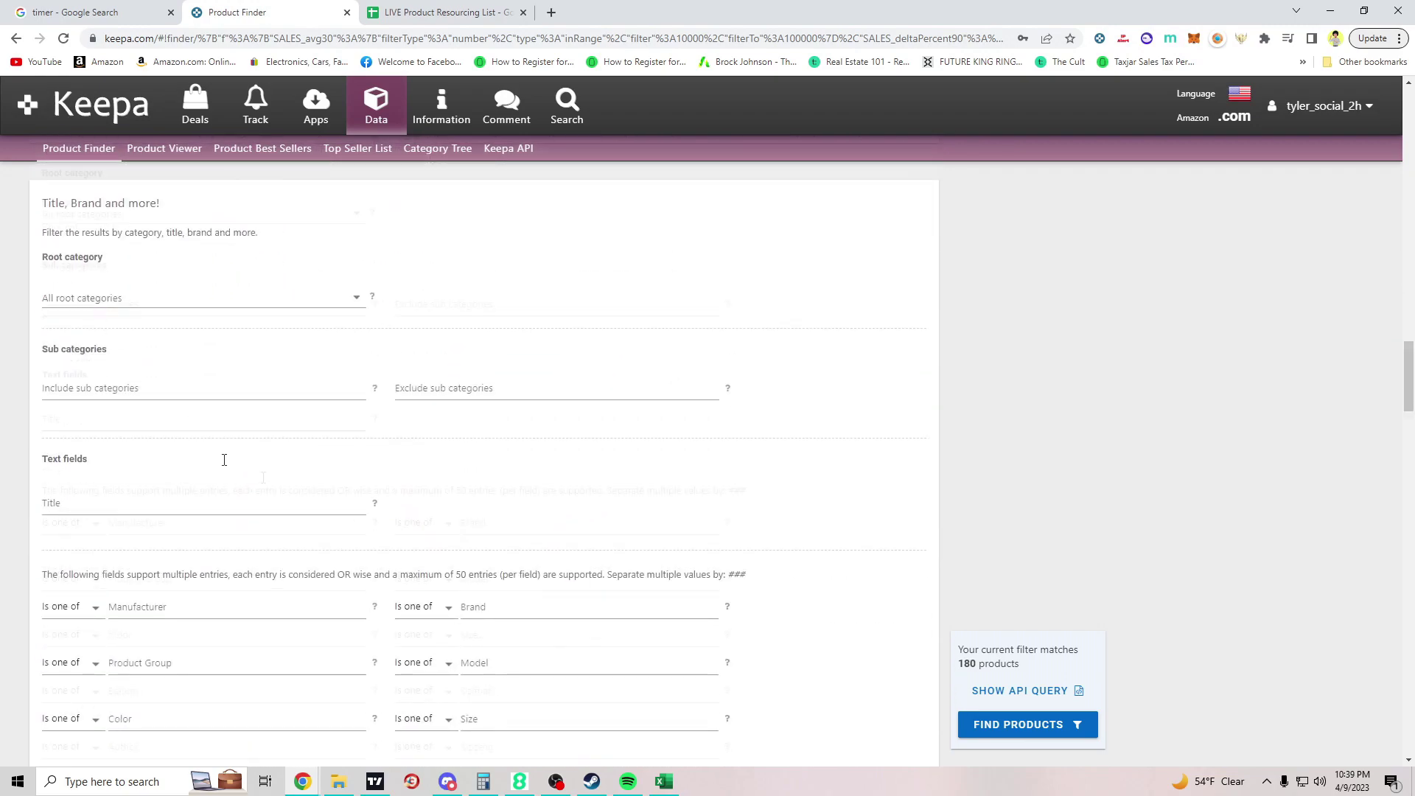
{"action": "scroll", "coordinate": [245, 569], "scroll_direction": "down", "scroll_amount": 15}
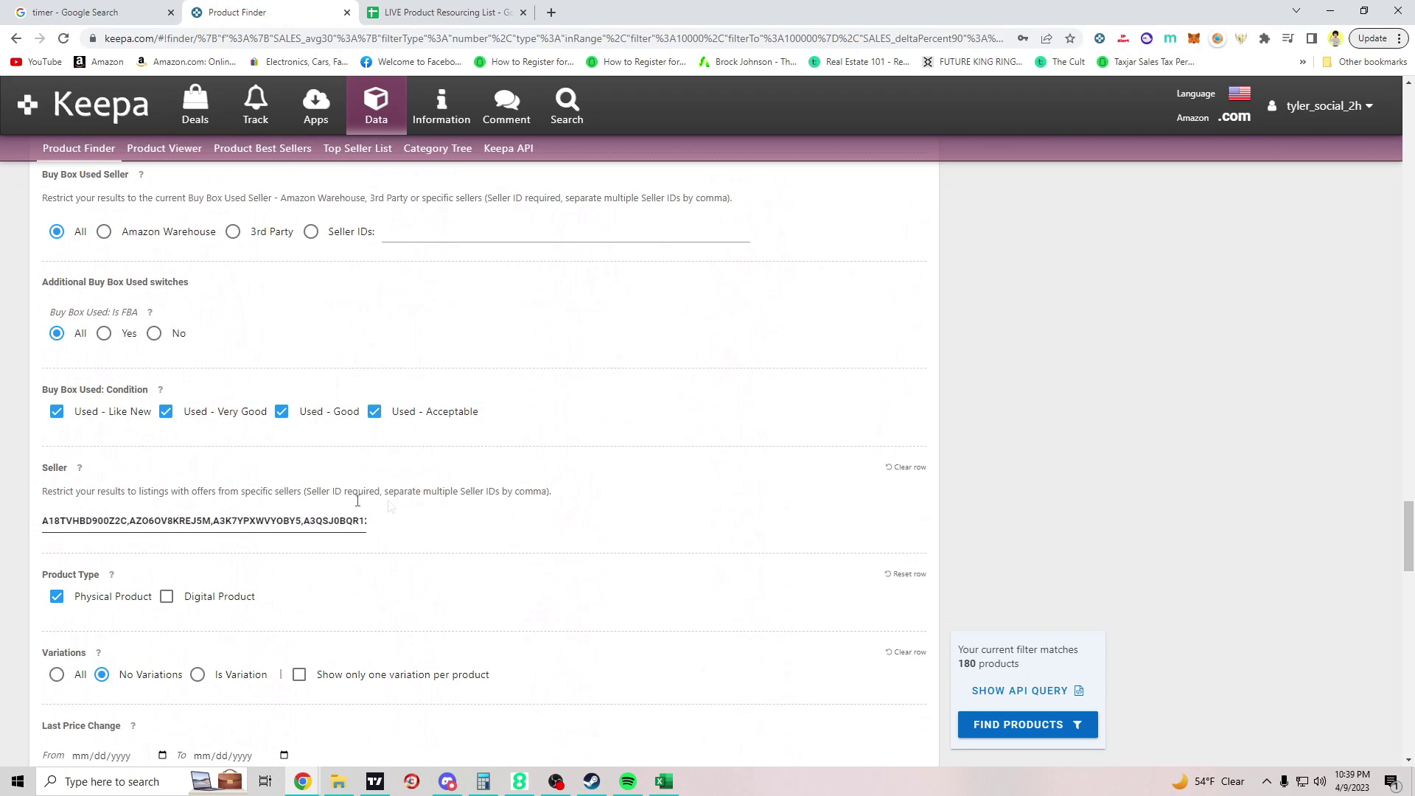
{"action": "scroll", "coordinate": [114, 552], "scroll_direction": "down", "scroll_amount": 2}
{"action": "scroll", "coordinate": [267, 514], "scroll_direction": "down", "scroll_amount": 1}
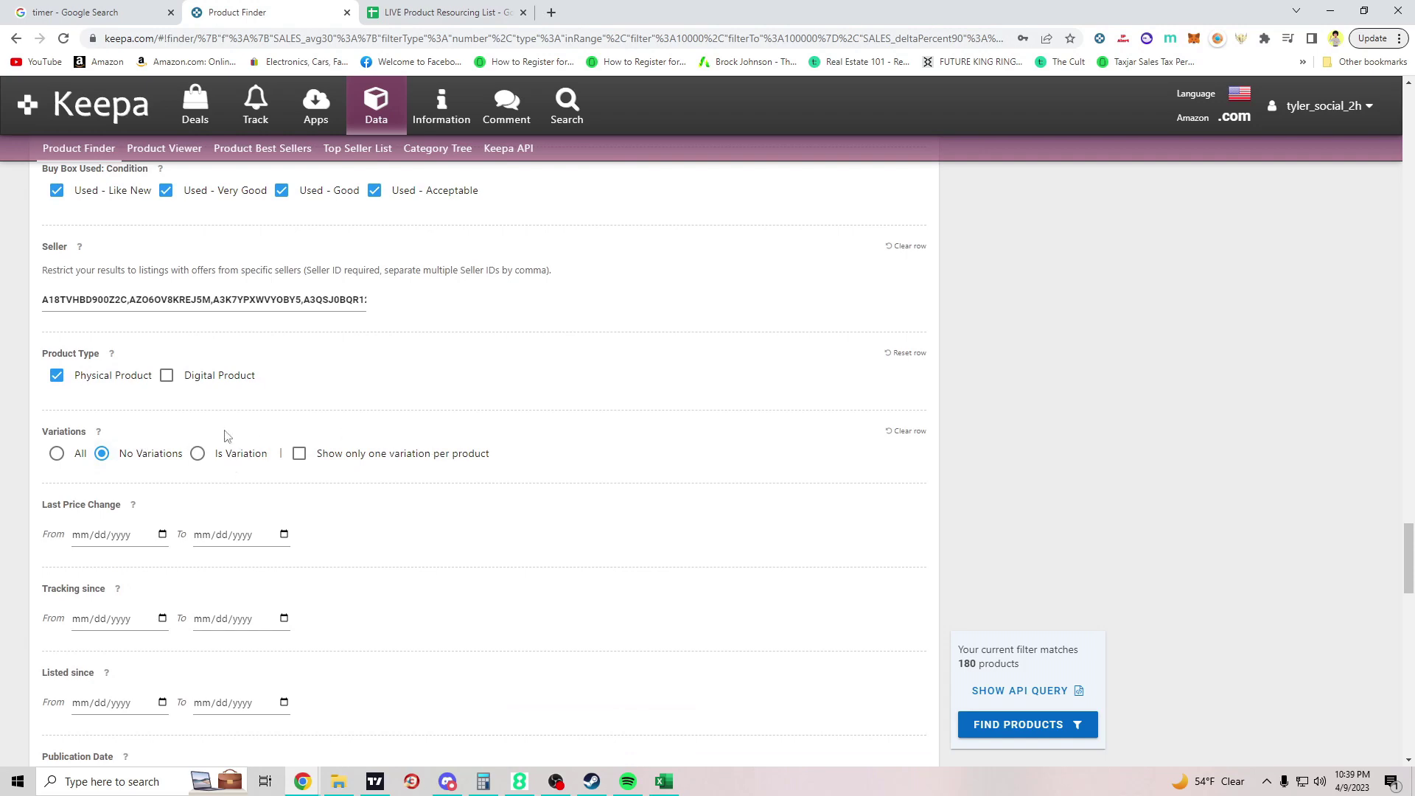
{"action": "scroll", "coordinate": [590, 483], "scroll_direction": "down", "scroll_amount": 7}
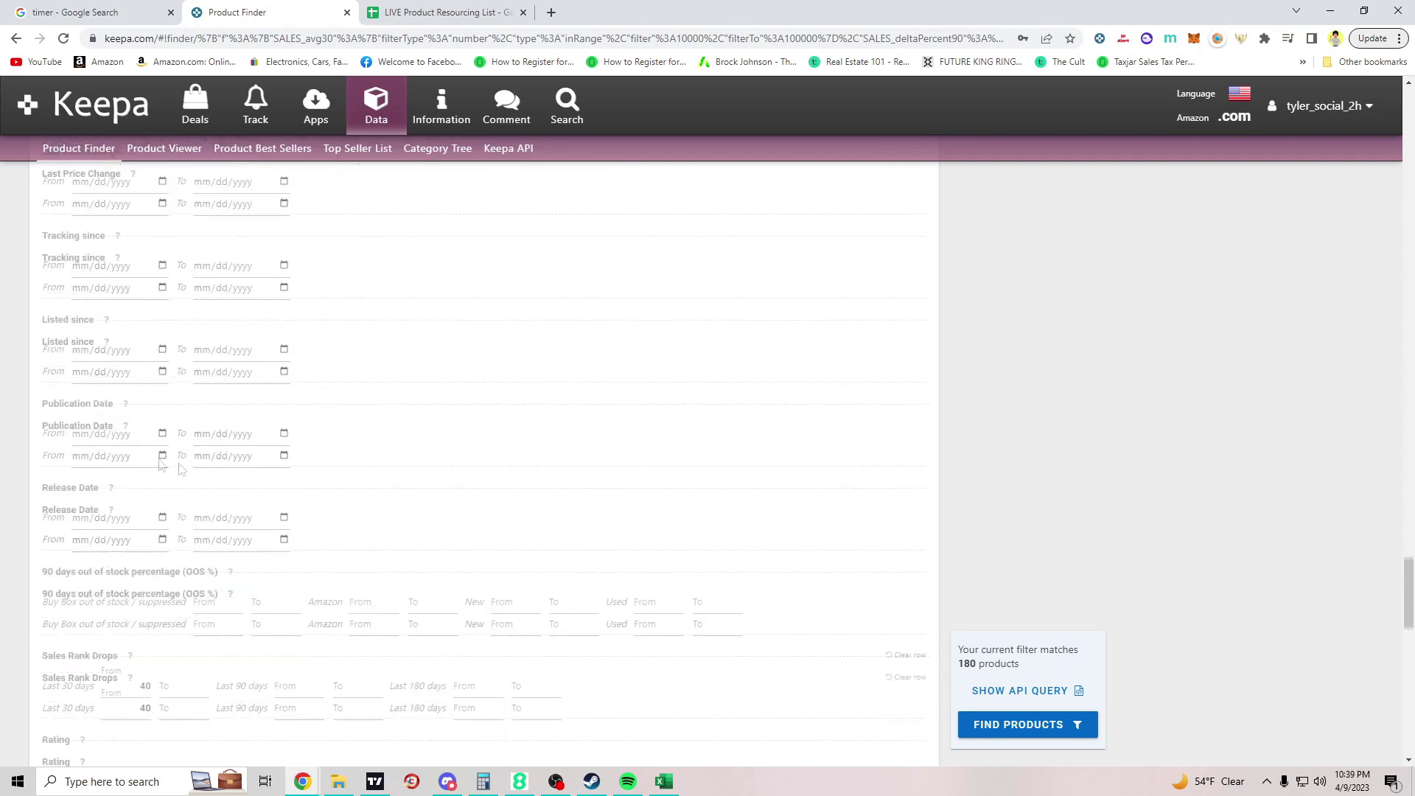
{"action": "scroll", "coordinate": [204, 531], "scroll_direction": "down", "scroll_amount": 2}
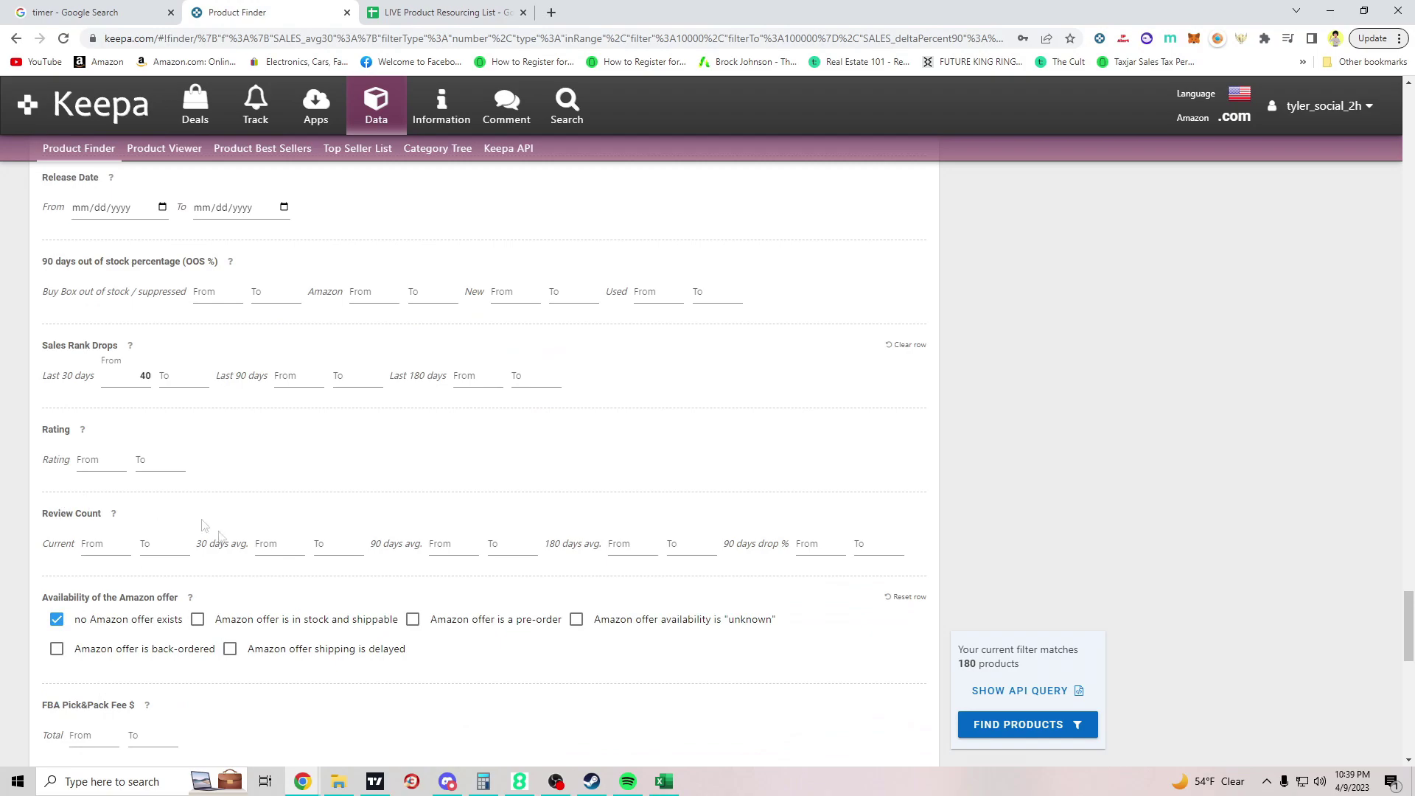
{"action": "scroll", "coordinate": [98, 638], "scroll_direction": "up", "scroll_amount": 2}
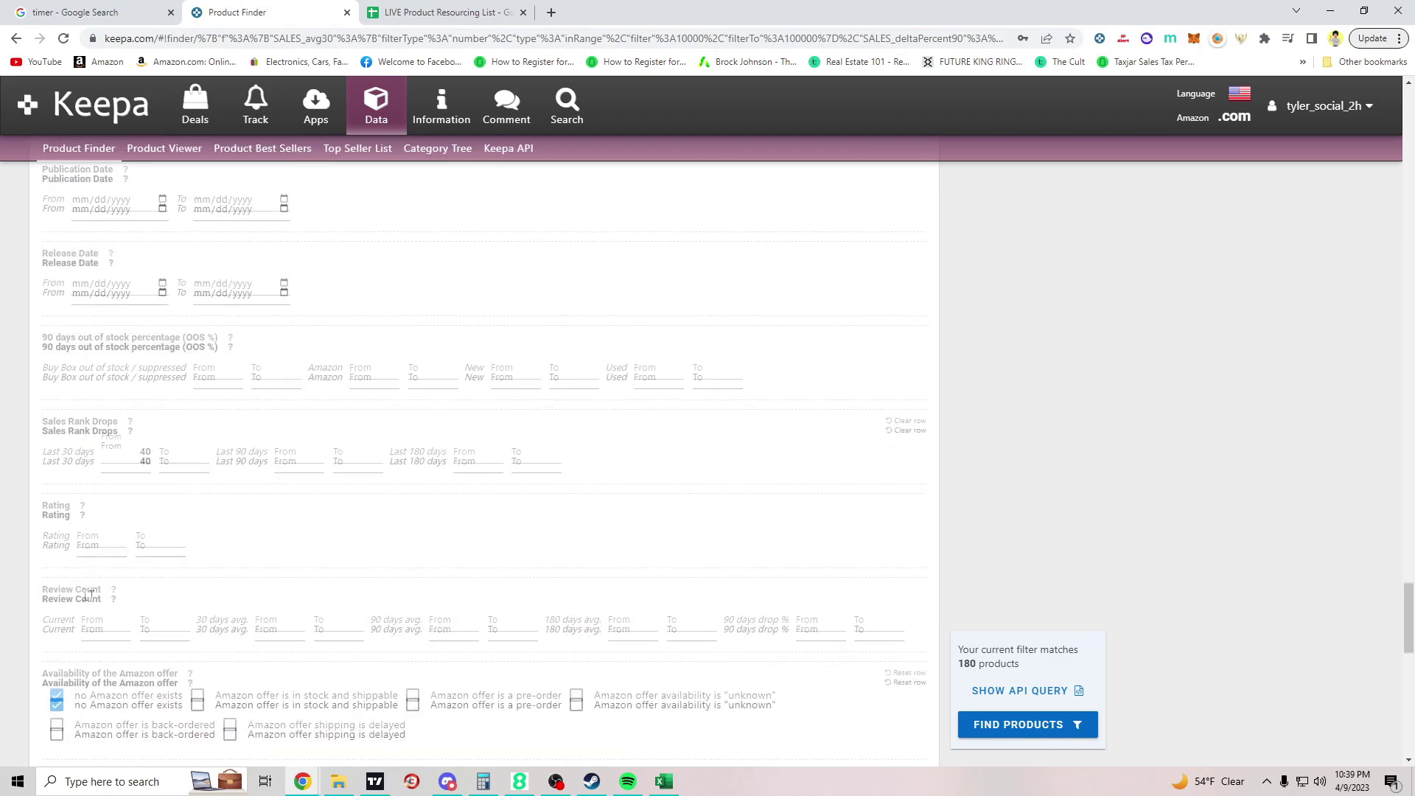
{"action": "scroll", "coordinate": [506, 658], "scroll_direction": "down", "scroll_amount": 2}
{"action": "scroll", "coordinate": [180, 649], "scroll_direction": "down", "scroll_amount": 1}
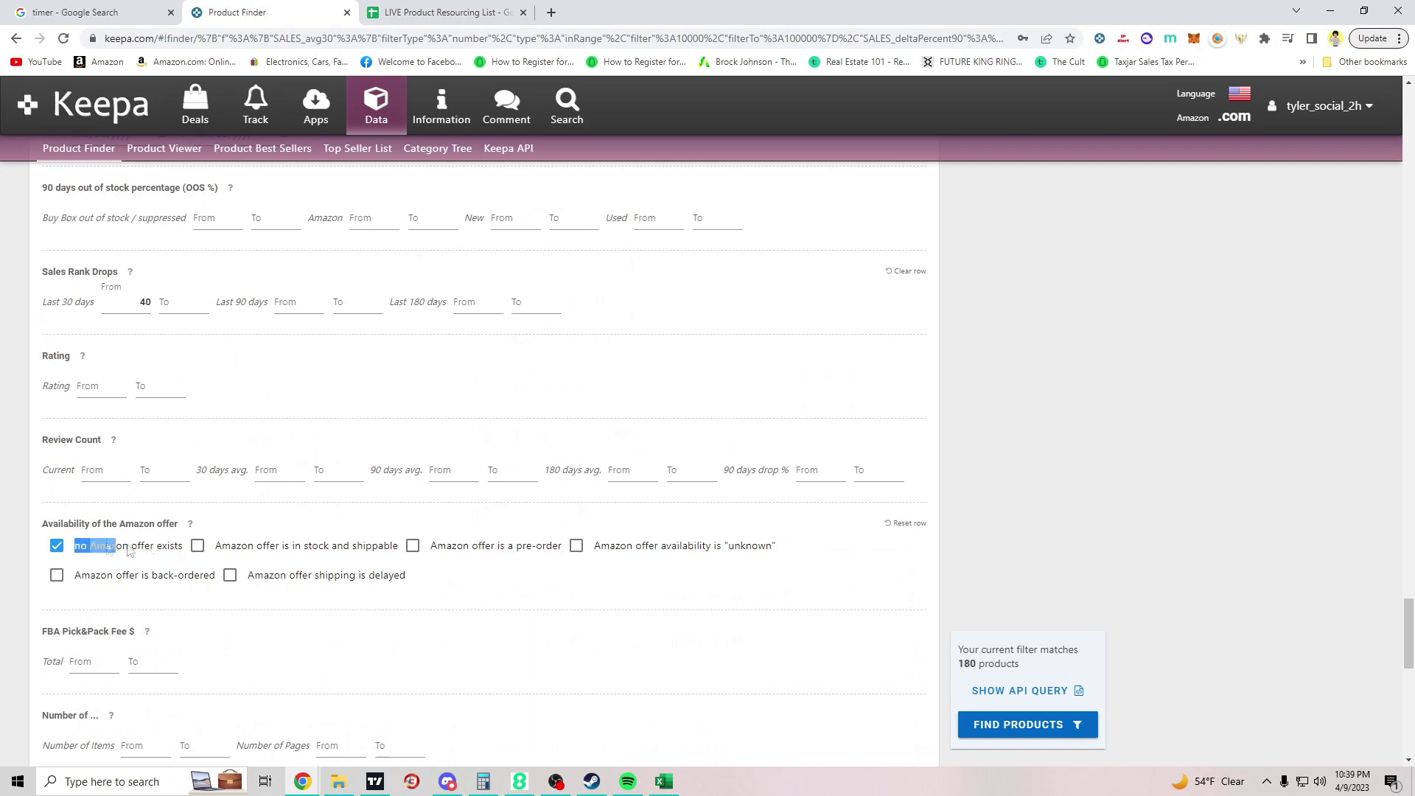
{"action": "scroll", "coordinate": [81, 562], "scroll_direction": "down", "scroll_amount": 10}
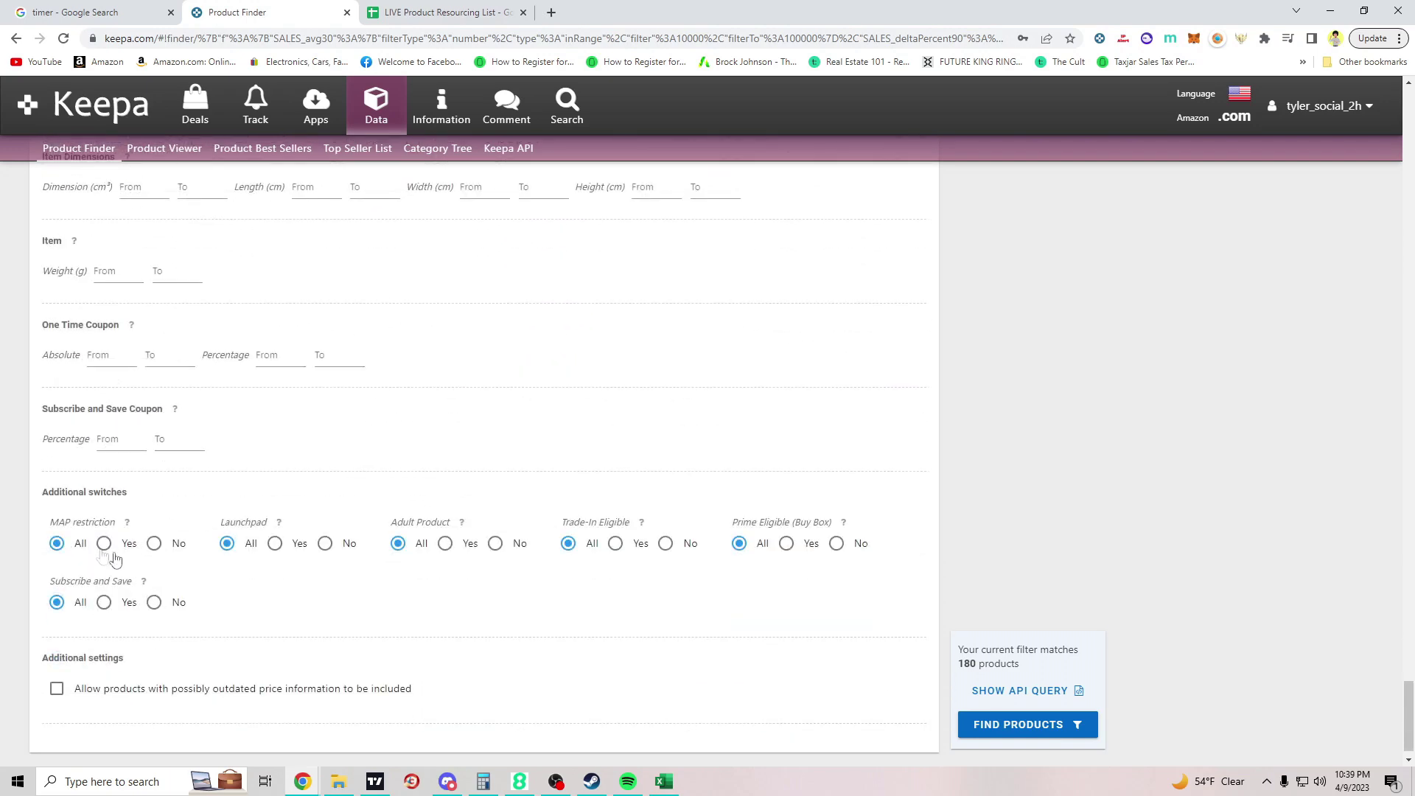
Step: Check the matching product count and run the product search with the configured filters
{"action": "scroll", "coordinate": [457, 598], "scroll_direction": "up", "scroll_amount": 4}
{"action": "scroll", "coordinate": [457, 599], "scroll_direction": "up", "scroll_amount": 1}
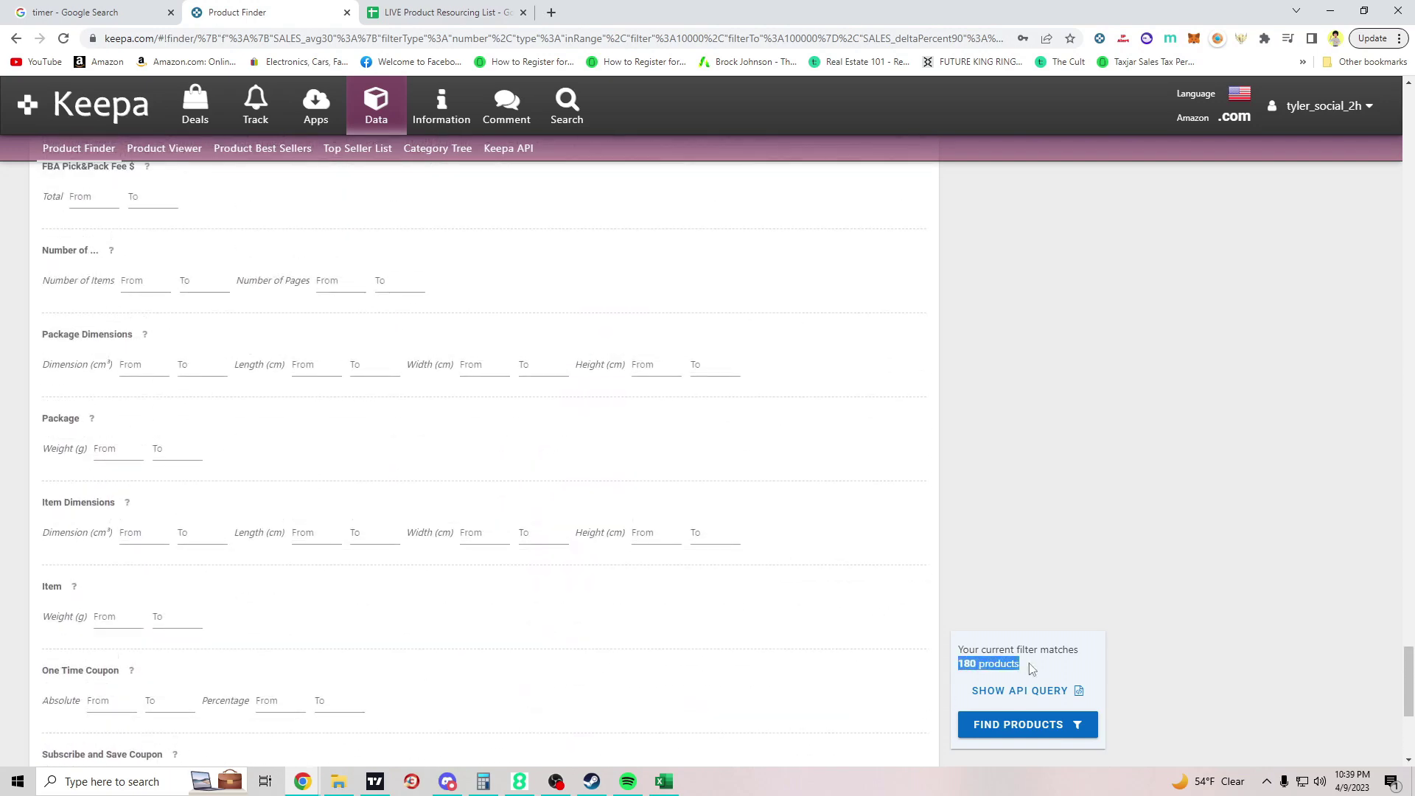
{"action": "left_click", "coordinate": [1032, 726]}
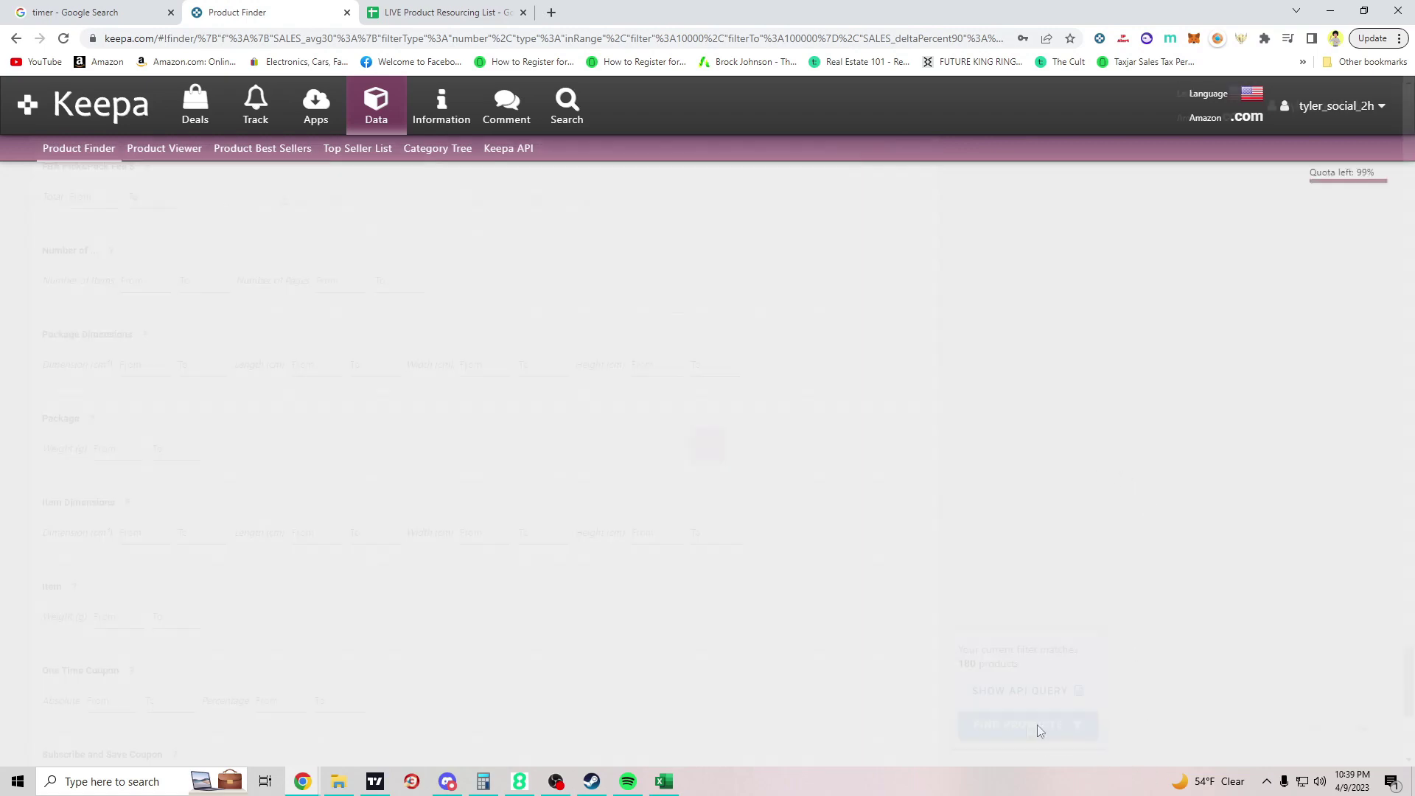
Step: Switch to the Google timer page and start a 30-minute countdown
{"action": "left_click", "coordinate": [89, 11]}
{"action": "left_click", "coordinate": [191, 313]}
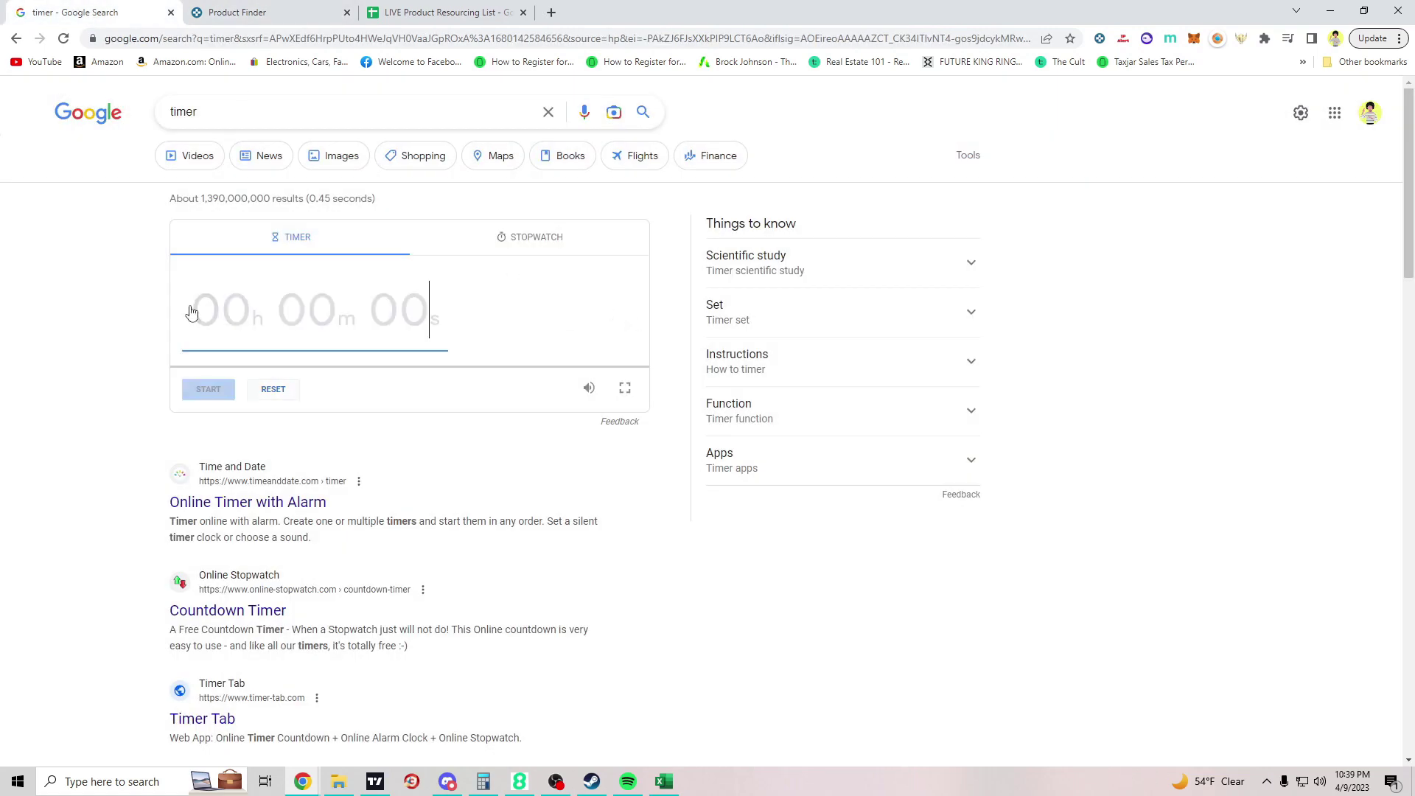
{"action": "type", "text": "30m 00s"}
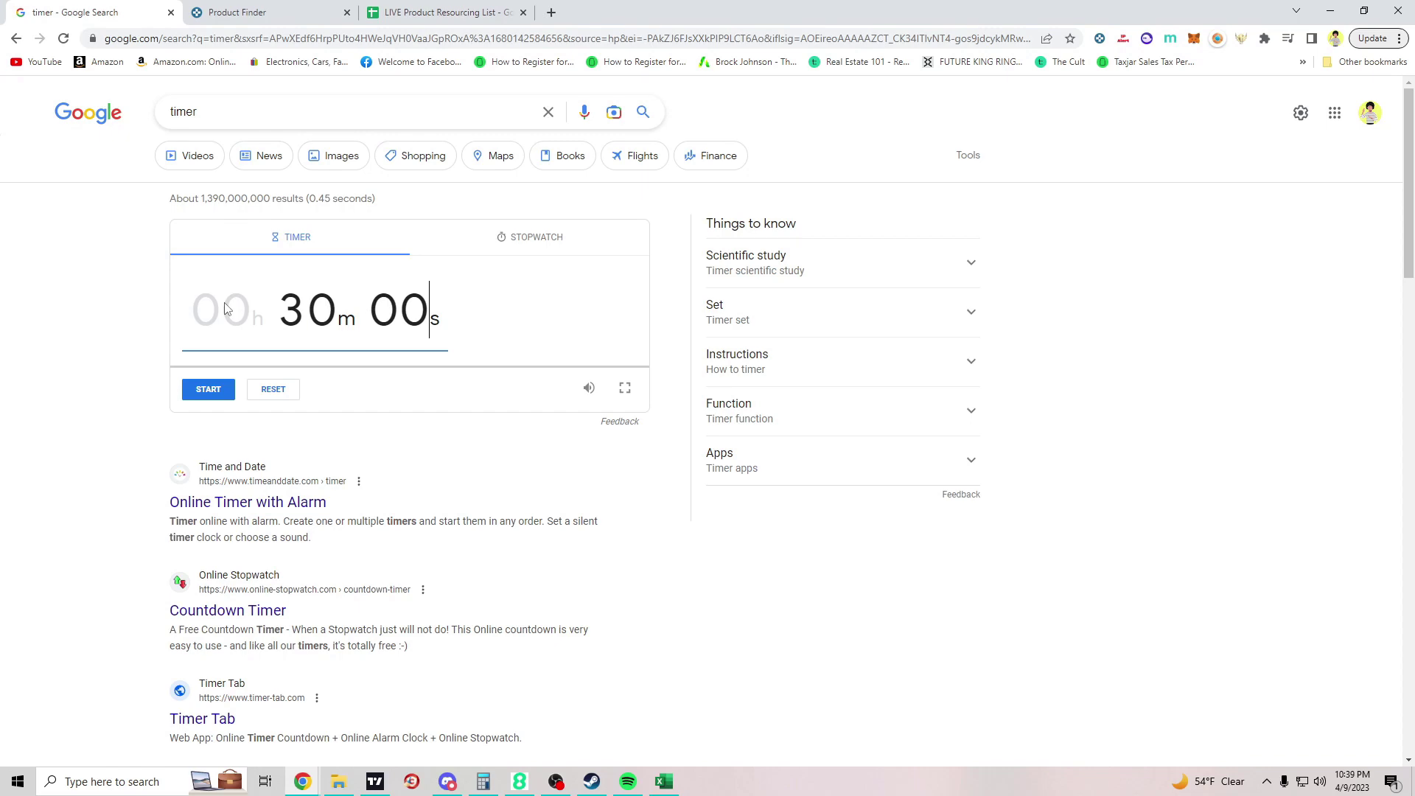
{"action": "type", "text": "0"}
{"action": "left_click", "coordinate": [200, 392]}
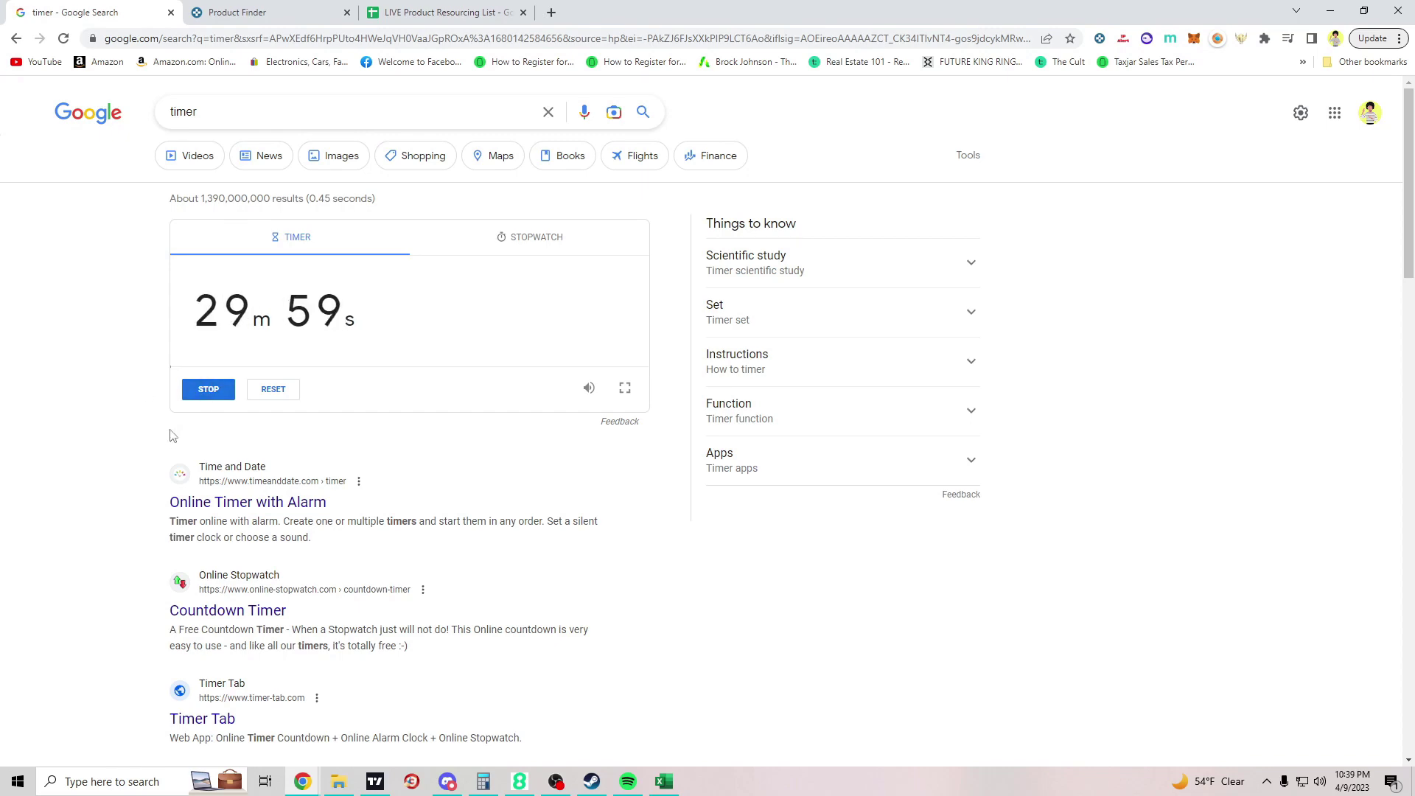
Step: Move the LIVE Product Resourcing List tab ahead of the Product Finder tab and return to the Keepa search results
{"action": "left_click", "coordinate": [251, 11]}
{"action": "left_click_drag", "start_coordinate": [442, 12], "coordinate": [279, 3]}
{"action": "left_click", "coordinate": [413, 12]}
Step: Open the Amazon pages of Spray 'n Wash, Kirkland Vitamin D3, Propel Powder Packets, Kirkland CoQ10 and LEGO Iconic Rose in background tabs
{"action": "mouse_move", "coordinate": [78, 267]}
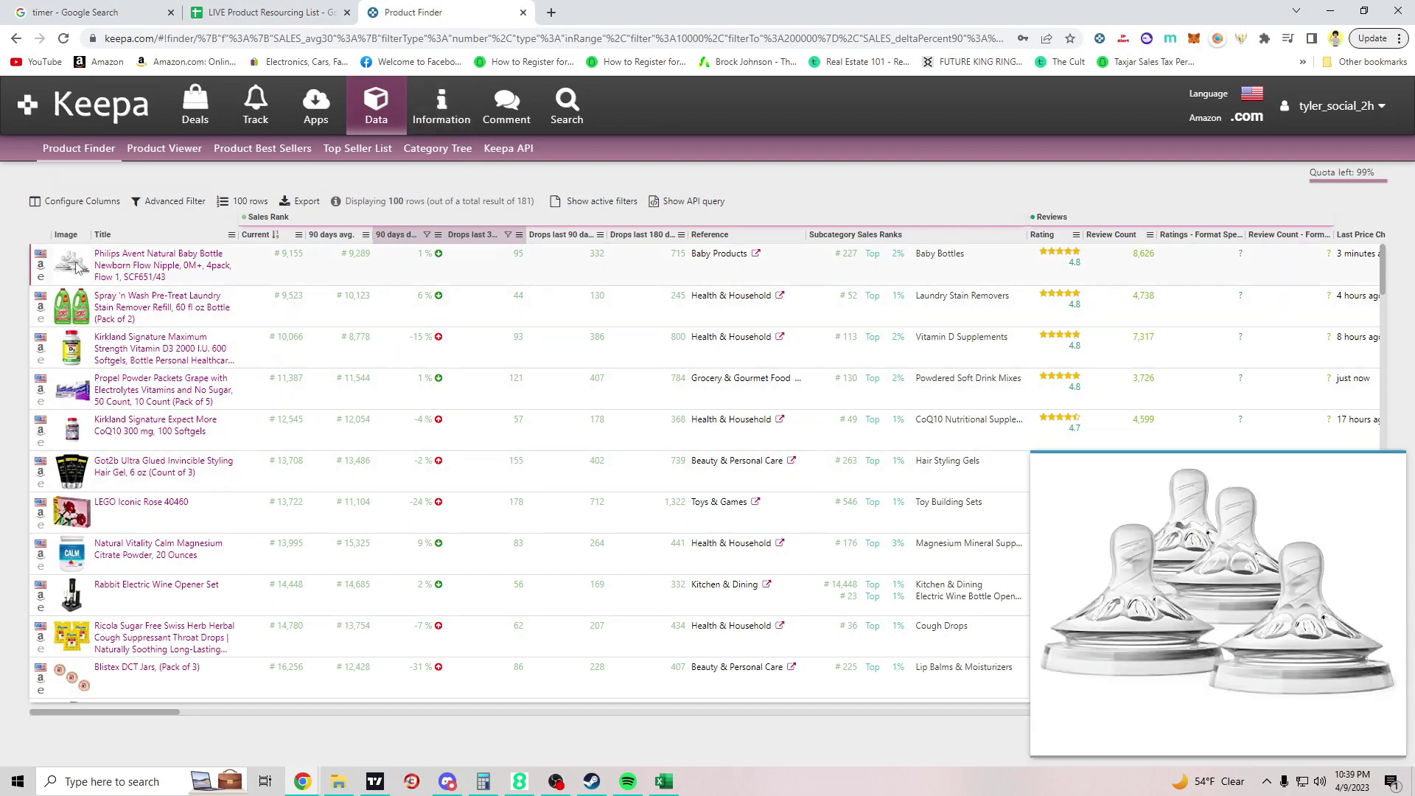
{"action": "middle_click", "coordinate": [41, 306]}
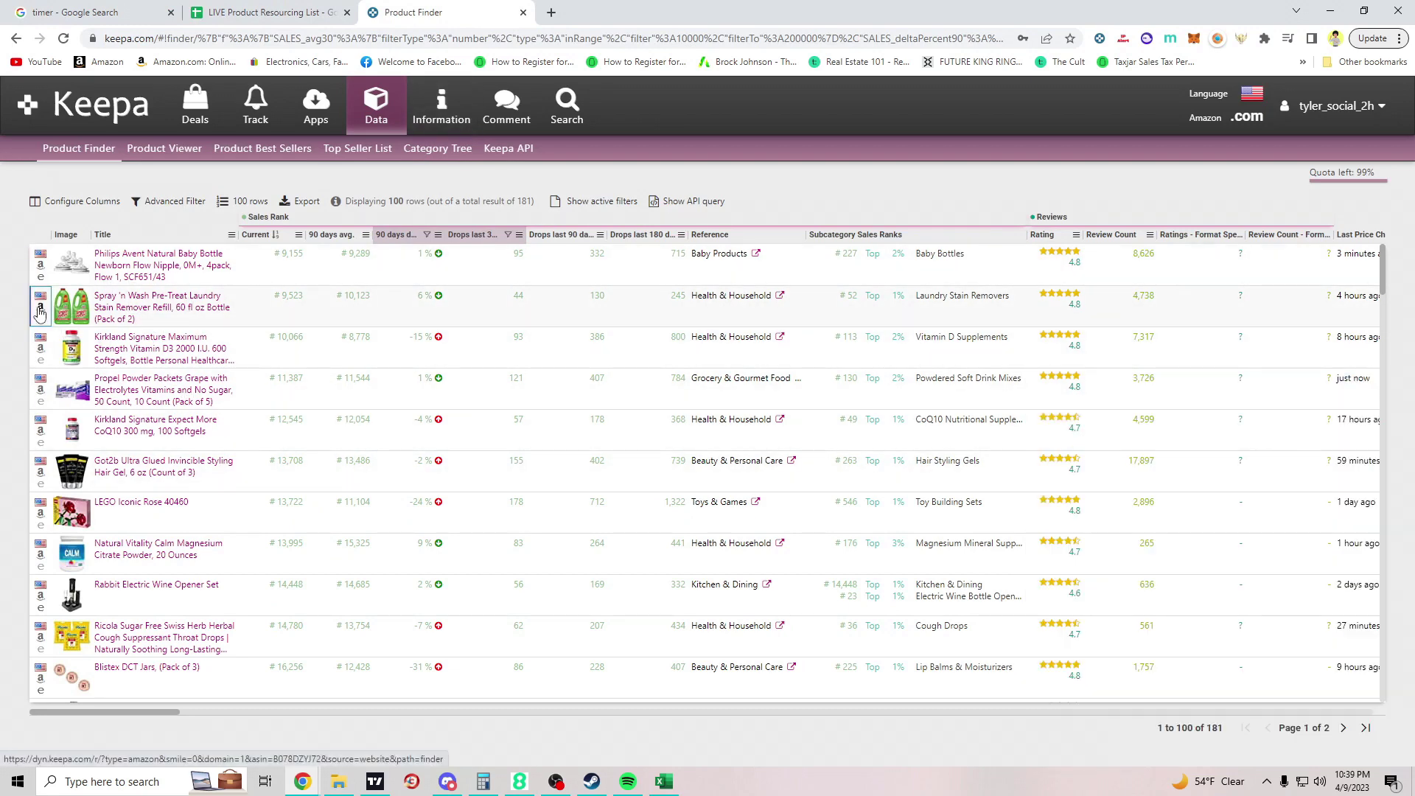
{"action": "middle_click", "coordinate": [41, 348]}
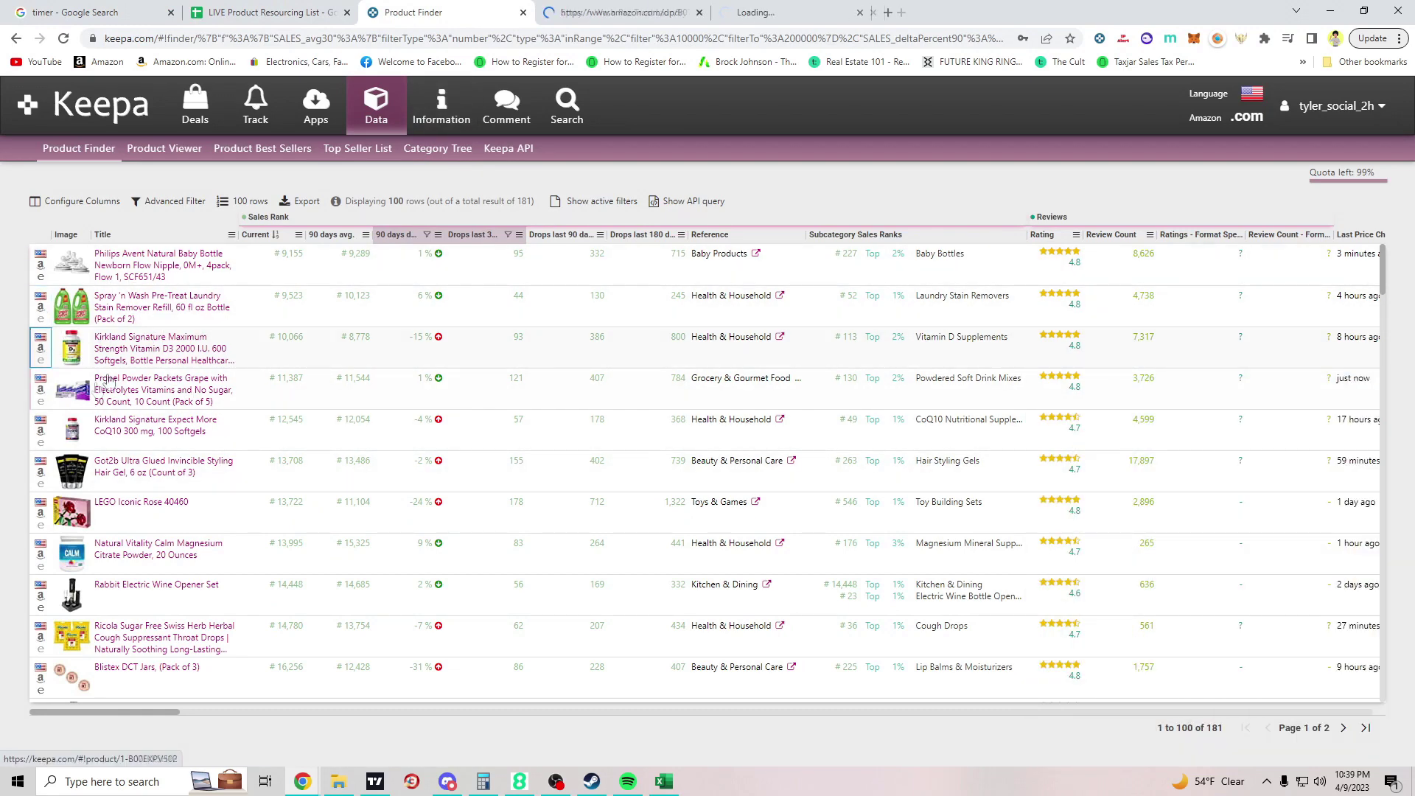
{"action": "middle_click", "coordinate": [41, 390]}
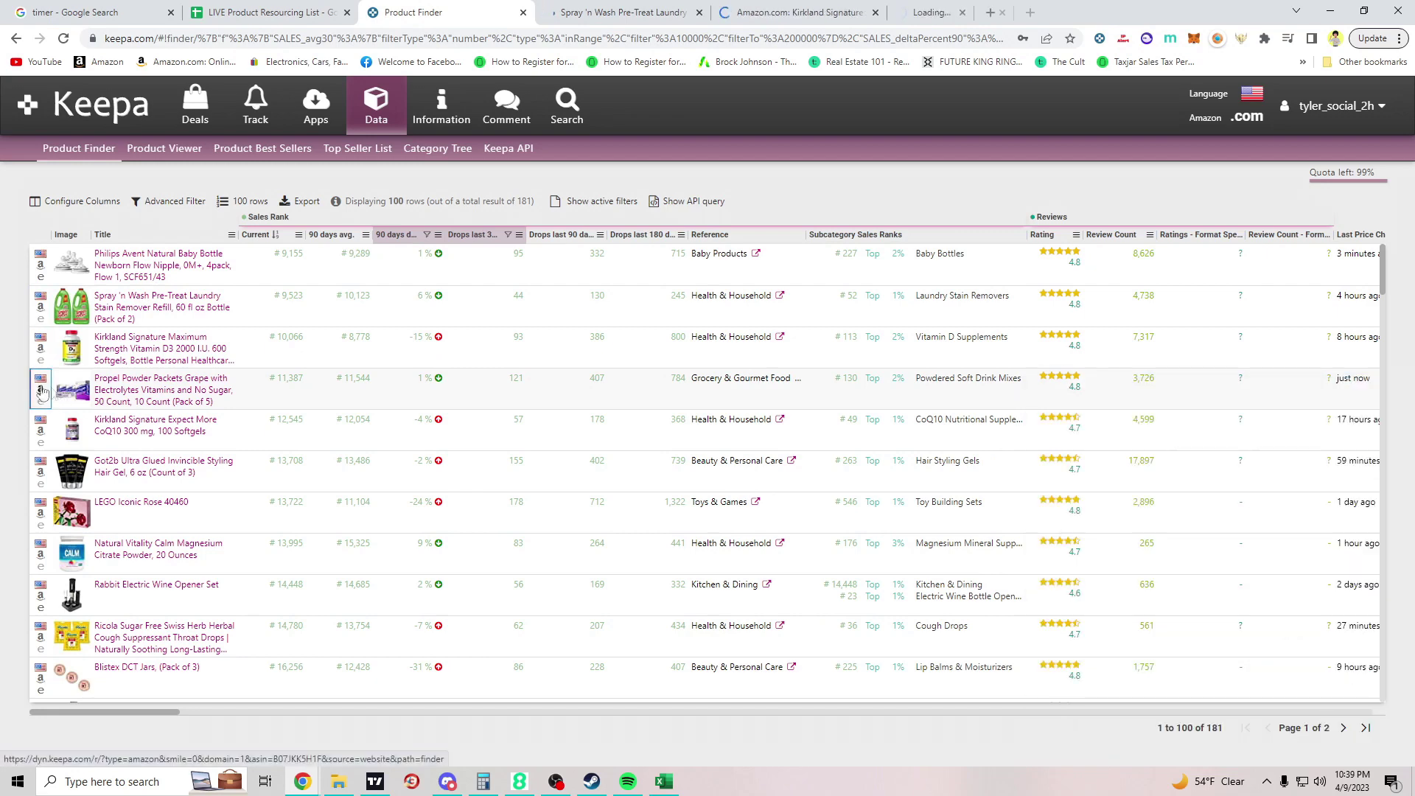
{"action": "middle_click", "coordinate": [41, 430]}
{"action": "middle_click", "coordinate": [41, 513]}
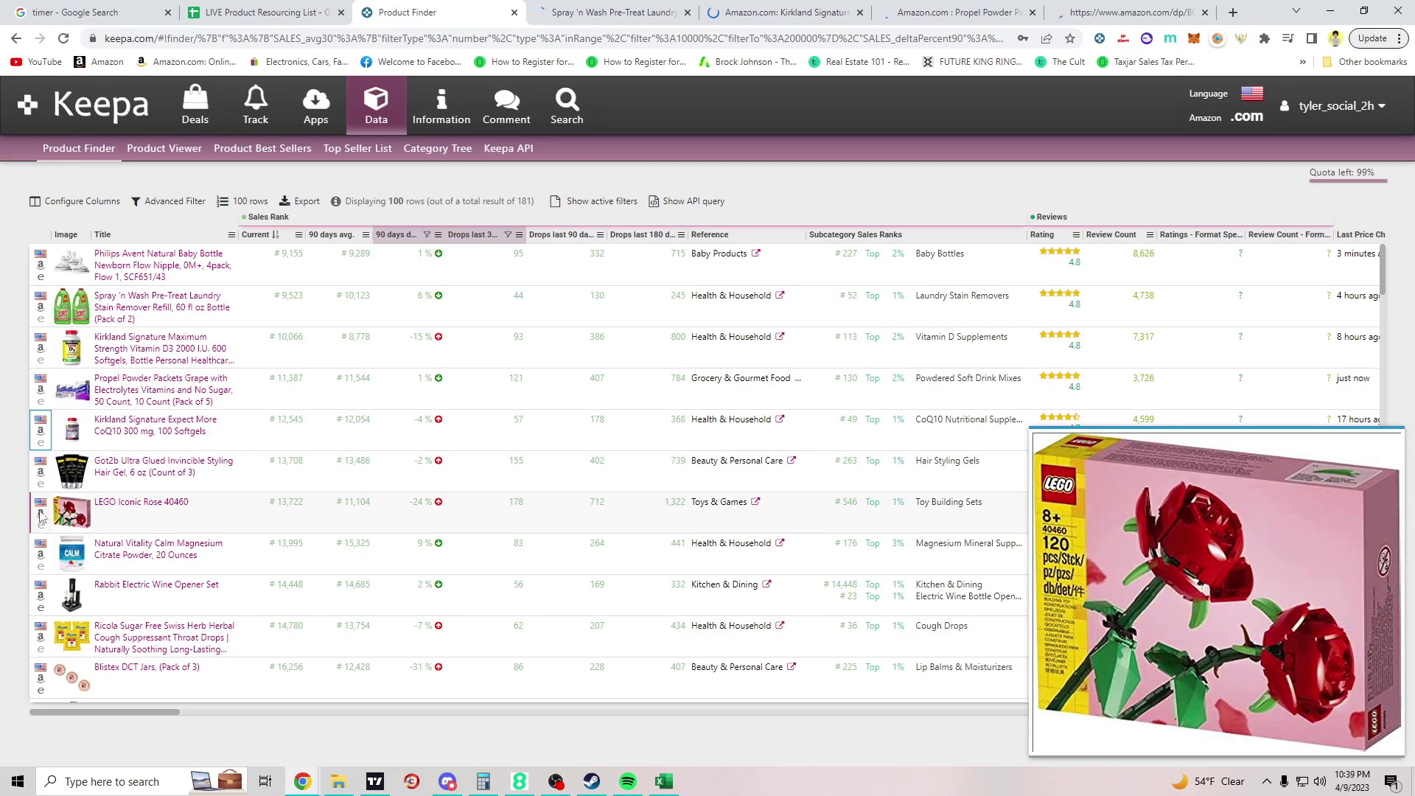
Step: Open the Amazon pages of the Natural Vitality Calm magnesium powder and the Ricola Sugar Free cough drops in background tabs
{"action": "scroll", "coordinate": [83, 487], "scroll_direction": "down", "scroll_amount": 1}
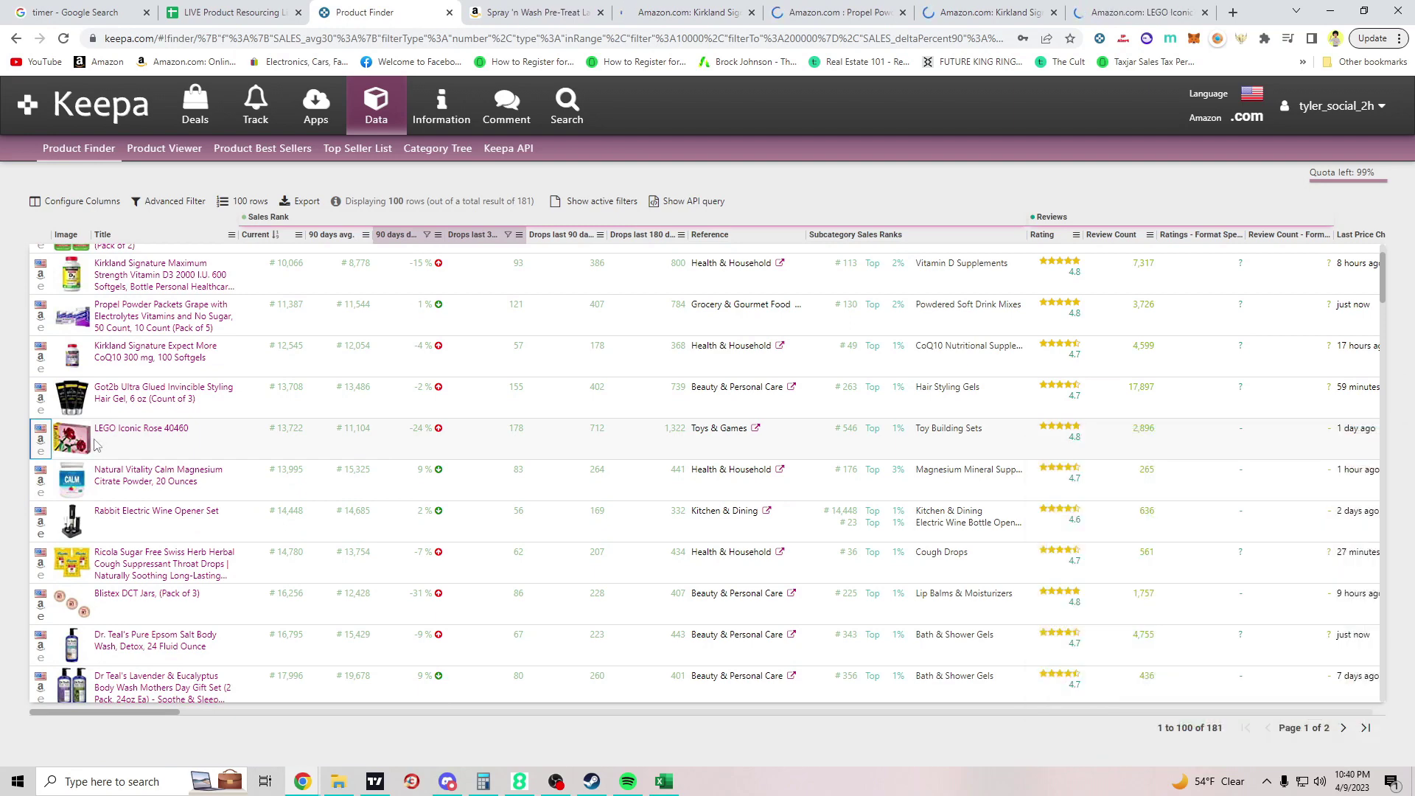
{"action": "left_click", "coordinate": [63, 488]}
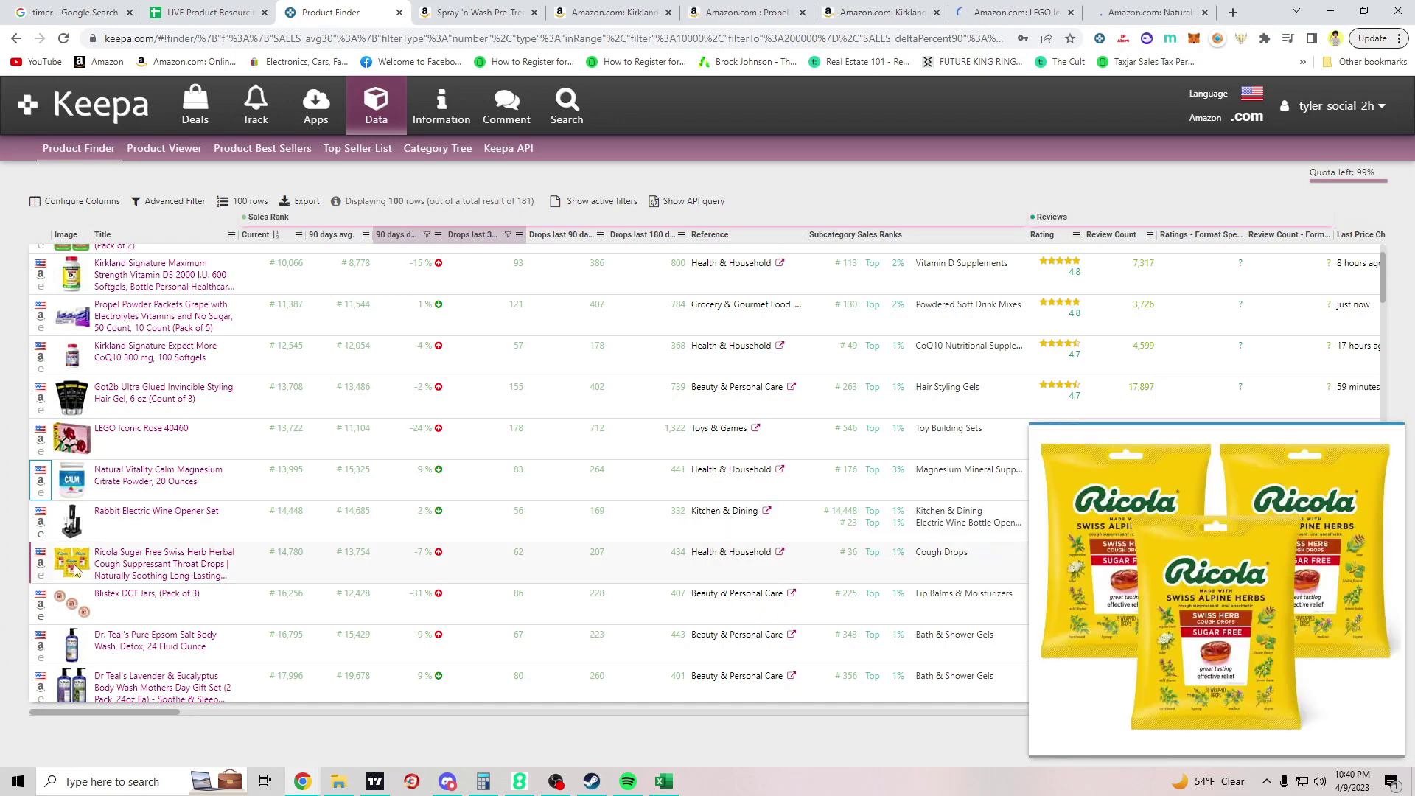
{"action": "left_click", "coordinate": [40, 569]}
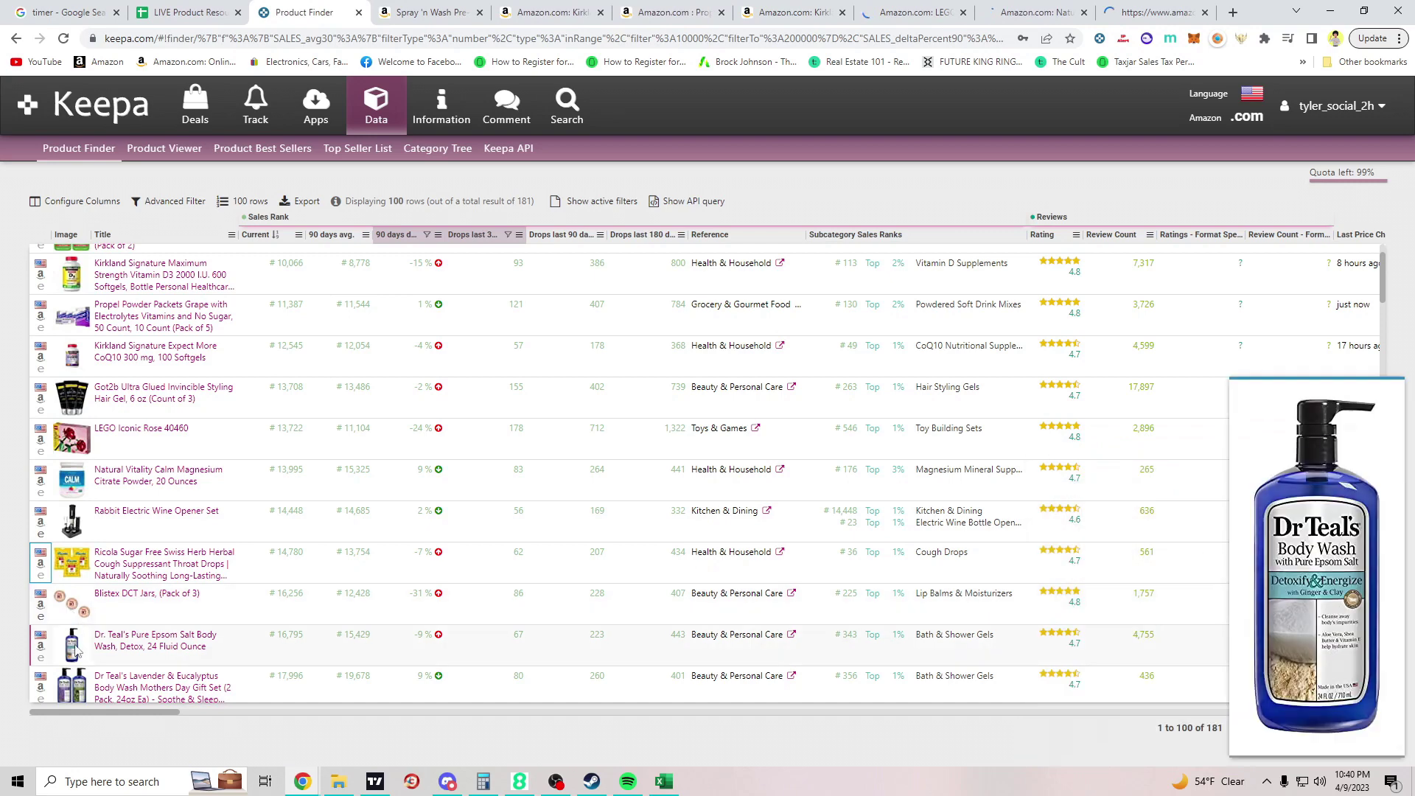
Step: Switch to the Spray 'n Wash Amazon listing and examine its Keepa sales rank and price history
{"action": "left_click", "coordinate": [424, 13]}
{"action": "left_click", "coordinate": [122, 16]}
{"action": "left_click", "coordinate": [424, 13]}
{"action": "scroll", "coordinate": [597, 424], "scroll_direction": "down", "scroll_amount": 9}
{"action": "scroll", "coordinate": [721, 484], "scroll_direction": "up", "scroll_amount": 2}
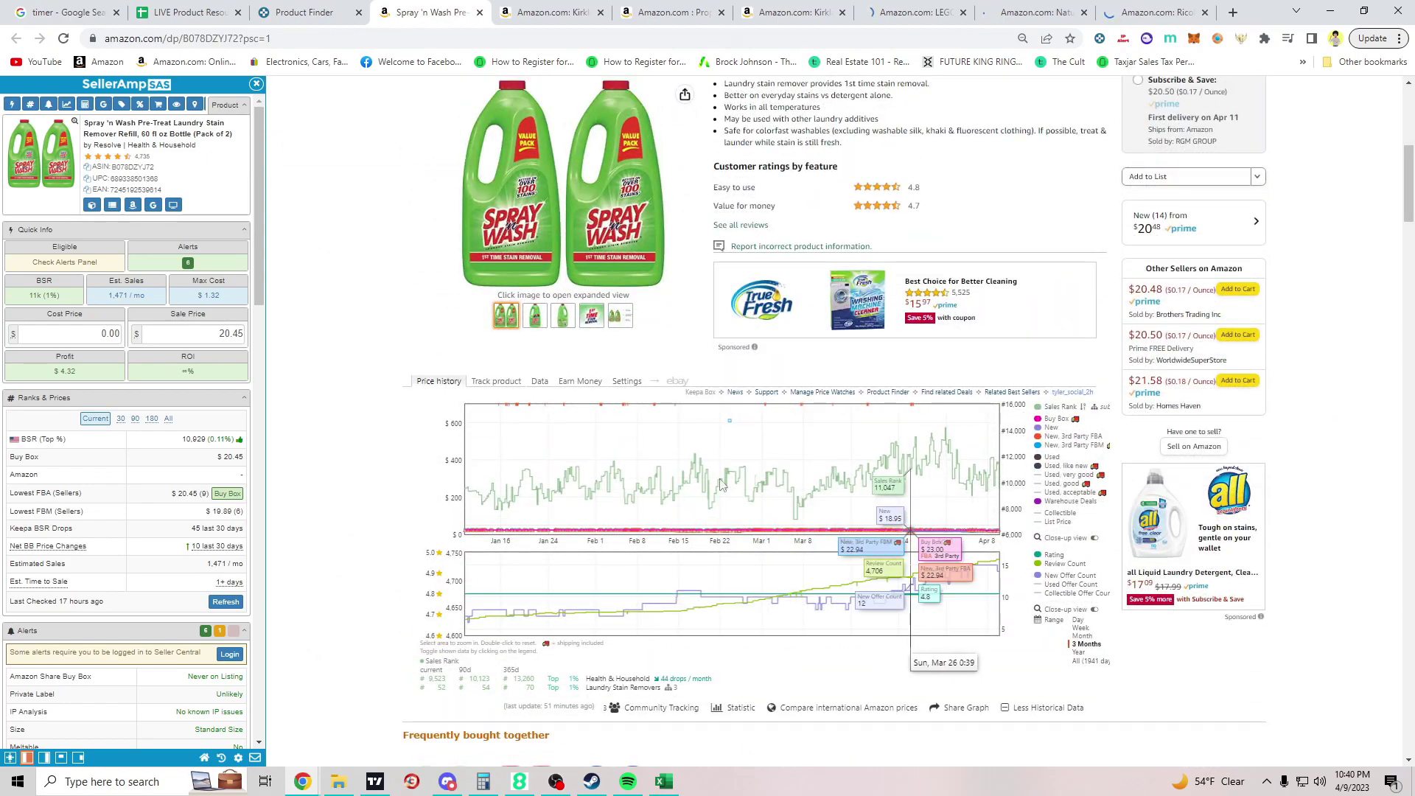
{"action": "scroll", "coordinate": [720, 484], "scroll_direction": "up", "scroll_amount": 4}
Step: Examine the SellerAmp profit figures and seller offers for Spray 'n Wash alongside its Keepa price history chart
{"action": "scroll", "coordinate": [132, 472], "scroll_direction": "down", "scroll_amount": 5}
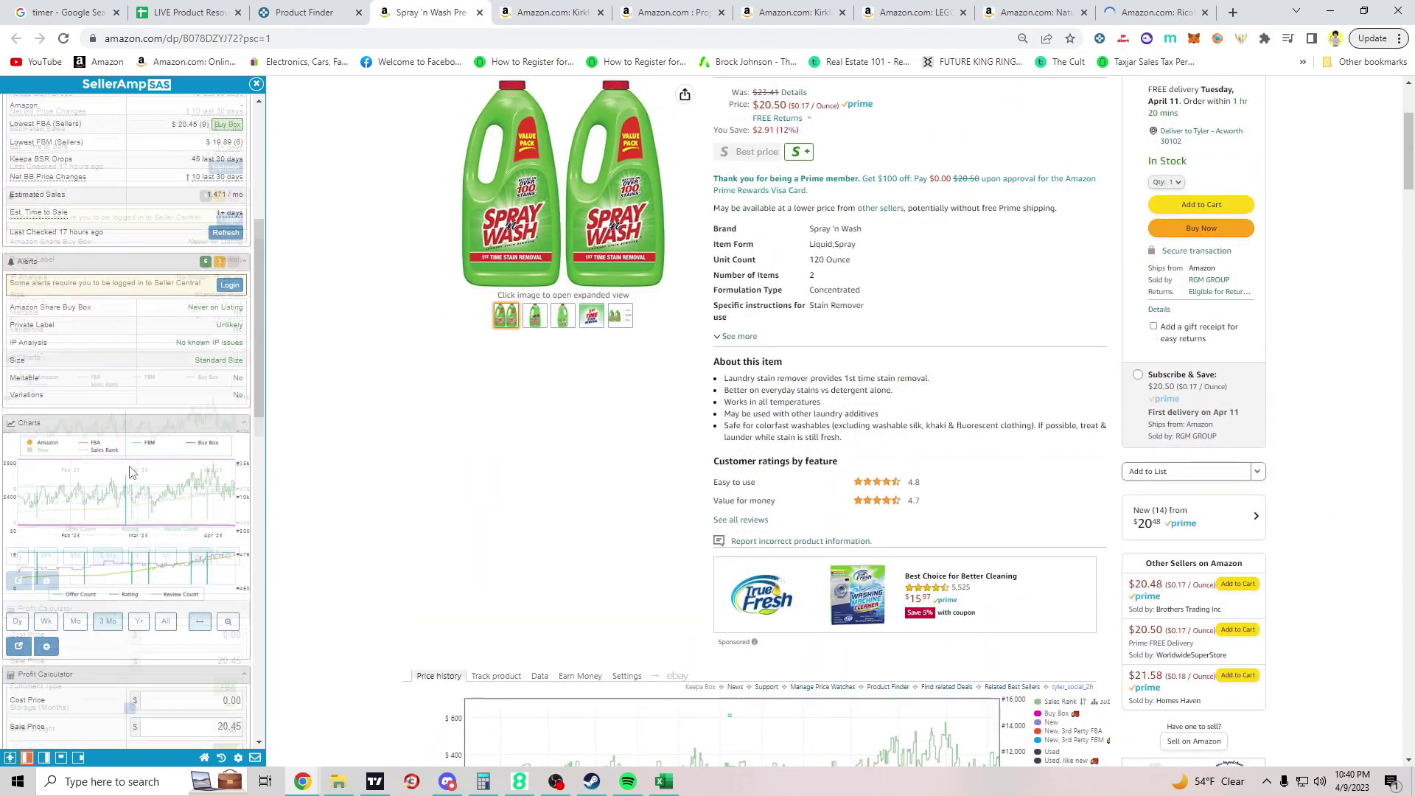
{"action": "scroll", "coordinate": [131, 472], "scroll_direction": "down", "scroll_amount": 8}
{"action": "scroll", "coordinate": [663, 516], "scroll_direction": "down", "scroll_amount": 3}
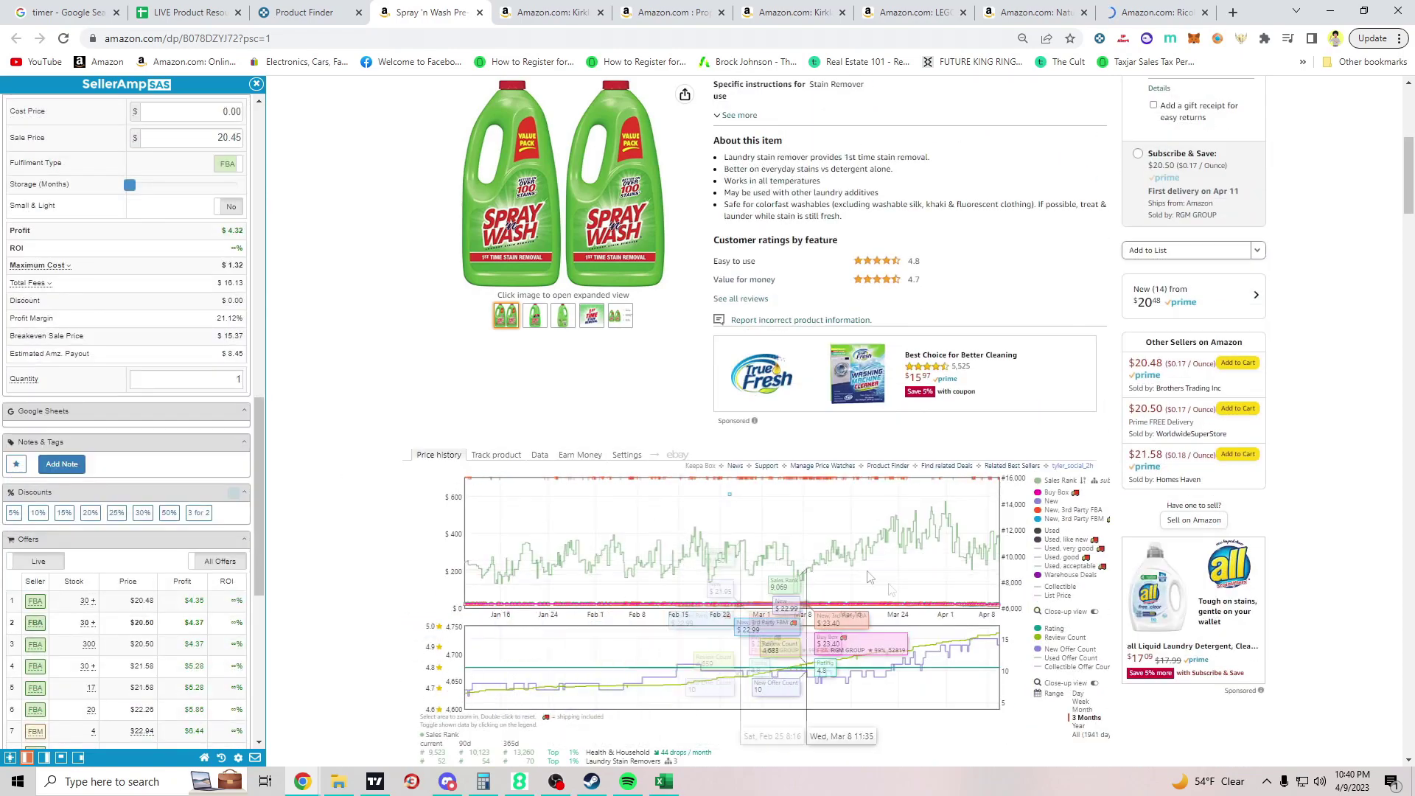
{"action": "scroll", "coordinate": [829, 572], "scroll_direction": "up", "scroll_amount": 3}
{"action": "scroll", "coordinate": [170, 549], "scroll_direction": "down", "scroll_amount": 1}
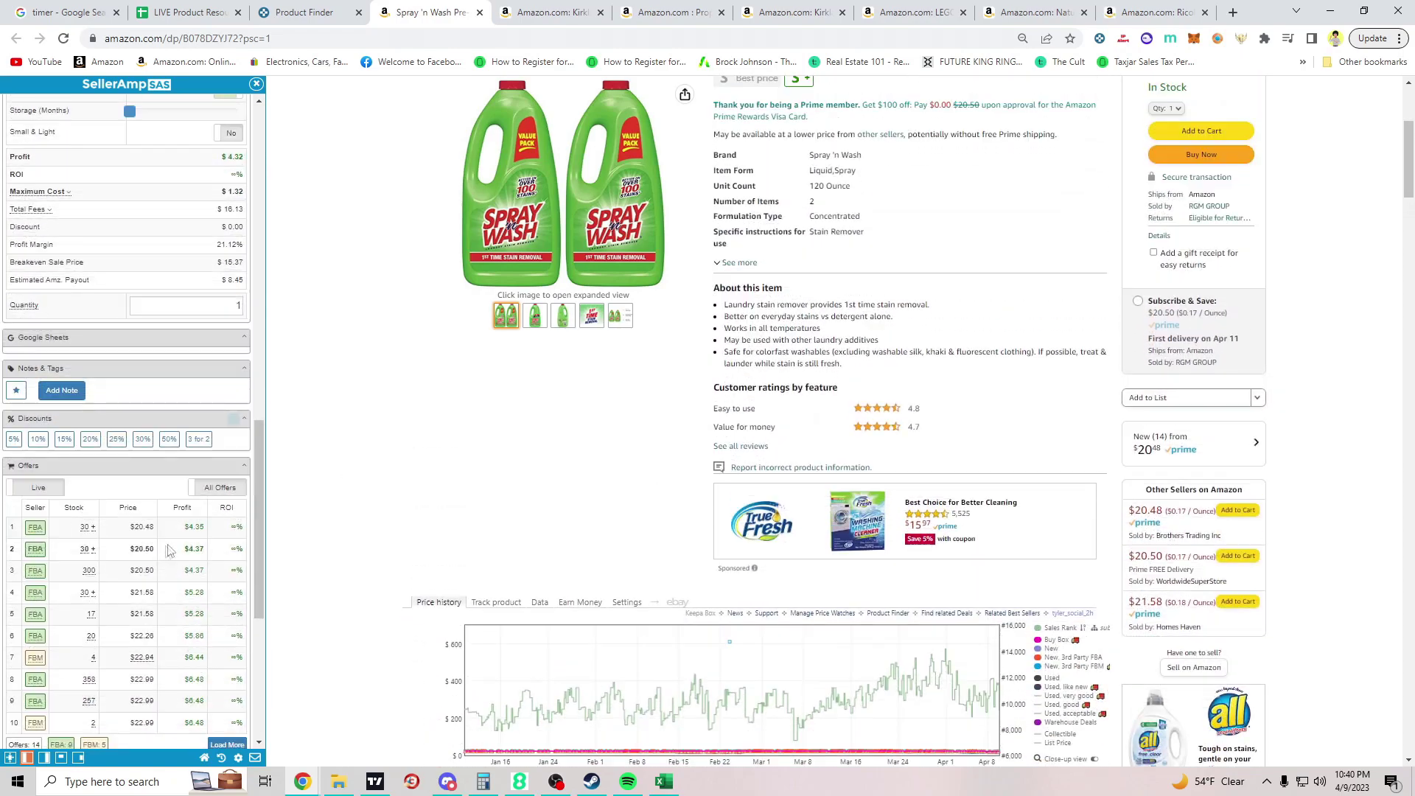
{"action": "scroll", "coordinate": [515, 627], "scroll_direction": "down", "scroll_amount": 1}
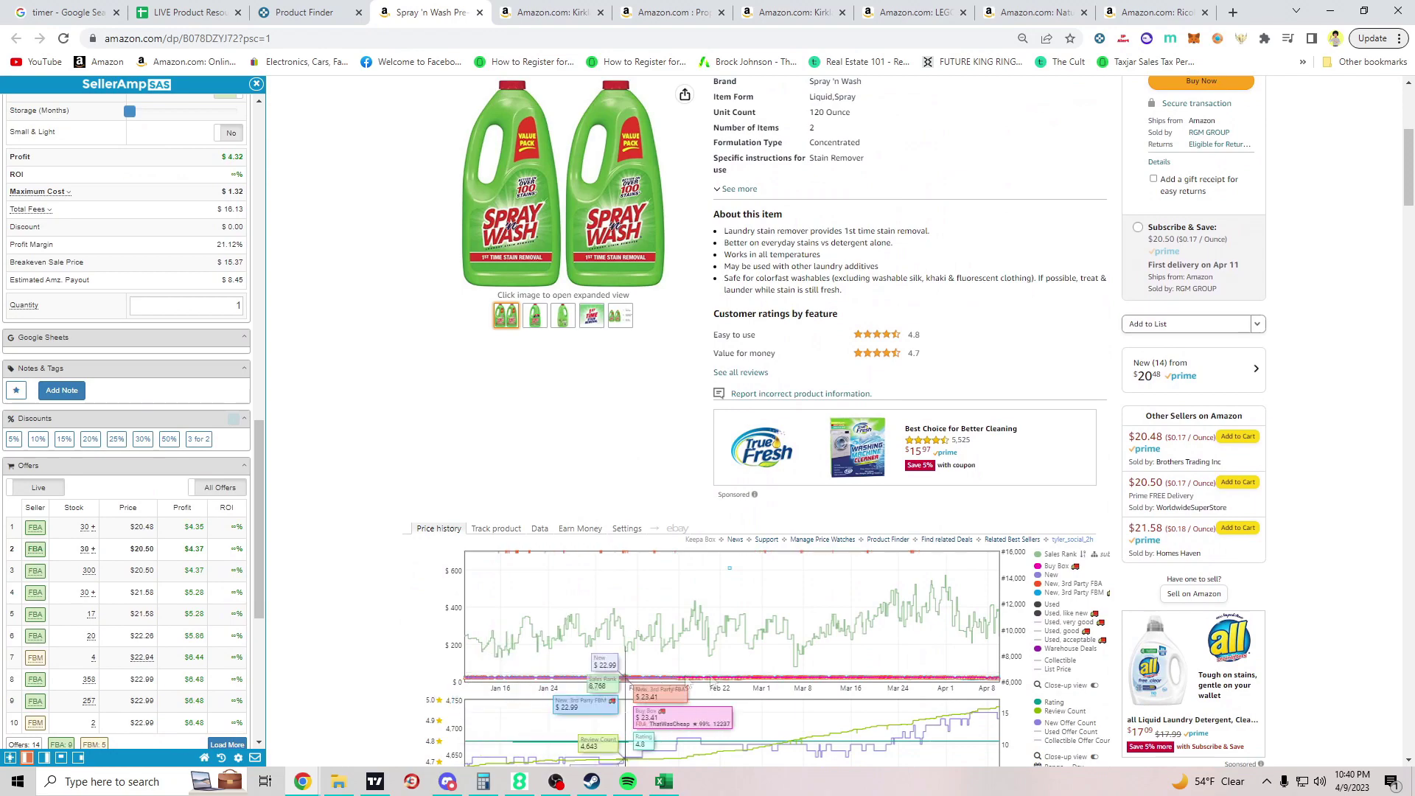
{"action": "scroll", "coordinate": [553, 589], "scroll_direction": "down", "scroll_amount": 1}
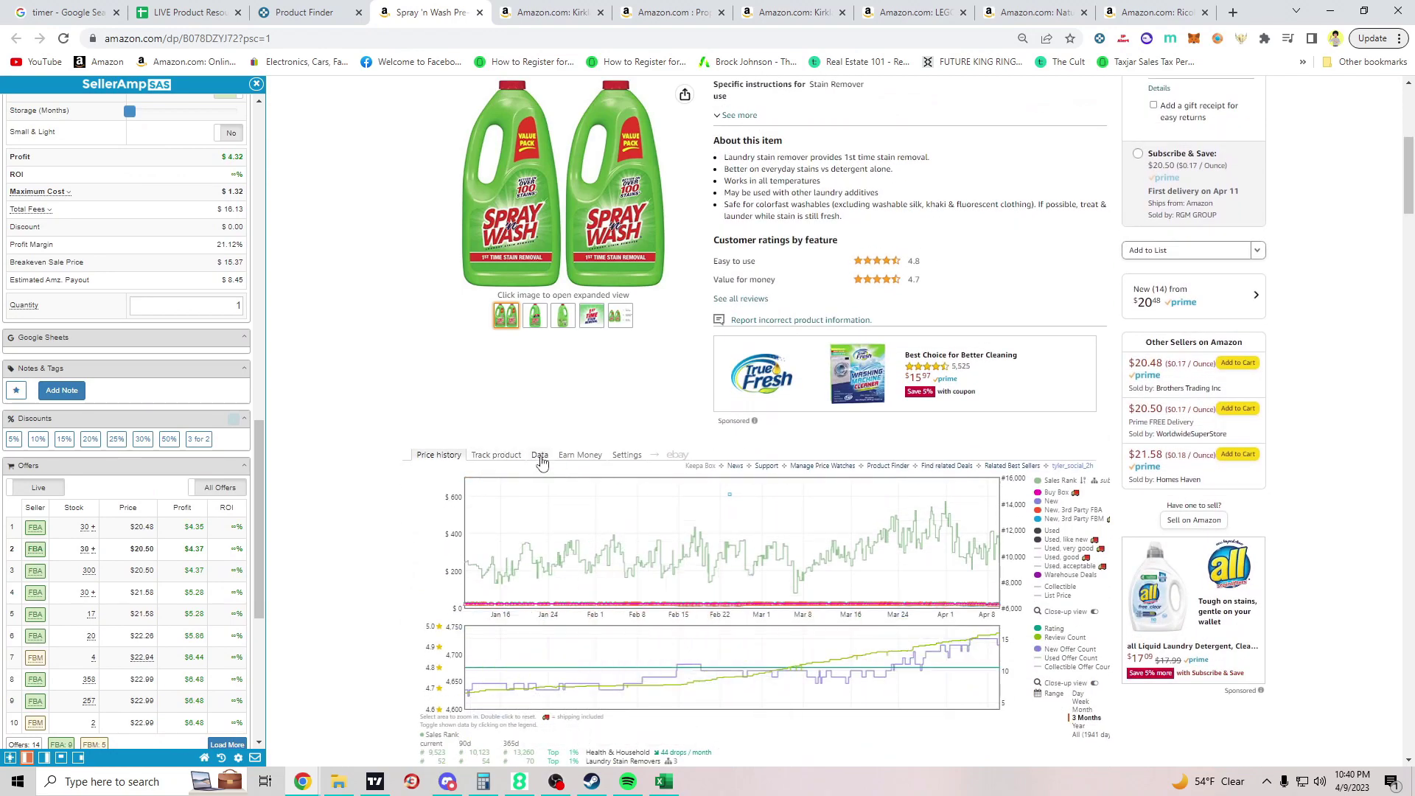
Step: Show the Keepa Buy Box statistics for Spray 'n Wash and examine each seller's share and average price
{"action": "left_click", "coordinate": [540, 457]}
{"action": "left_click", "coordinate": [586, 472]}
{"action": "scroll", "coordinate": [375, 455], "scroll_direction": "down", "scroll_amount": 1}
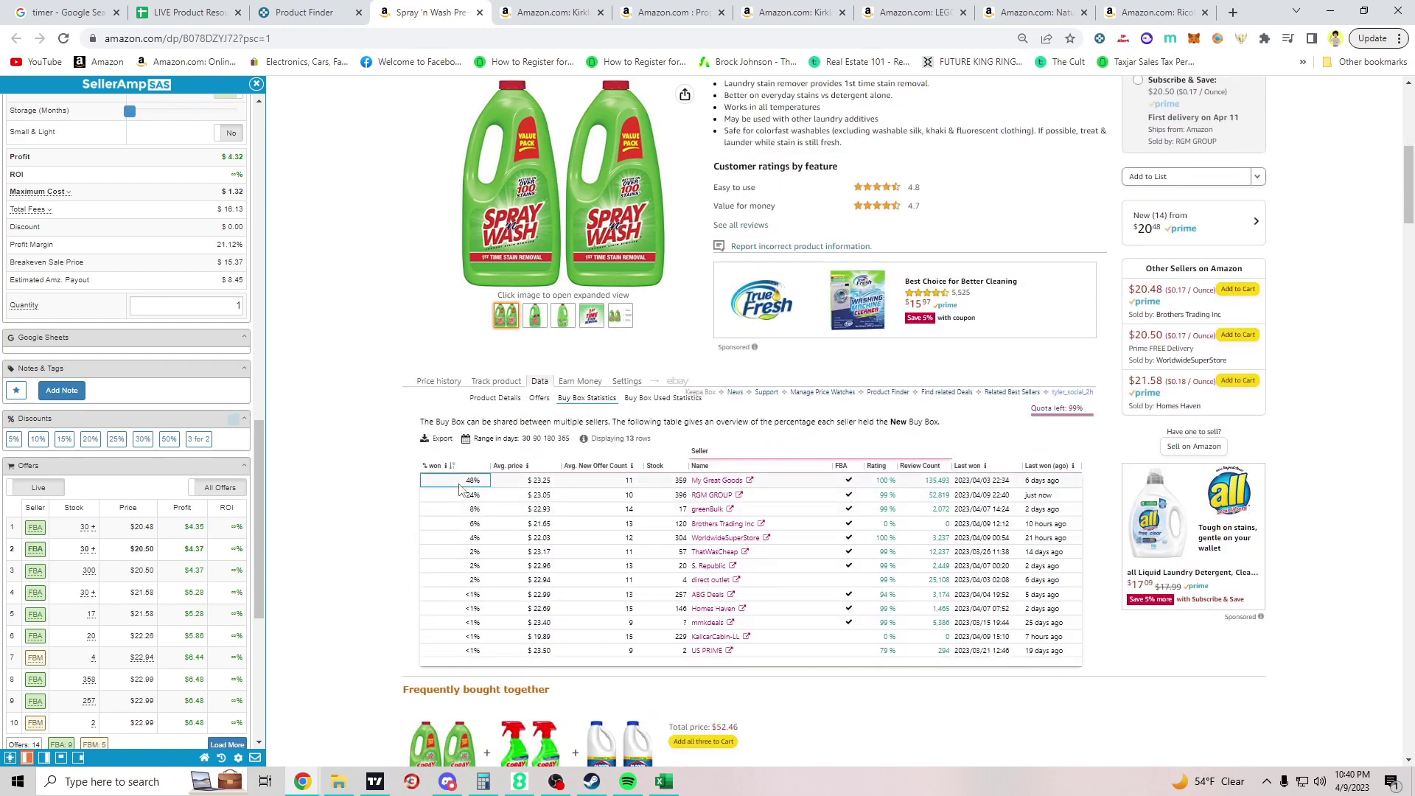
{"action": "scroll", "coordinate": [664, 541], "scroll_direction": "up", "scroll_amount": 2}
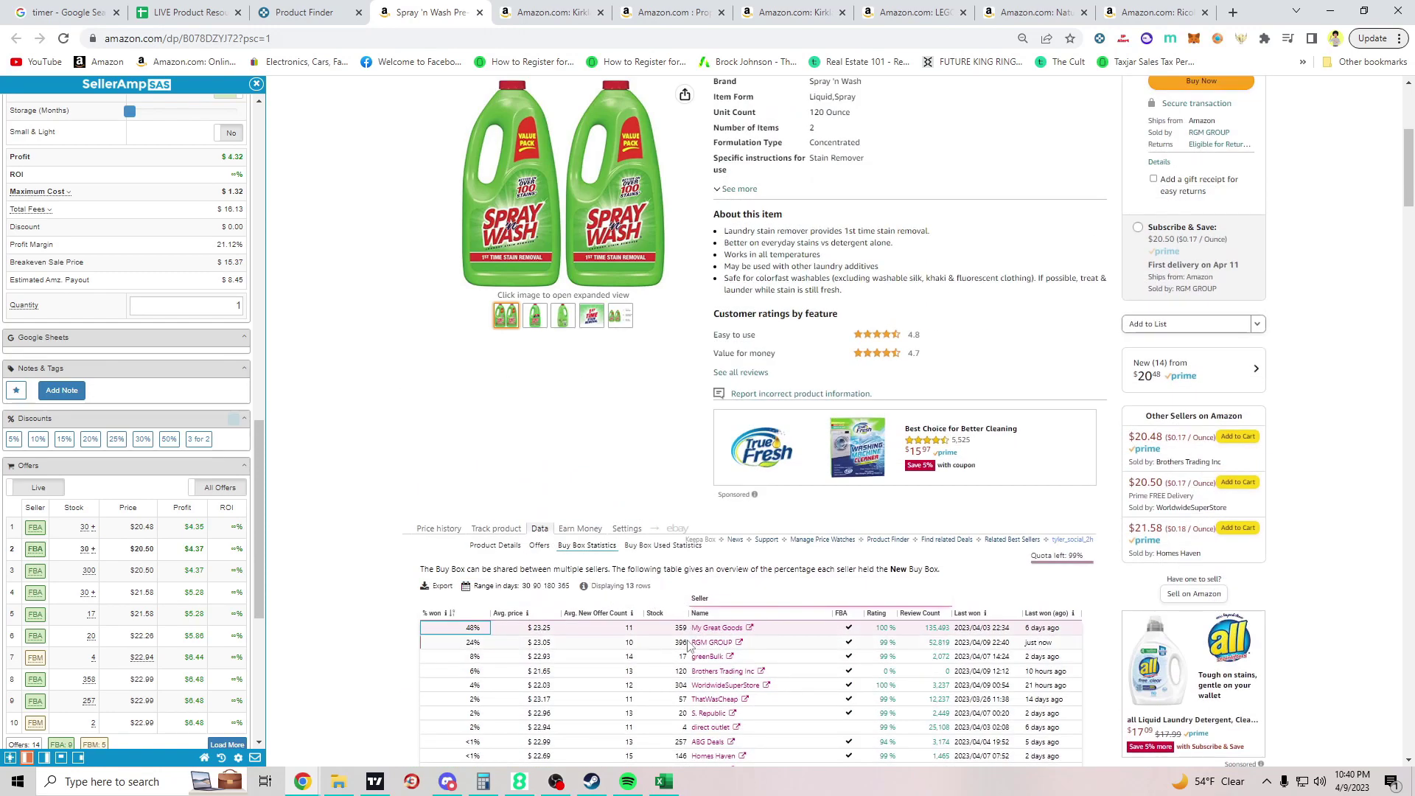
{"action": "scroll", "coordinate": [626, 553], "scroll_direction": "up", "scroll_amount": 5}
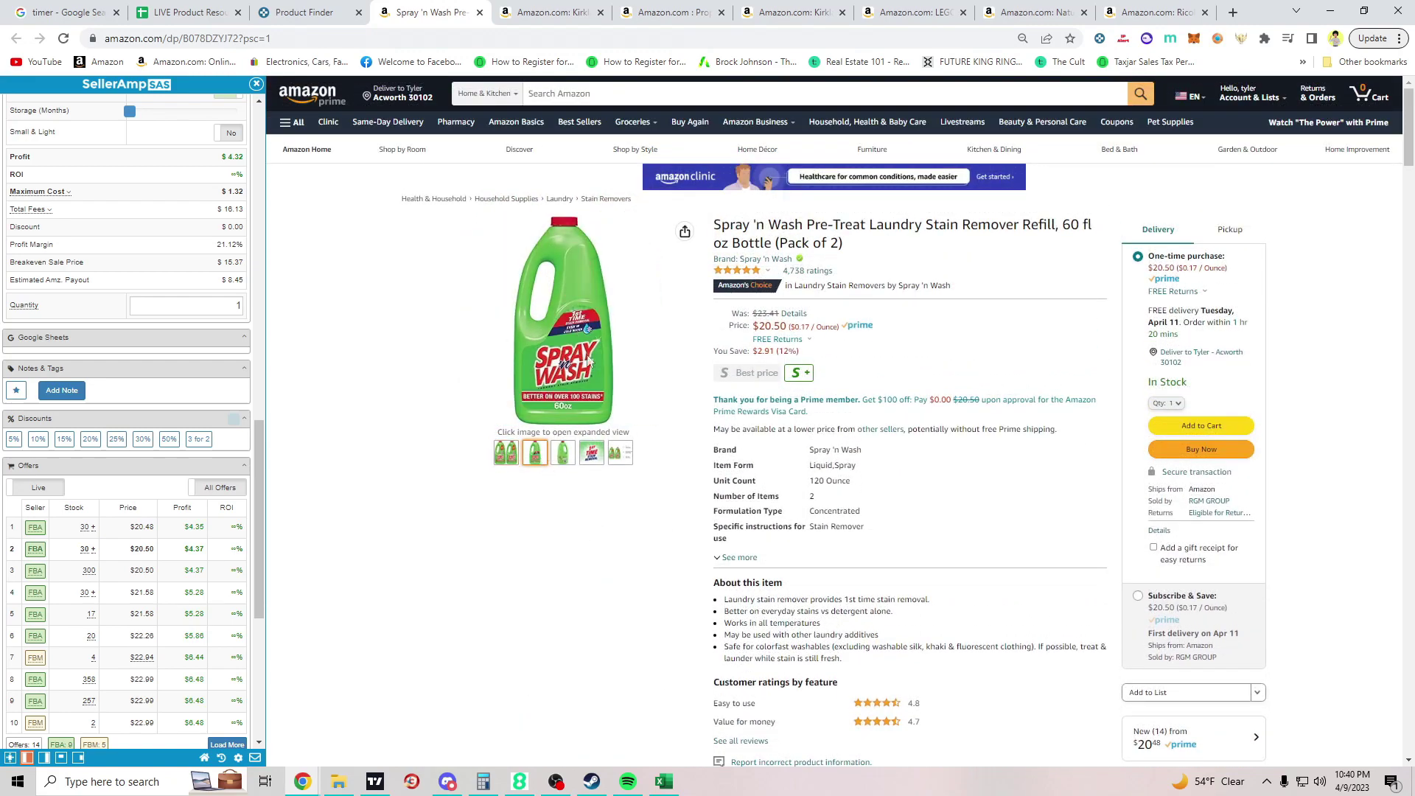
Step: Compare the SellerAmp offers and profit figures for Spray 'n Wash with the sellers' Buy Box shares
{"action": "scroll", "coordinate": [430, 393], "scroll_direction": "down", "scroll_amount": 2}
{"action": "scroll", "coordinate": [129, 457], "scroll_direction": "down", "scroll_amount": 1}
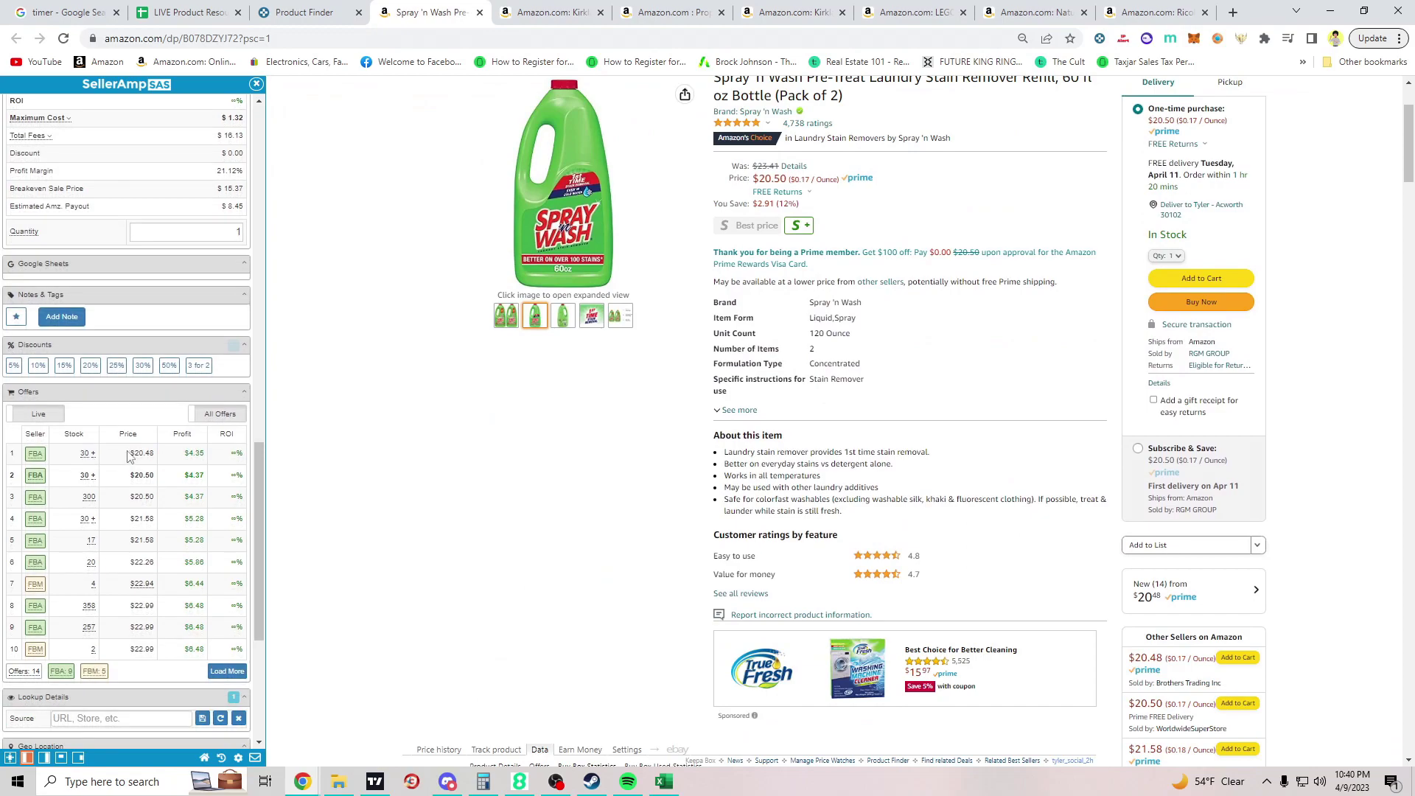
{"action": "scroll", "coordinate": [521, 484], "scroll_direction": "down", "scroll_amount": 10}
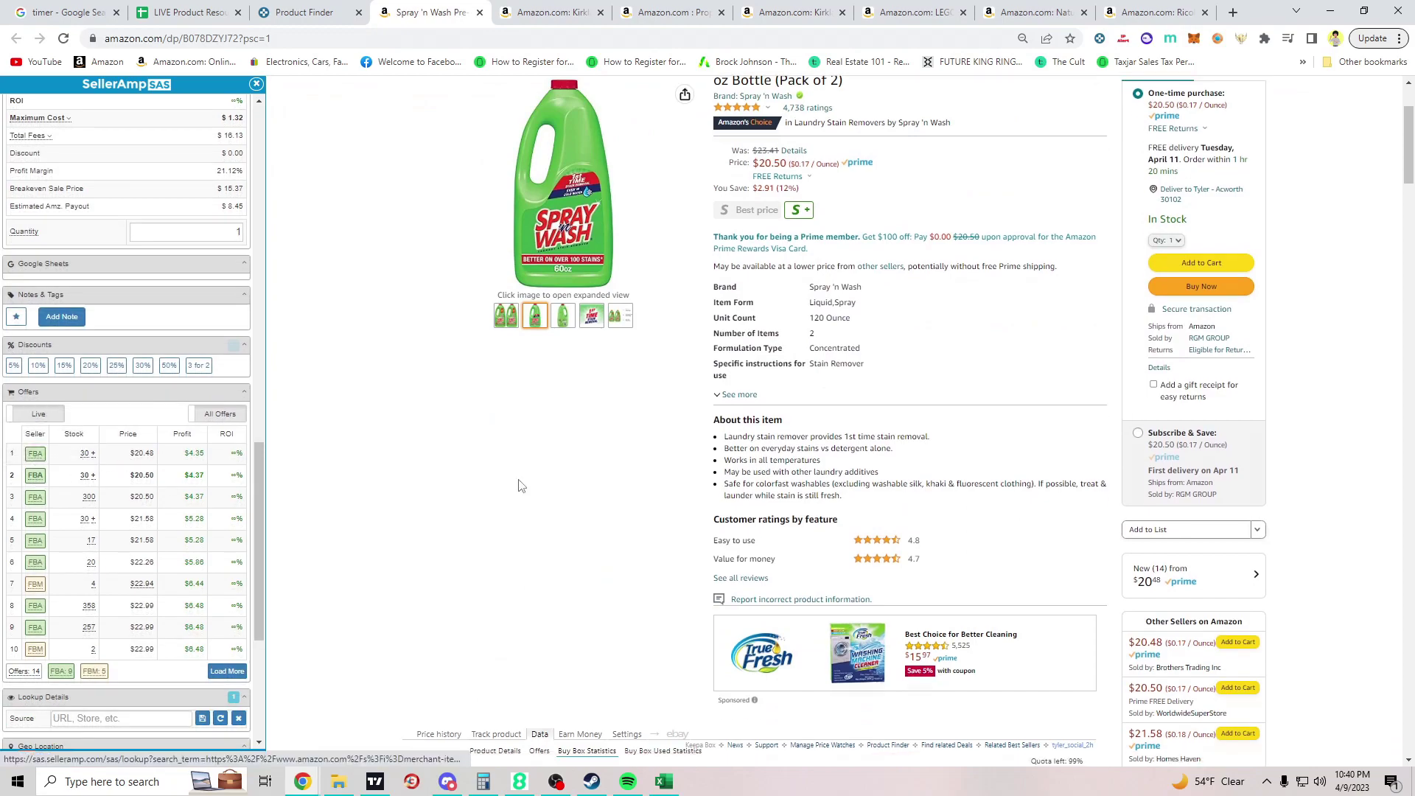
{"action": "scroll", "coordinate": [644, 540], "scroll_direction": "up", "scroll_amount": 10}
{"action": "scroll", "coordinate": [129, 442], "scroll_direction": "up", "scroll_amount": 2}
{"action": "scroll", "coordinate": [632, 499], "scroll_direction": "down", "scroll_amount": 5}
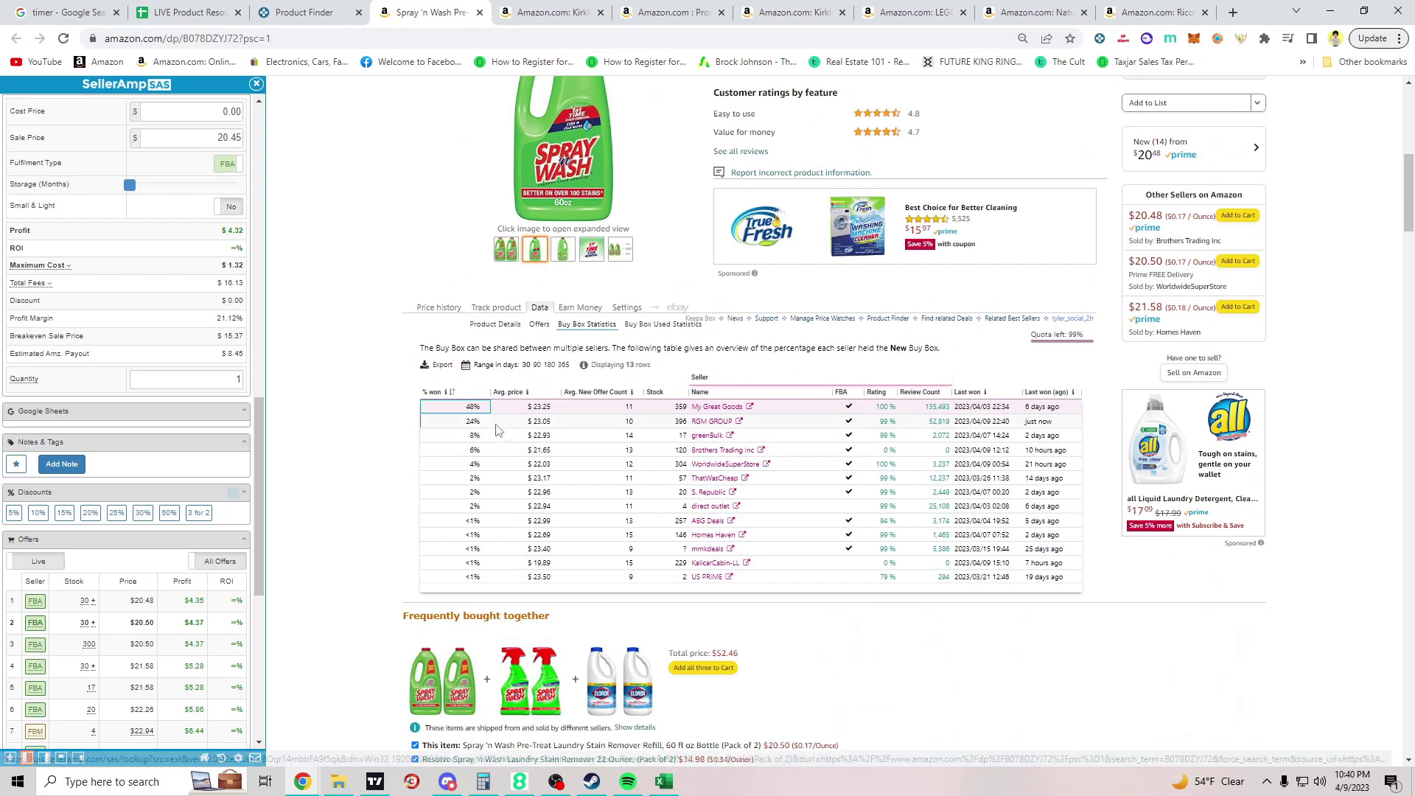
Step: Return to the Keepa price history for Spray 'n Wash and review its SellerAmp ranks, prices and listing details
{"action": "left_click", "coordinate": [439, 308]}
{"action": "scroll", "coordinate": [442, 317], "scroll_direction": "up", "scroll_amount": 4}
{"action": "scroll", "coordinate": [151, 421], "scroll_direction": "up", "scroll_amount": 5}
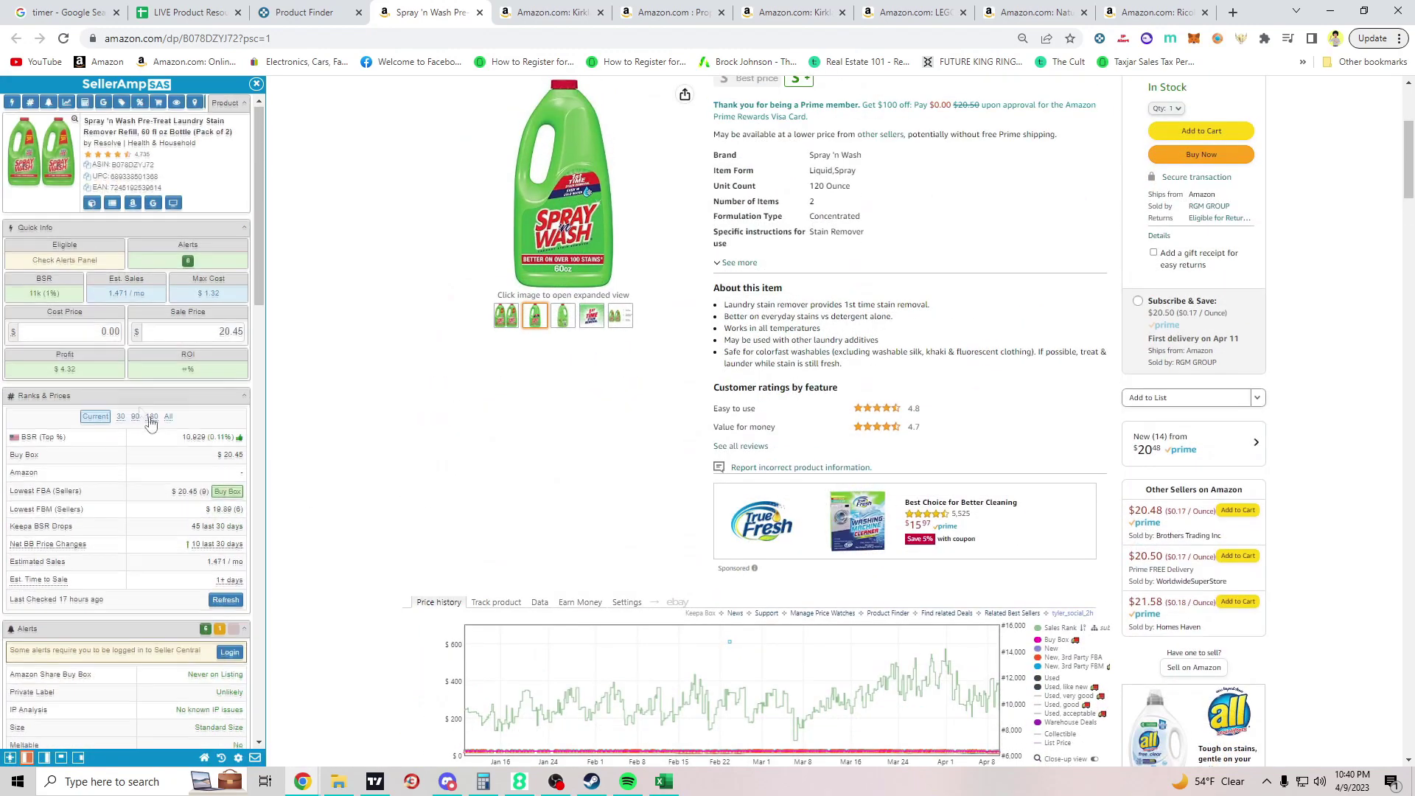
{"action": "scroll", "coordinate": [163, 368], "scroll_direction": "up", "scroll_amount": 2}
{"action": "mouse_move", "coordinate": [591, 315]}
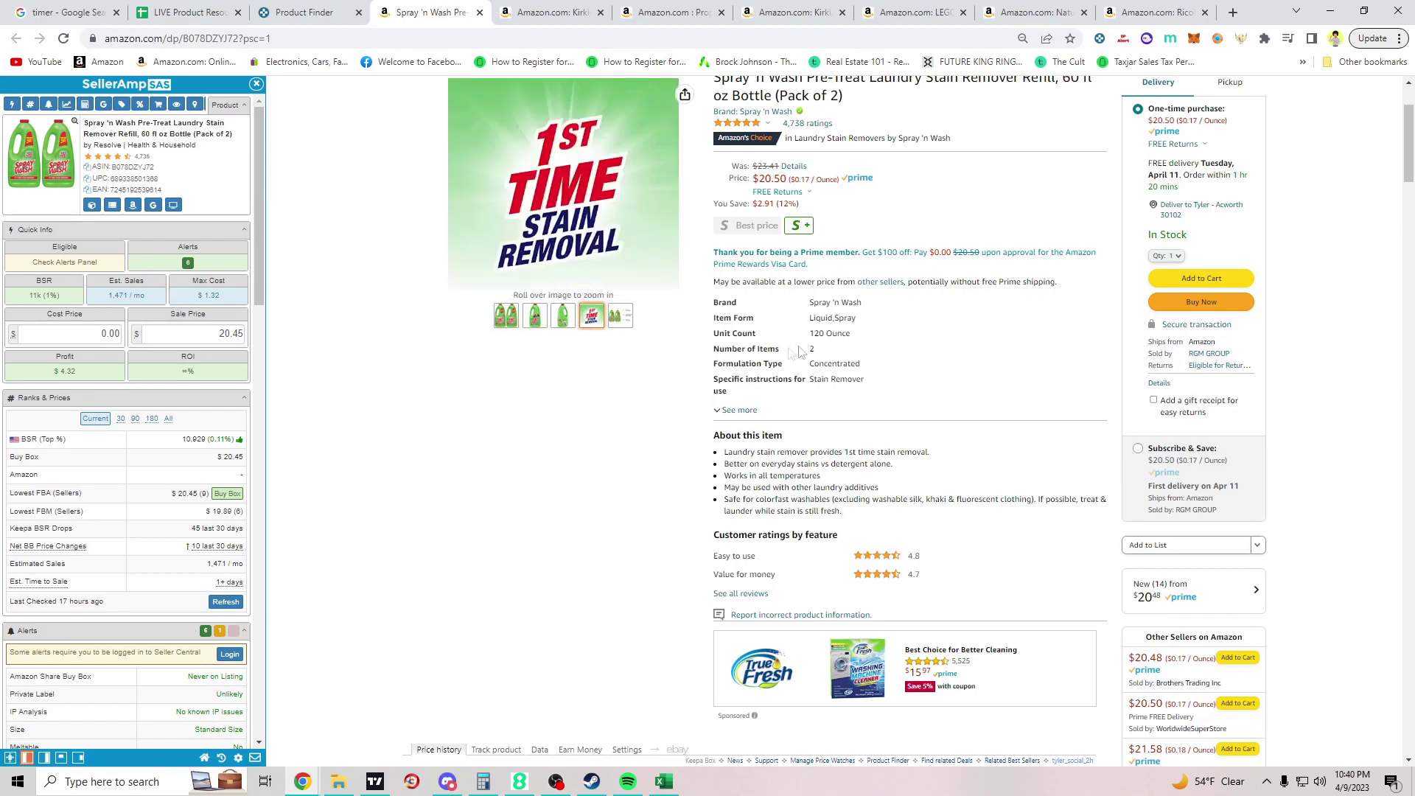
{"action": "scroll", "coordinate": [591, 316], "scroll_direction": "up", "scroll_amount": 2}
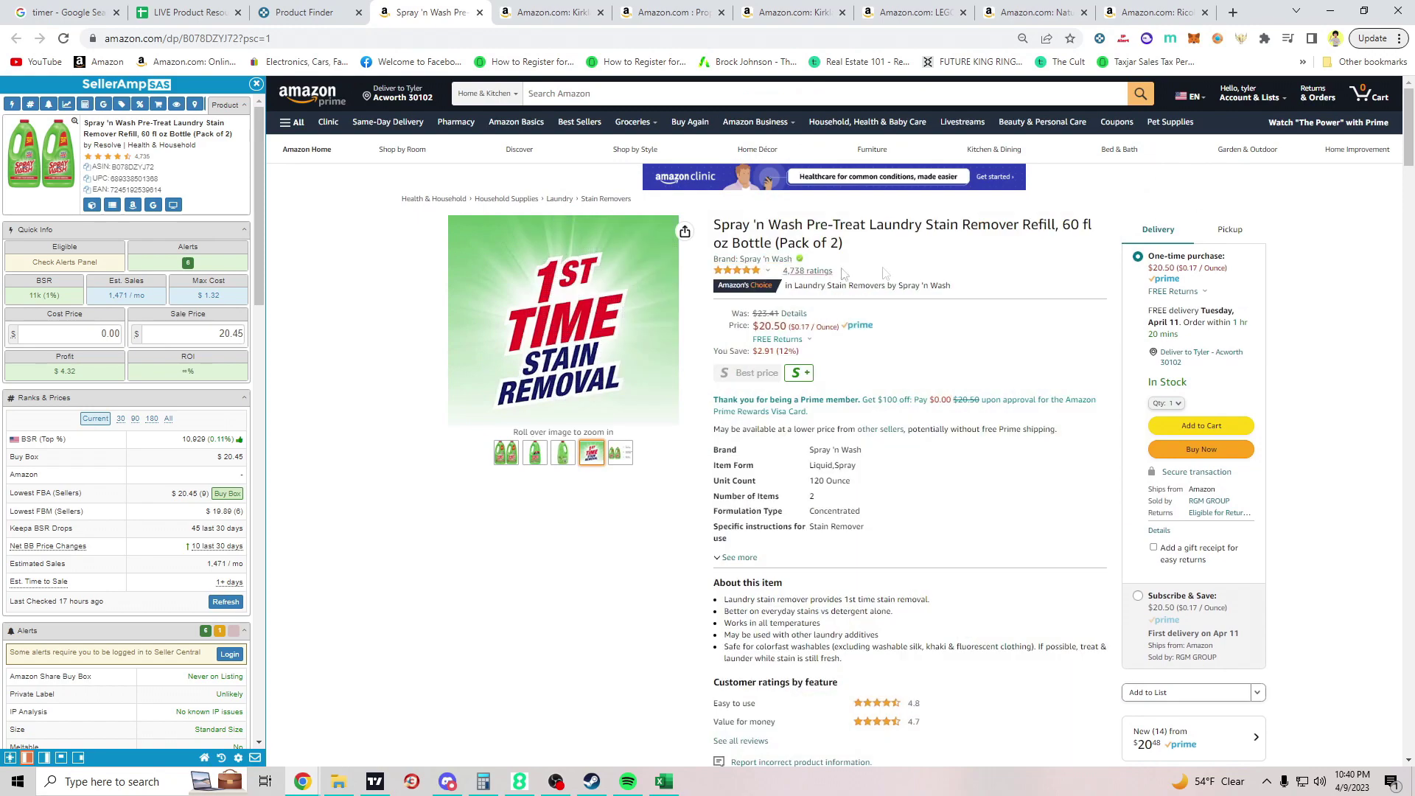
Step: Search Google for the Spray 'n Wash refill from SellerAmp and set the listing's cost price to 10.00
{"action": "left_click", "coordinate": [153, 205]}
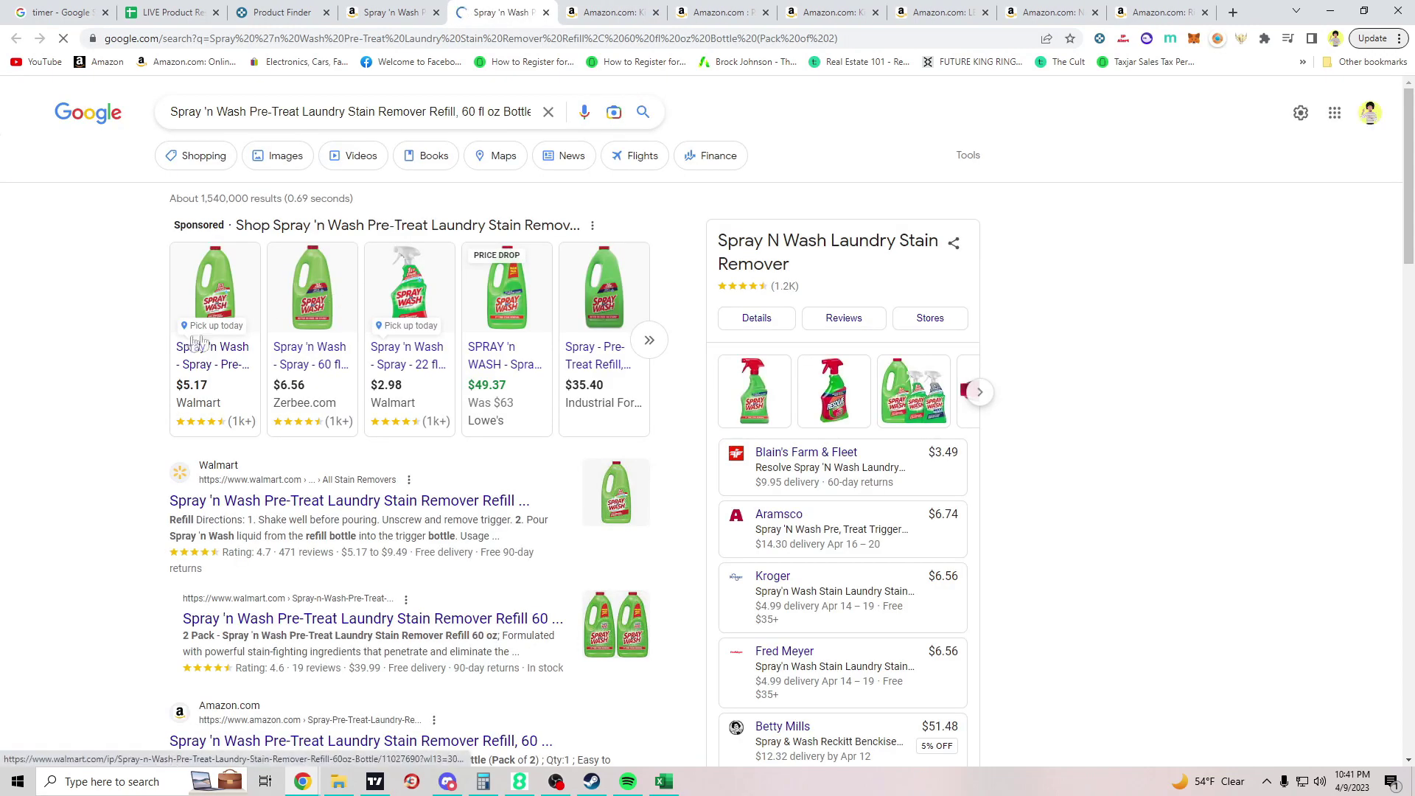
{"action": "left_click", "coordinate": [391, 11]}
{"action": "left_click", "coordinate": [103, 332]}
{"action": "type", "text": "1"}
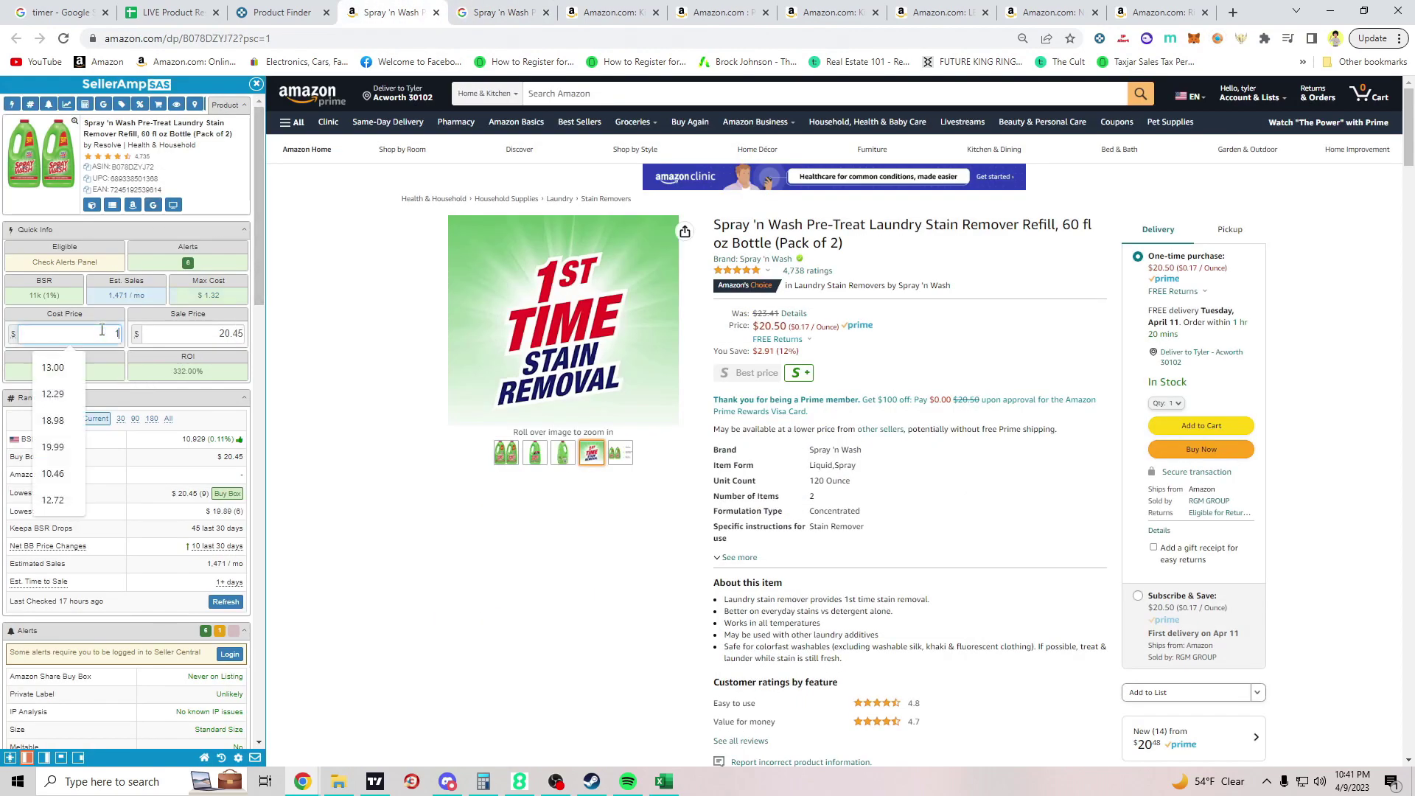
{"action": "type", "text": ".000"}
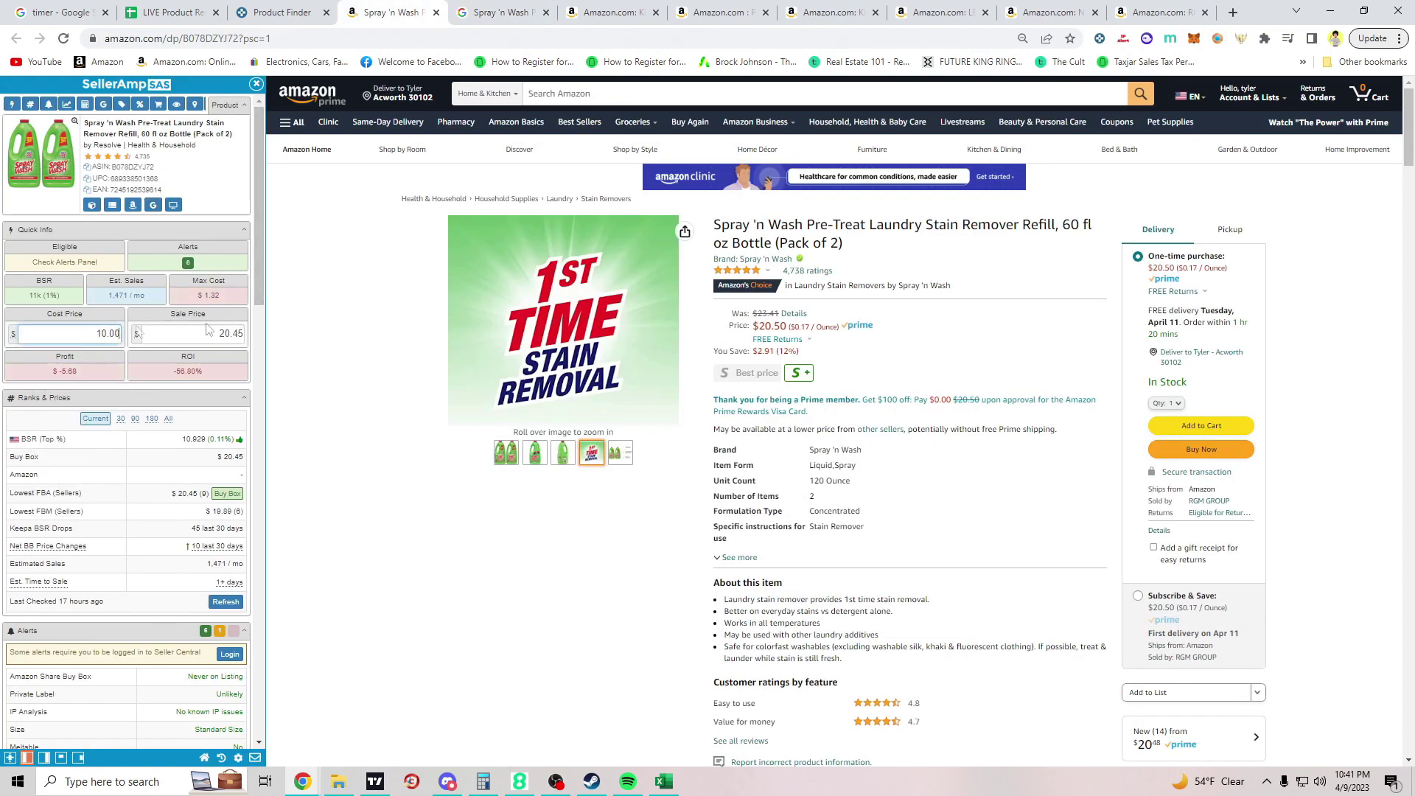
Step: Close the Spray 'n Wash listing and its search page, and examine the Kirkland Vitamin D3 listing with its Keepa price history
{"action": "left_click", "coordinate": [436, 12]}
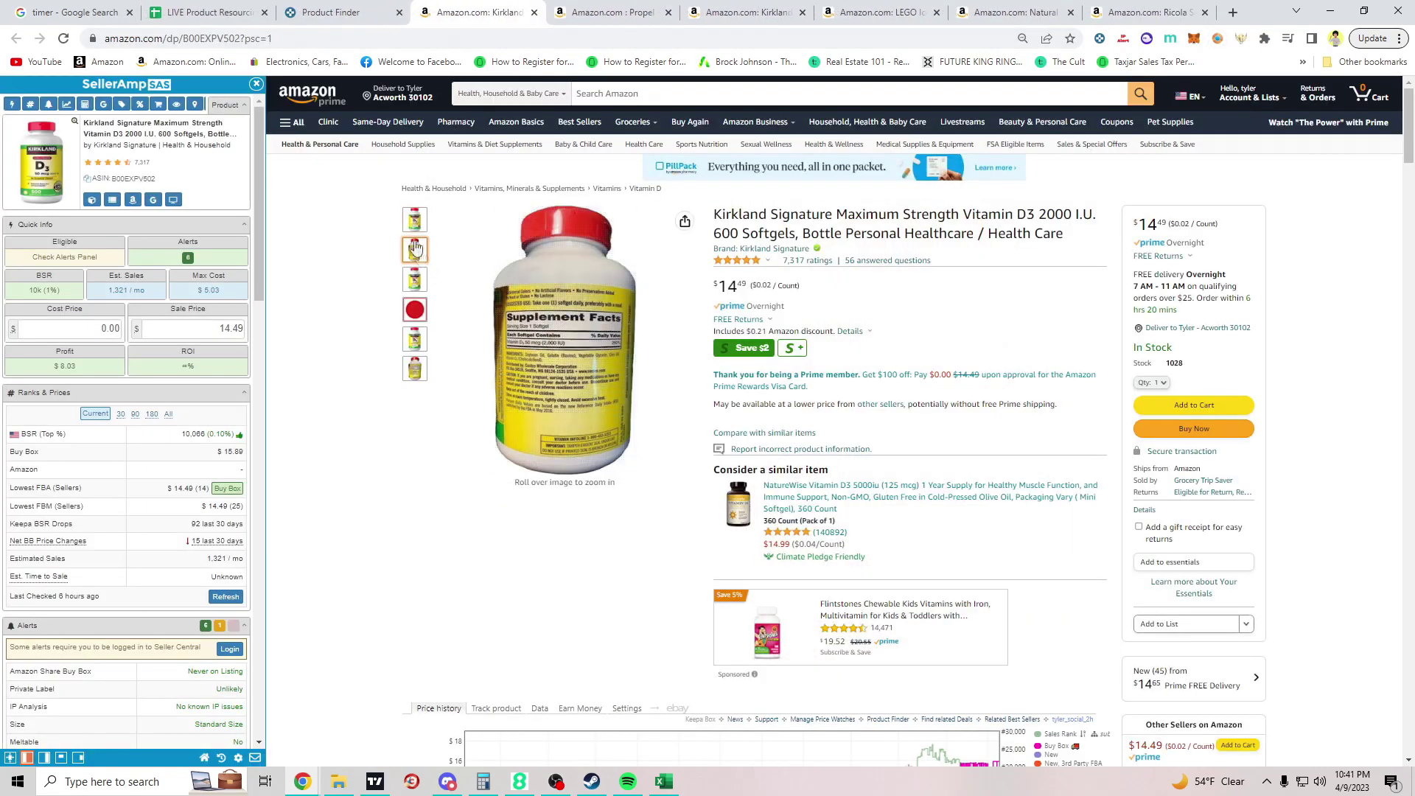
{"action": "mouse_move", "coordinate": [554, 363]}
{"action": "scroll", "coordinate": [555, 363], "scroll_direction": "down", "scroll_amount": 2}
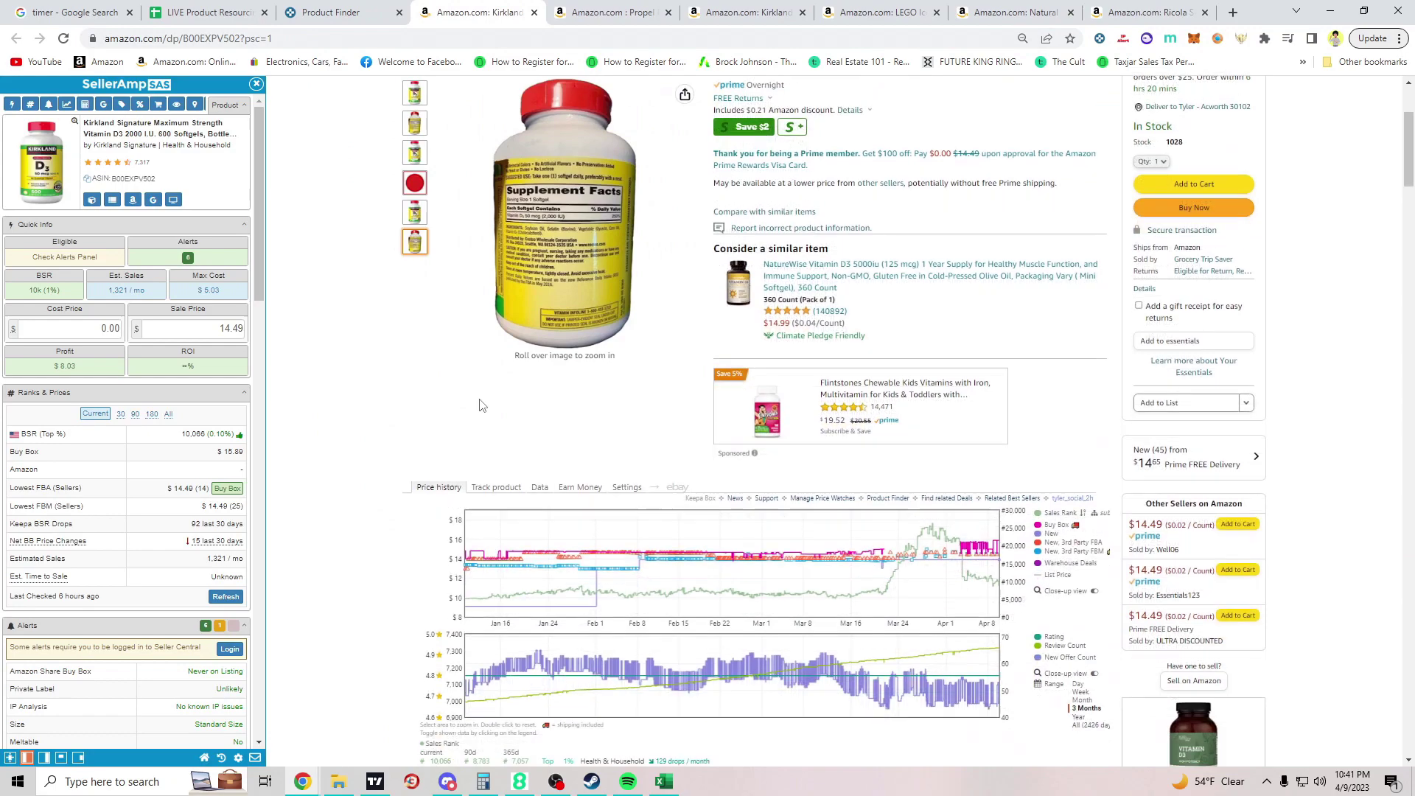
{"action": "scroll", "coordinate": [433, 249], "scroll_direction": "up", "scroll_amount": 2}
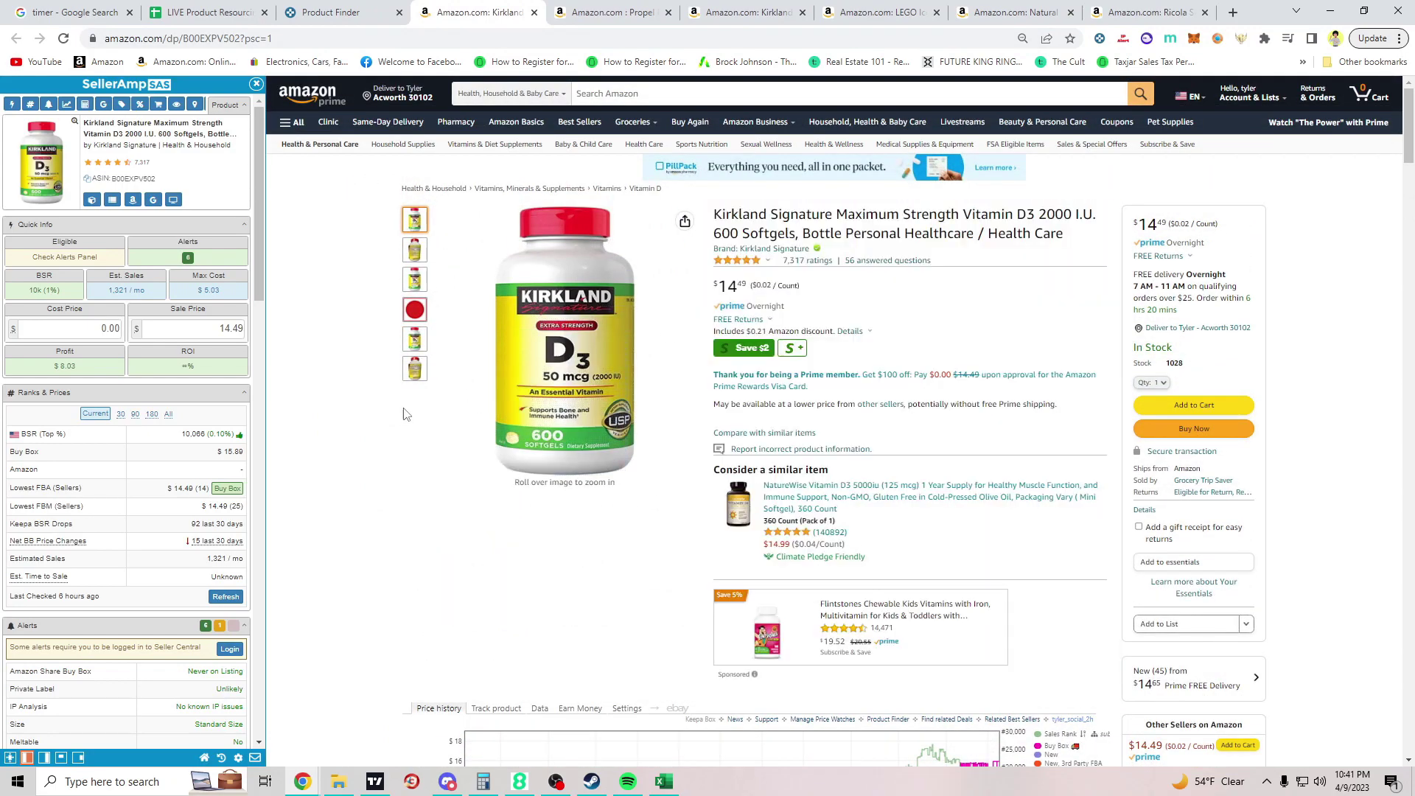
Step: Check the Vitamin D3 seller offers in SellerAmp and show the product's Keepa Buy Box statistics
{"action": "scroll", "coordinate": [207, 395], "scroll_direction": "down", "scroll_amount": 10}
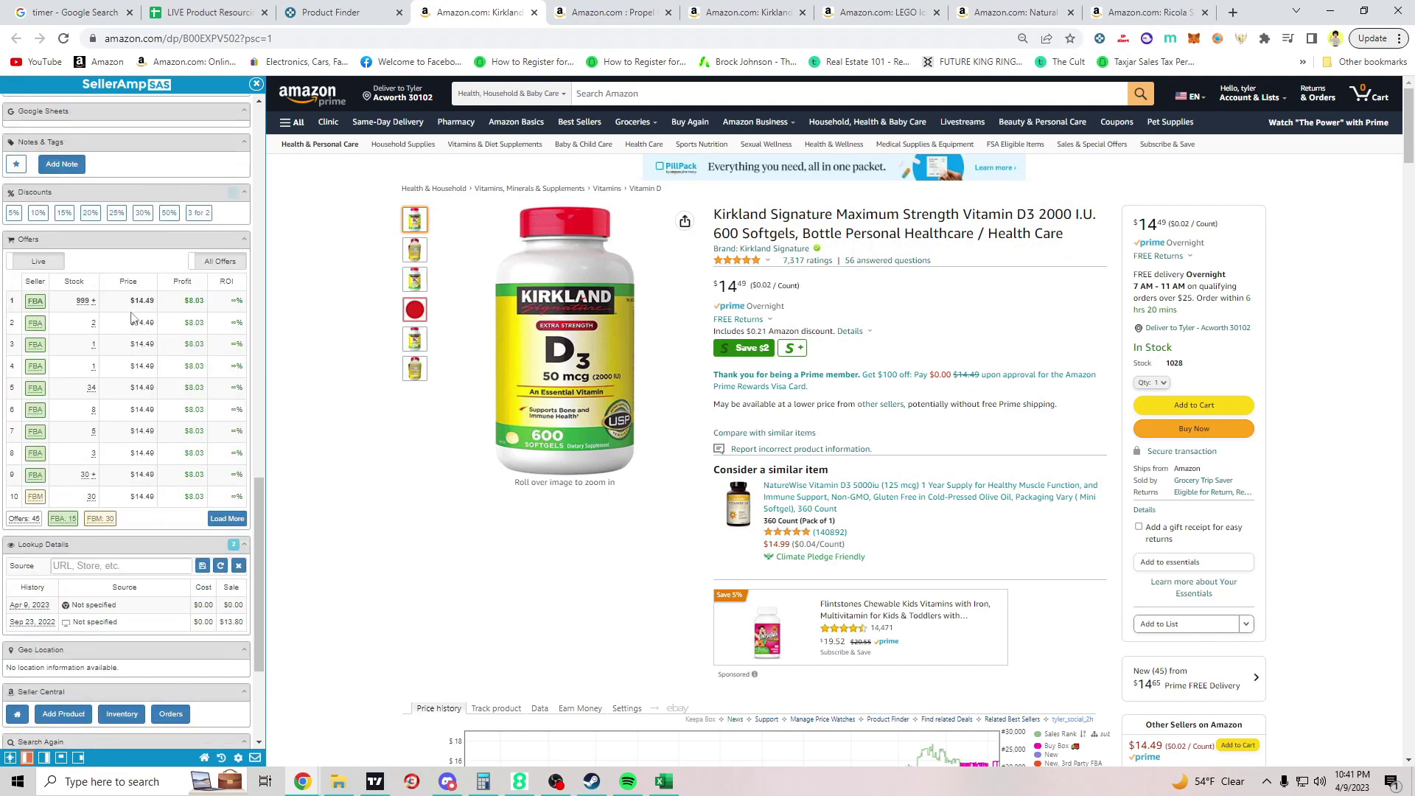
{"action": "mouse_move", "coordinate": [38, 303]}
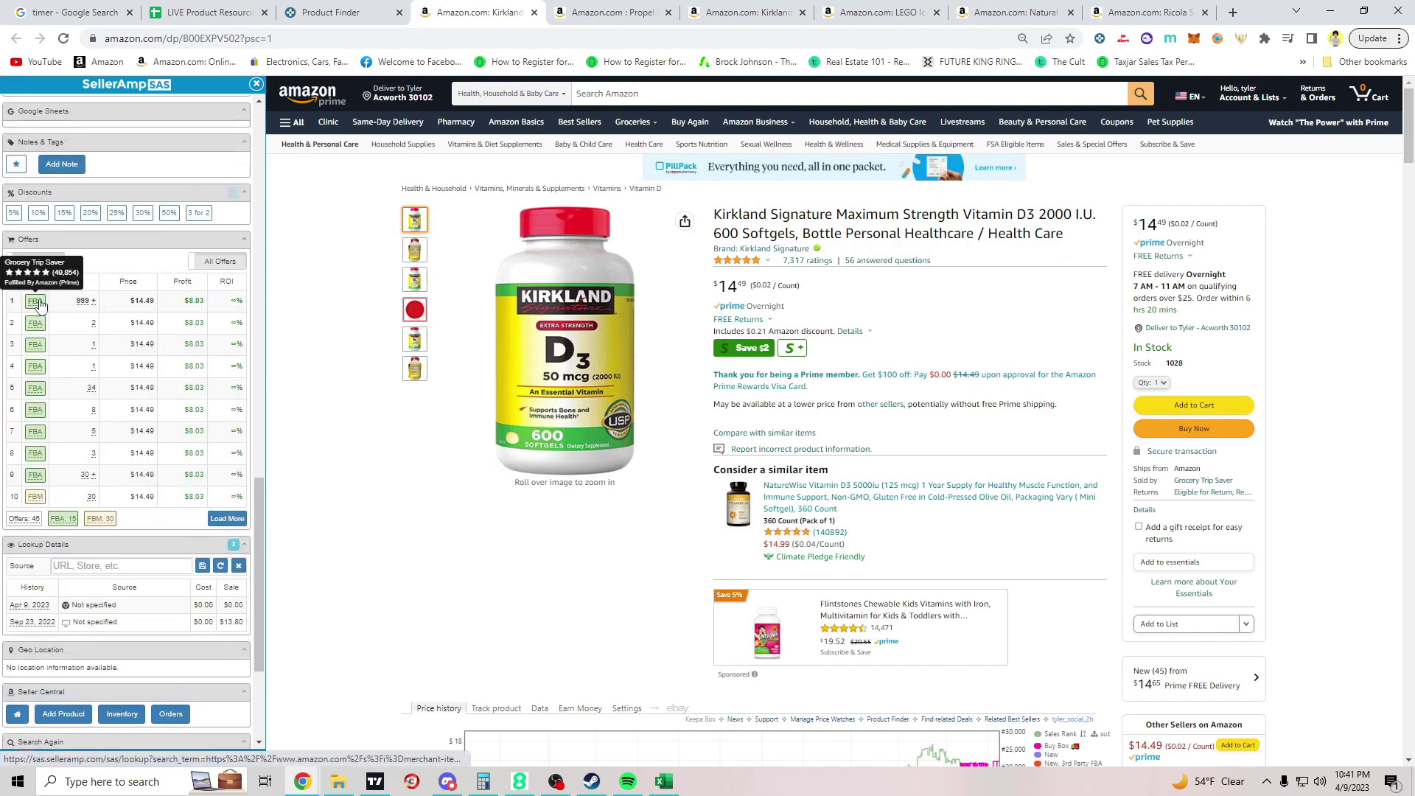
{"action": "scroll", "coordinate": [444, 379], "scroll_direction": "down", "scroll_amount": 5}
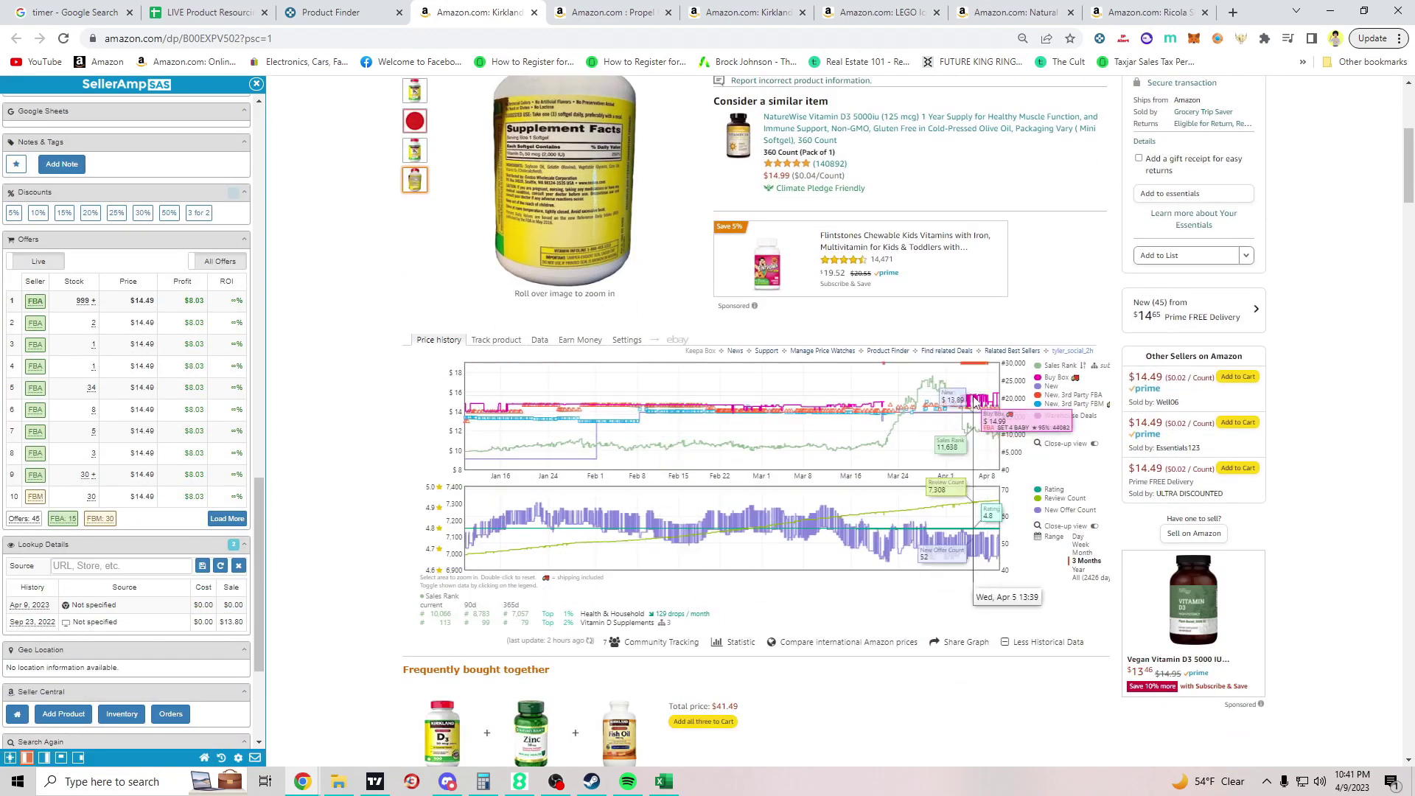
{"action": "left_click", "coordinate": [540, 340]}
{"action": "left_click", "coordinate": [590, 358]}
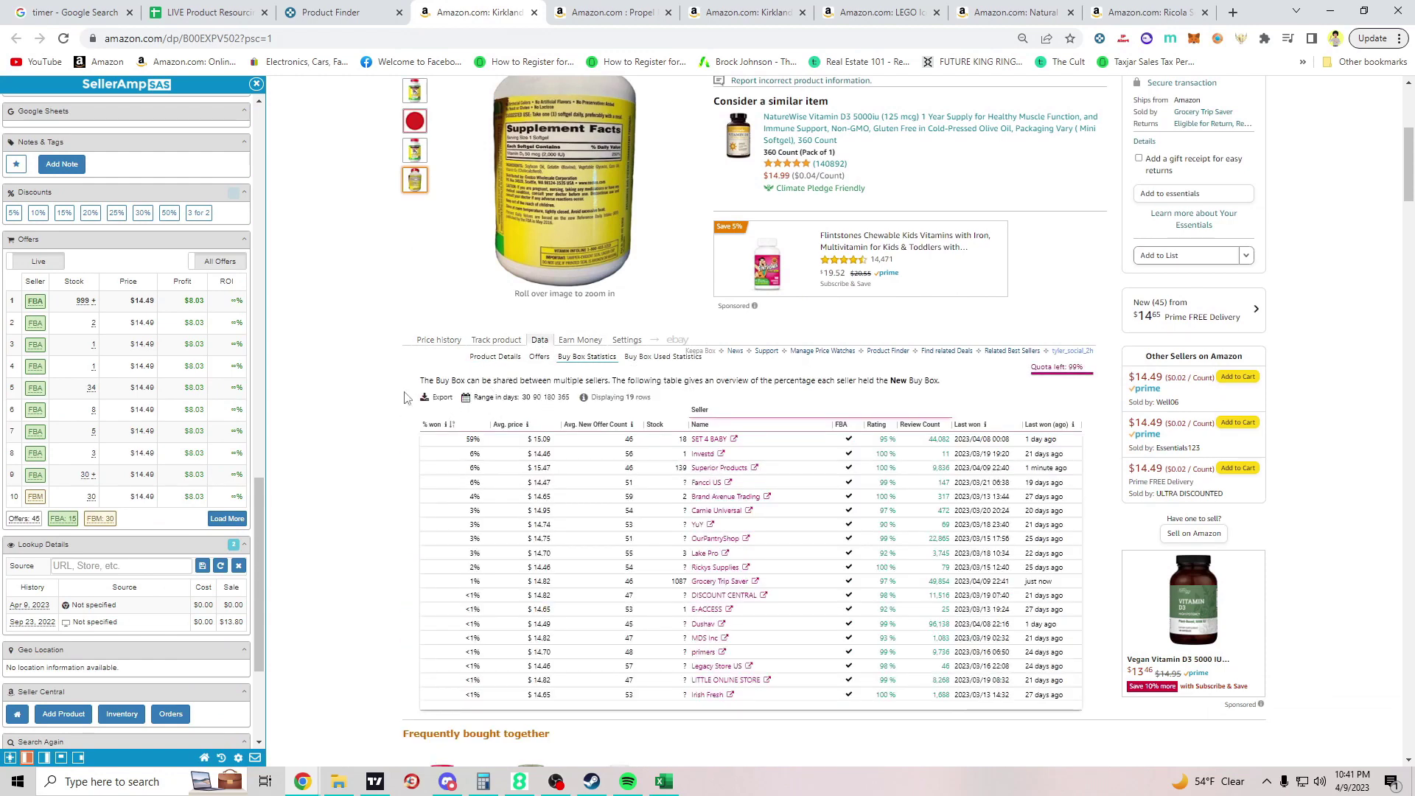
Step: Load more Vitamin D3 offers in SellerAmp and compare sellers' stock with their Buy Box shares
{"action": "mouse_move", "coordinate": [40, 305]}
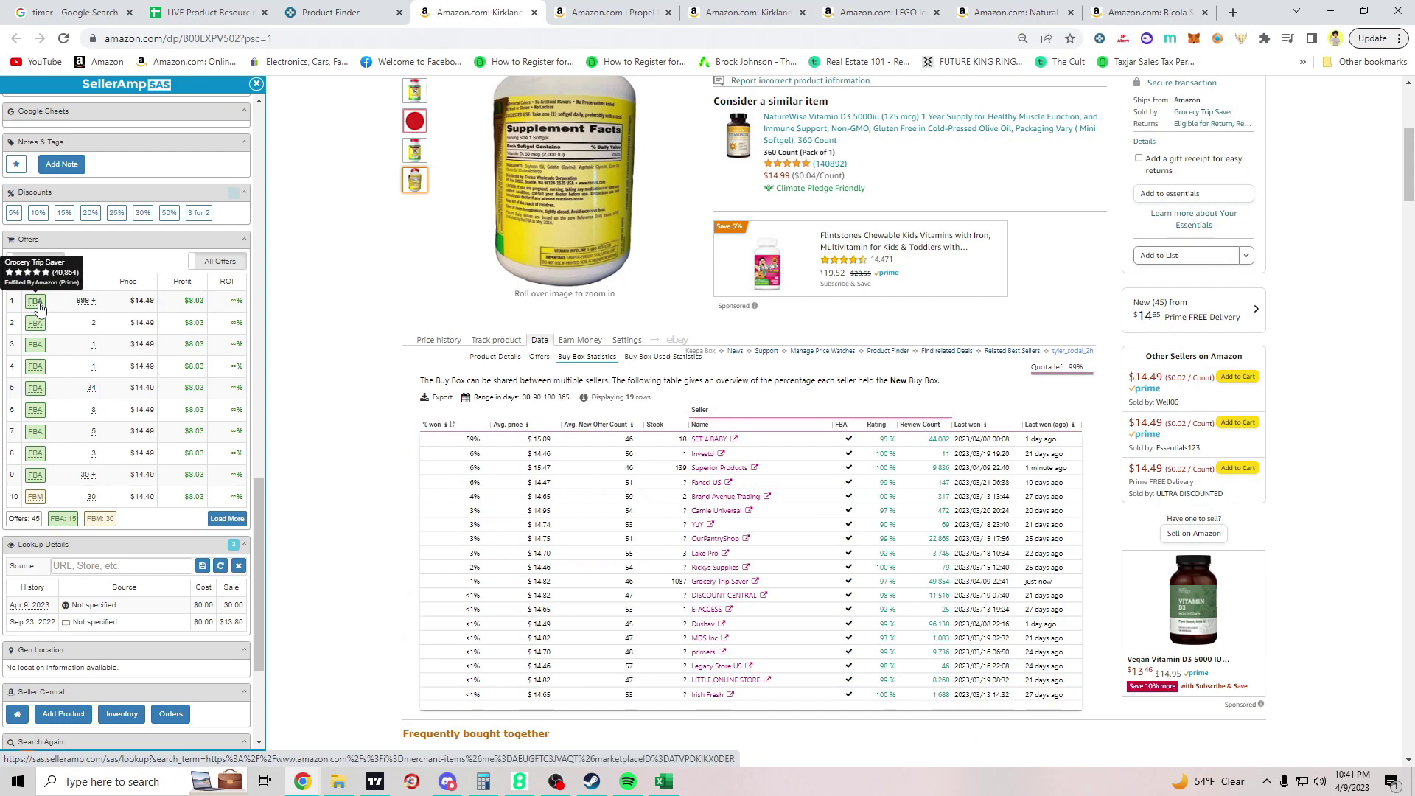
{"action": "left_click", "coordinate": [463, 442]}
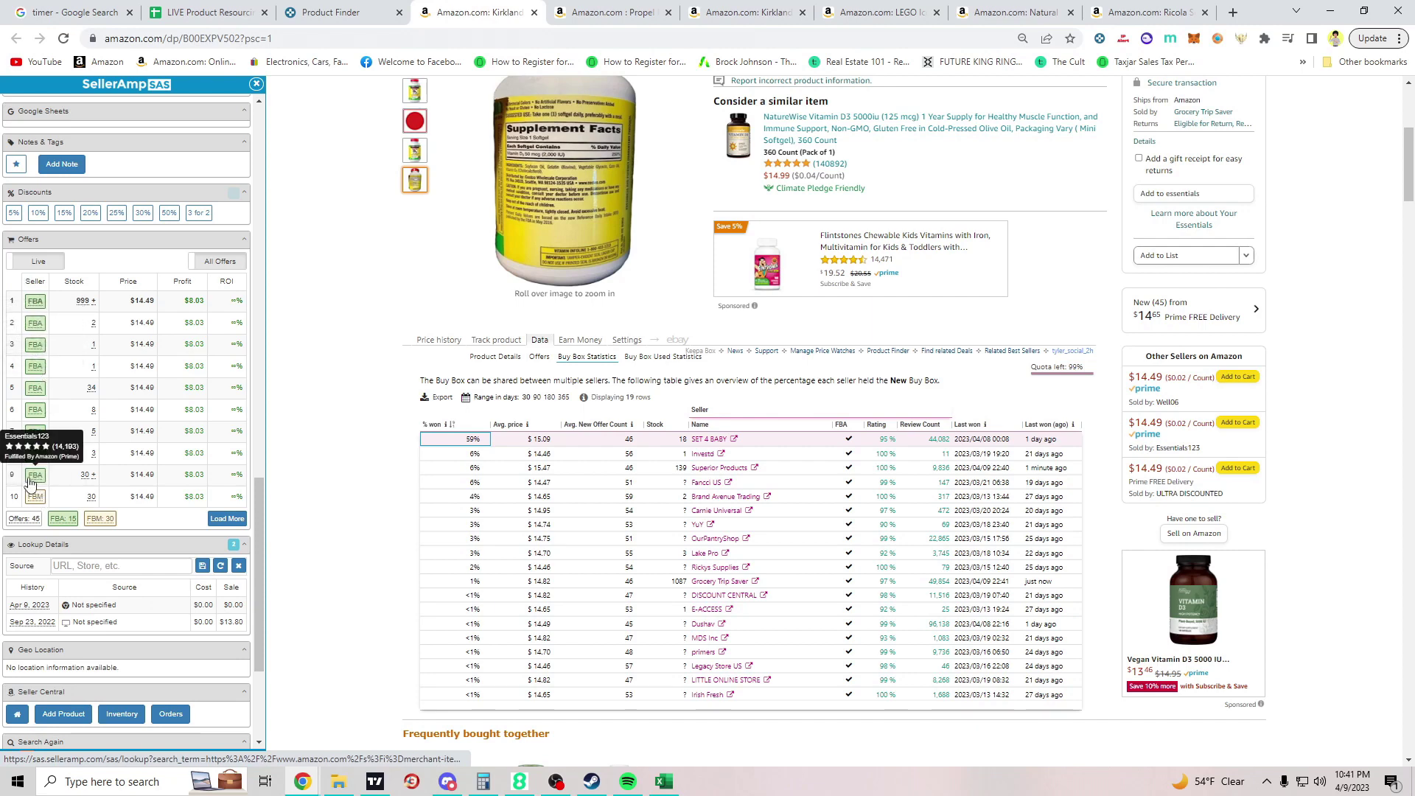
{"action": "left_click", "coordinate": [227, 518]}
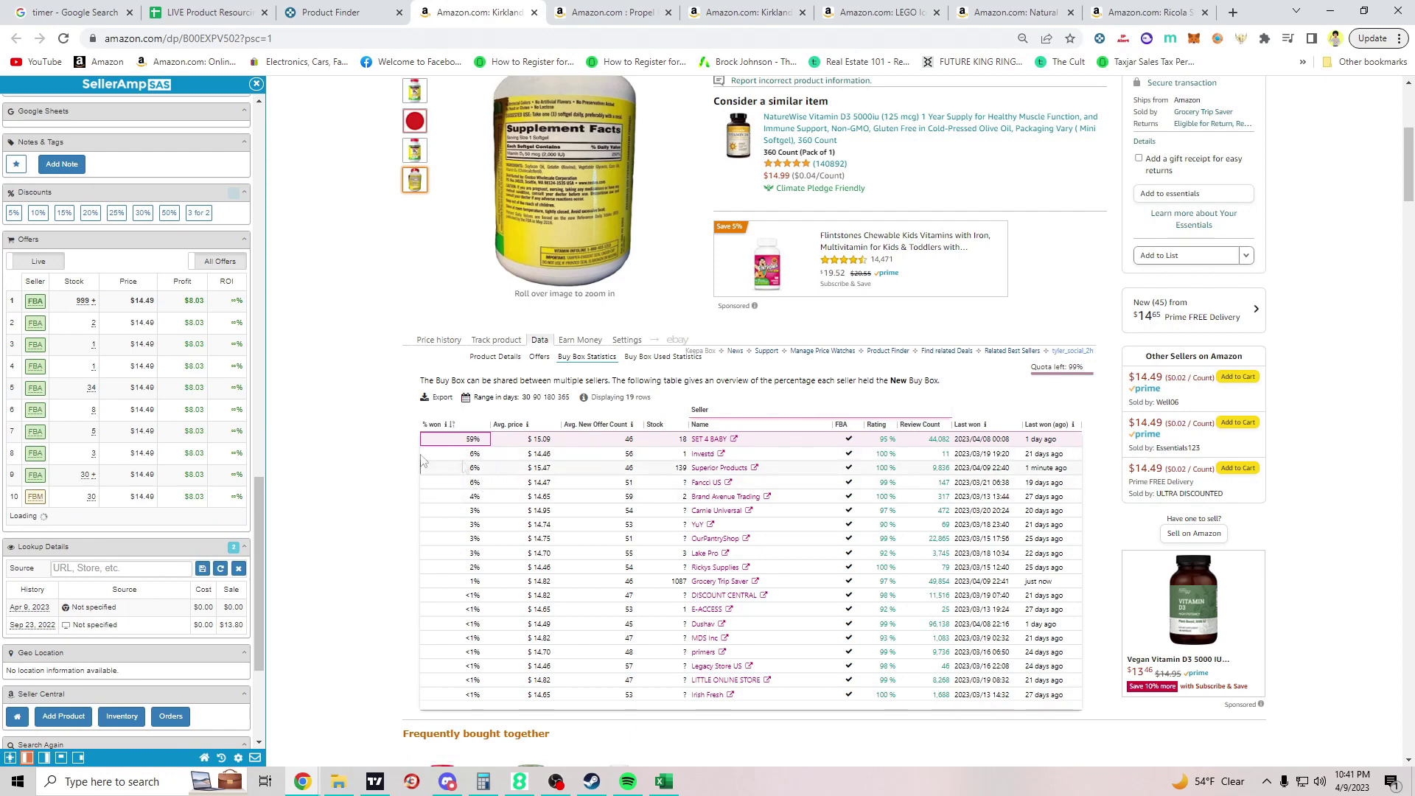
{"action": "scroll", "coordinate": [100, 582], "scroll_direction": "down", "scroll_amount": 1}
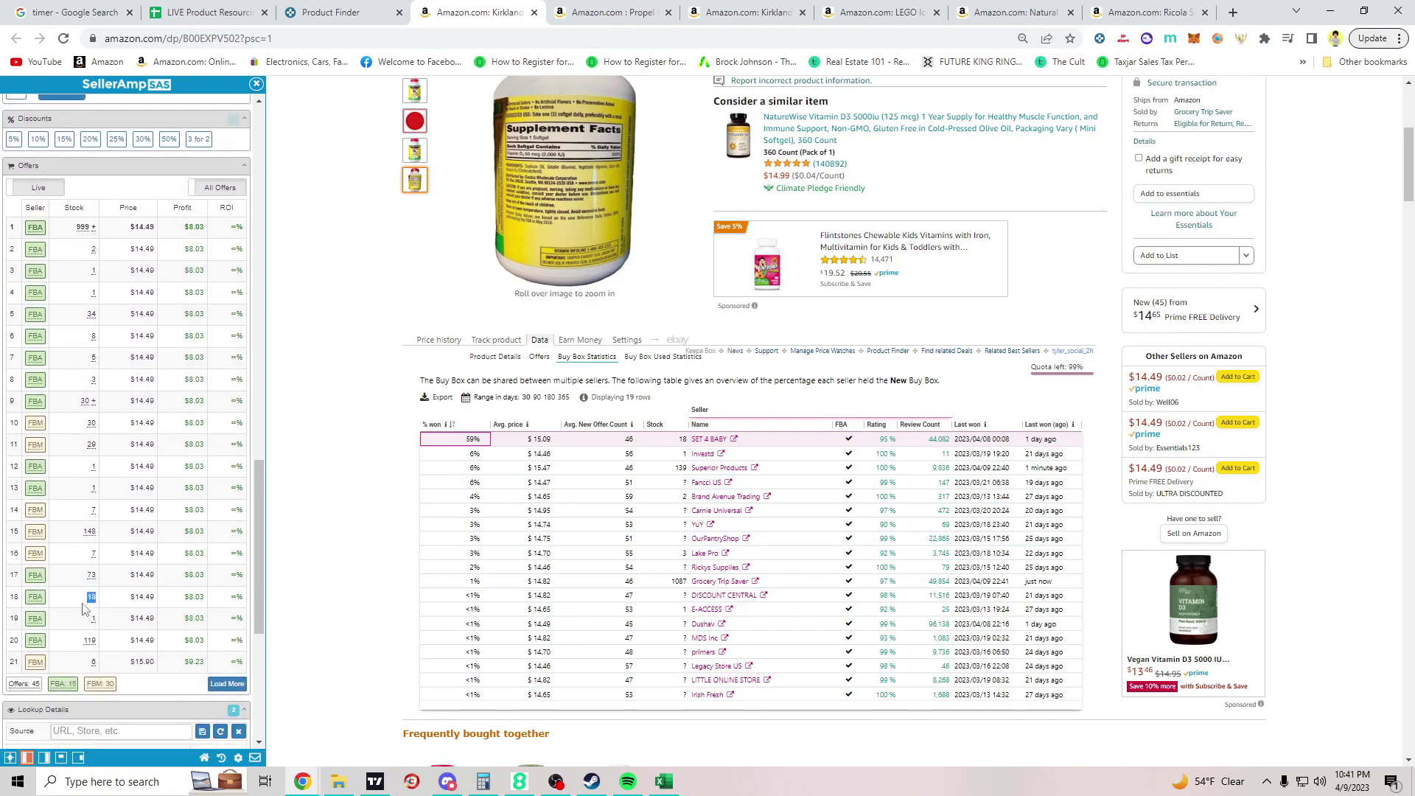
Step: Search Google for the Kirkland Vitamin D3 600 softgels from SellerAmp and examine the retailers and prices in the results
{"action": "scroll", "coordinate": [518, 501], "scroll_direction": "up", "scroll_amount": 4}
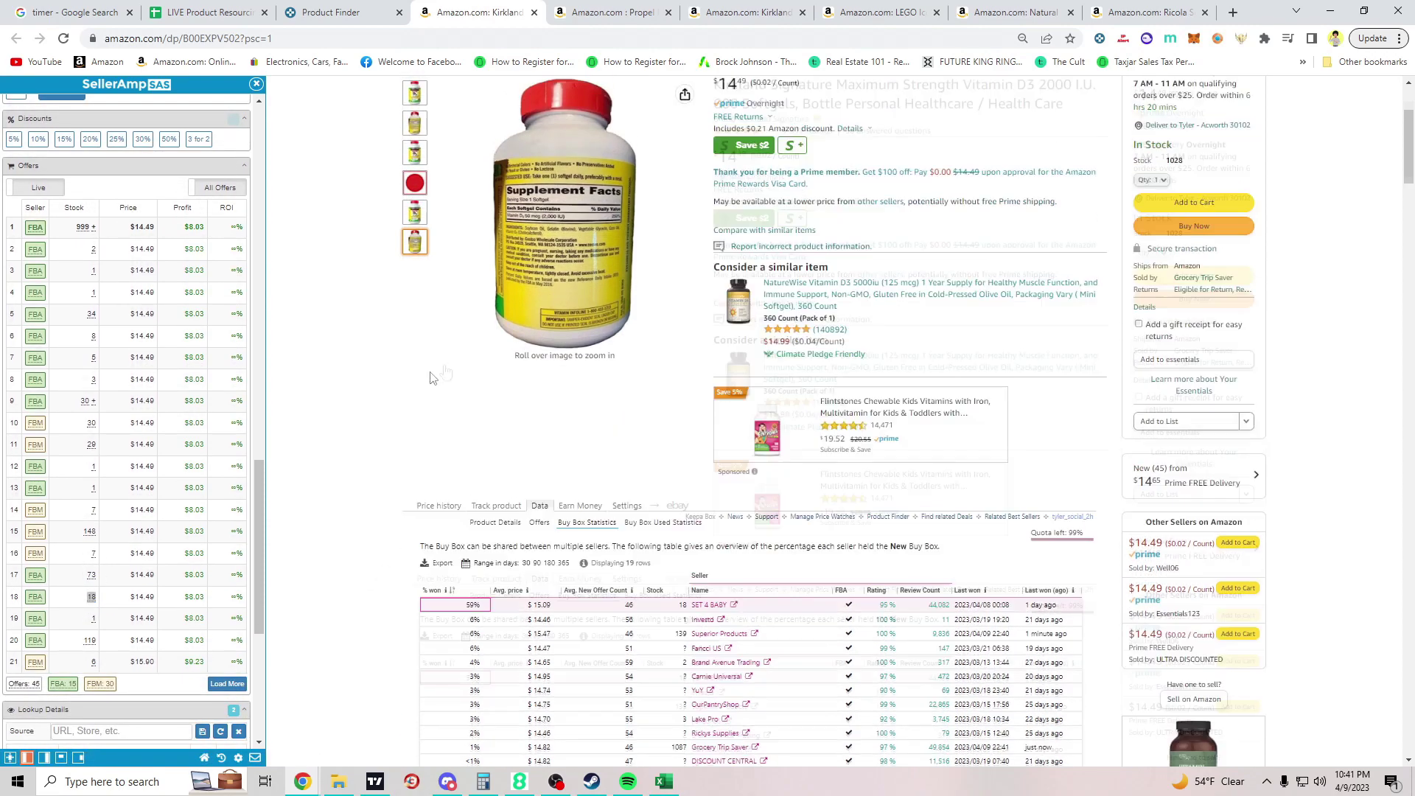
{"action": "scroll", "coordinate": [38, 364], "scroll_direction": "up", "scroll_amount": 6}
{"action": "scroll", "coordinate": [82, 347], "scroll_direction": "up", "scroll_amount": 5}
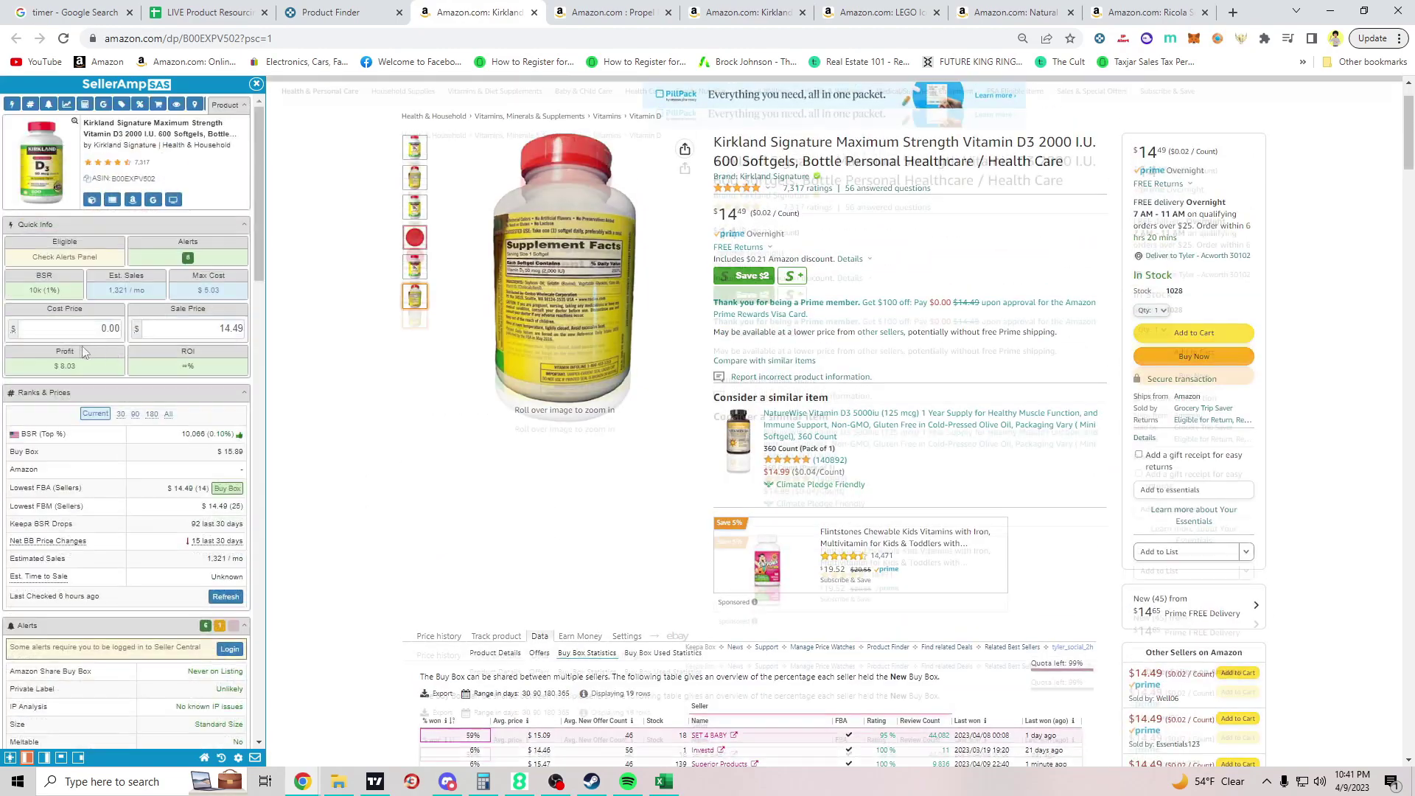
{"action": "left_click", "coordinate": [153, 200]}
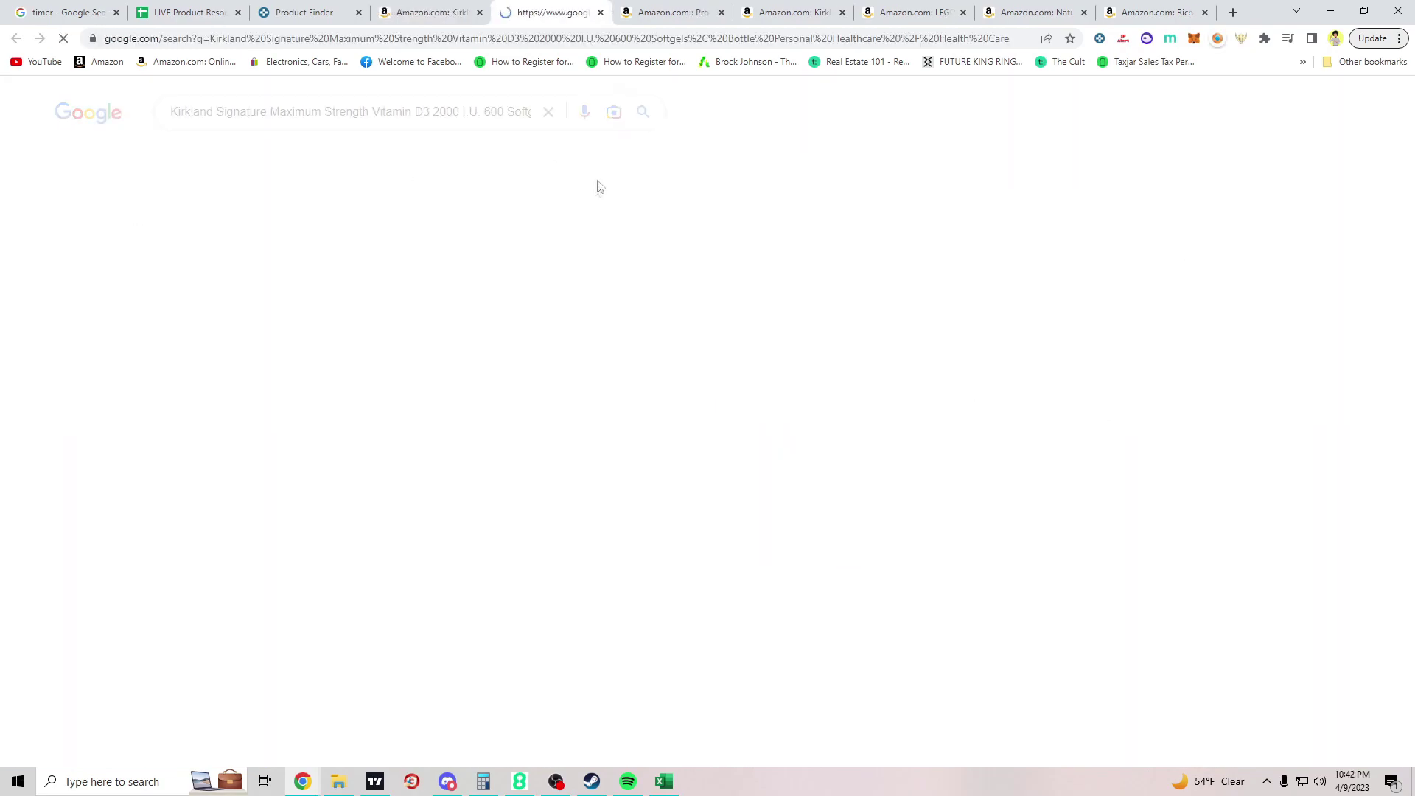
{"action": "scroll", "coordinate": [118, 380], "scroll_direction": "down", "scroll_amount": 1}
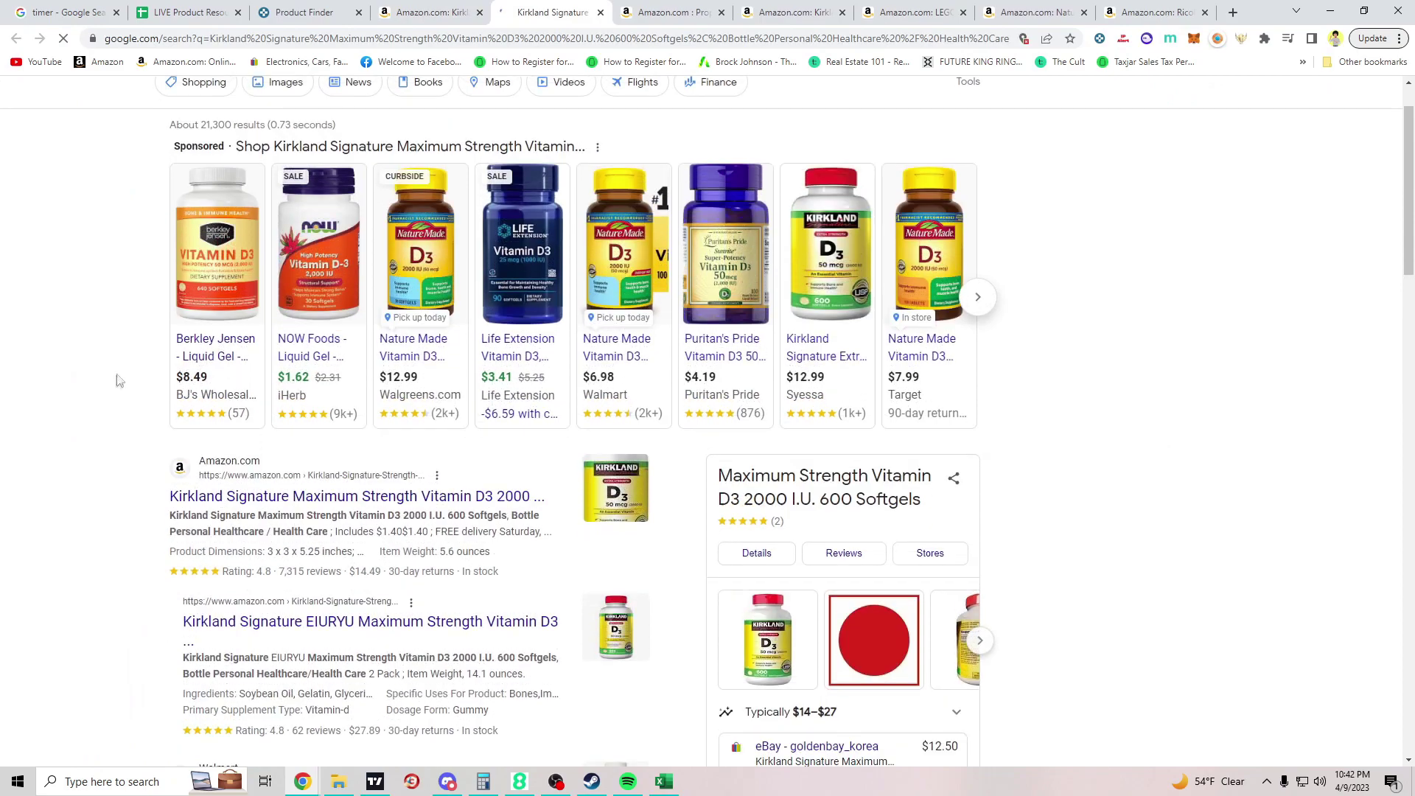
{"action": "scroll", "coordinate": [286, 390], "scroll_direction": "down", "scroll_amount": 3}
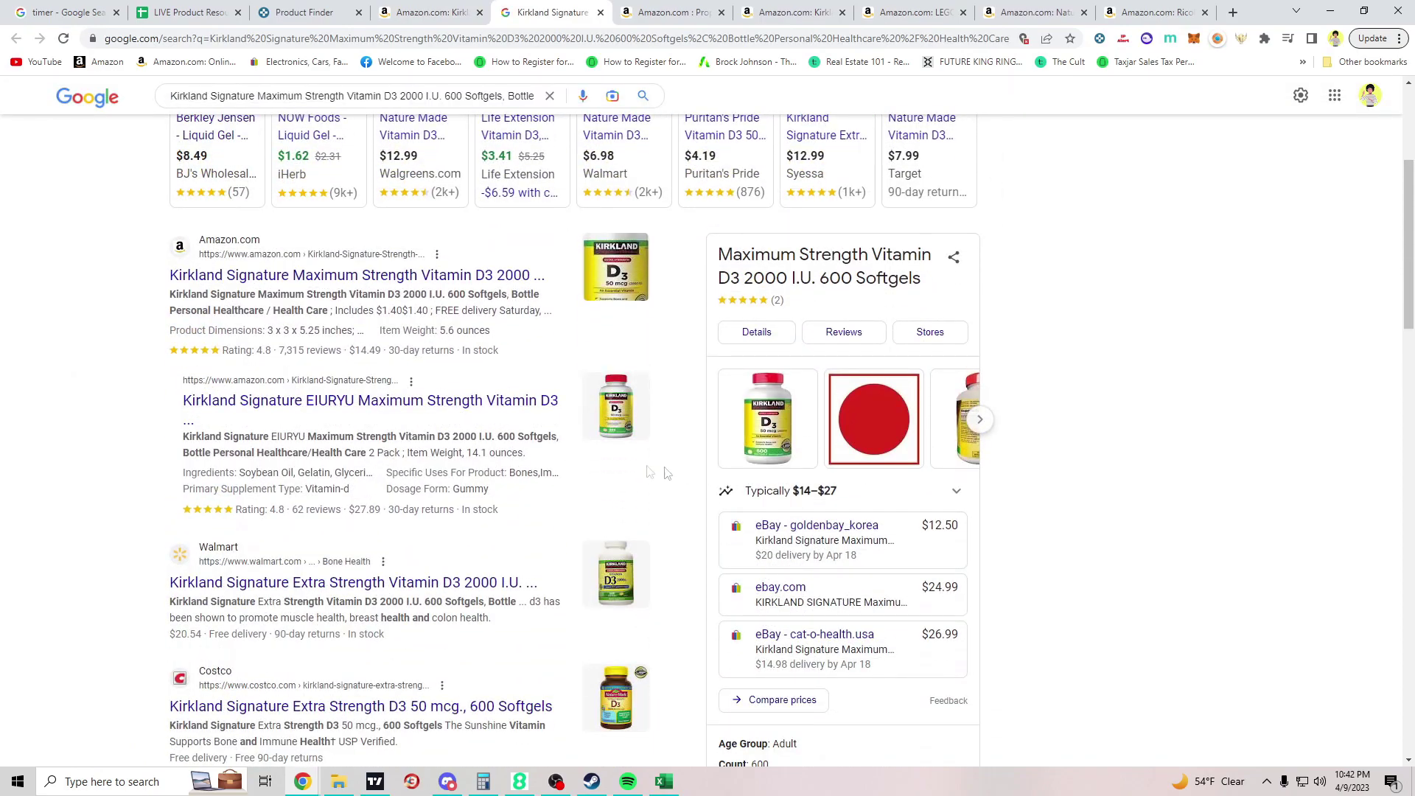
{"action": "scroll", "coordinate": [359, 440], "scroll_direction": "down", "scroll_amount": 2}
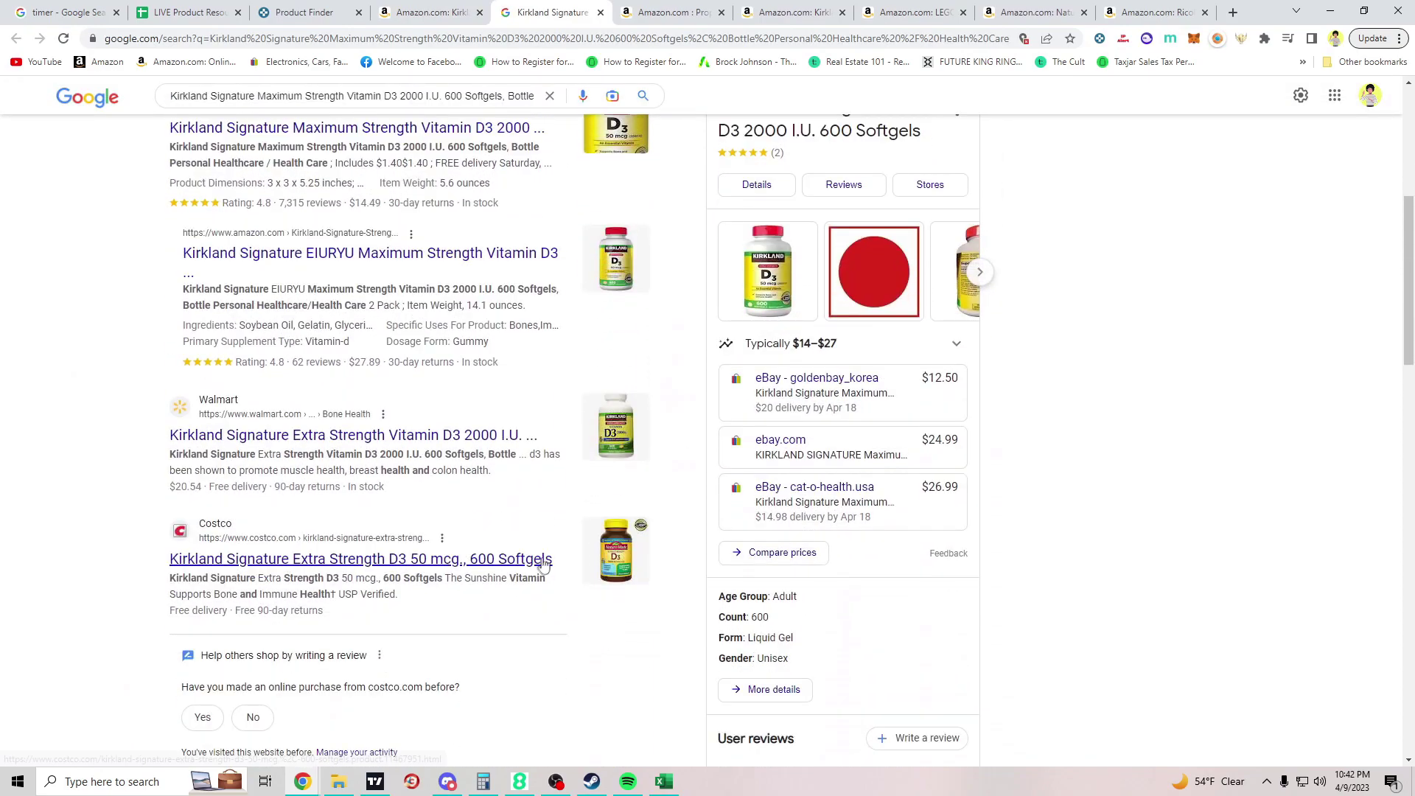
{"action": "scroll", "coordinate": [516, 564], "scroll_direction": "up", "scroll_amount": 1}
{"action": "scroll", "coordinate": [442, 531], "scroll_direction": "down", "scroll_amount": 5}
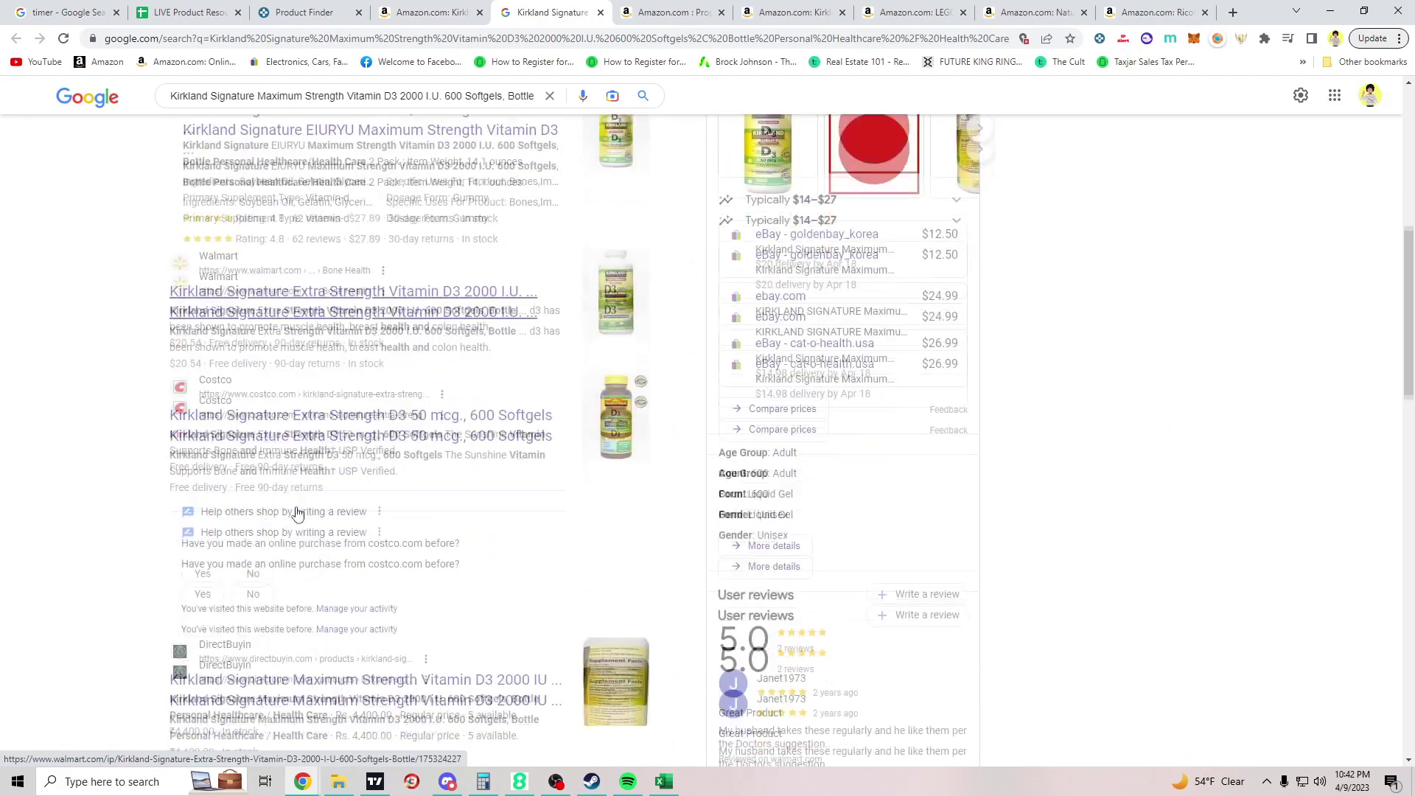
{"action": "scroll", "coordinate": [294, 508], "scroll_direction": "up", "scroll_amount": 10}
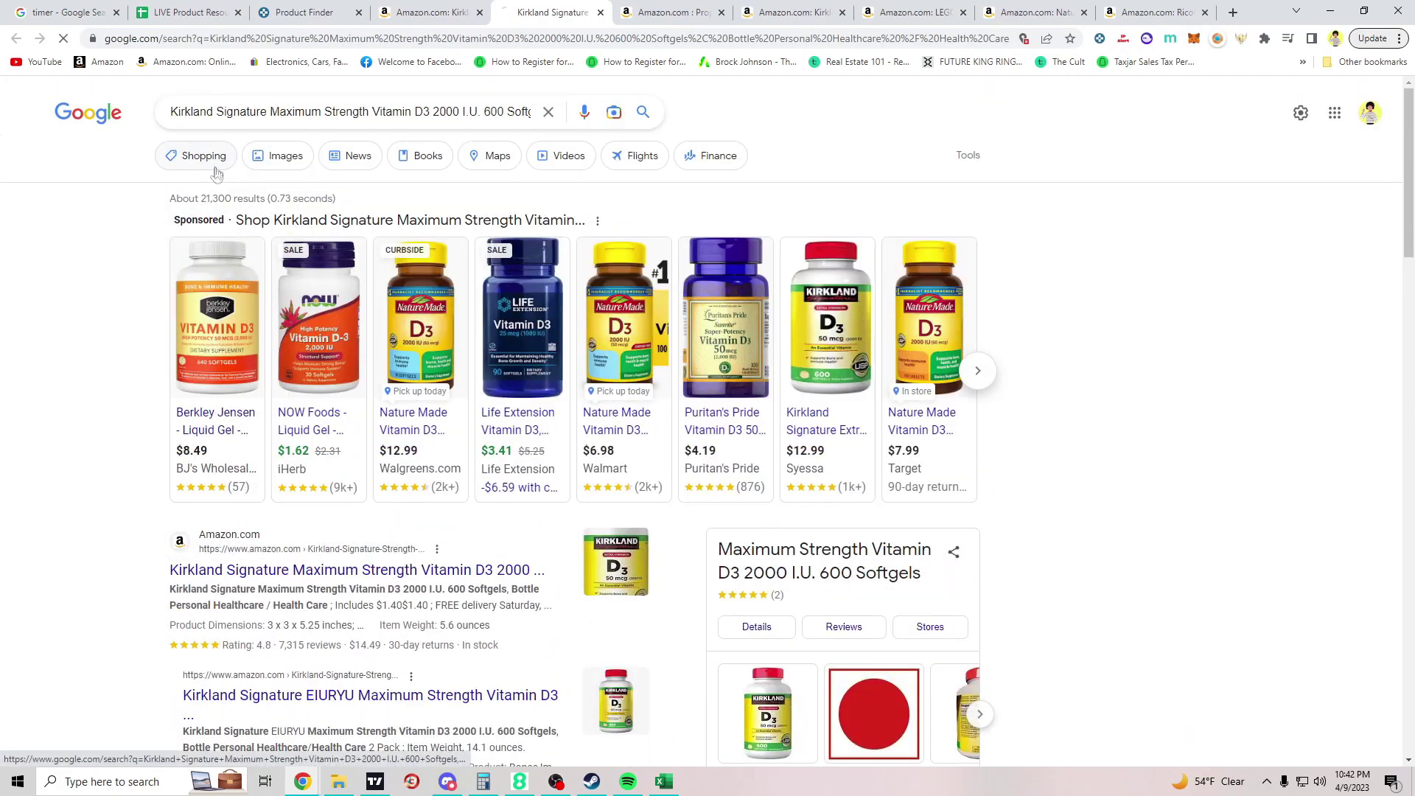
Step: Show the Google Shopping results for the Kirkland Vitamin D3 softgels and compare the stores' prices
{"action": "left_click", "coordinate": [193, 145]}
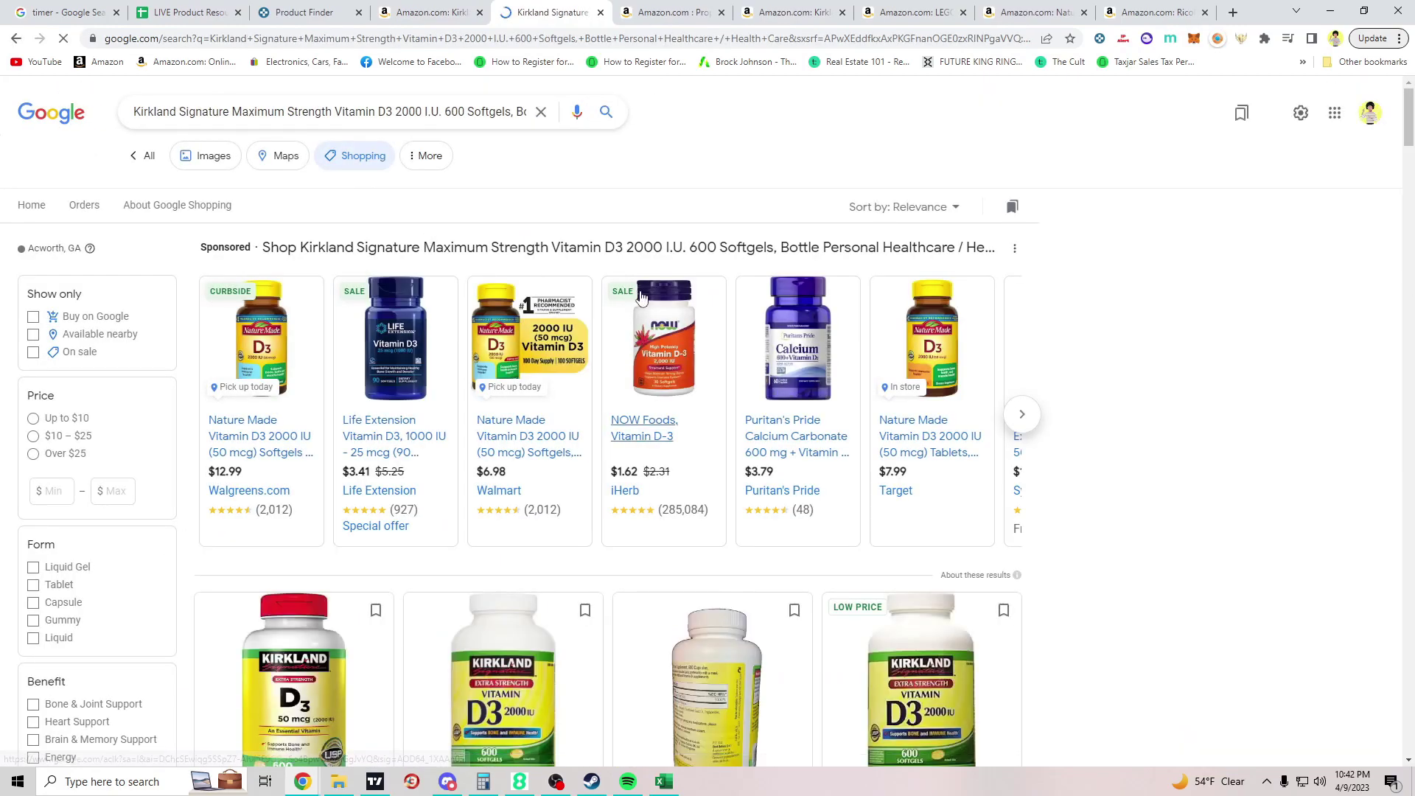
{"action": "scroll", "coordinate": [930, 398], "scroll_direction": "down", "scroll_amount": 5}
{"action": "scroll", "coordinate": [931, 399], "scroll_direction": "down", "scroll_amount": 6}
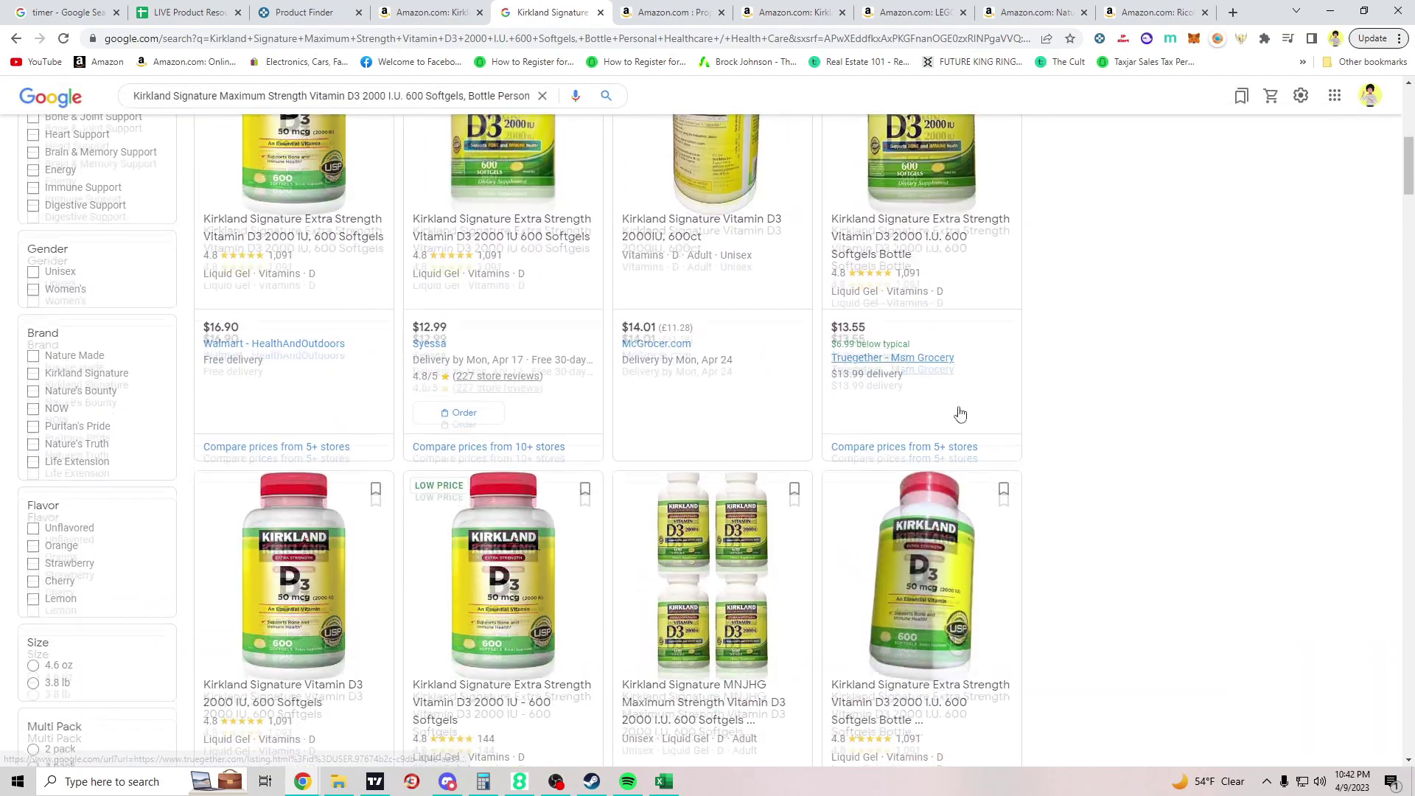
{"action": "scroll", "coordinate": [958, 413], "scroll_direction": "up", "scroll_amount": 11}
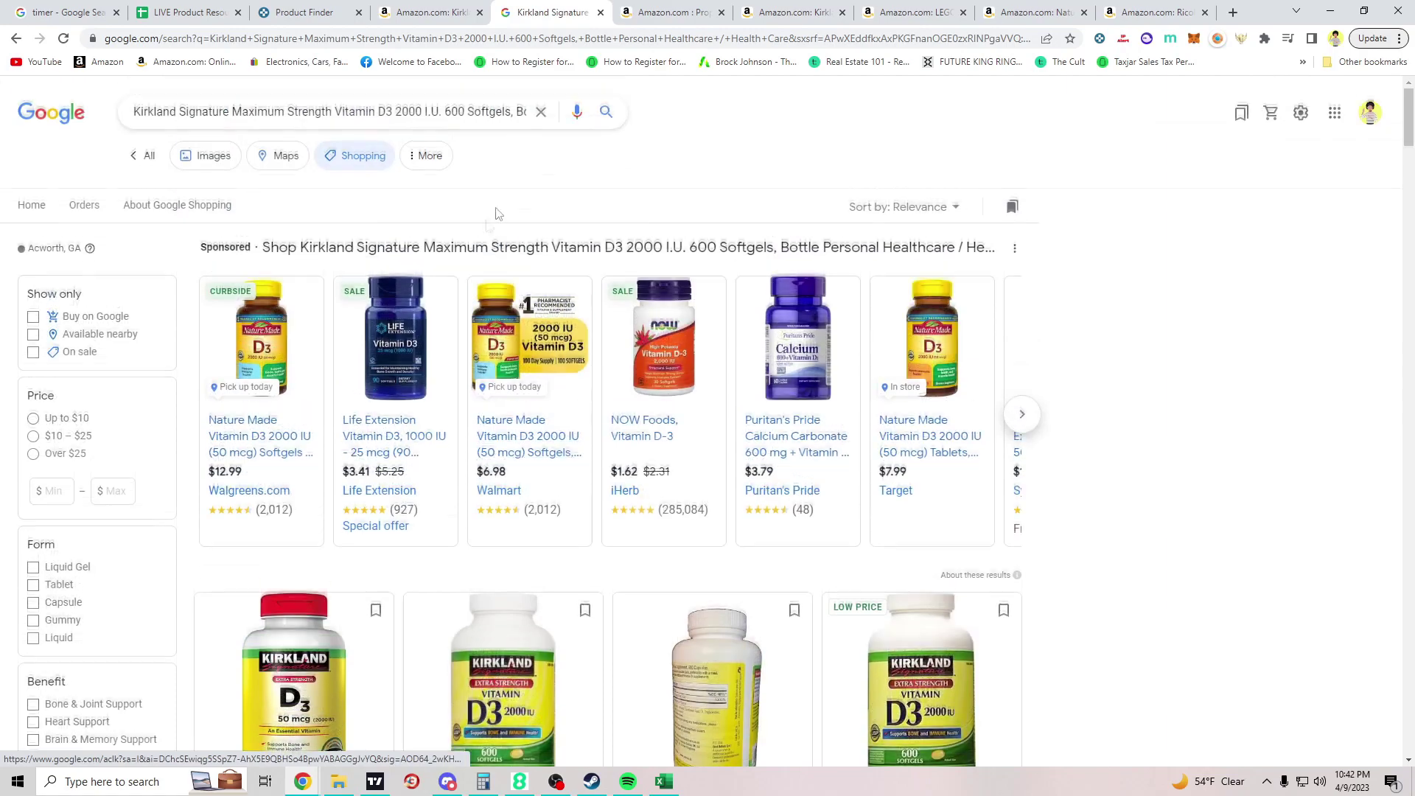
Step: Close the Kirkland Vitamin D3 listing and its search page, moving on to the Propel Powder Packets listing
{"action": "left_click", "coordinate": [446, 12]}
{"action": "left_click", "coordinate": [479, 12]}
{"action": "left_click", "coordinate": [479, 12]}
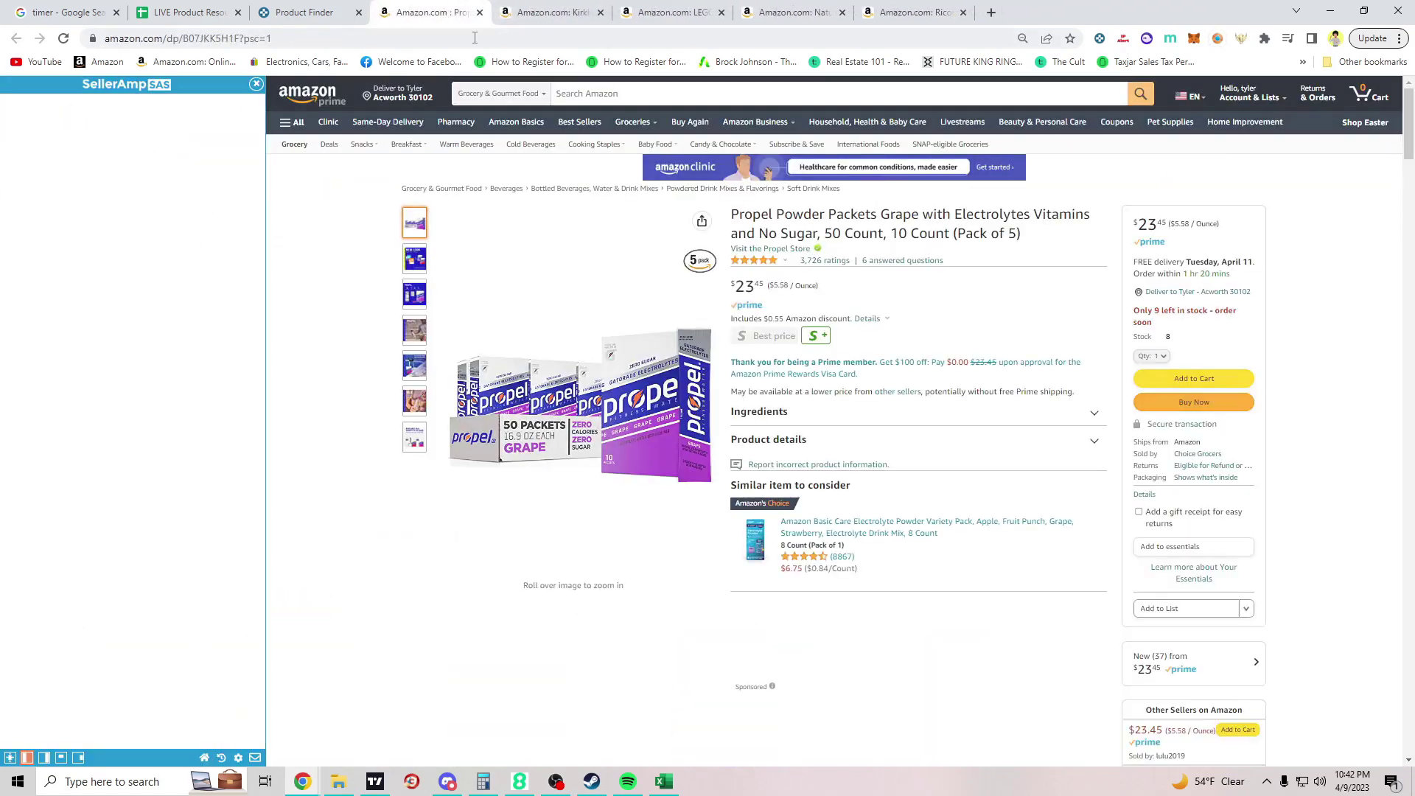
Step: Examine the Propel grape powder listing's title and product images to check the flavor, 50-packet count and pack of 5
{"action": "scroll", "coordinate": [405, 360], "scroll_direction": "down", "scroll_amount": 1}
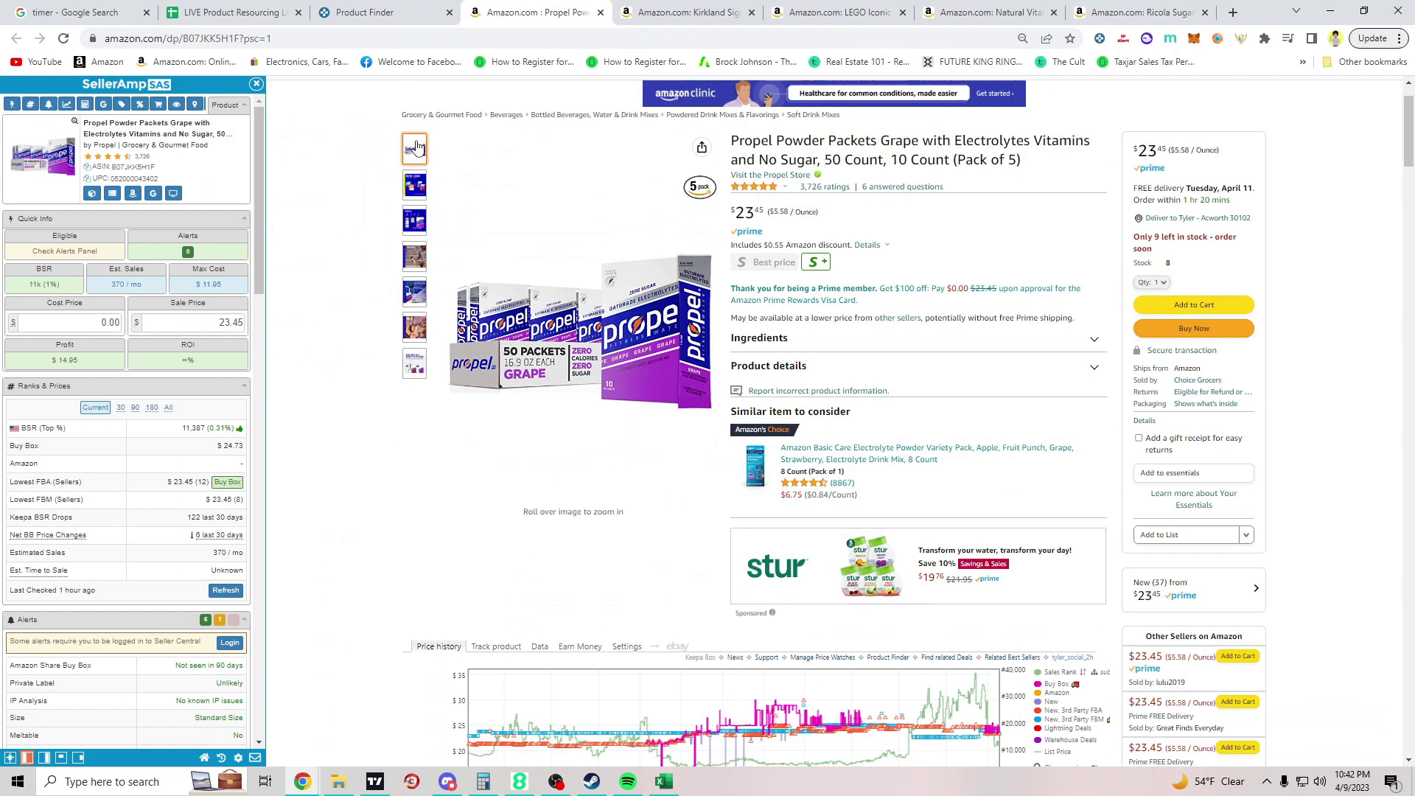
{"action": "scroll", "coordinate": [417, 147], "scroll_direction": "up", "scroll_amount": 1}
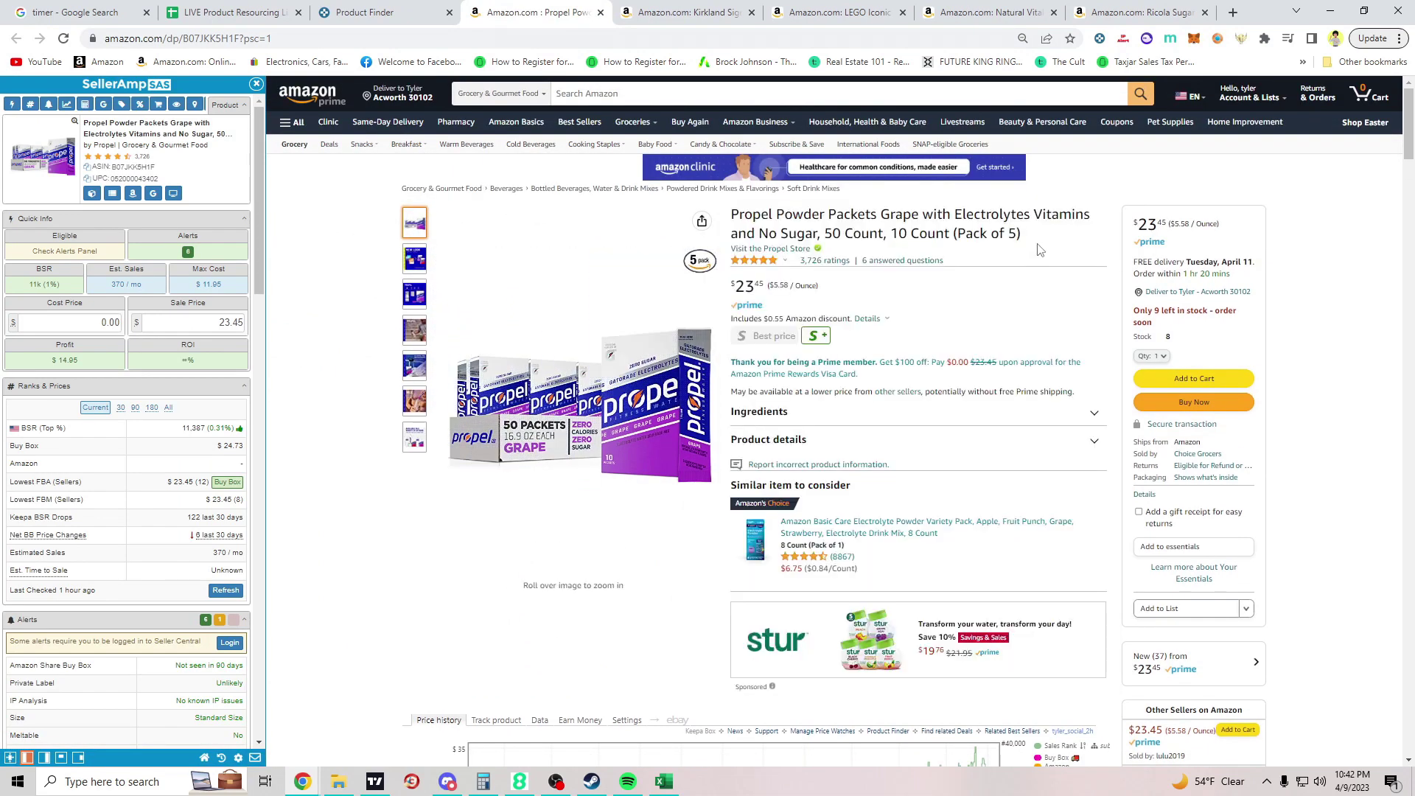
{"action": "left_click_drag", "start_coordinate": [757, 232], "coordinate": [818, 235]}
{"action": "left_click", "coordinate": [949, 231]}
{"action": "left_click_drag", "start_coordinate": [824, 235], "coordinate": [981, 233]}
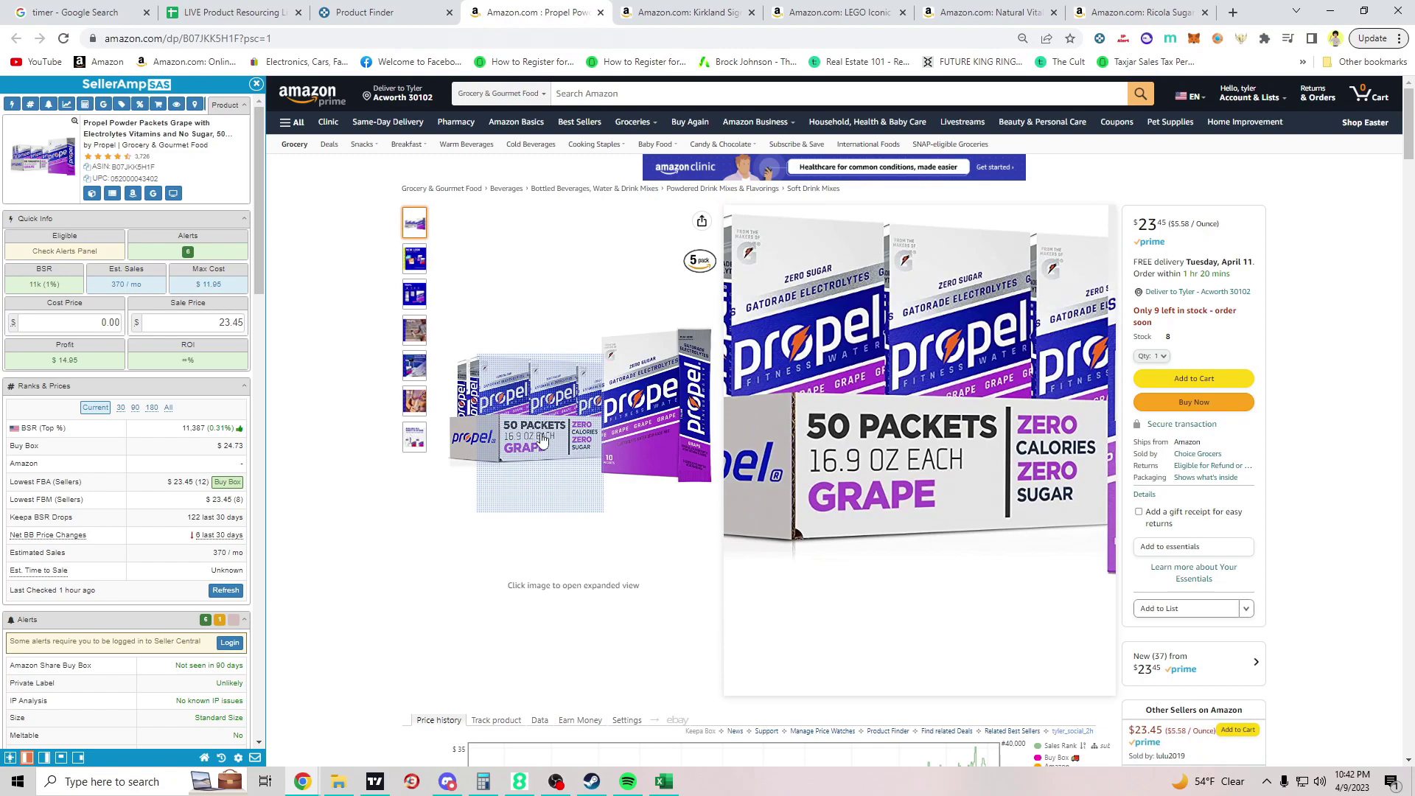
{"action": "left_click", "coordinate": [864, 236]}
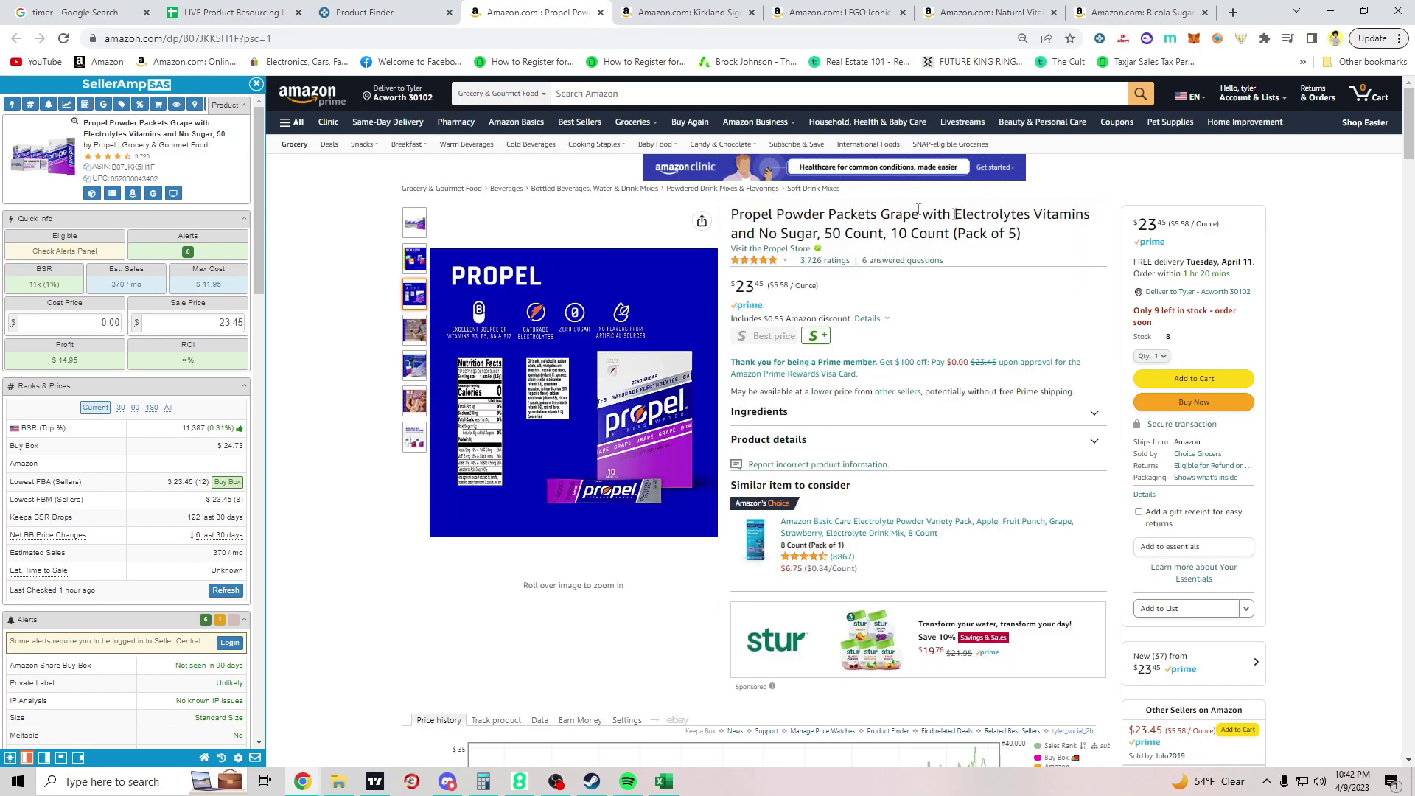
Step: Search Google for the Propel product title from SellerAmp, compare it with the Amazon listing, and open Walmart's $2.98 grape 10-packet offer
{"action": "left_click", "coordinate": [153, 194]}
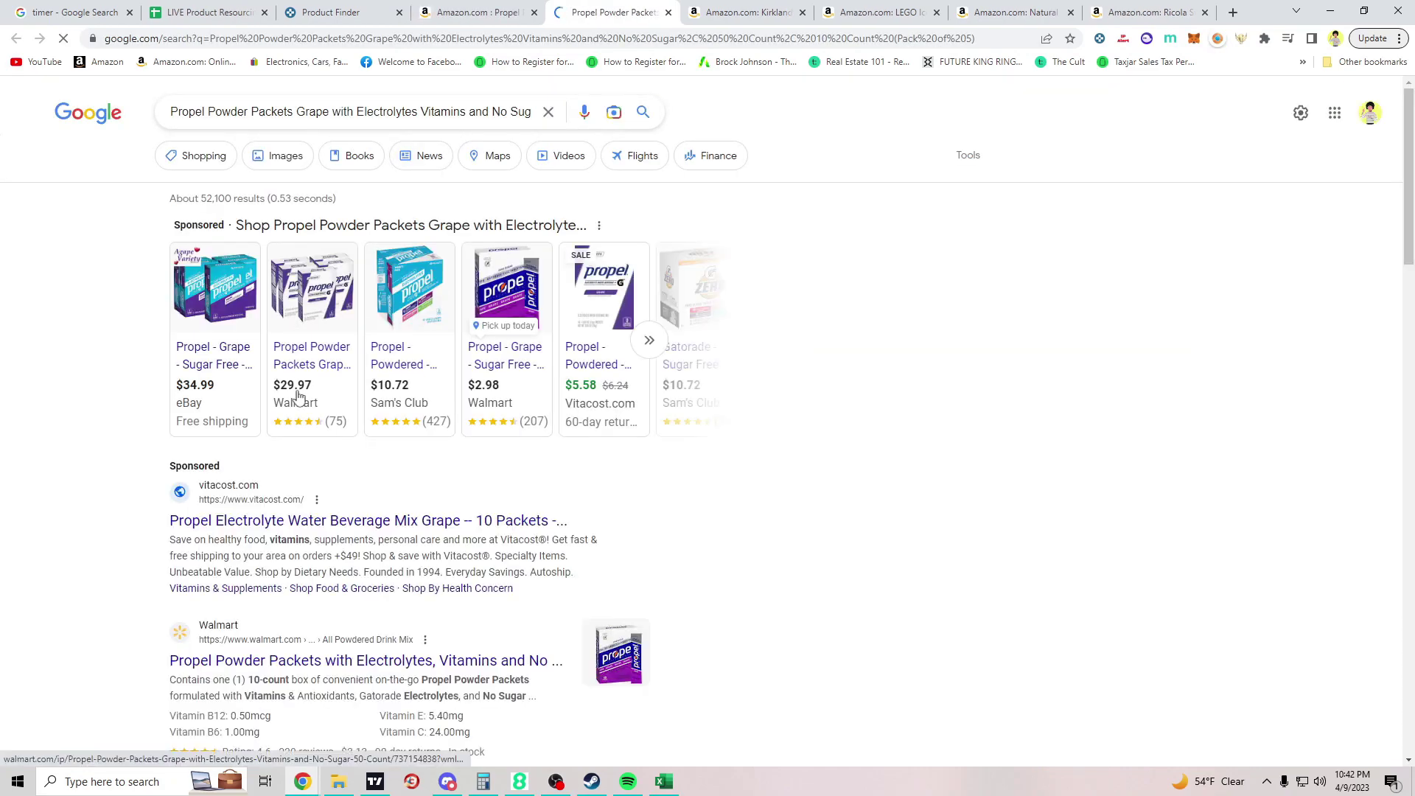
{"action": "left_click", "coordinate": [479, 12]}
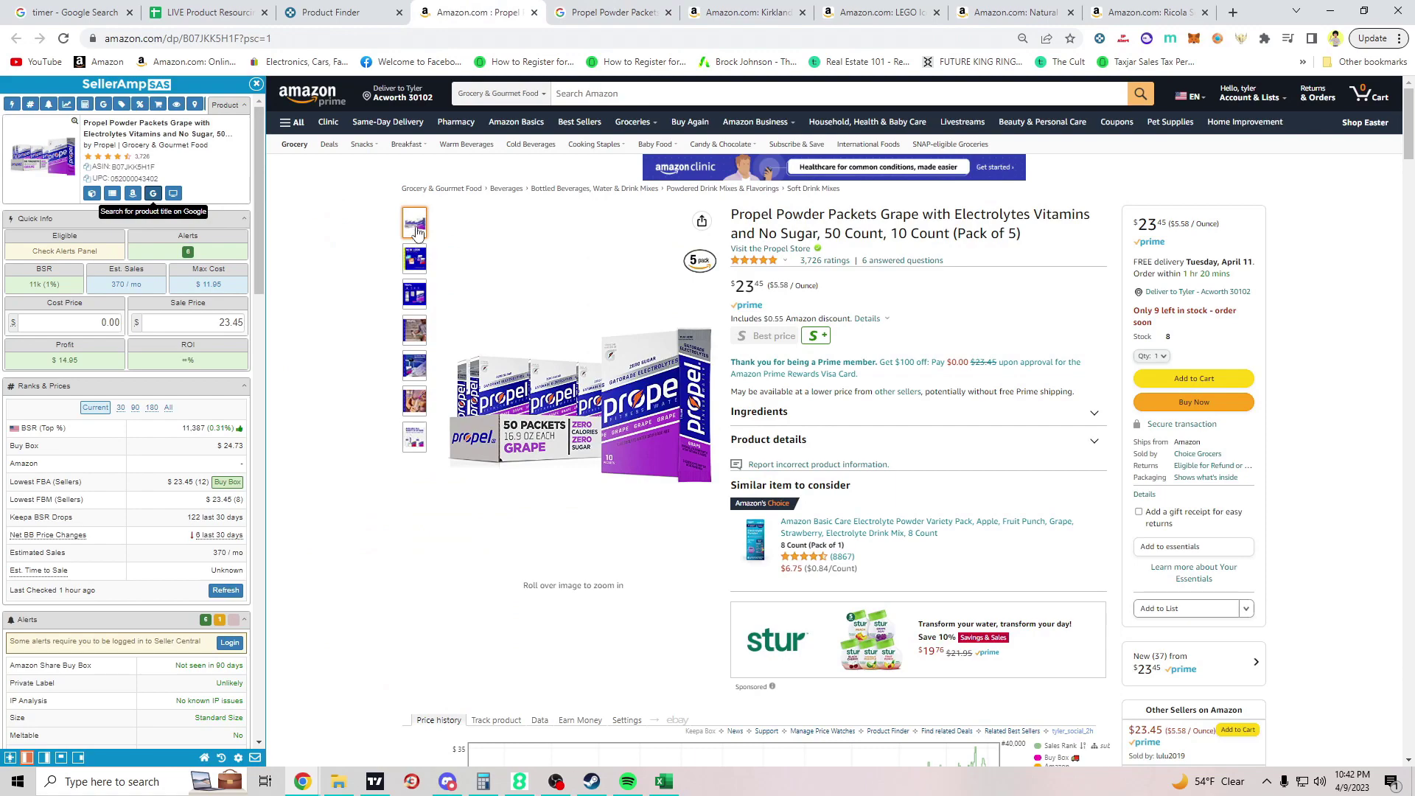
{"action": "key", "text": "ctrl+Tab"}
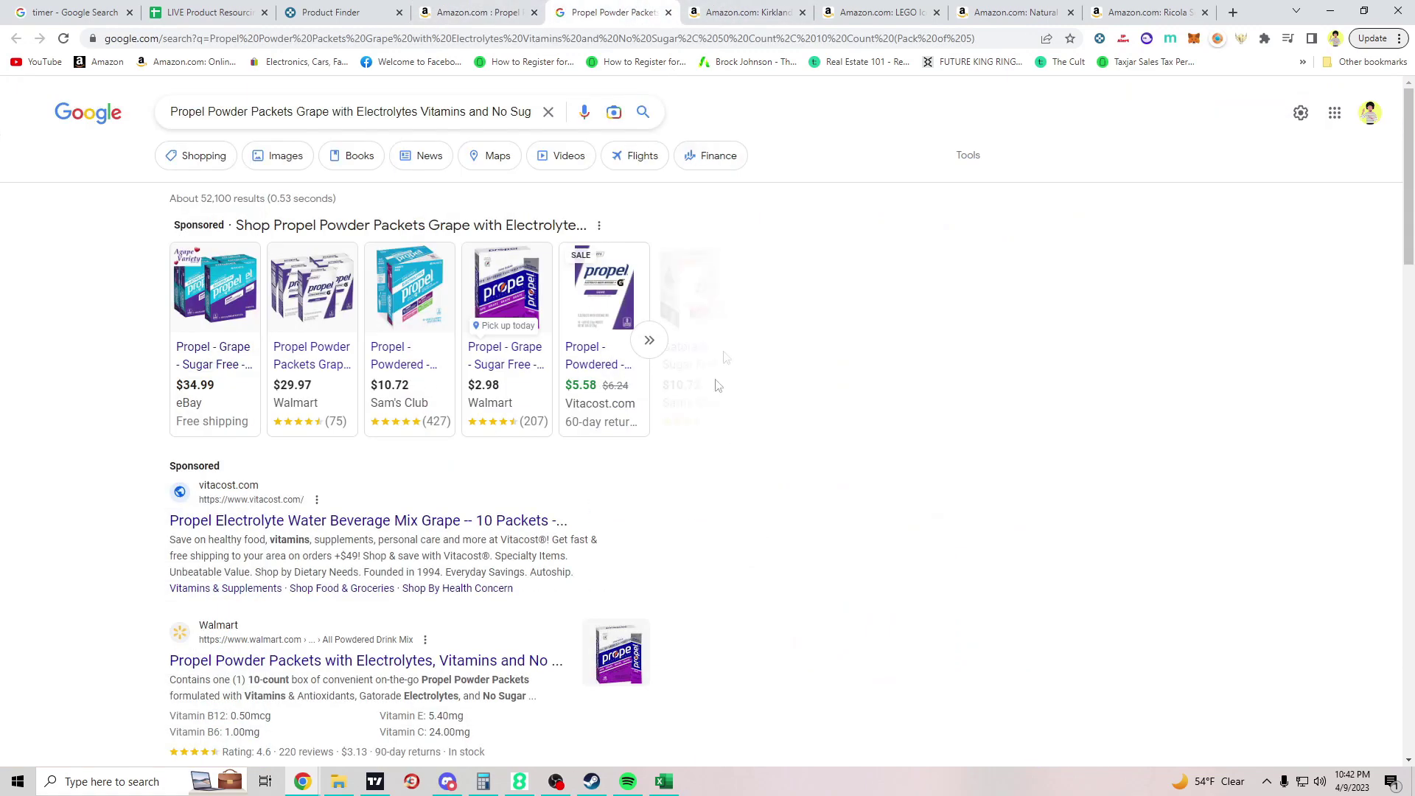
{"action": "left_click", "coordinate": [505, 398]}
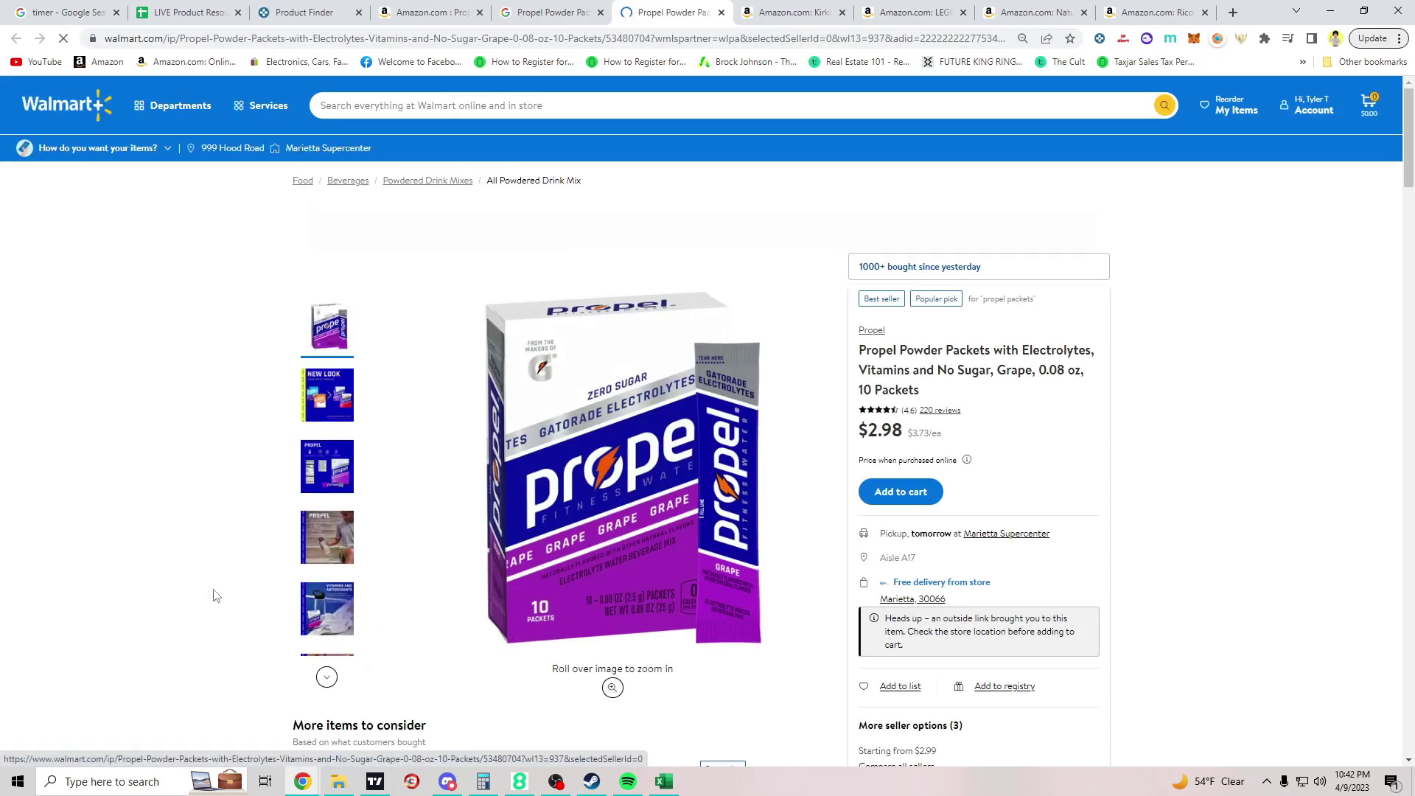
Step: Switch to Calculator and multiply Walmart's 2.98 price by 5 to get the cost of the five-pack
{"action": "left_click", "coordinate": [484, 782]}
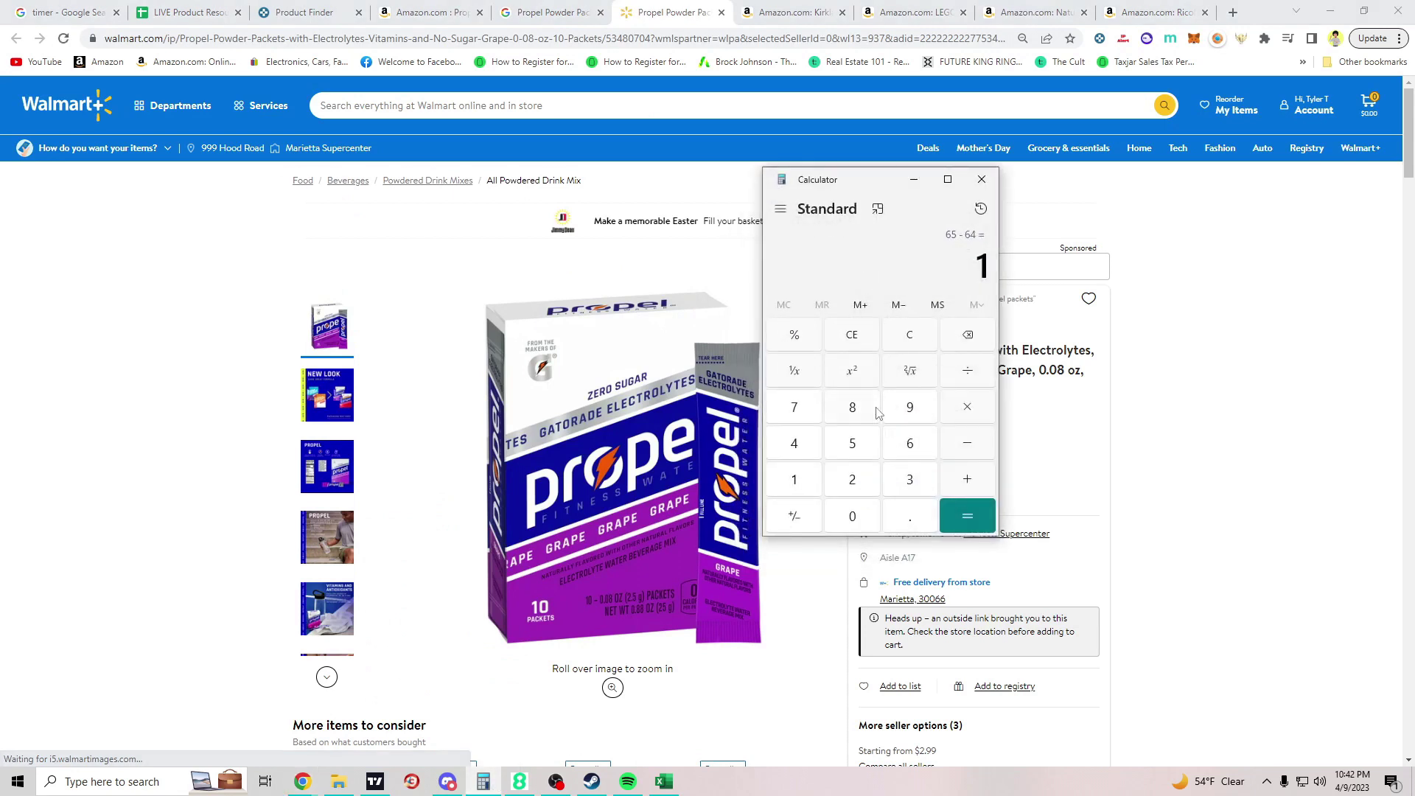
{"action": "left_click_drag", "start_coordinate": [879, 187], "coordinate": [500, 193]}
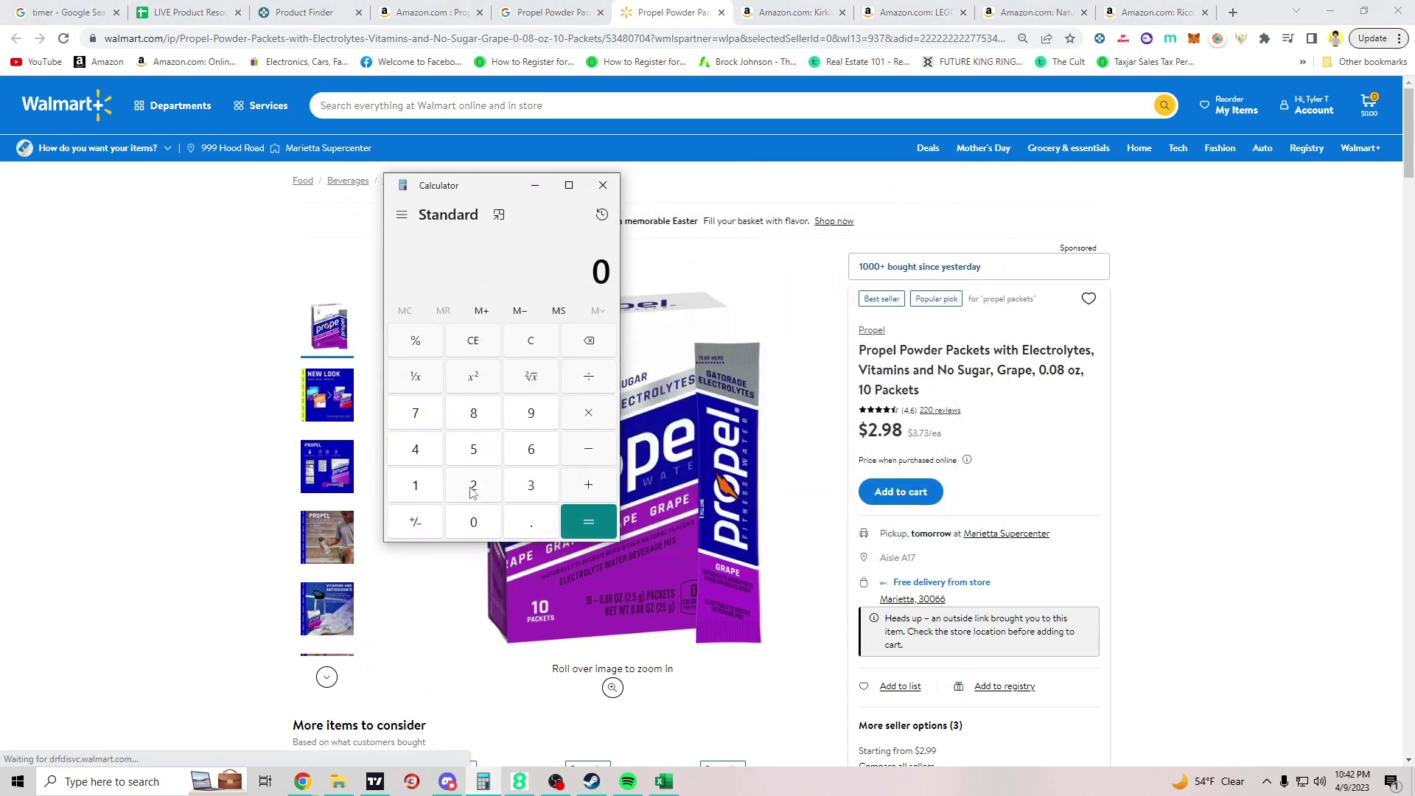
{"action": "type", "text": "2.9"}
{"action": "left_click", "coordinate": [474, 413]}
{"action": "left_click", "coordinate": [588, 412]}
{"action": "left_click", "coordinate": [474, 449]}
{"action": "left_click", "coordinate": [588, 521]}
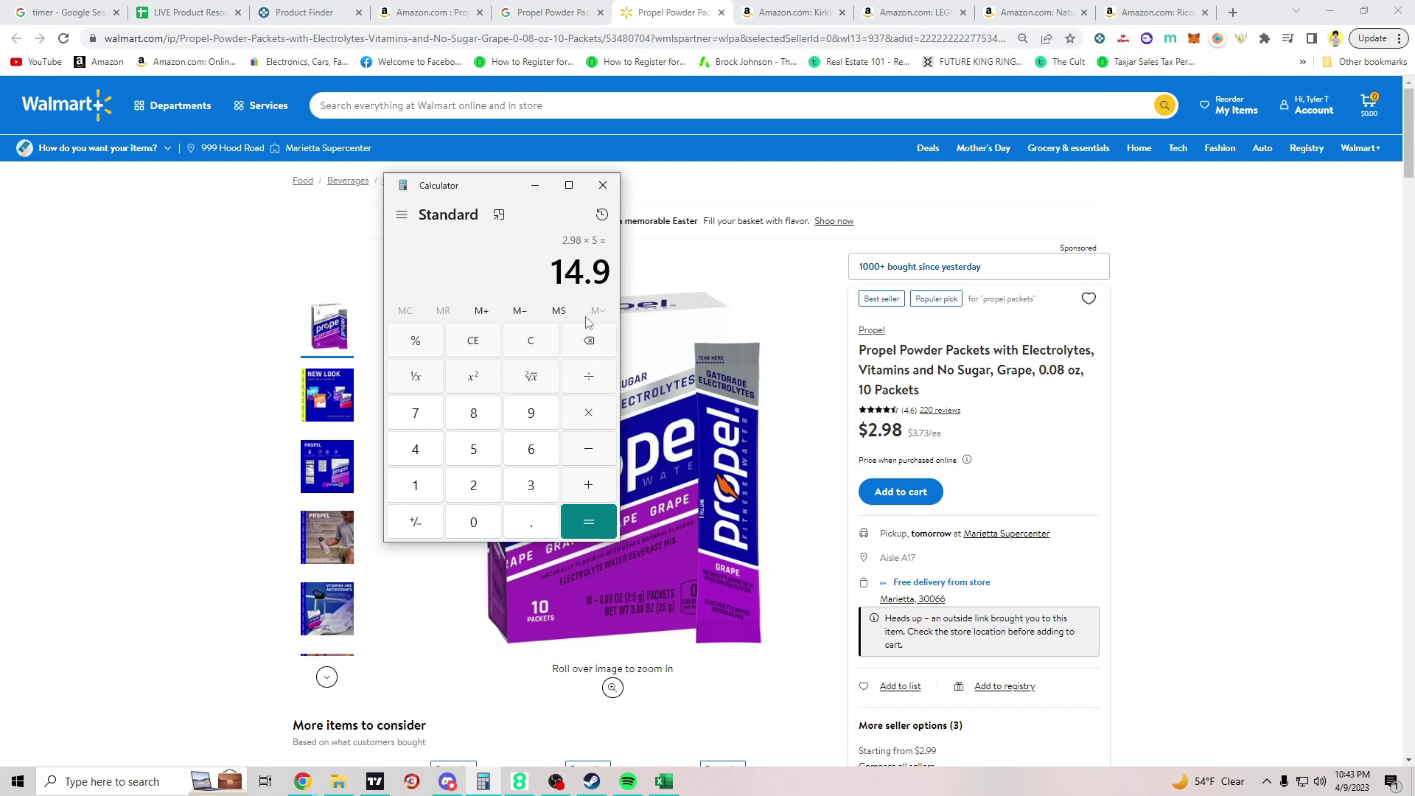
Step: Return to the Propel Amazon listing and set the SellerAmp cost price to 14.90
{"action": "left_click", "coordinate": [313, 302]}
{"action": "left_click", "coordinate": [549, 13]}
{"action": "left_click", "coordinate": [432, 13]}
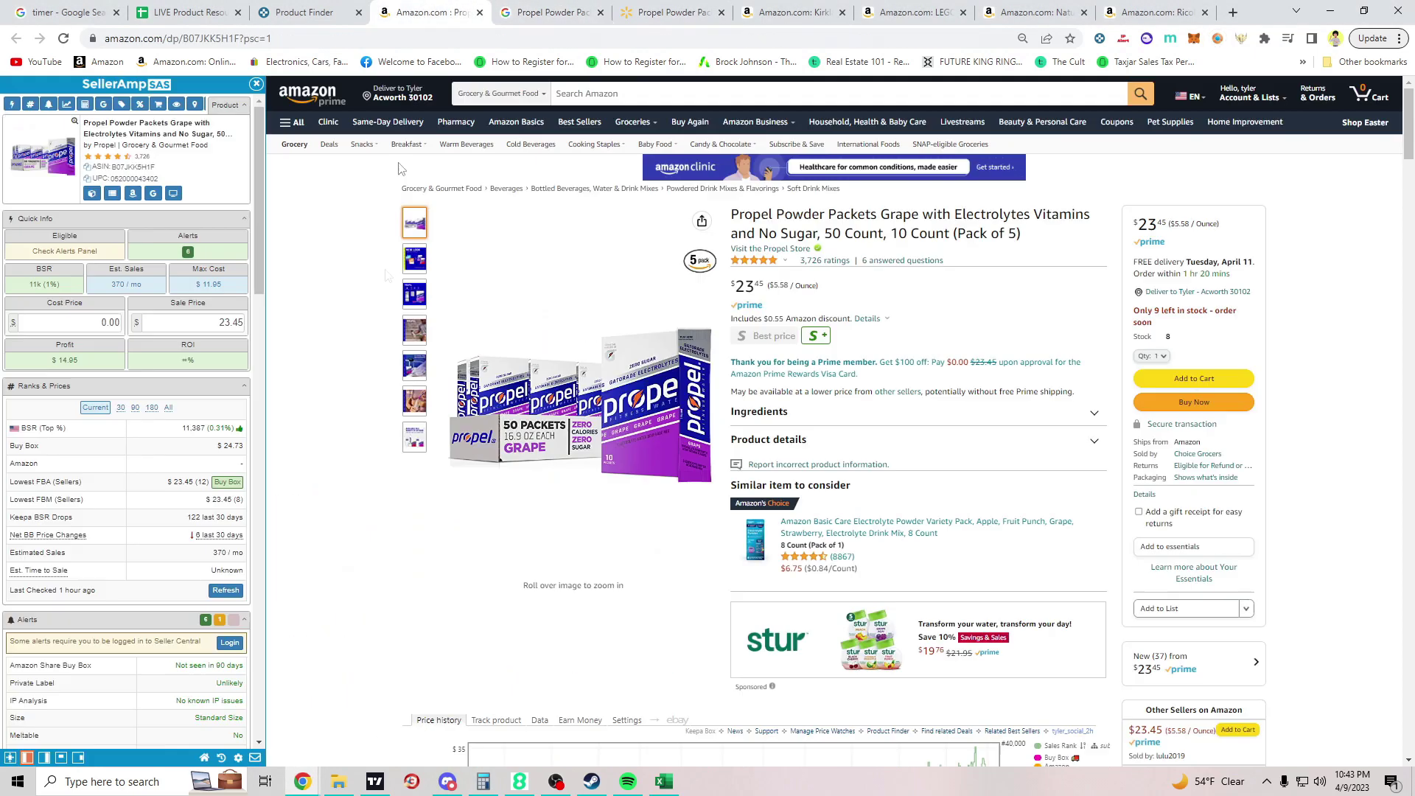
{"action": "left_click", "coordinate": [86, 319]}
{"action": "type", "text": "1"}
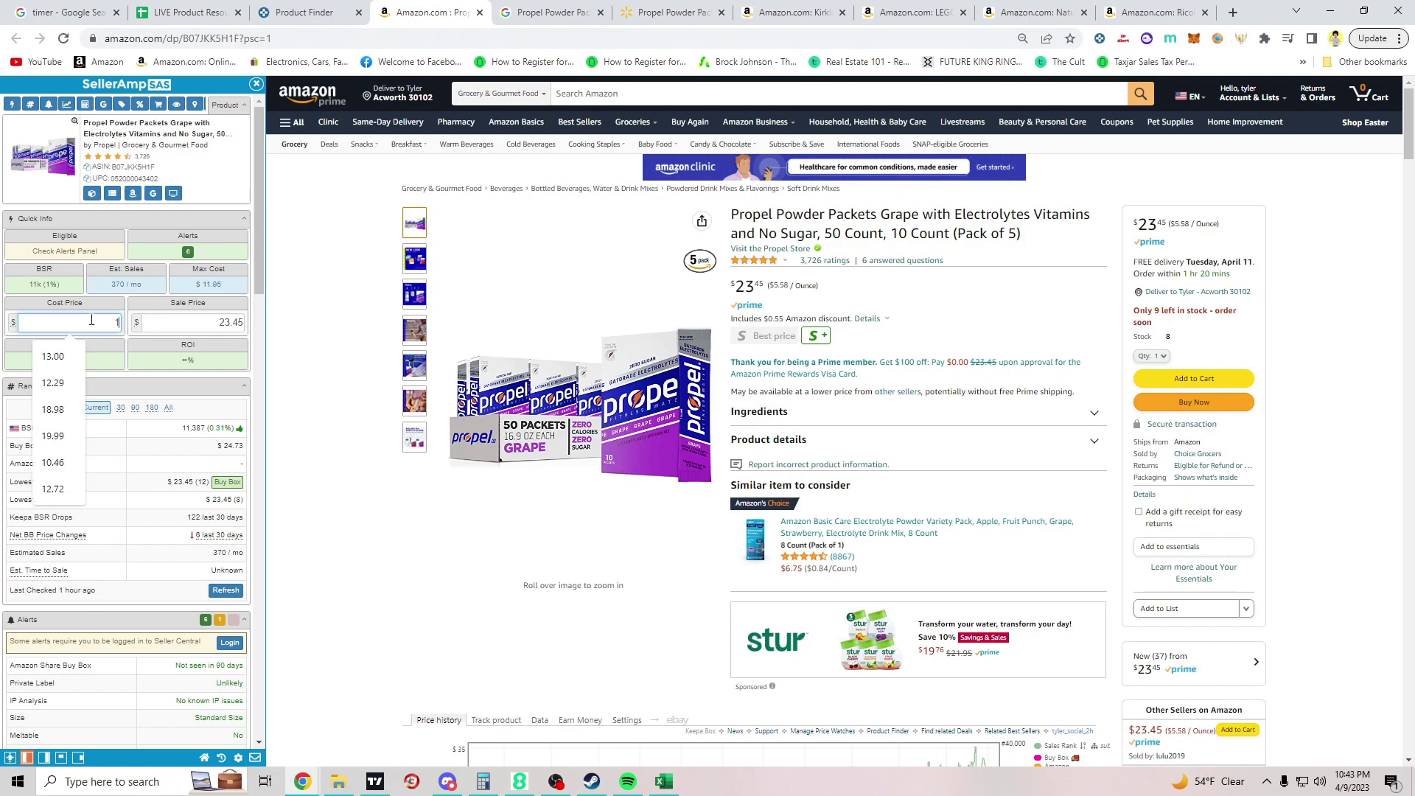
{"action": "type", "text": "4.90"}
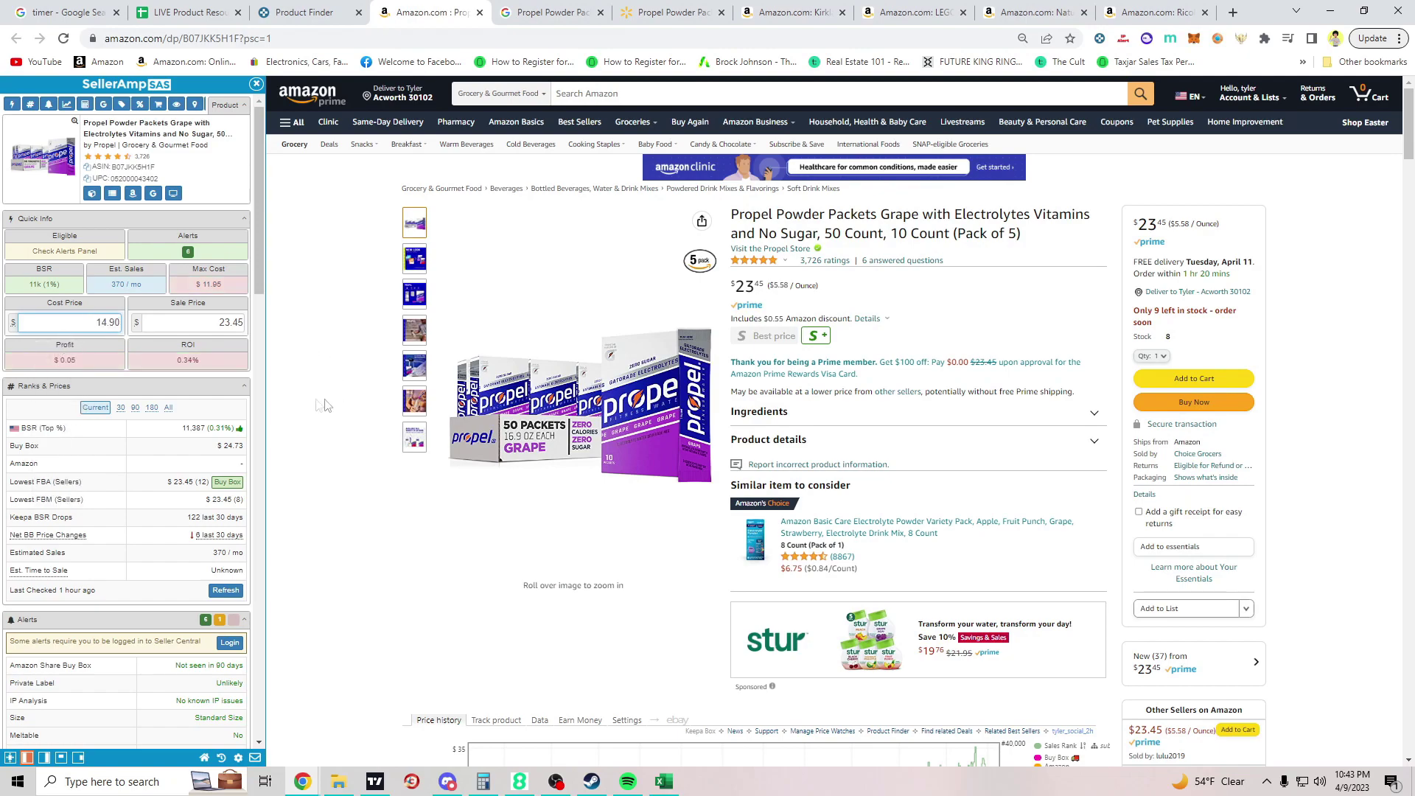
Step: Load more Propel offers in SellerAmp and compare the sellers' prices, stock and profit
{"action": "scroll", "coordinate": [256, 398], "scroll_direction": "down", "scroll_amount": 4}
{"action": "scroll", "coordinate": [816, 402], "scroll_direction": "down", "scroll_amount": 5}
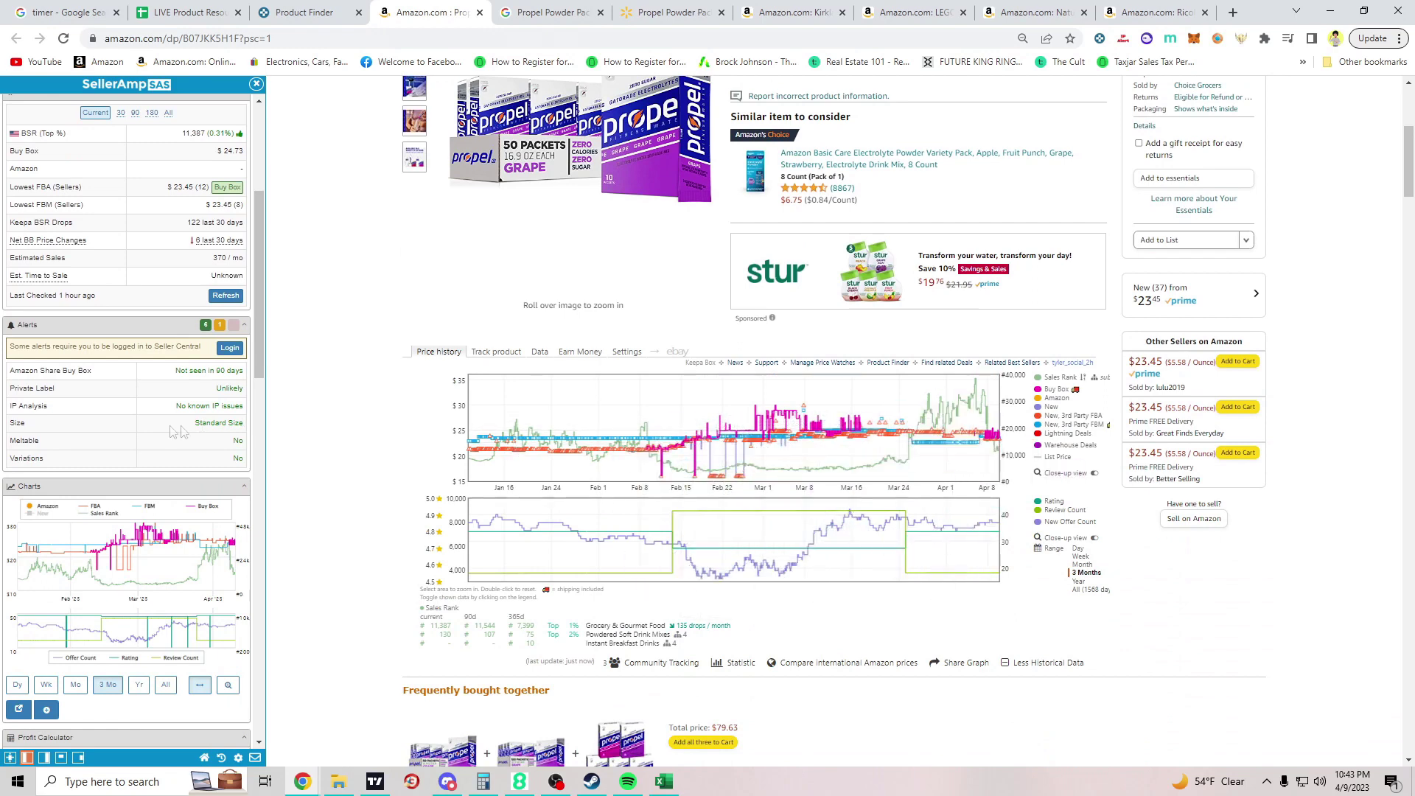
{"action": "scroll", "coordinate": [184, 431], "scroll_direction": "down", "scroll_amount": 10}
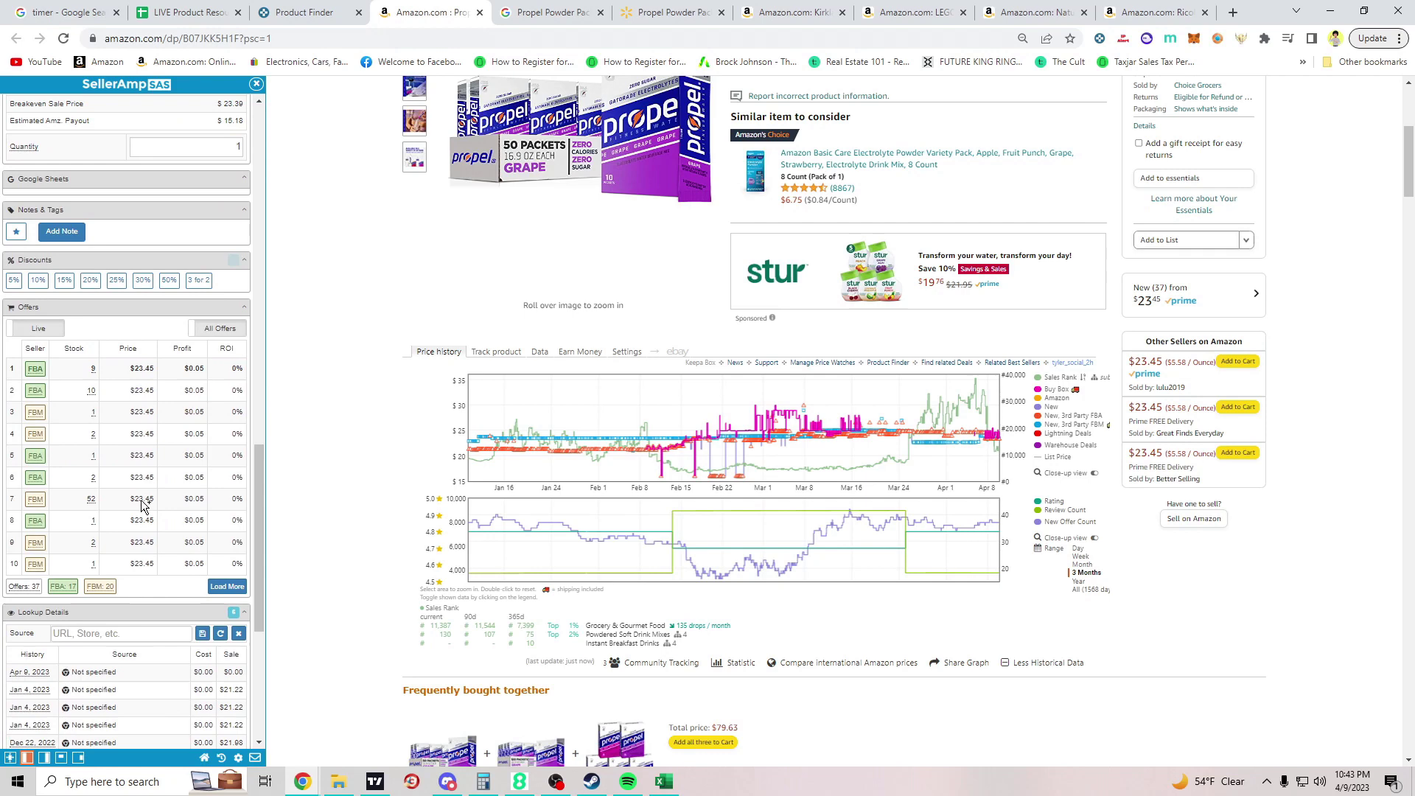
{"action": "scroll", "coordinate": [138, 488], "scroll_direction": "down", "scroll_amount": 1}
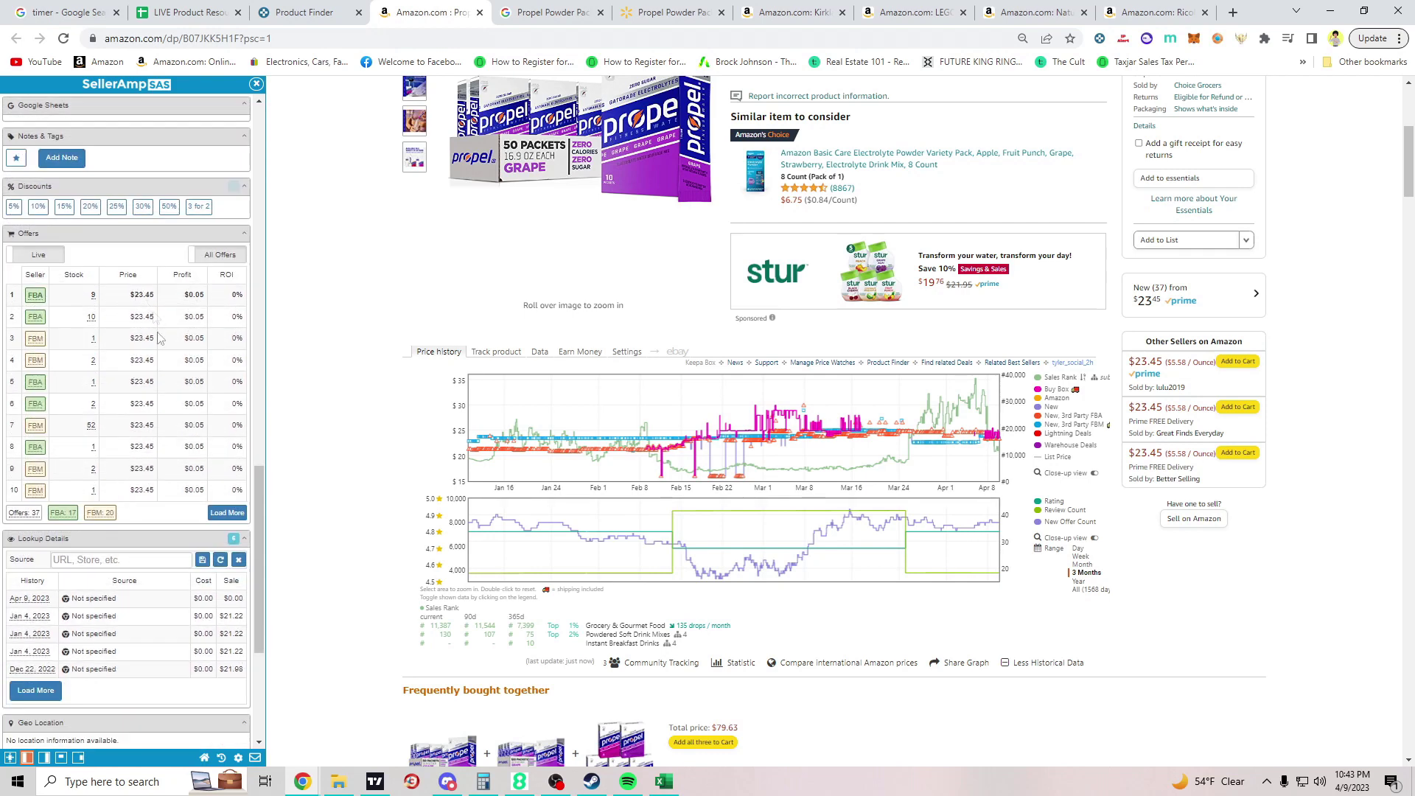
{"action": "left_click", "coordinate": [227, 513]}
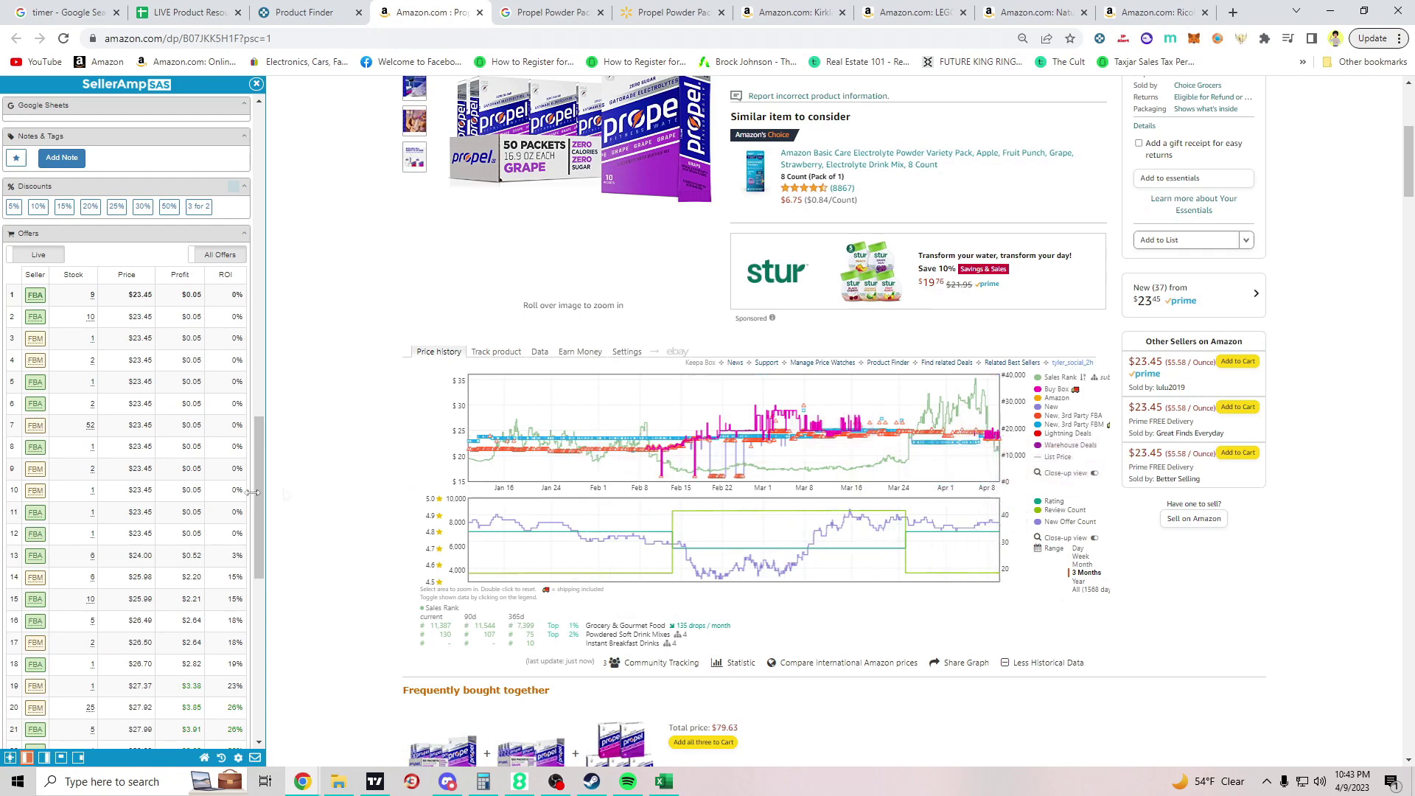
{"action": "scroll", "coordinate": [208, 516], "scroll_direction": "down", "scroll_amount": 2}
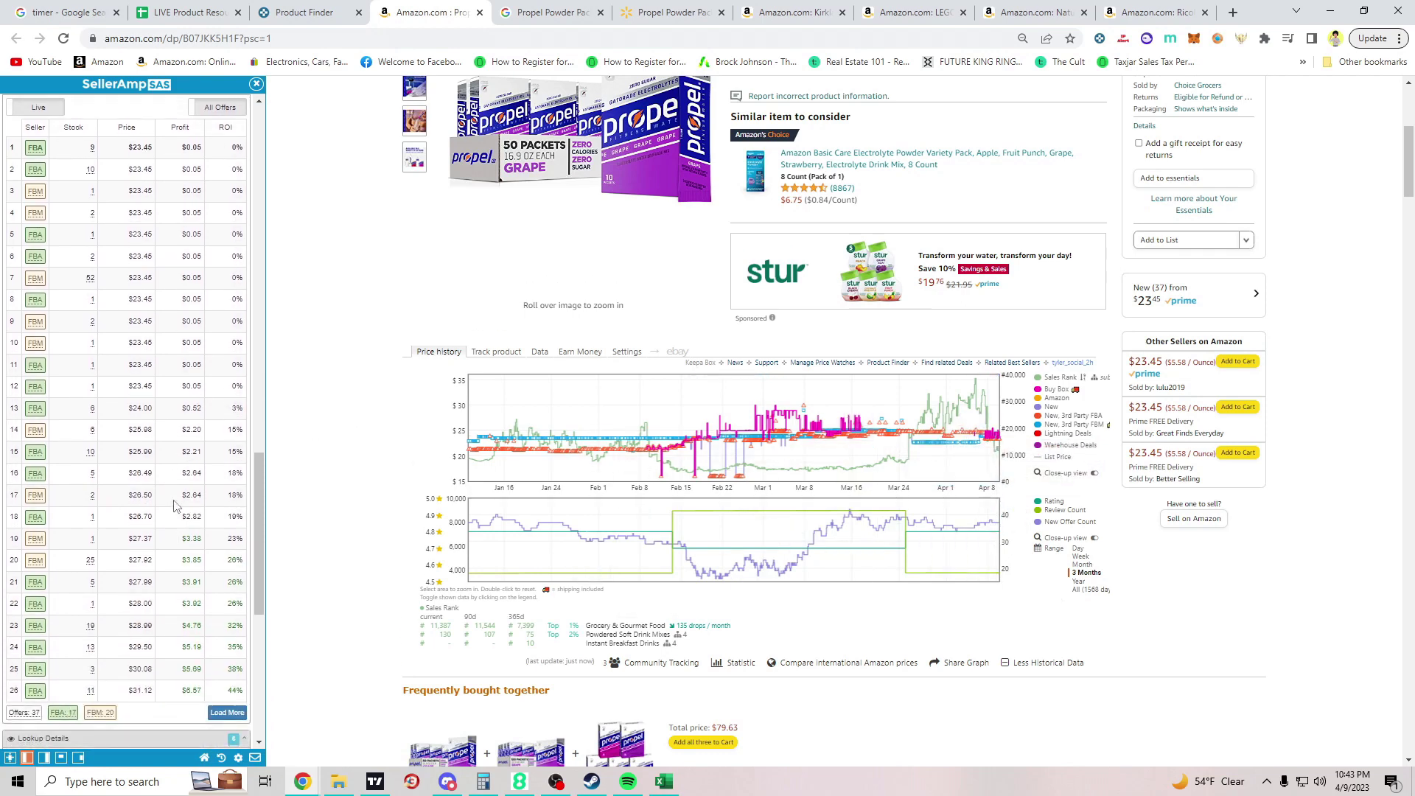
{"action": "left_click_drag", "start_coordinate": [122, 410], "coordinate": [167, 410]}
{"action": "scroll", "coordinate": [132, 458], "scroll_direction": "up", "scroll_amount": 1}
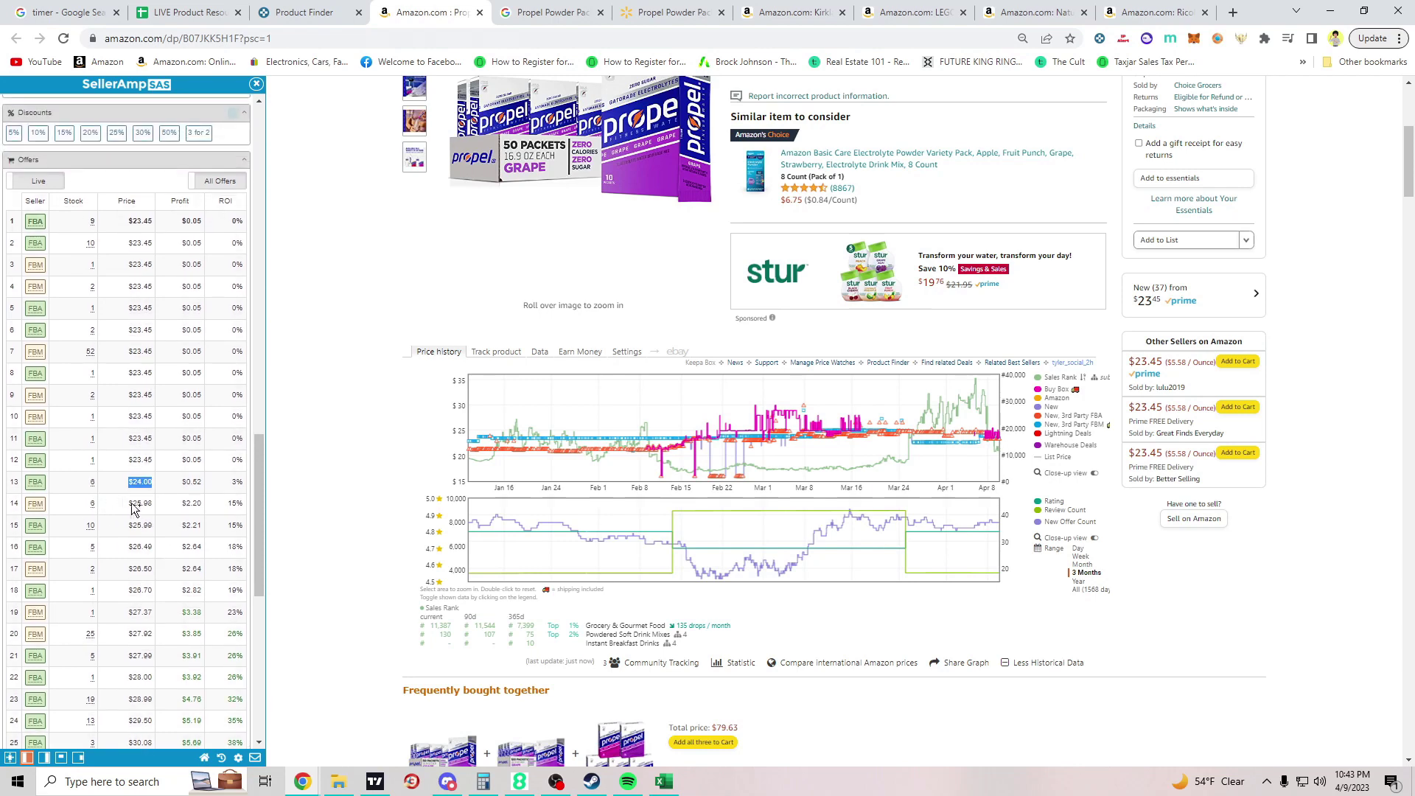
{"action": "left_click_drag", "start_coordinate": [123, 526], "coordinate": [162, 532]}
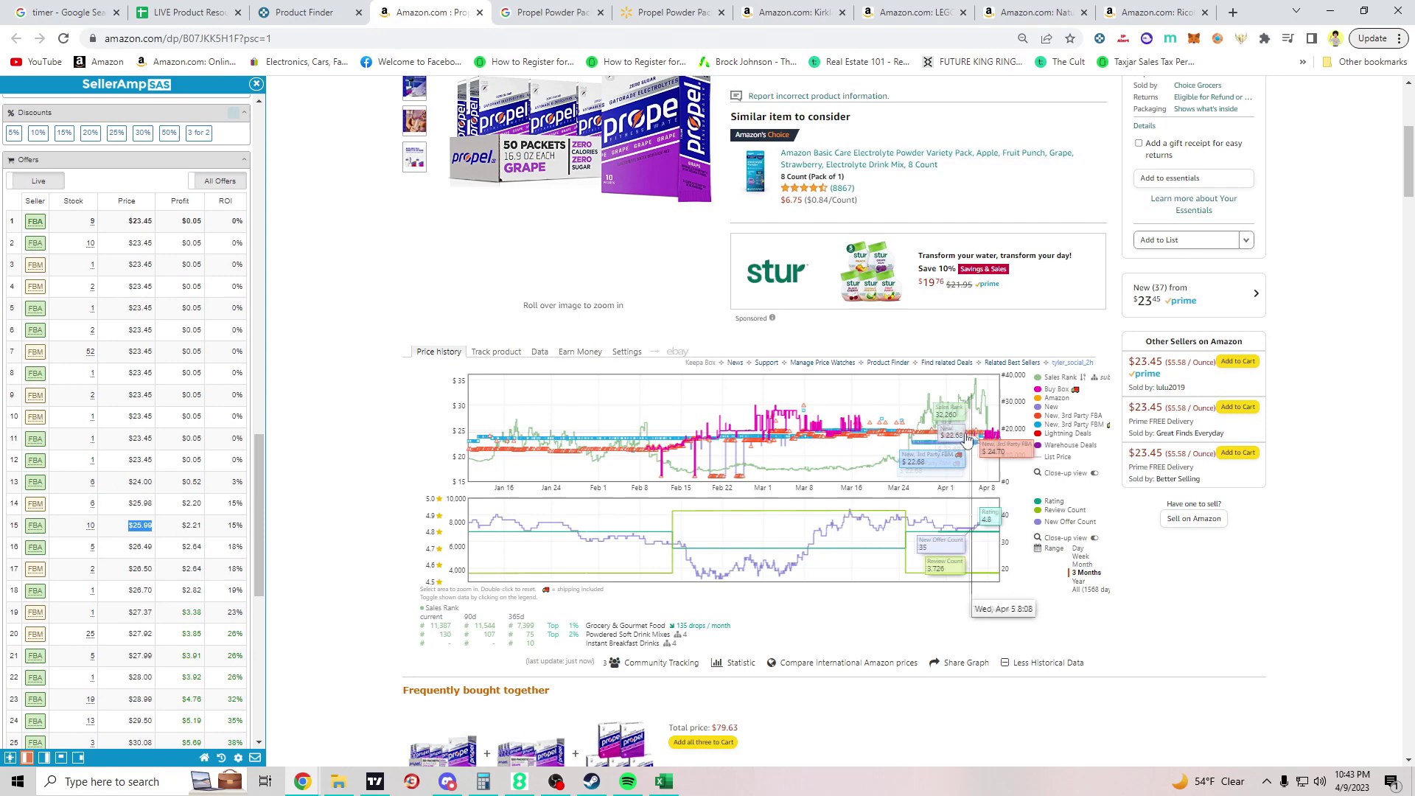
Step: Check the Keepa price history over one month and three months, and review the total 30-day sales in the offers data
{"action": "left_click", "coordinate": [1081, 564]}
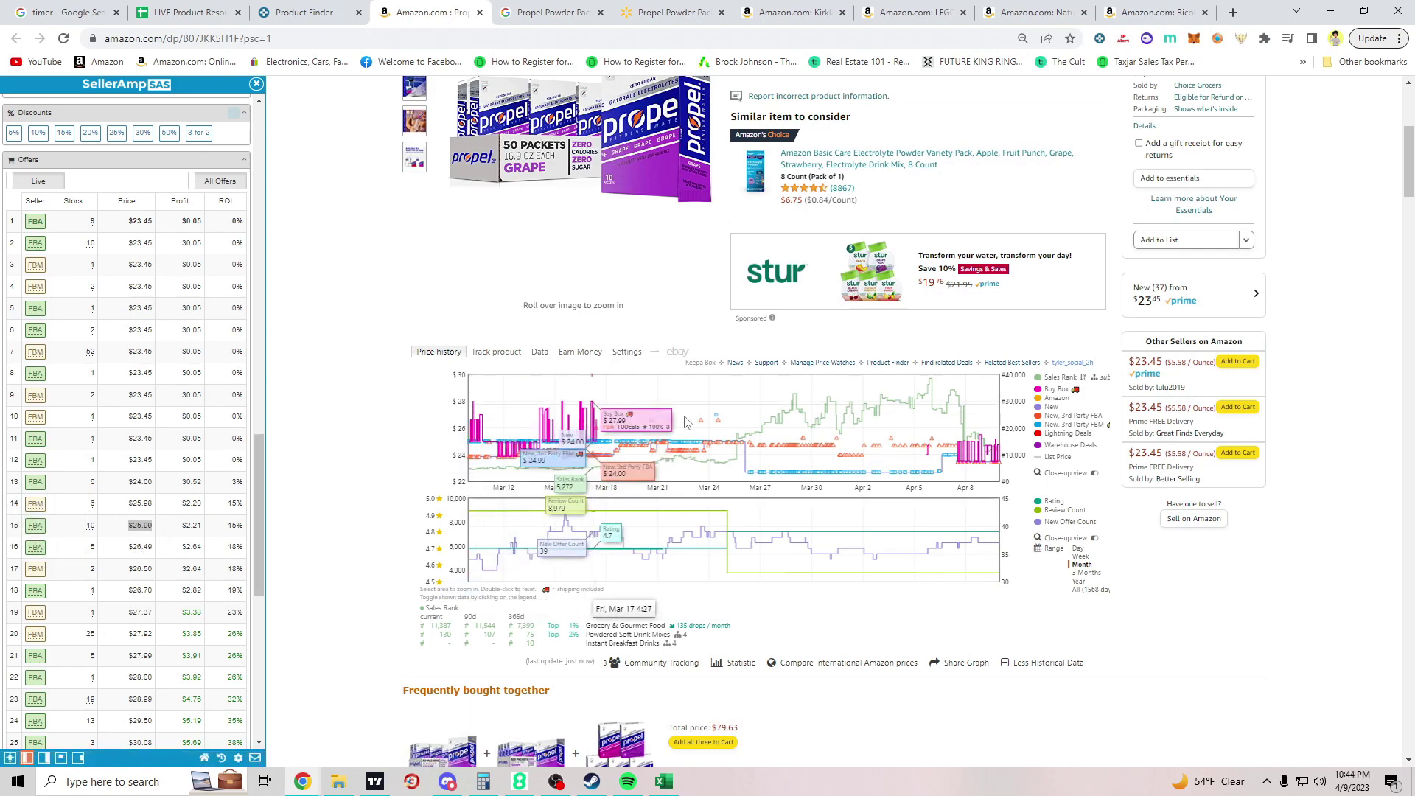
{"action": "left_click", "coordinate": [1088, 574]}
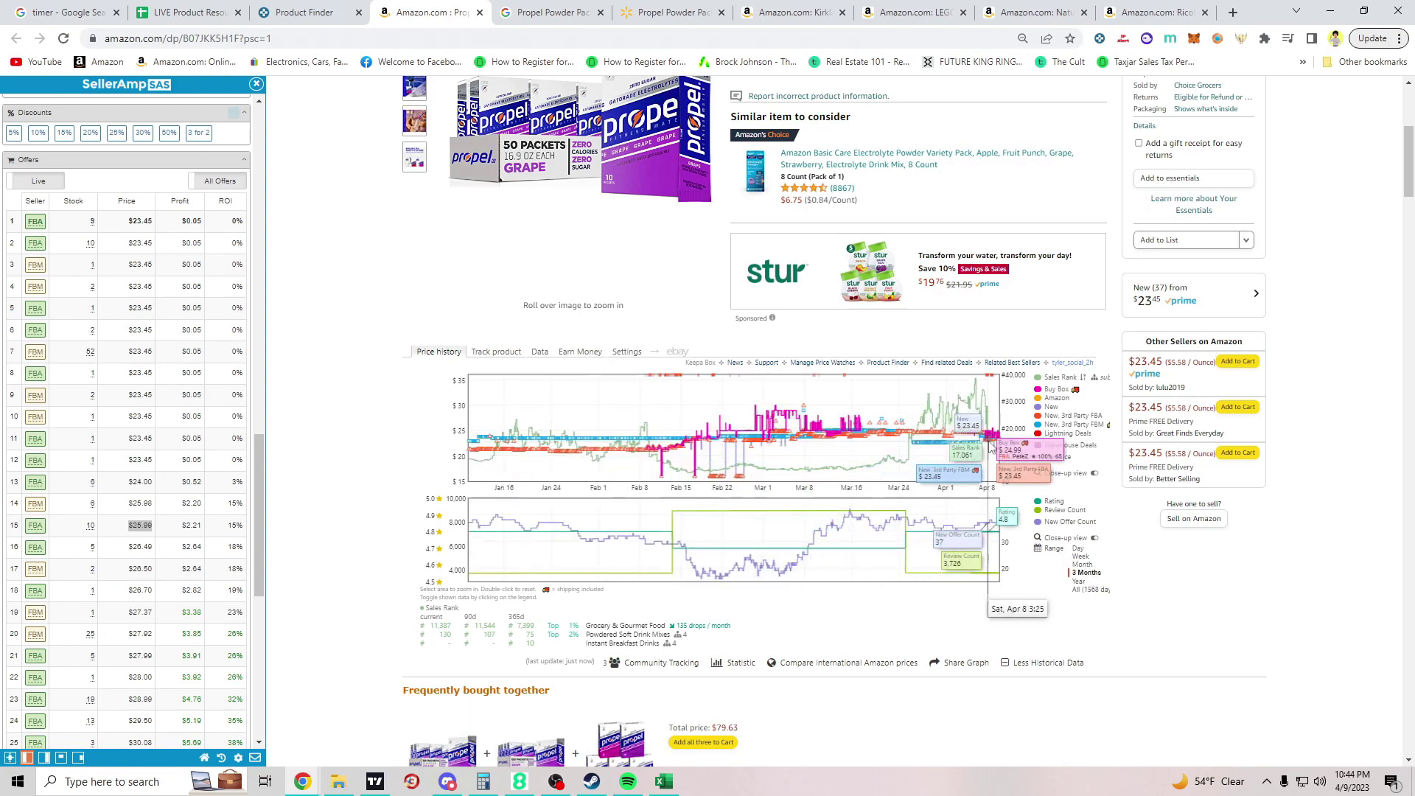
{"action": "left_click", "coordinate": [539, 352]}
{"action": "left_click", "coordinate": [541, 370]}
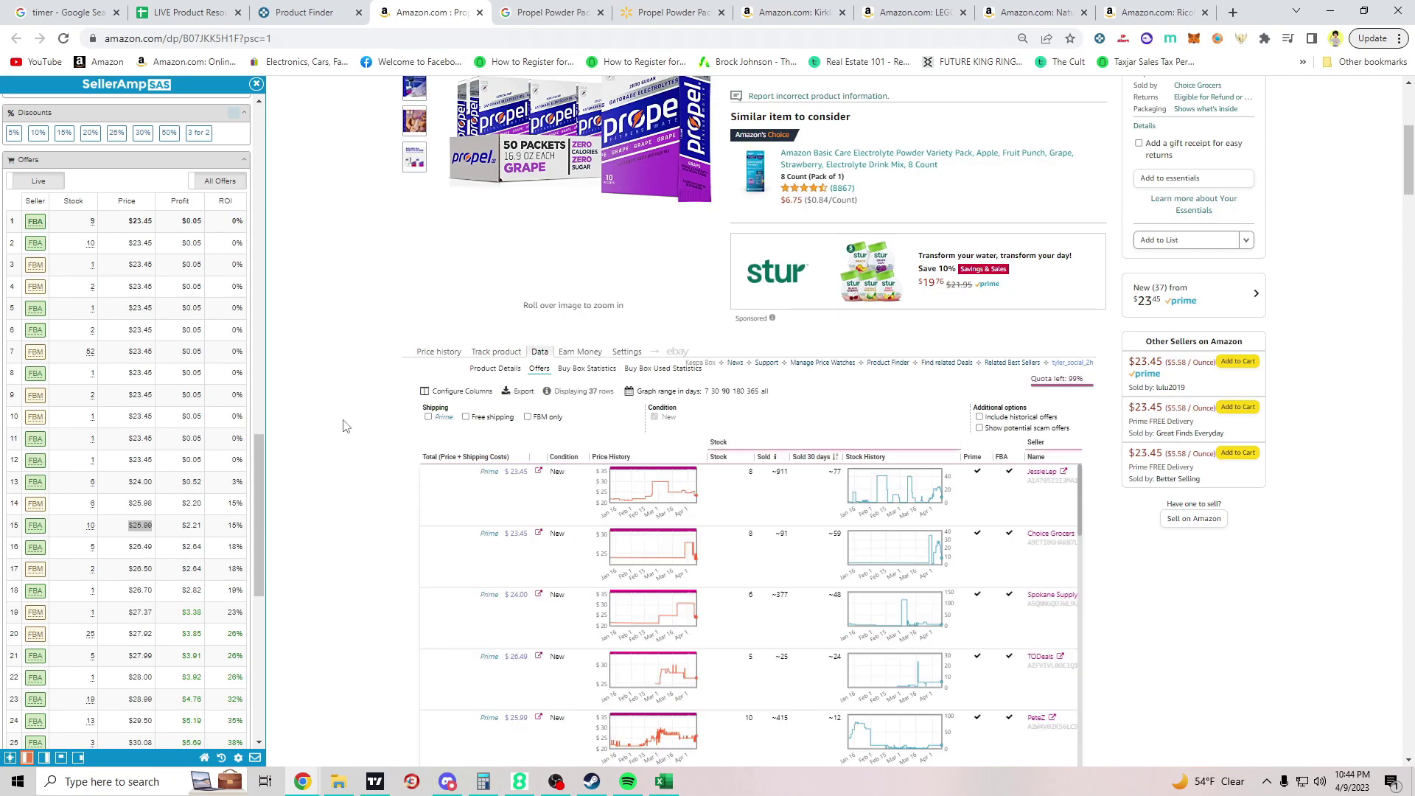
{"action": "scroll", "coordinate": [344, 428], "scroll_direction": "down", "scroll_amount": 3}
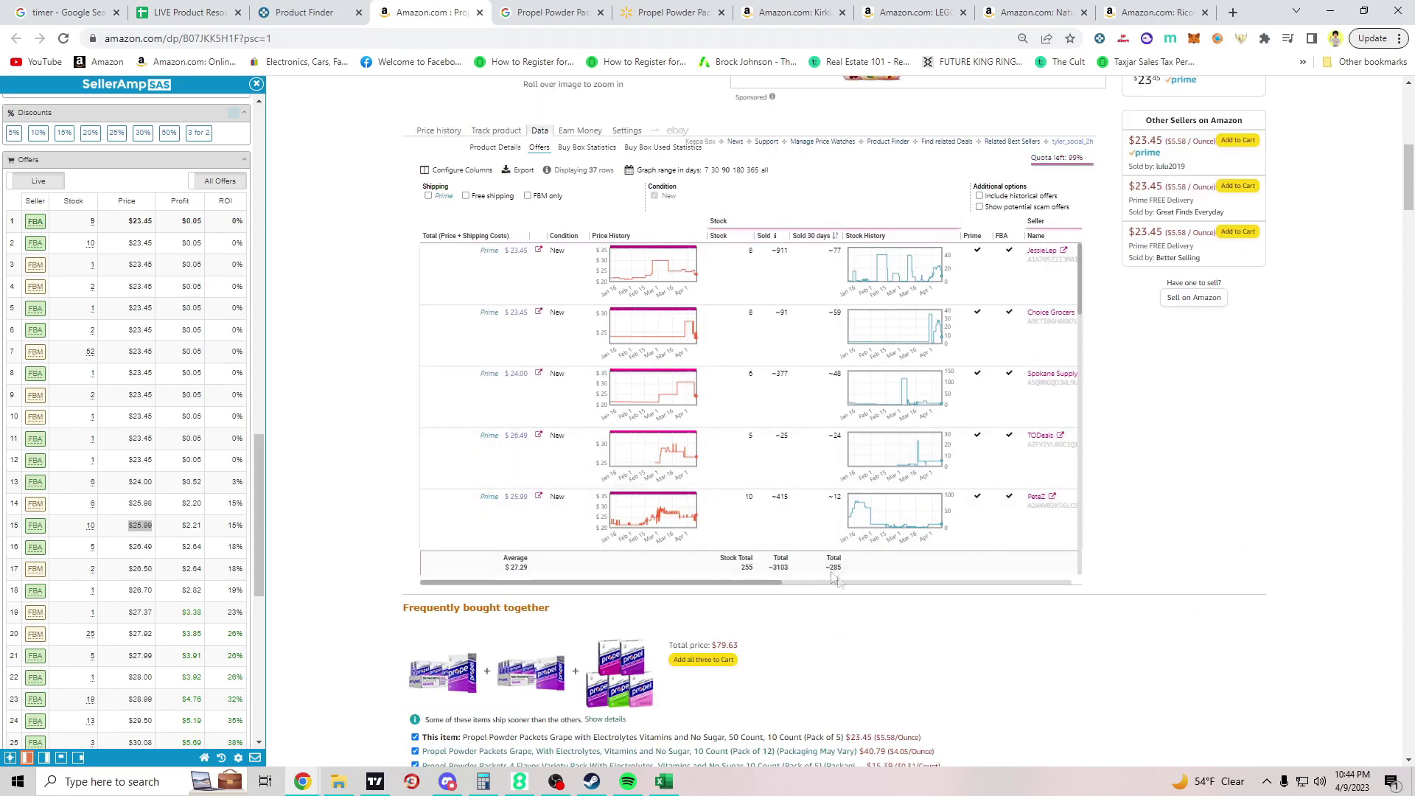
{"action": "scroll", "coordinate": [827, 574], "scroll_direction": "up", "scroll_amount": 3}
Step: Show the Keepa Buy Box statistics and compare the top sellers' win percentages and FBA status
{"action": "left_click", "coordinate": [590, 371]}
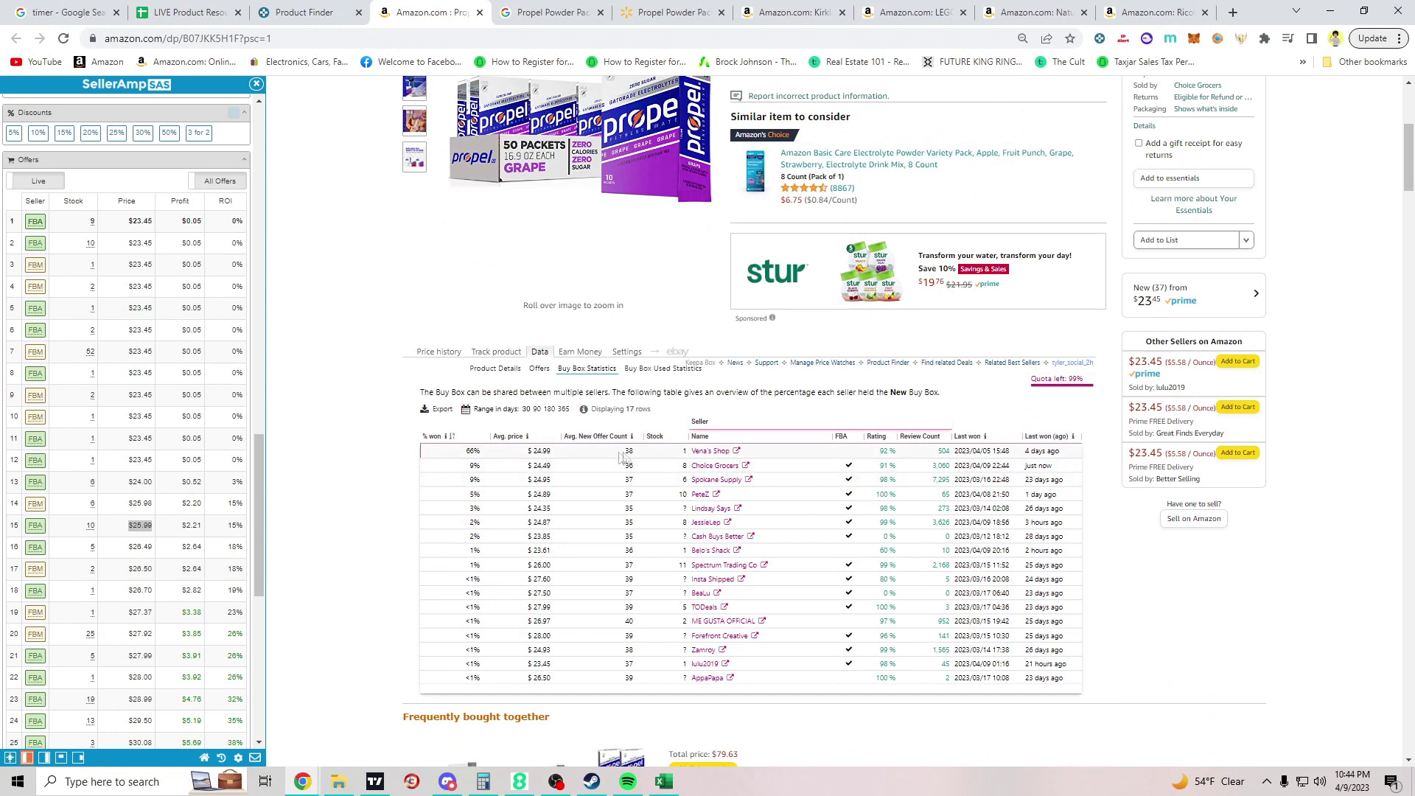
{"action": "left_click", "coordinate": [467, 452]}
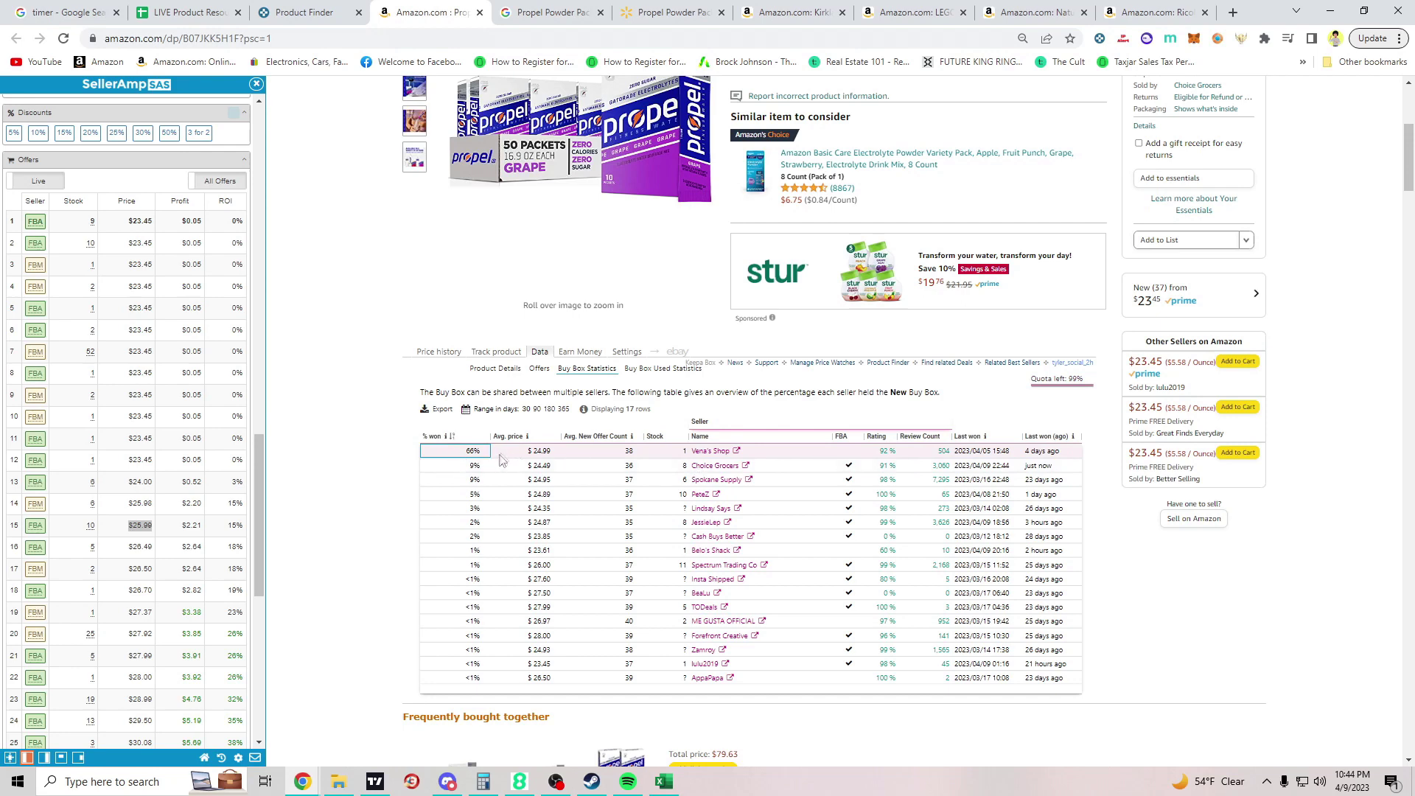
{"action": "left_click", "coordinate": [803, 456]}
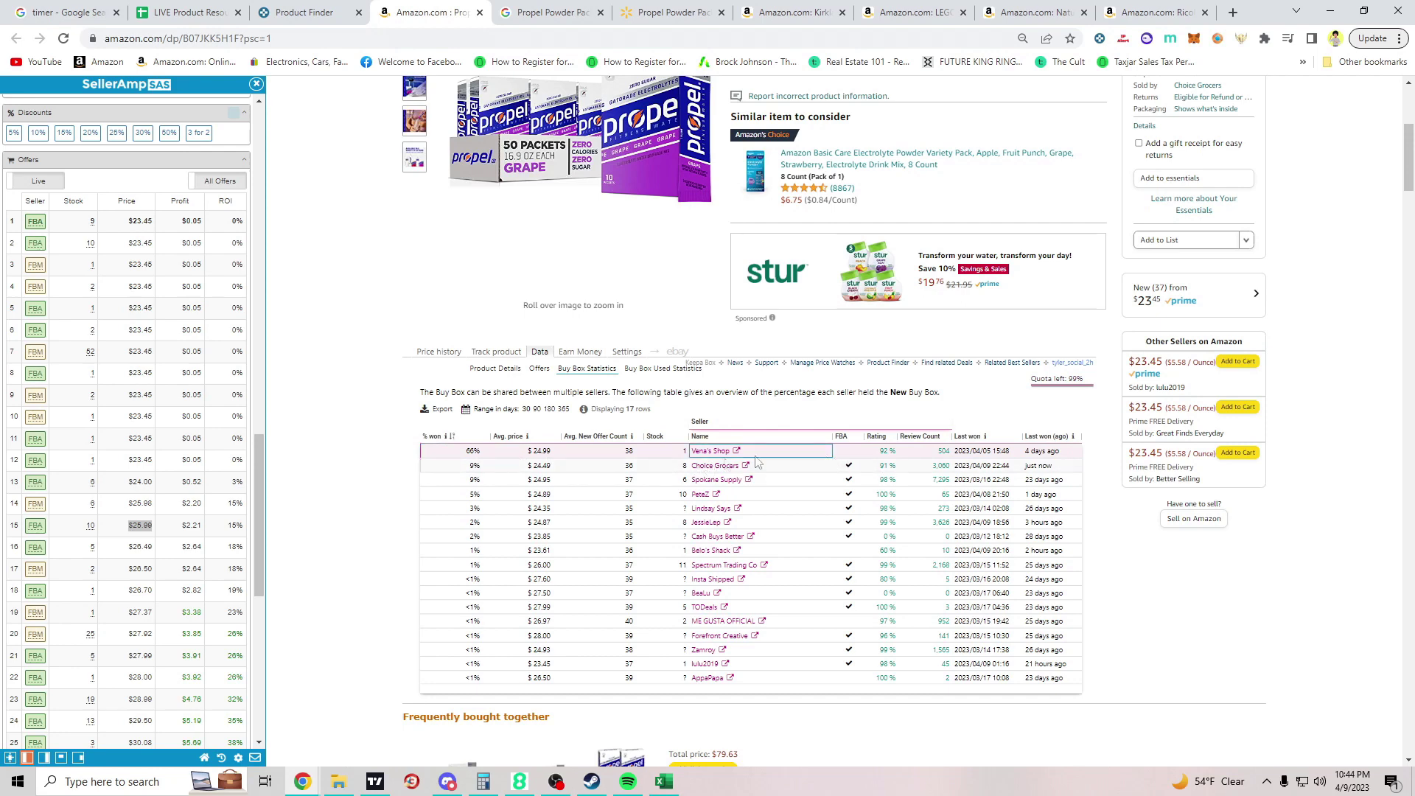
{"action": "left_click", "coordinate": [849, 466]}
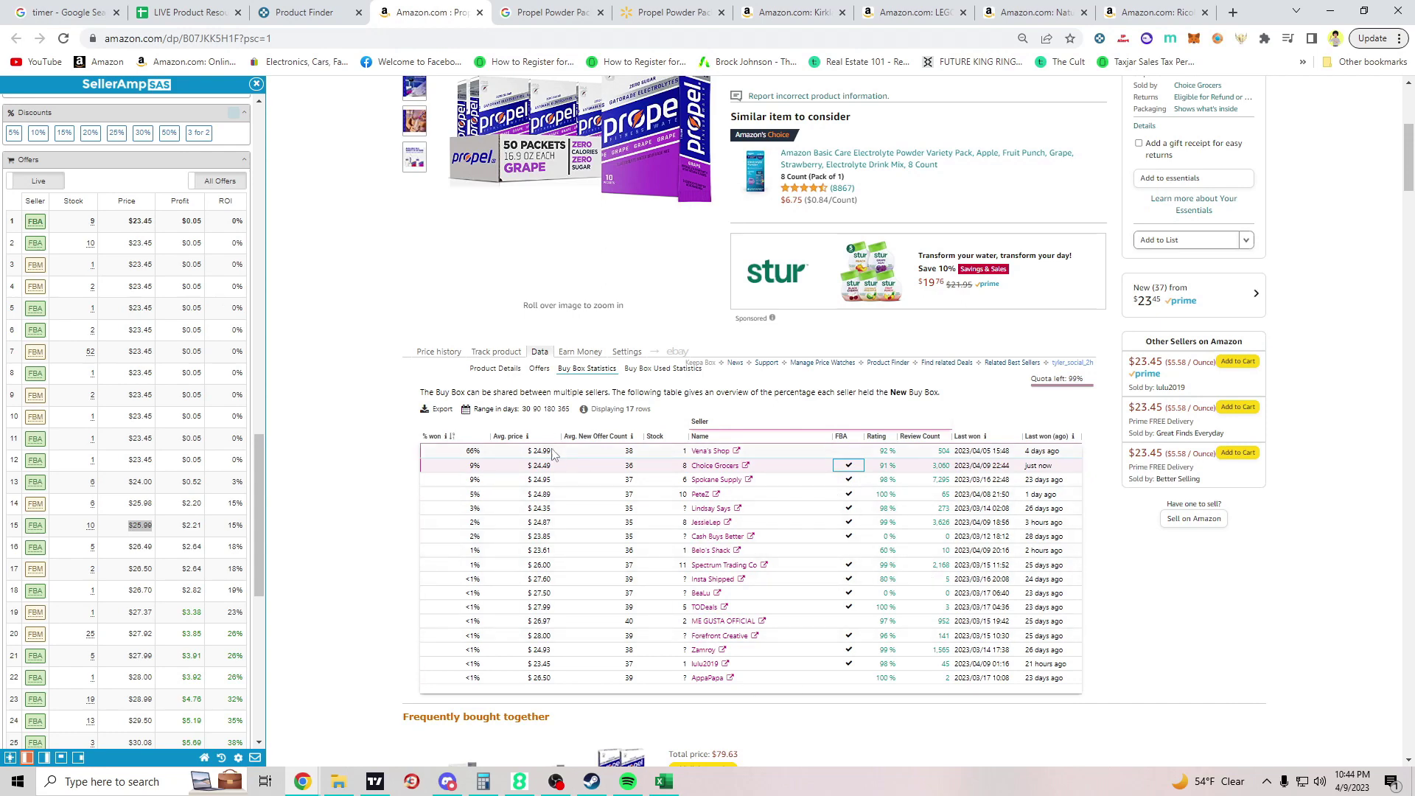
Step: Return to the Keepa offers data and examine each seller's stock, 30-day sales and first-seen date
{"action": "left_click", "coordinate": [539, 369]}
{"action": "scroll", "coordinate": [1096, 478], "scroll_direction": "down", "scroll_amount": 2}
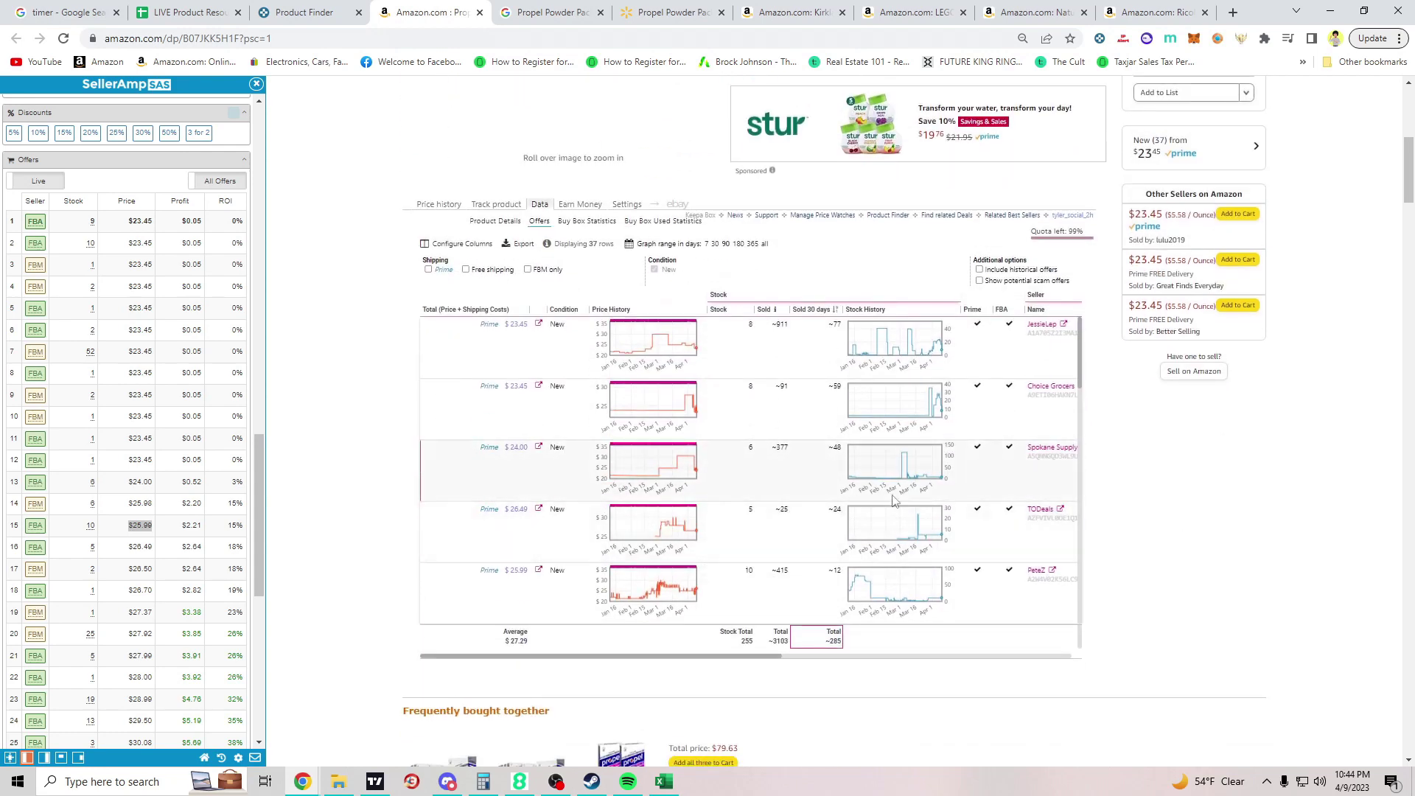
{"action": "scroll", "coordinate": [847, 486], "scroll_direction": "up", "scroll_amount": 1}
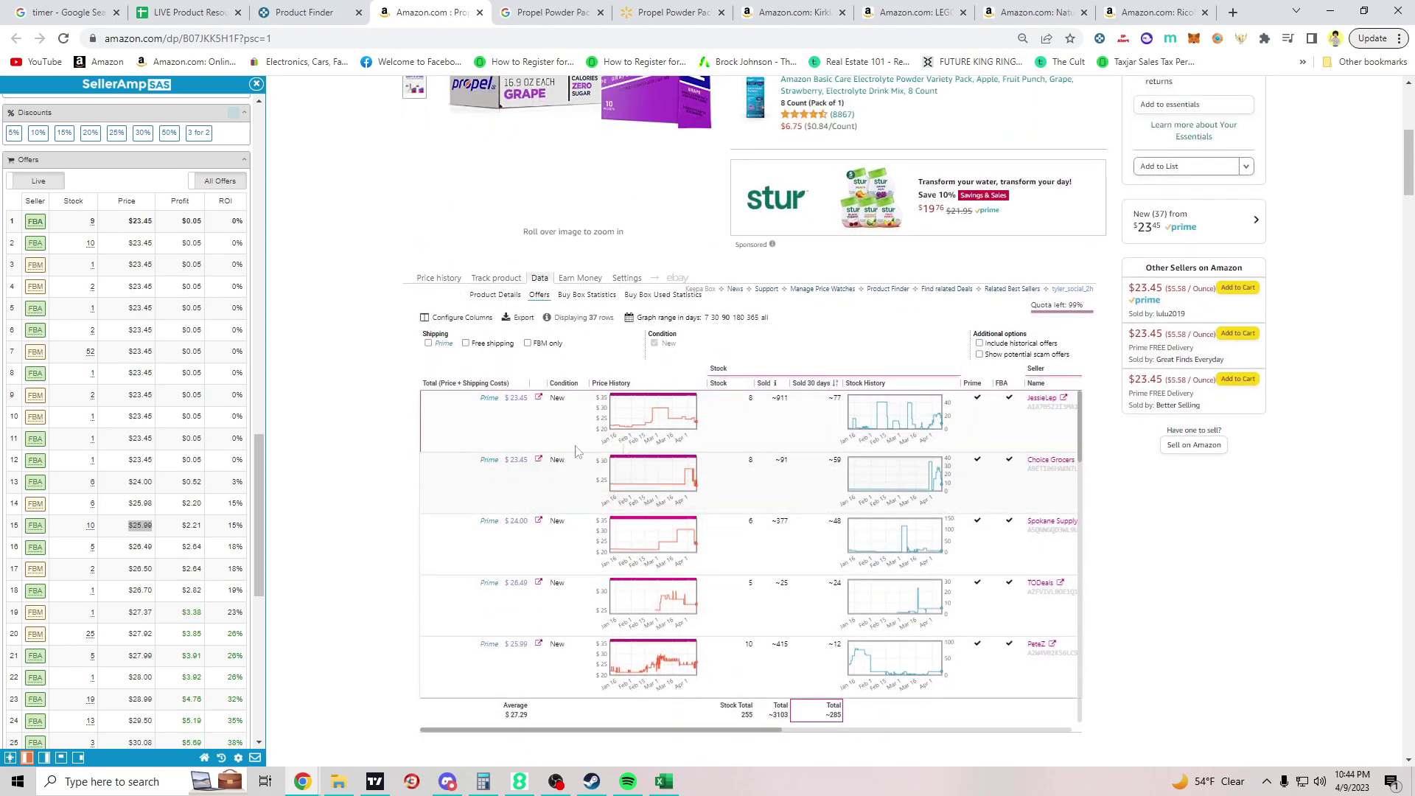
{"action": "scroll", "coordinate": [780, 494], "scroll_direction": "up", "scroll_amount": 1}
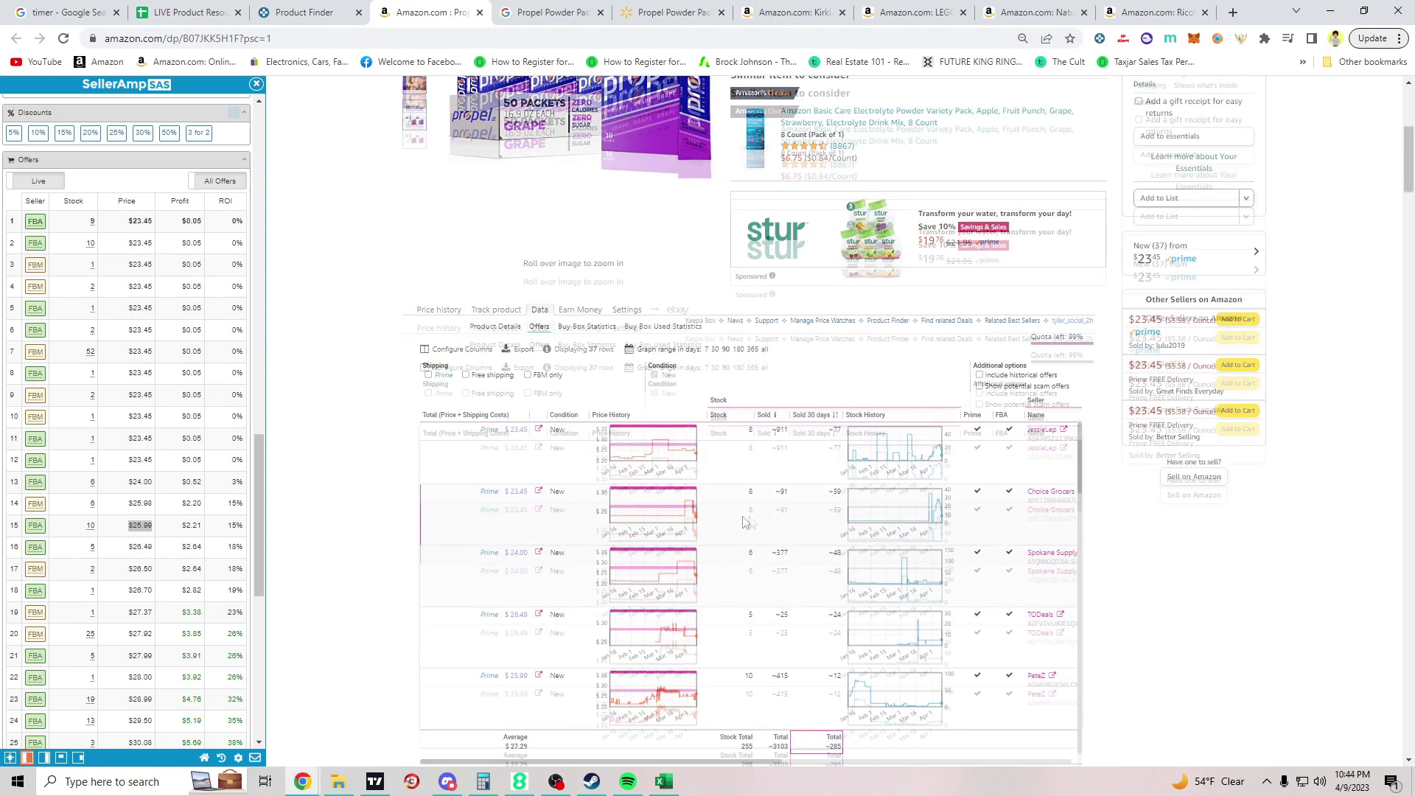
{"action": "scroll", "coordinate": [737, 501], "scroll_direction": "down", "scroll_amount": 1}
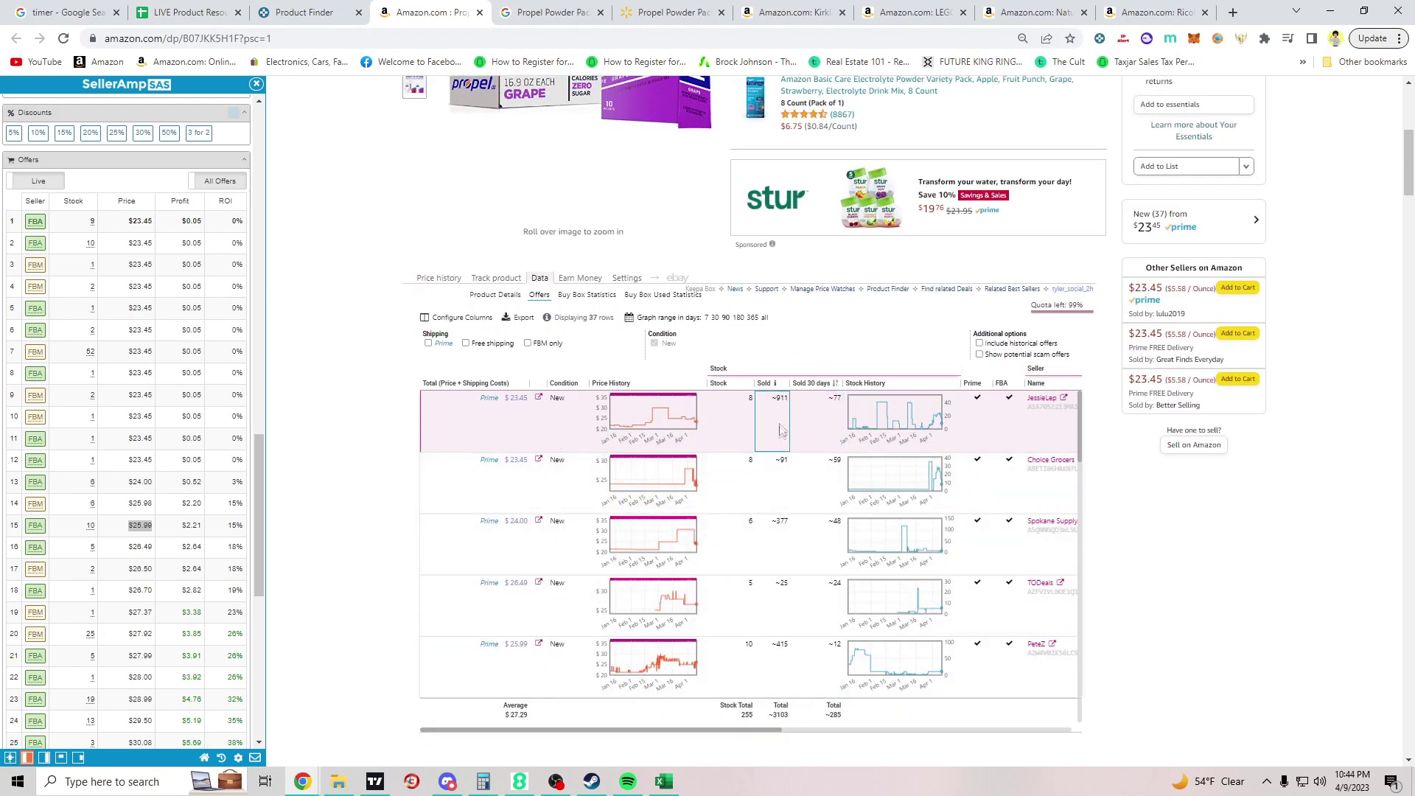
{"action": "left_click_drag", "start_coordinate": [733, 733], "coordinate": [1023, 733]}
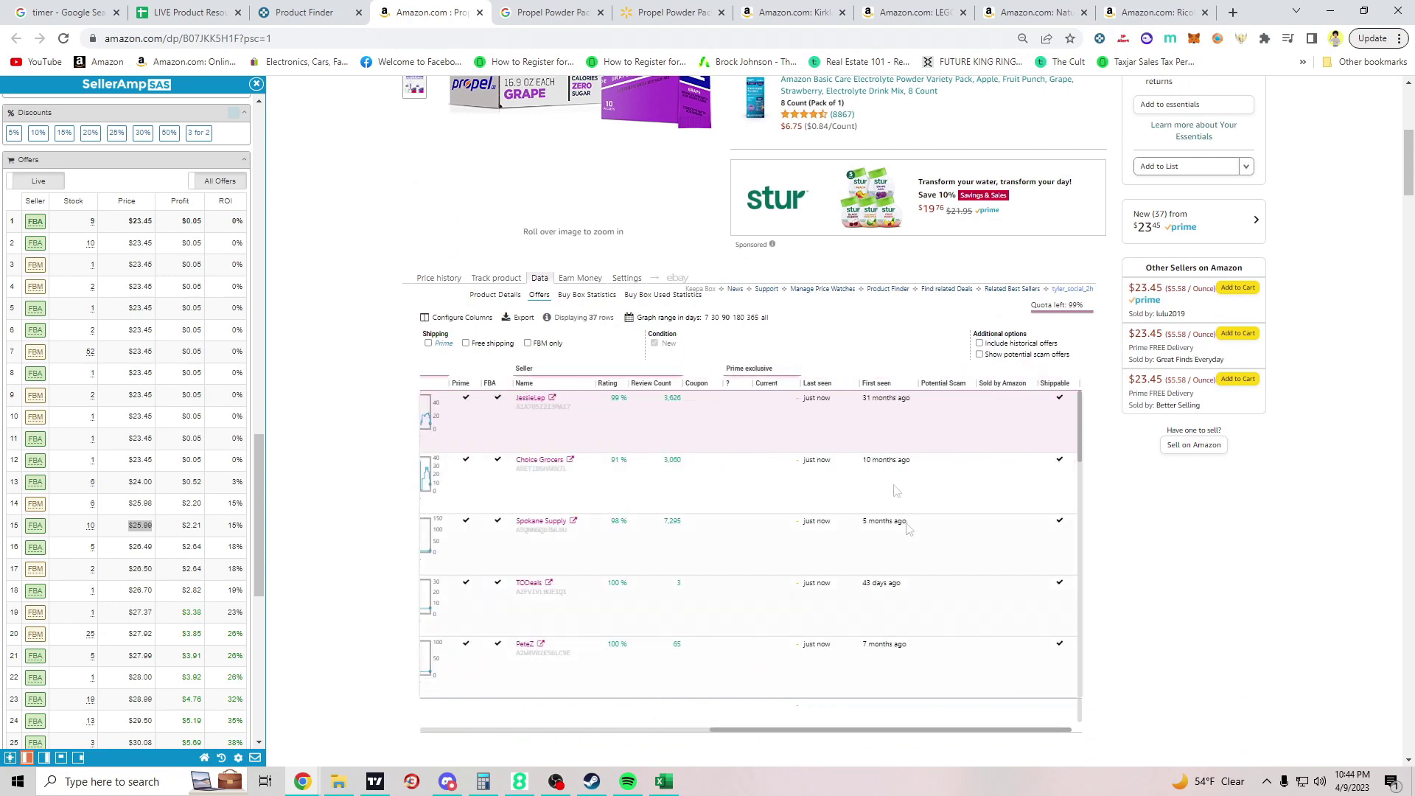
{"action": "left_click_drag", "start_coordinate": [922, 729], "coordinate": [677, 695]}
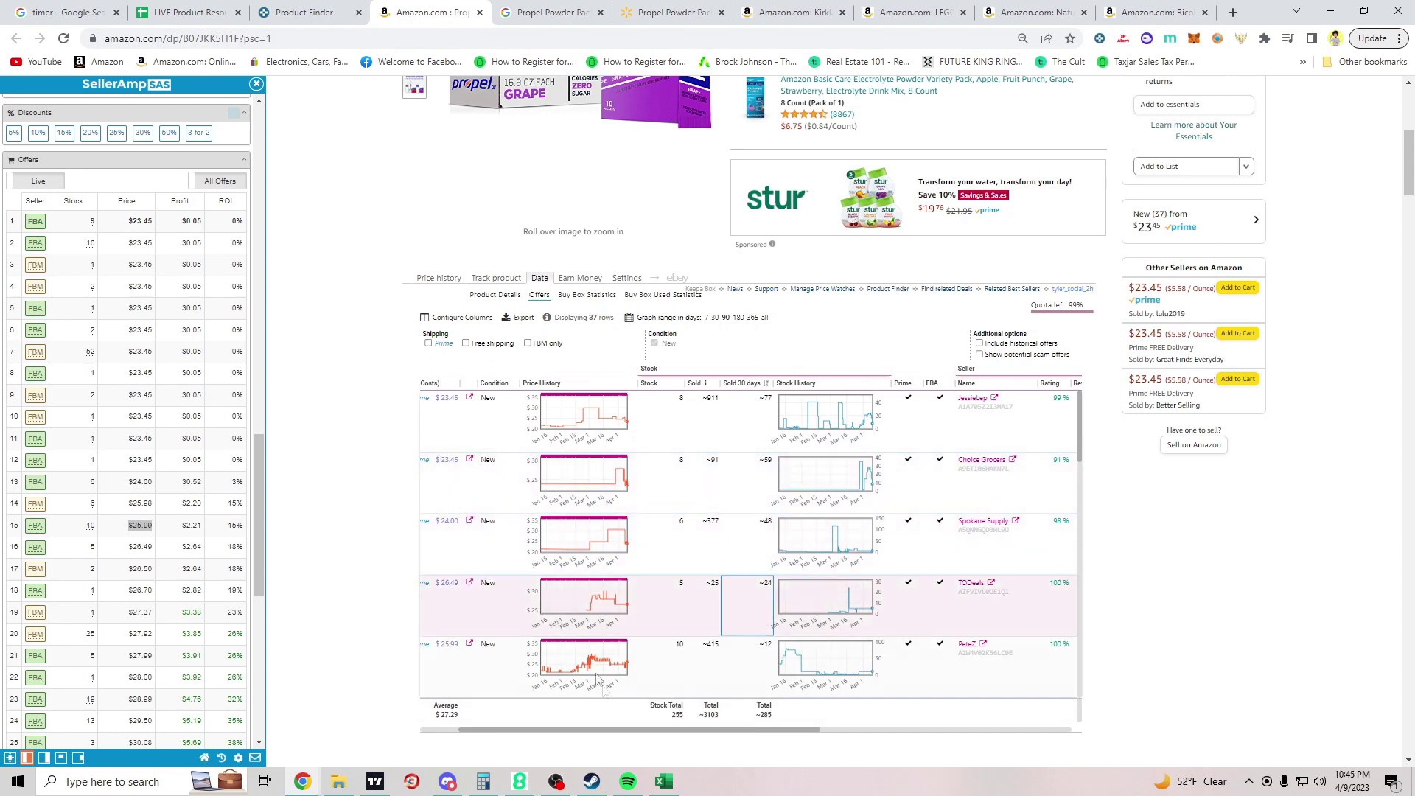
Step: Go through the remaining Keepa offers and compare the lower-ranked sellers' prices, sold quantities and stock histories
{"action": "left_click_drag", "start_coordinate": [642, 730], "coordinate": [603, 730]}
{"action": "scroll", "coordinate": [805, 599], "scroll_direction": "down", "scroll_amount": 2}
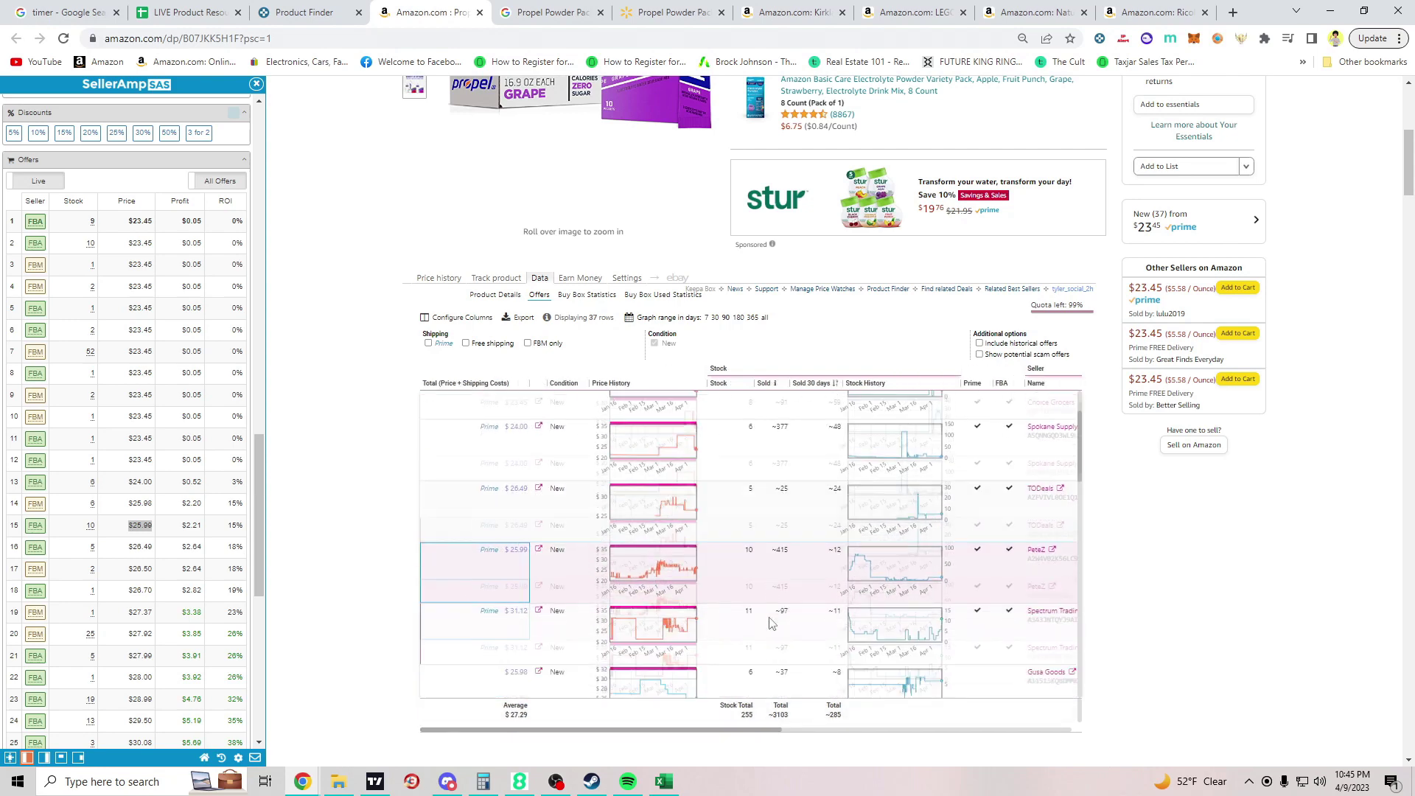
{"action": "mouse_move", "coordinate": [667, 575]}
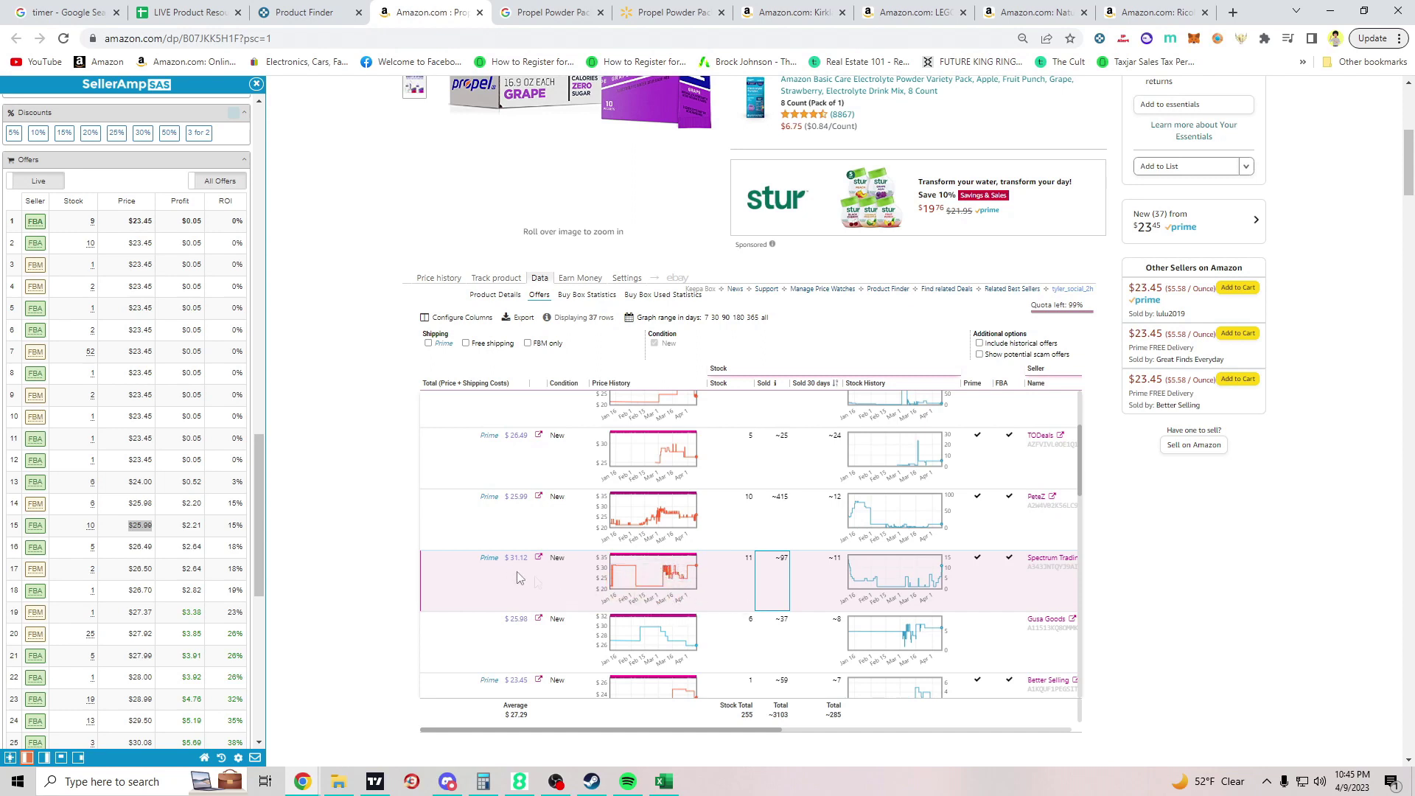
{"action": "left_click_drag", "start_coordinate": [730, 733], "coordinate": [1000, 746]}
{"action": "left_click_drag", "start_coordinate": [908, 732], "coordinate": [640, 714]}
{"action": "scroll", "coordinate": [632, 594], "scroll_direction": "down", "scroll_amount": 3}
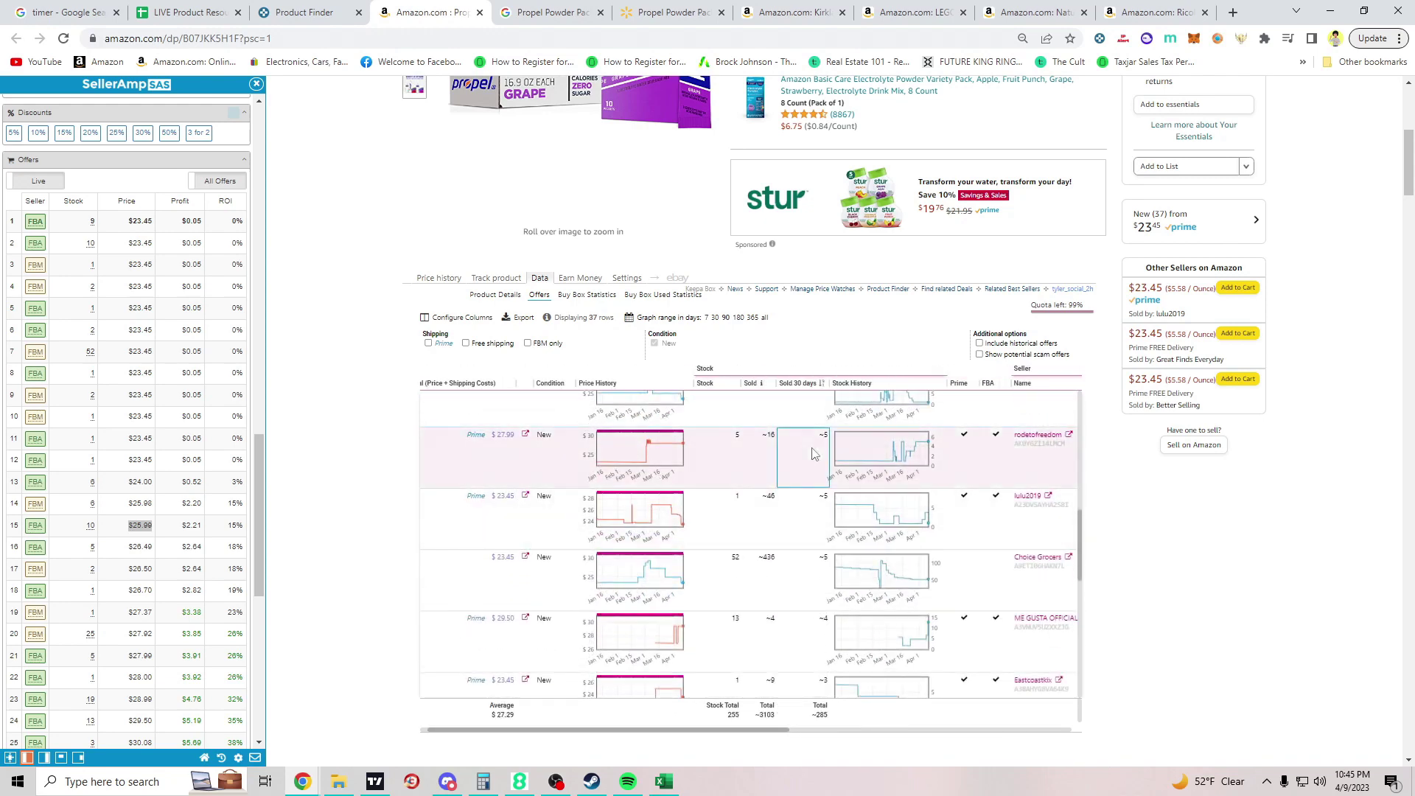
{"action": "mouse_move", "coordinate": [689, 730]}
{"action": "left_mouse_down"}
{"action": "mouse_move", "coordinate": [965, 739]}
{"action": "mouse_move", "coordinate": [689, 734]}
{"action": "left_mouse_up"}
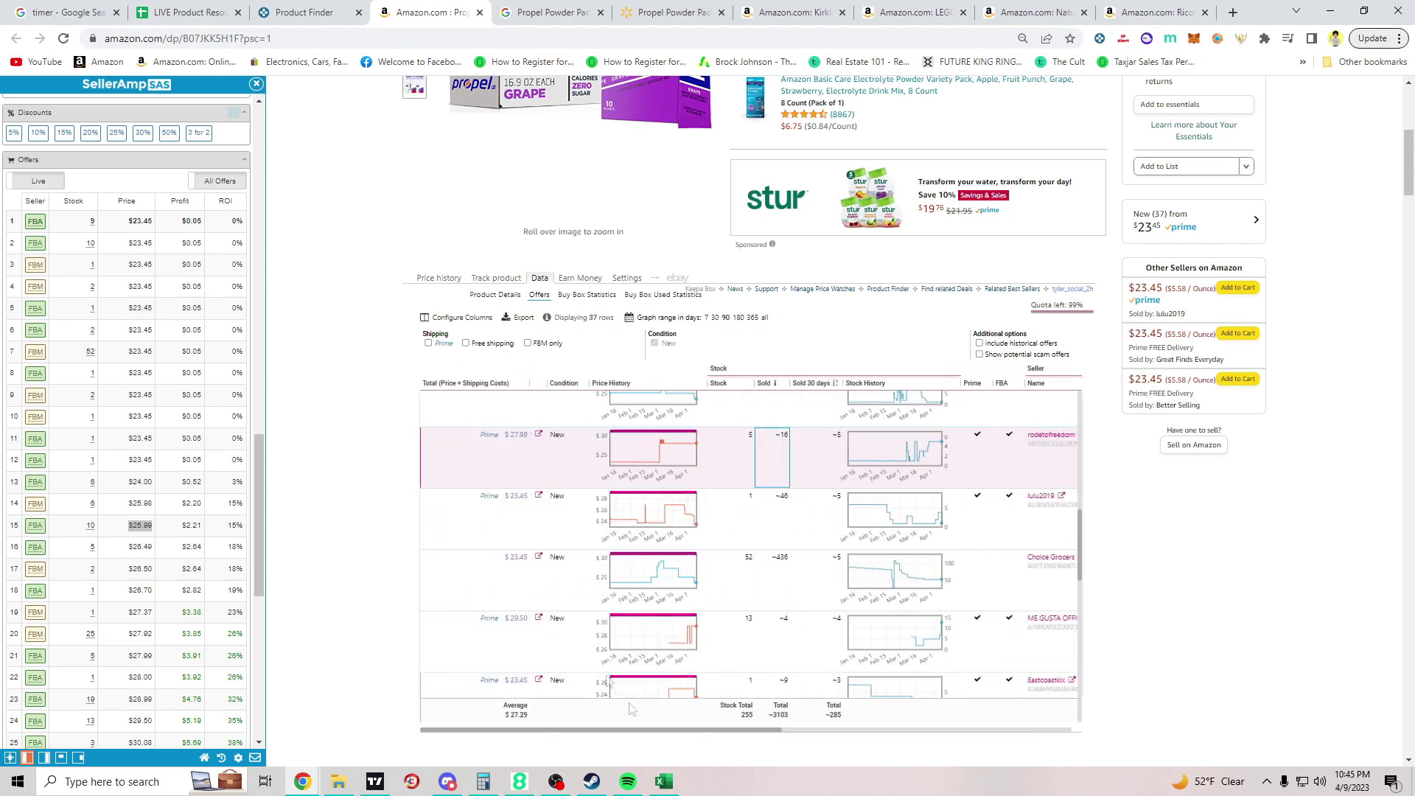
Step: View the Keepa price history over one month and cross-check it against the offers data
{"action": "left_click", "coordinate": [445, 279]}
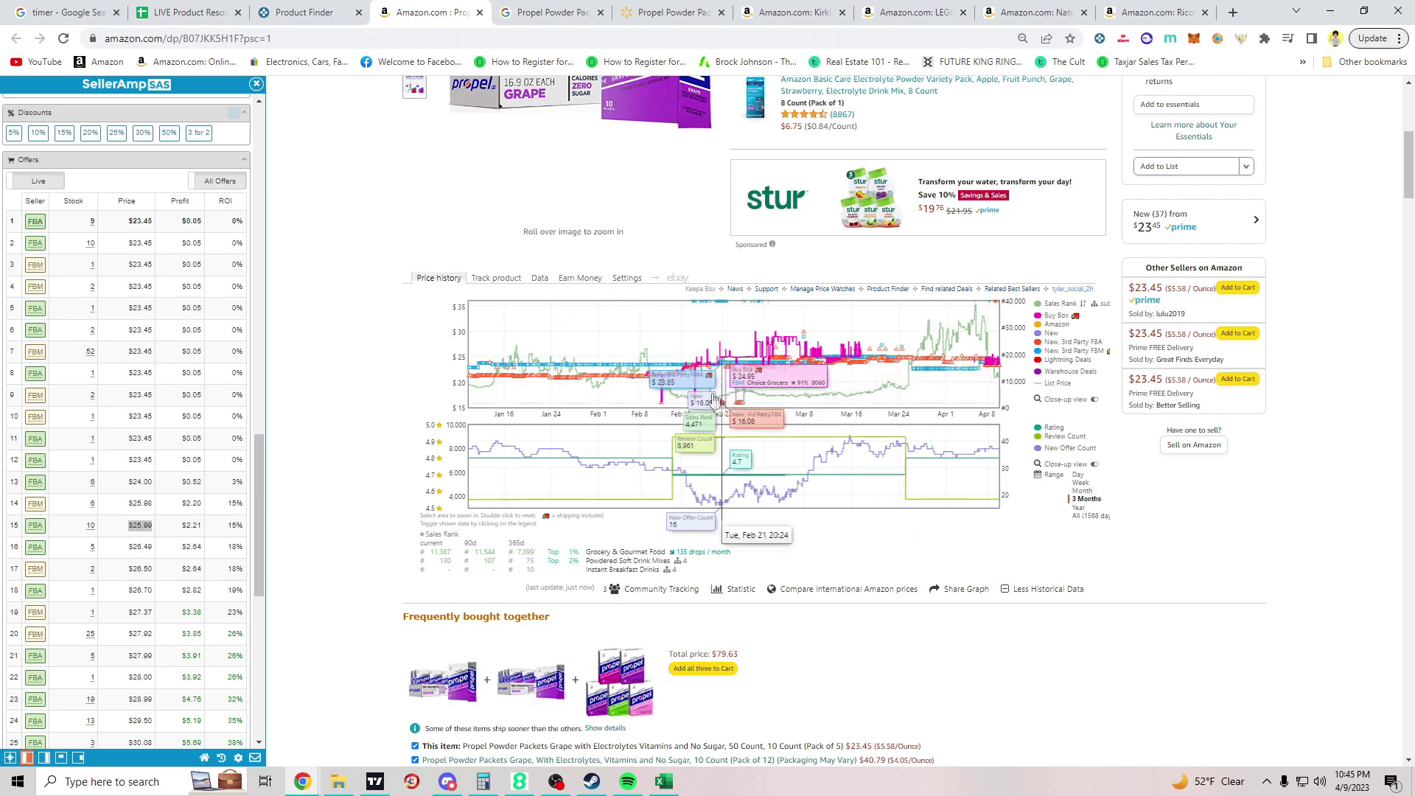
{"action": "left_click", "coordinate": [1081, 491]}
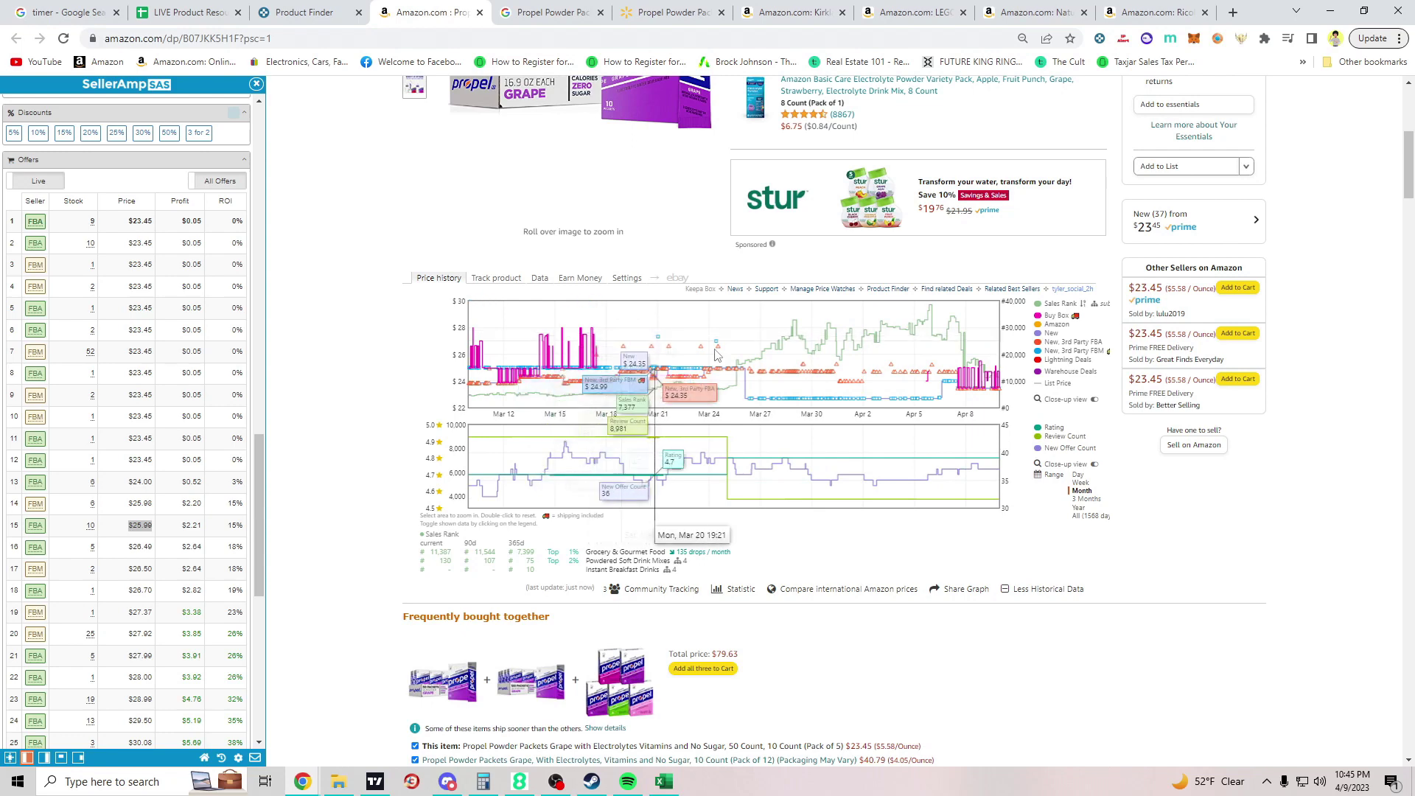
{"action": "left_click", "coordinate": [539, 278]}
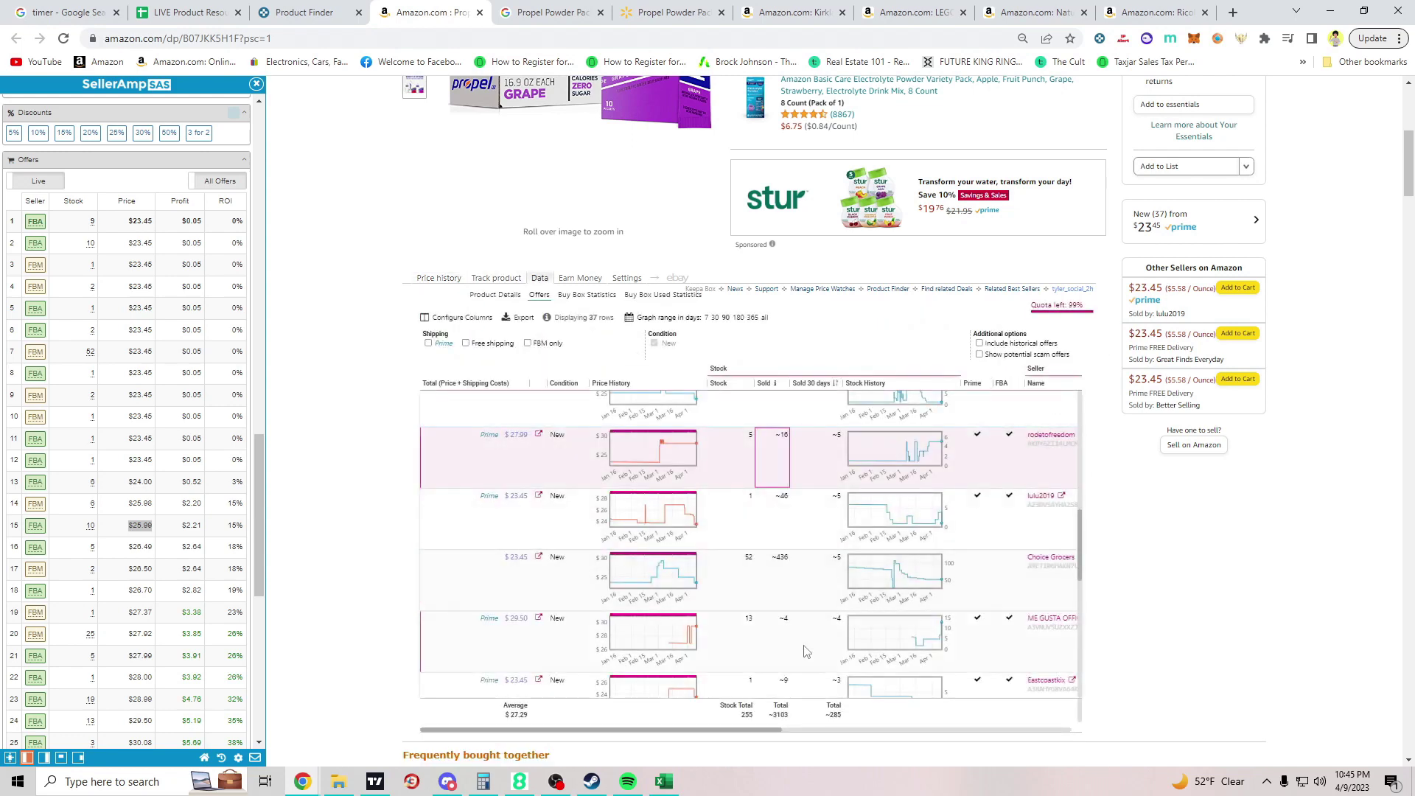
{"action": "left_click", "coordinate": [438, 279]}
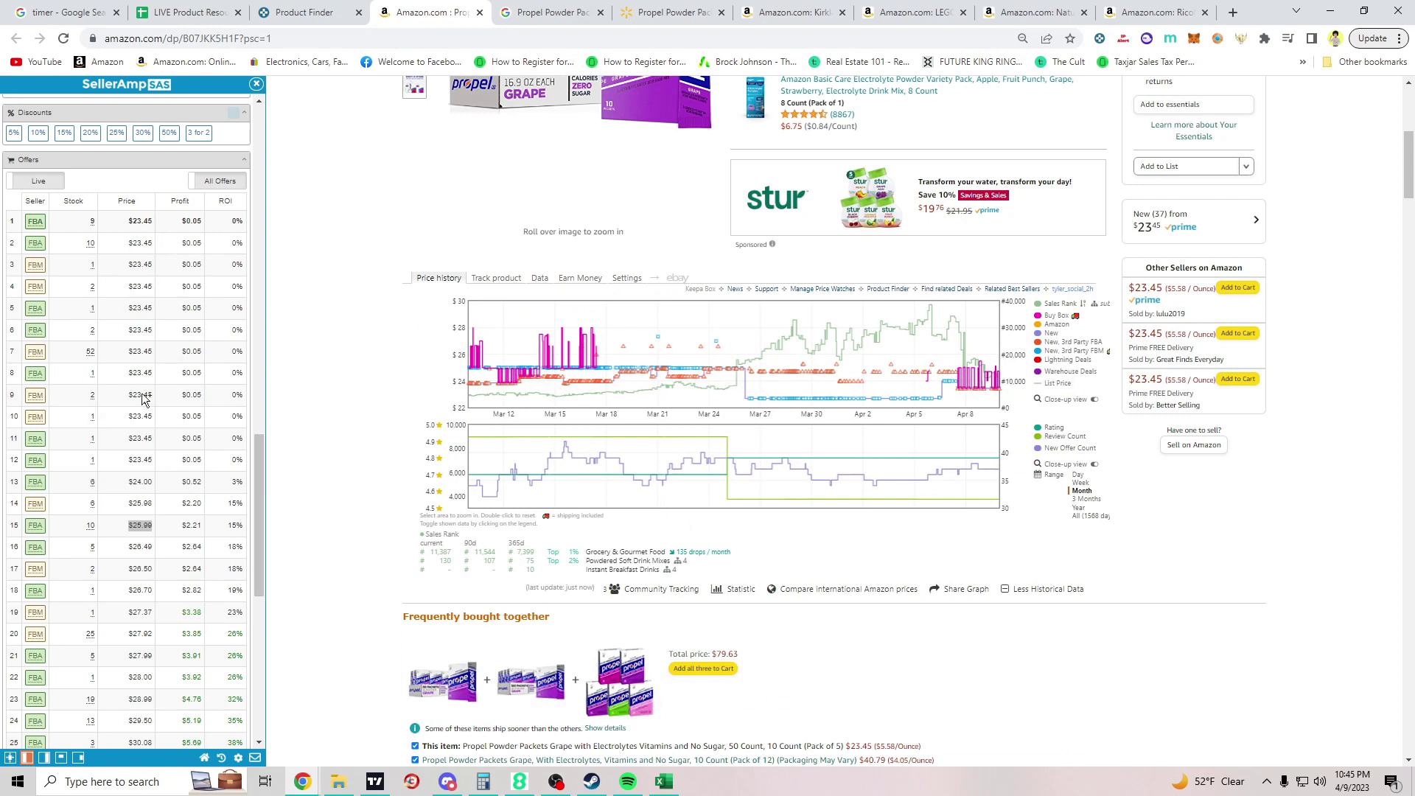
Step: Compare the SellerAmp offers' prices and profits with the Buy Box movements in the one-month price history
{"action": "scroll", "coordinate": [169, 470], "scroll_direction": "down", "scroll_amount": 1}
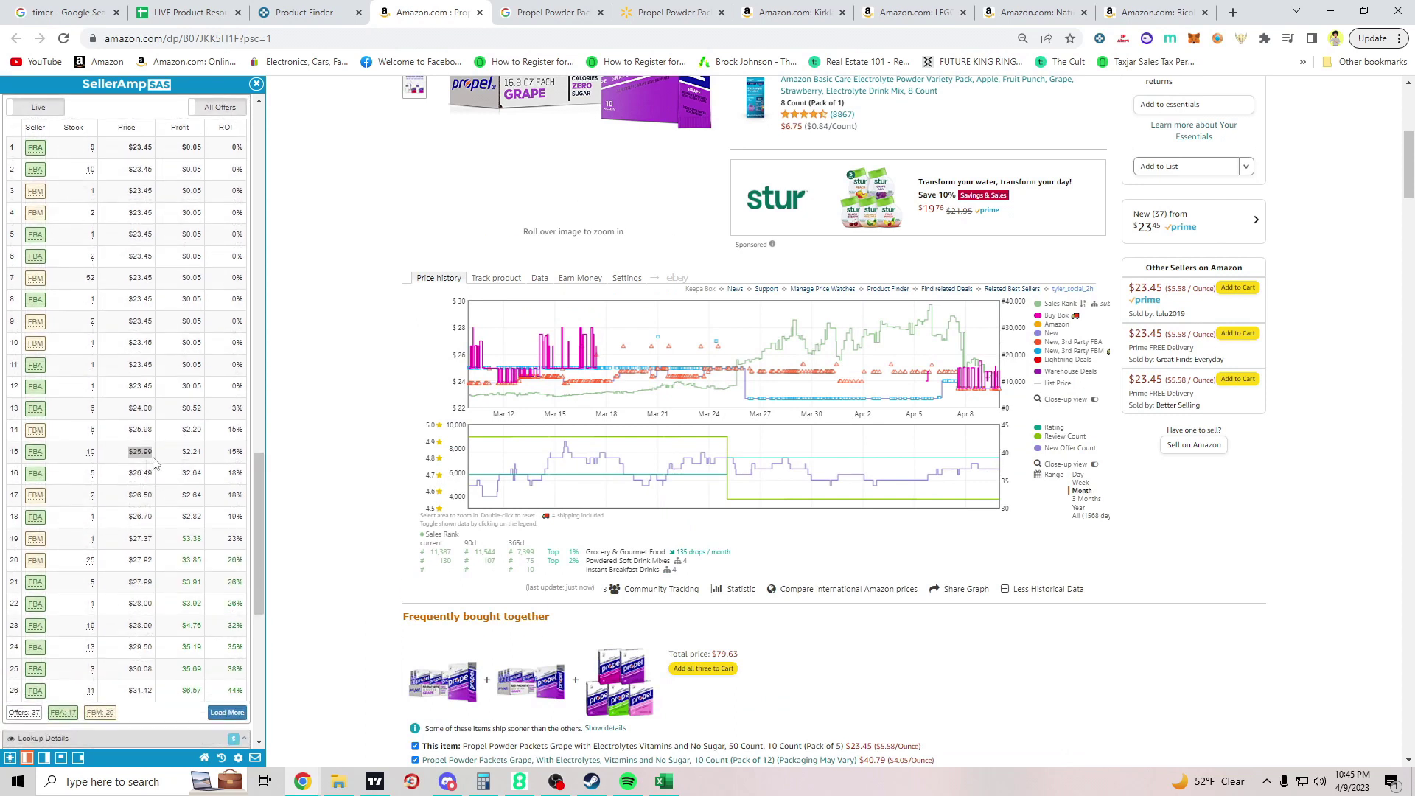
{"action": "scroll", "coordinate": [567, 457], "scroll_direction": "up", "scroll_amount": 3}
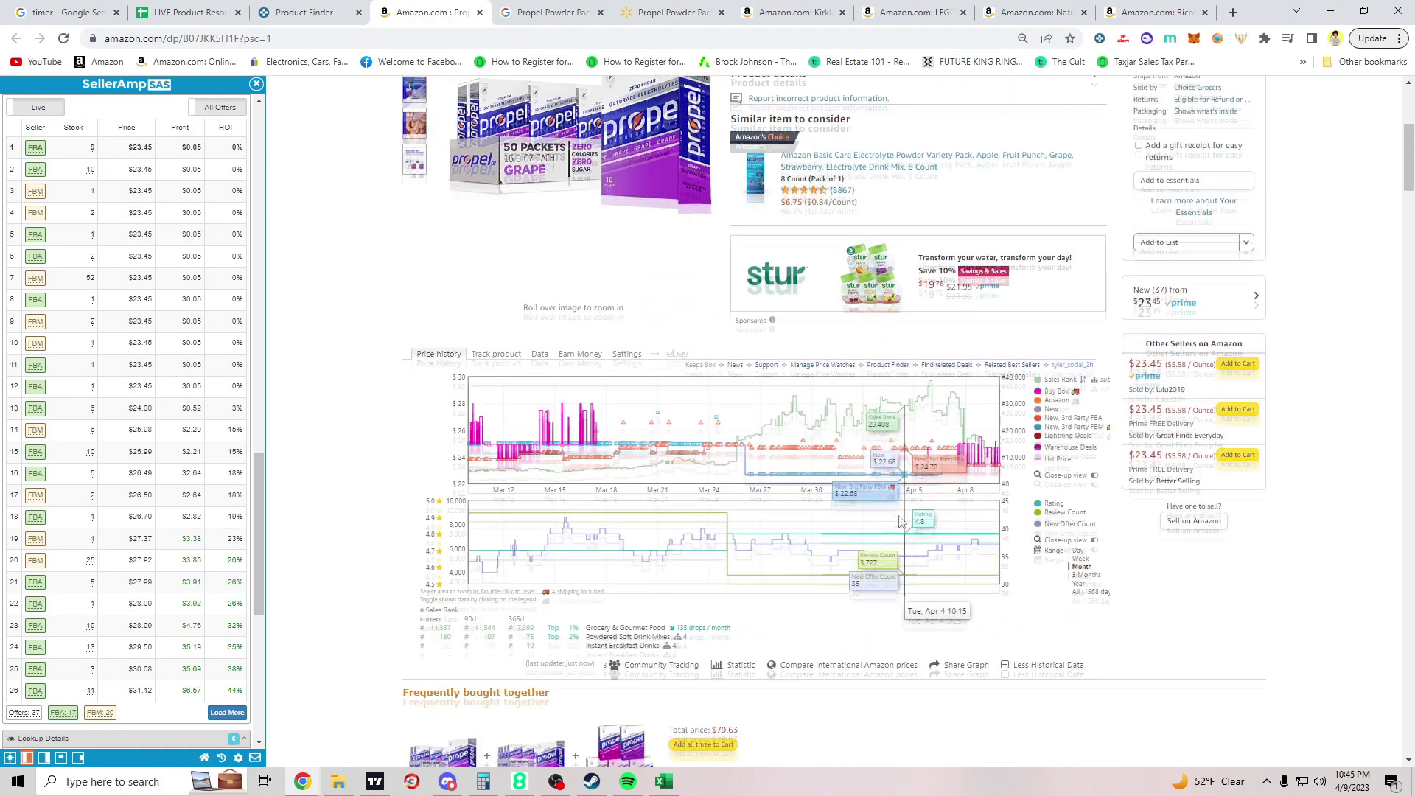
{"action": "scroll", "coordinate": [569, 462], "scroll_direction": "down", "scroll_amount": 2}
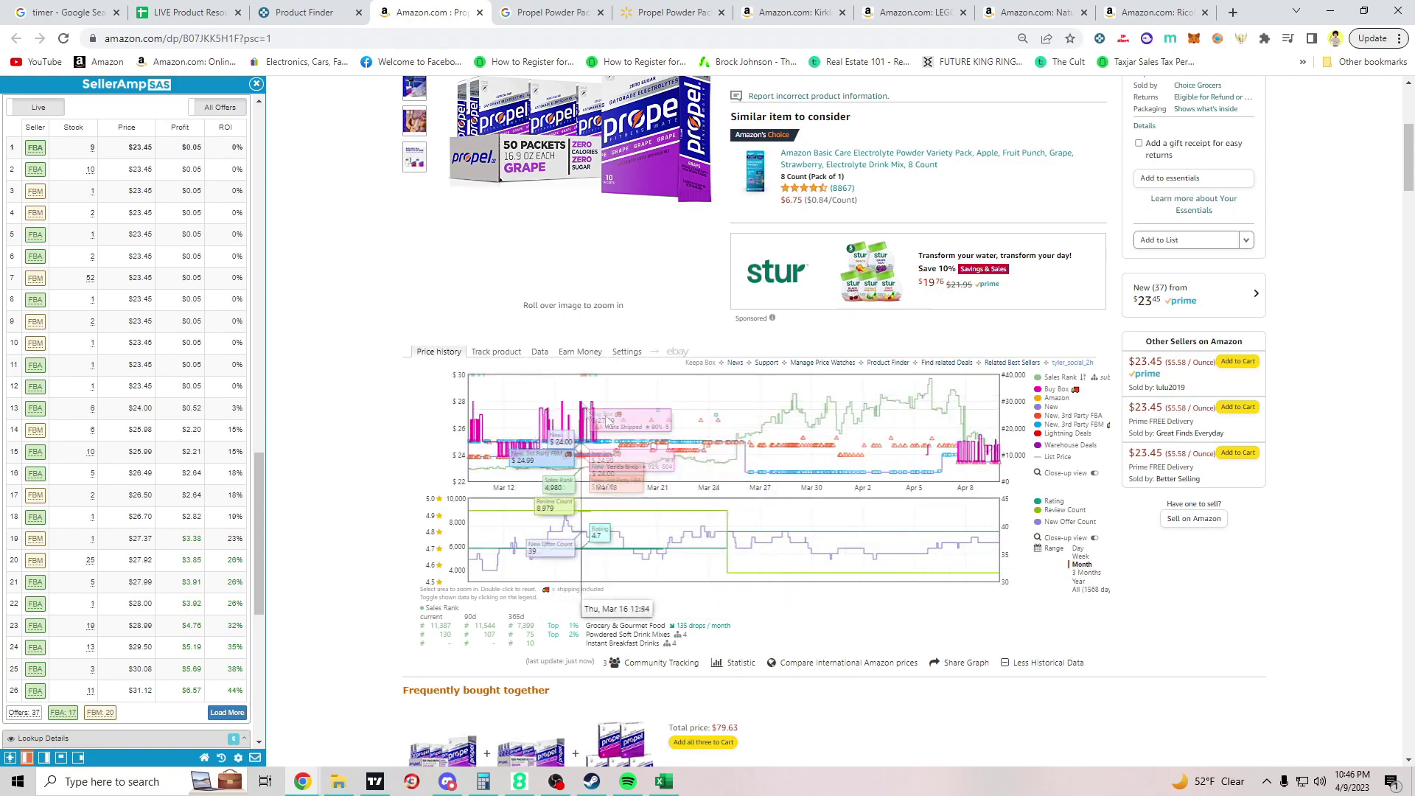
{"action": "scroll", "coordinate": [148, 503], "scroll_direction": "up", "scroll_amount": 7}
{"action": "scroll", "coordinate": [147, 503], "scroll_direction": "down", "scroll_amount": 5}
{"action": "scroll", "coordinate": [154, 504], "scroll_direction": "down", "scroll_amount": 3}
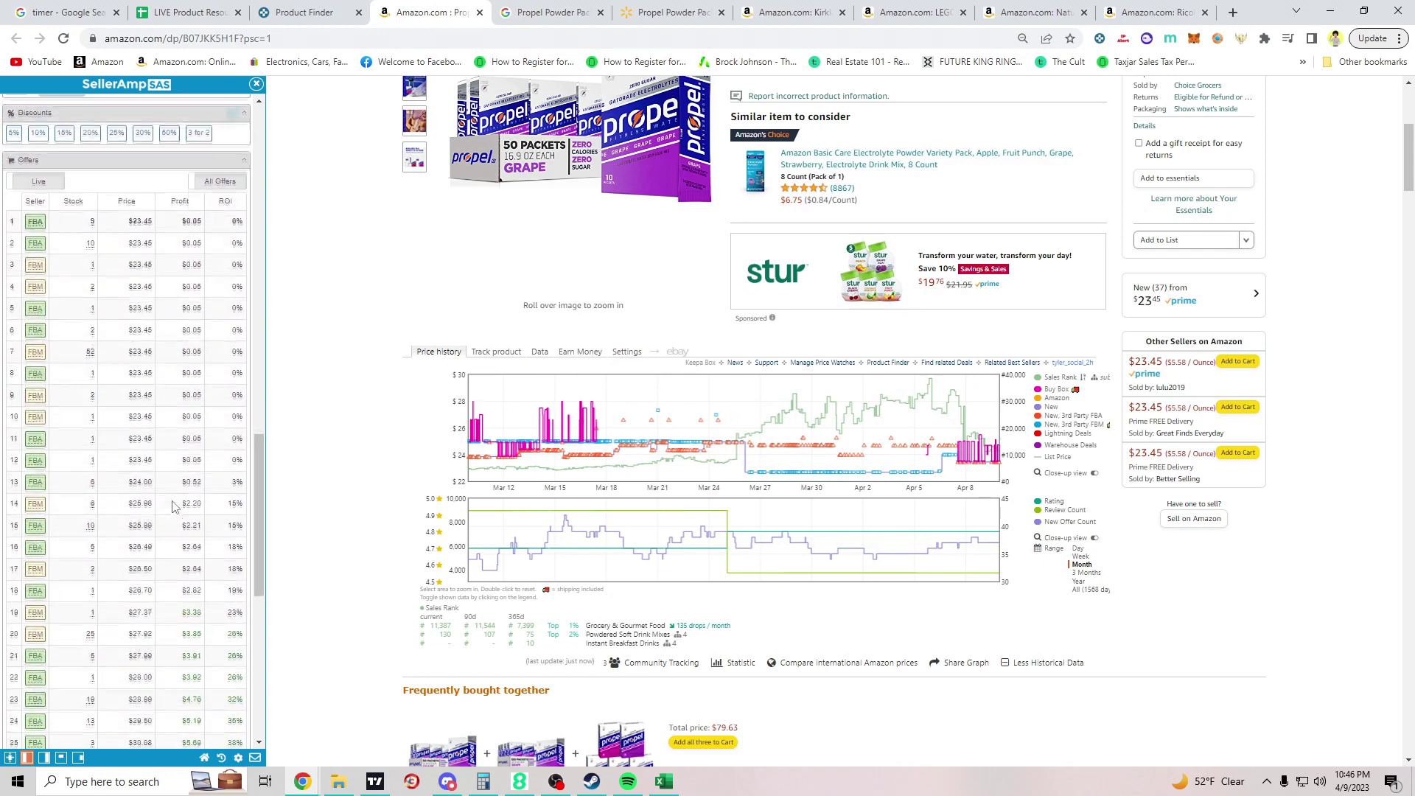
{"action": "scroll", "coordinate": [89, 509], "scroll_direction": "up", "scroll_amount": 5}
{"action": "scroll", "coordinate": [171, 514], "scroll_direction": "down", "scroll_amount": 5}
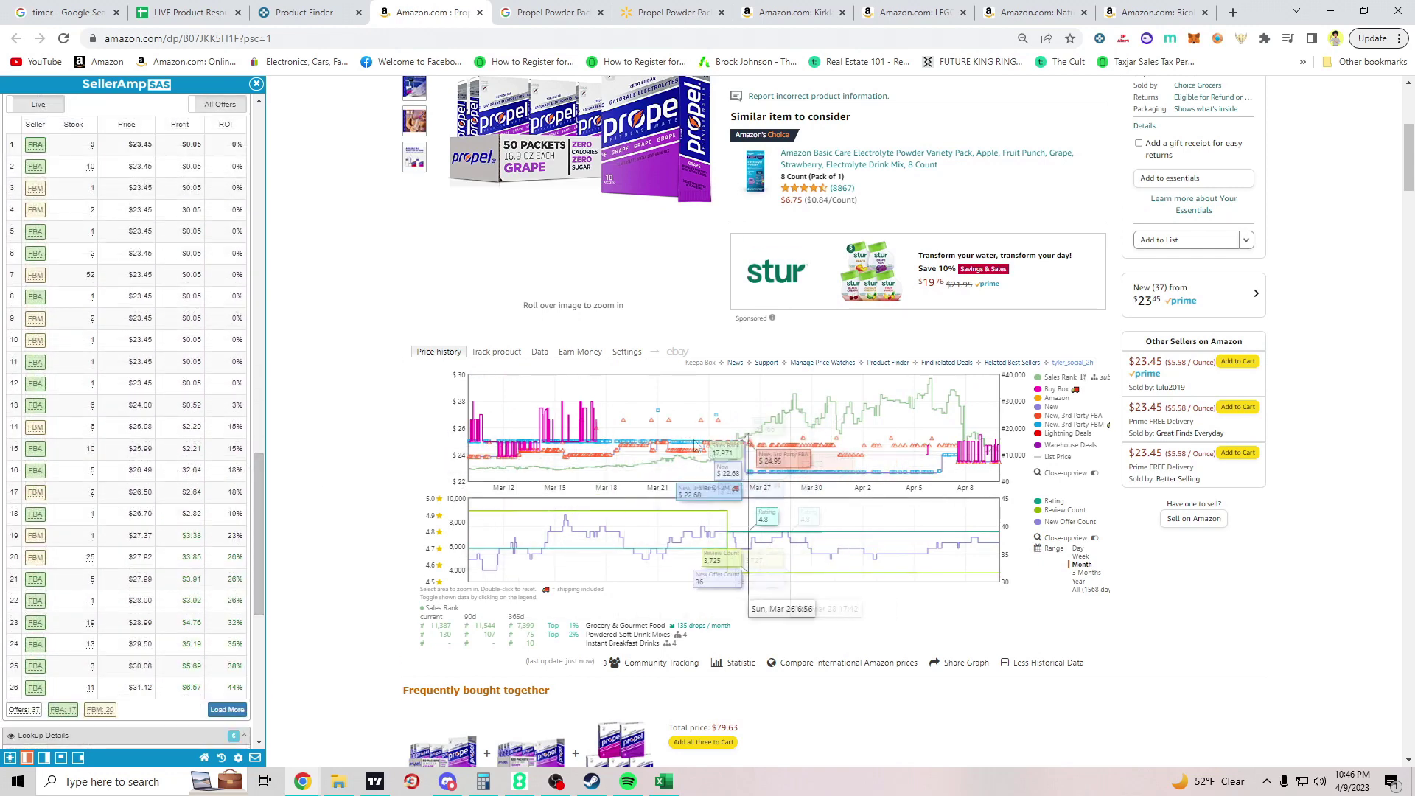
Step: Apply the $26.70 offer as the SellerAmp sale price and check the profit and ROI
{"action": "scroll", "coordinate": [175, 505], "scroll_direction": "up", "scroll_amount": 2}
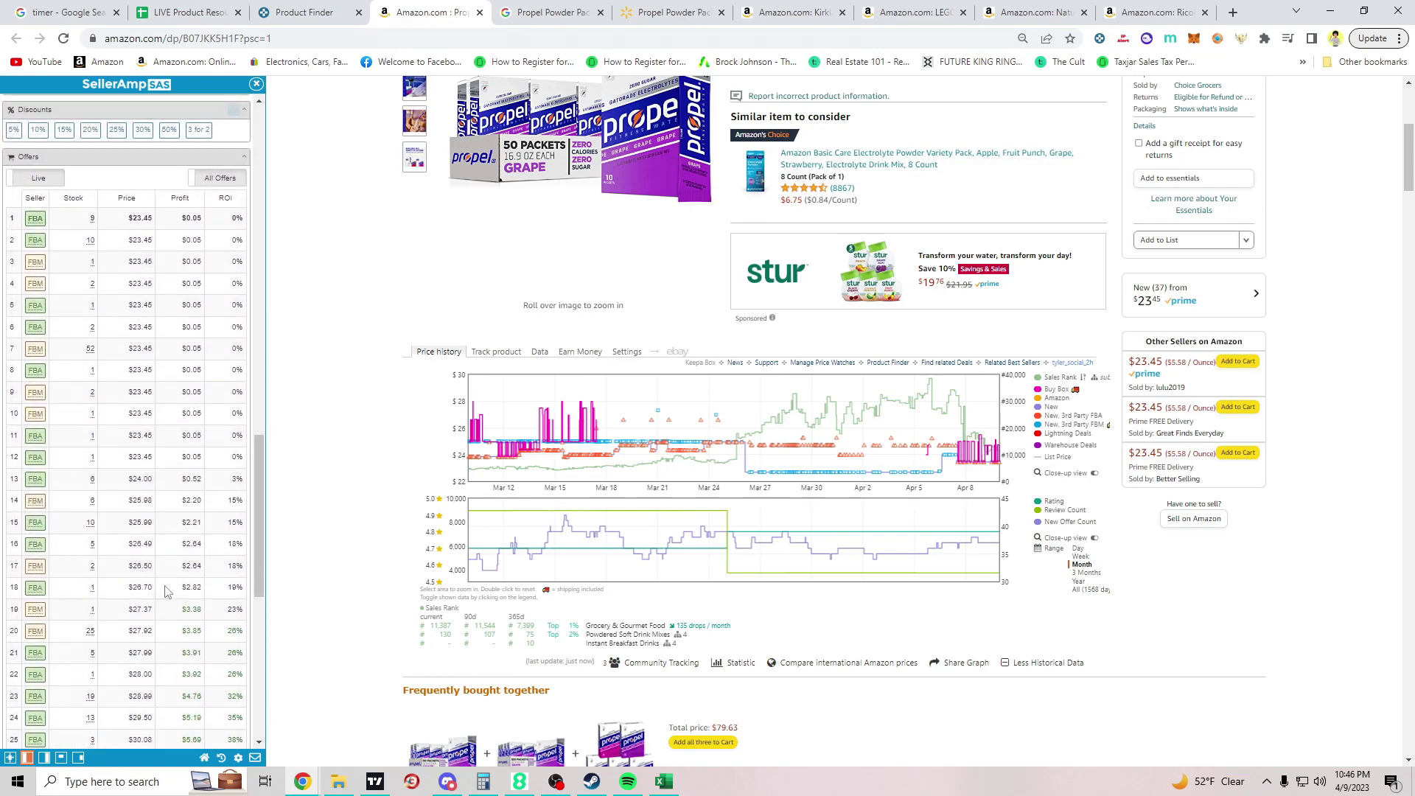
{"action": "scroll", "coordinate": [167, 589], "scroll_direction": "down", "scroll_amount": 3}
{"action": "scroll", "coordinate": [170, 591], "scroll_direction": "up", "scroll_amount": 3}
{"action": "scroll", "coordinate": [190, 599], "scroll_direction": "up", "scroll_amount": 15}
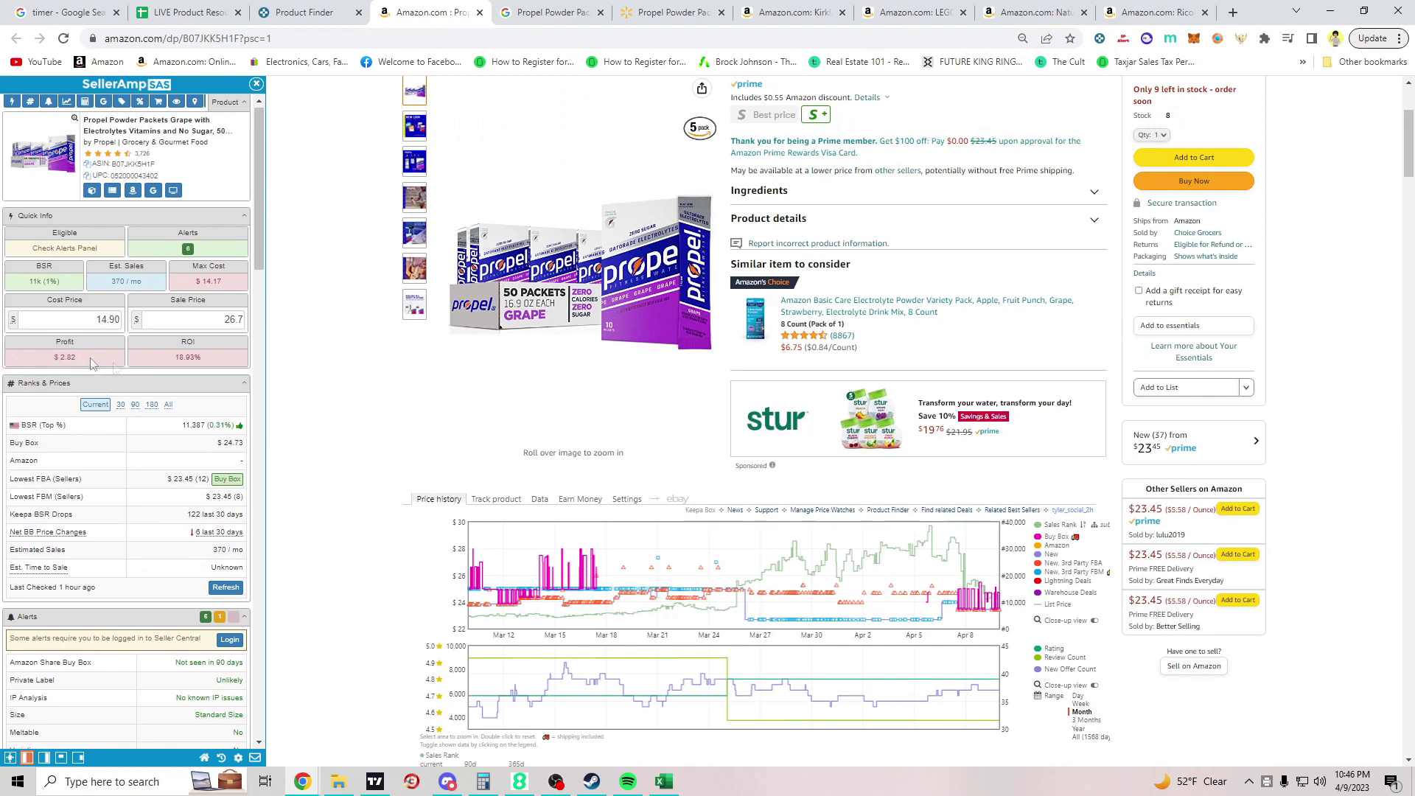
Step: Apply the $27.99 offer as the SellerAmp sale price and review the profit figures
{"action": "scroll", "coordinate": [150, 413], "scroll_direction": "down", "scroll_amount": 15}
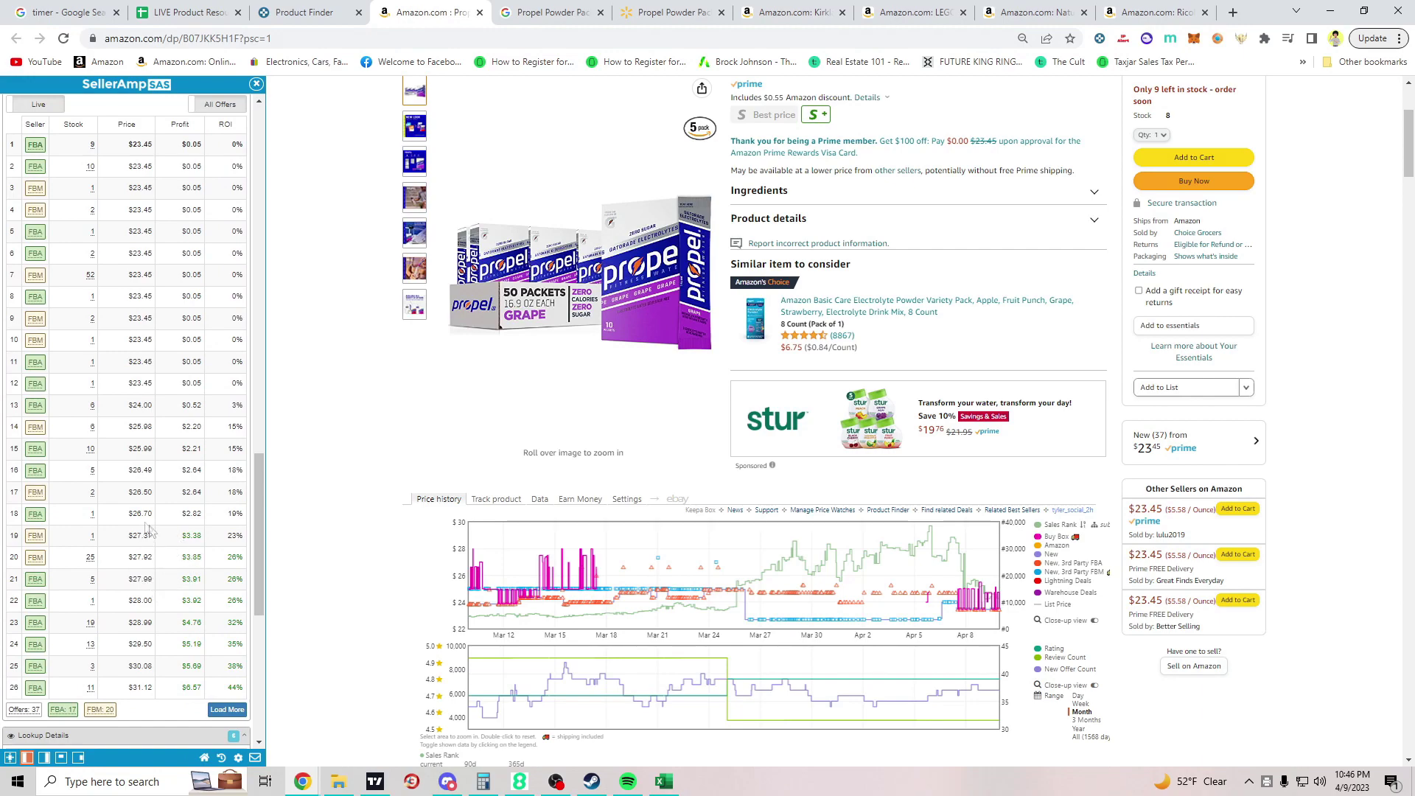
{"action": "scroll", "coordinate": [237, 568], "scroll_direction": "up", "scroll_amount": 15}
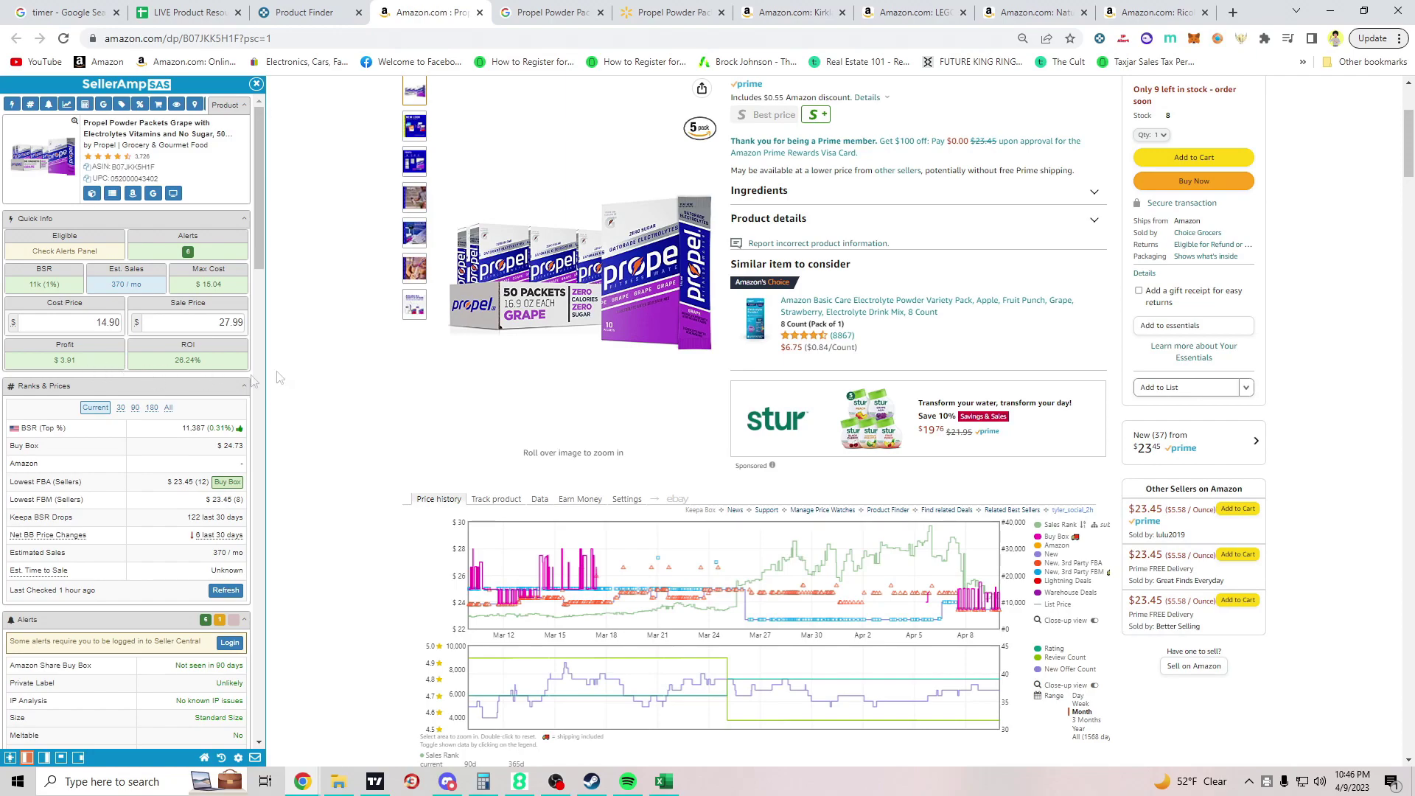
{"action": "scroll", "coordinate": [207, 382], "scroll_direction": "up", "scroll_amount": 3}
{"action": "scroll", "coordinate": [102, 413], "scroll_direction": "down", "scroll_amount": 3}
{"action": "scroll", "coordinate": [102, 412], "scroll_direction": "down", "scroll_amount": 10}
{"action": "scroll", "coordinate": [226, 492], "scroll_direction": "up", "scroll_amount": 5}
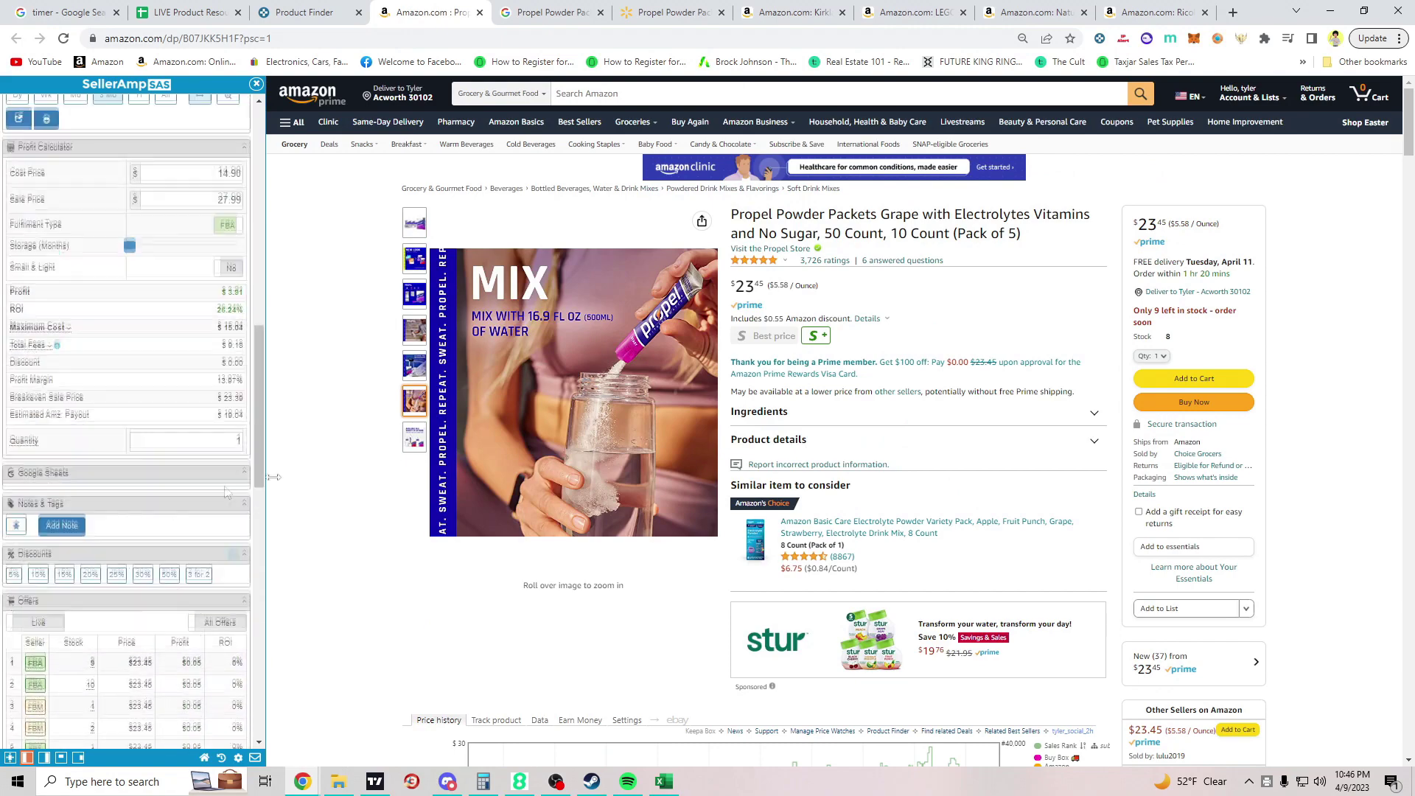
Step: Copy the Propel listing's ASIN B07JKK5H1F into cell A110 of the LIVE Product Resourcing List spreadsheet
{"action": "mouse_move", "coordinate": [414, 222]}
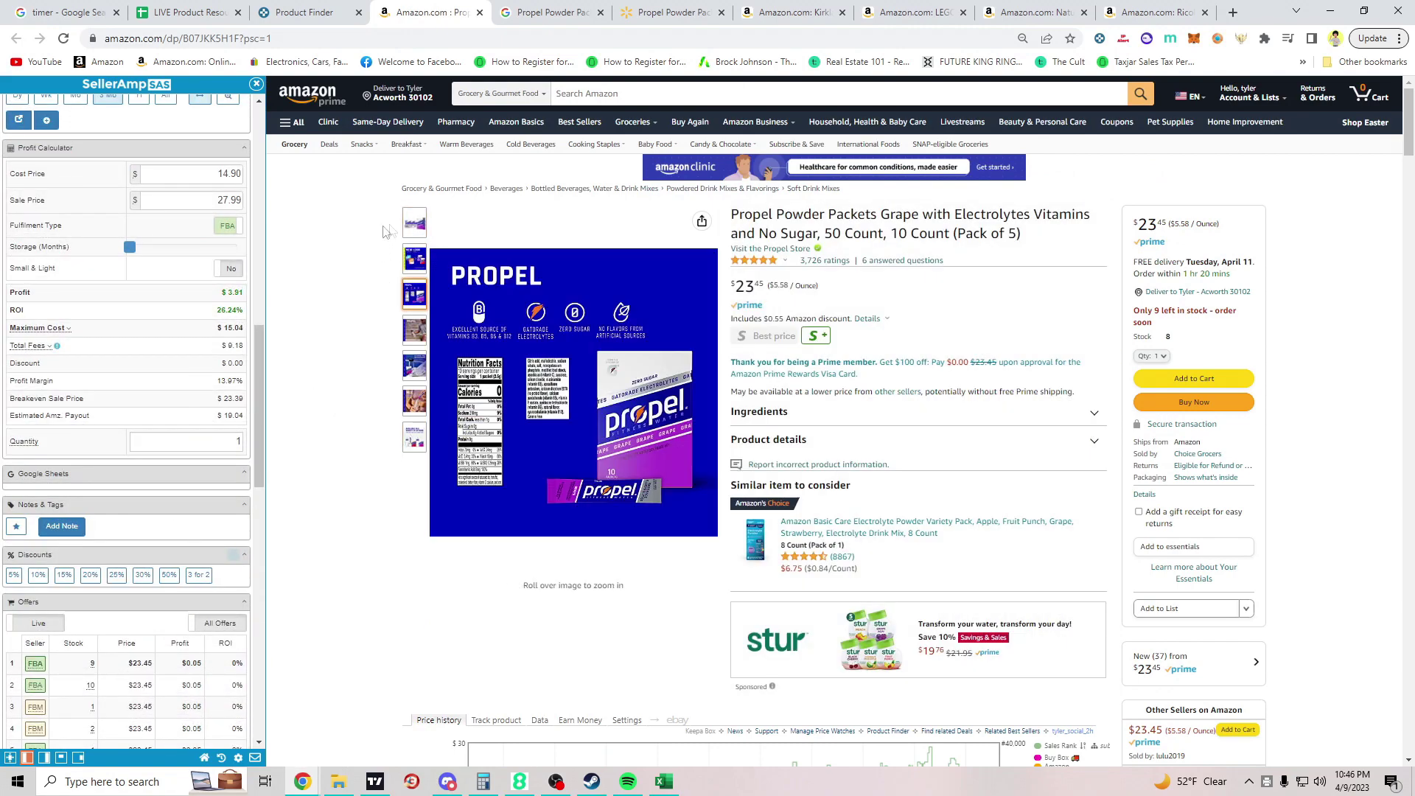
{"action": "scroll", "coordinate": [86, 367], "scroll_direction": "up", "scroll_amount": 3}
{"action": "scroll", "coordinate": [86, 366], "scroll_direction": "up", "scroll_amount": 5}
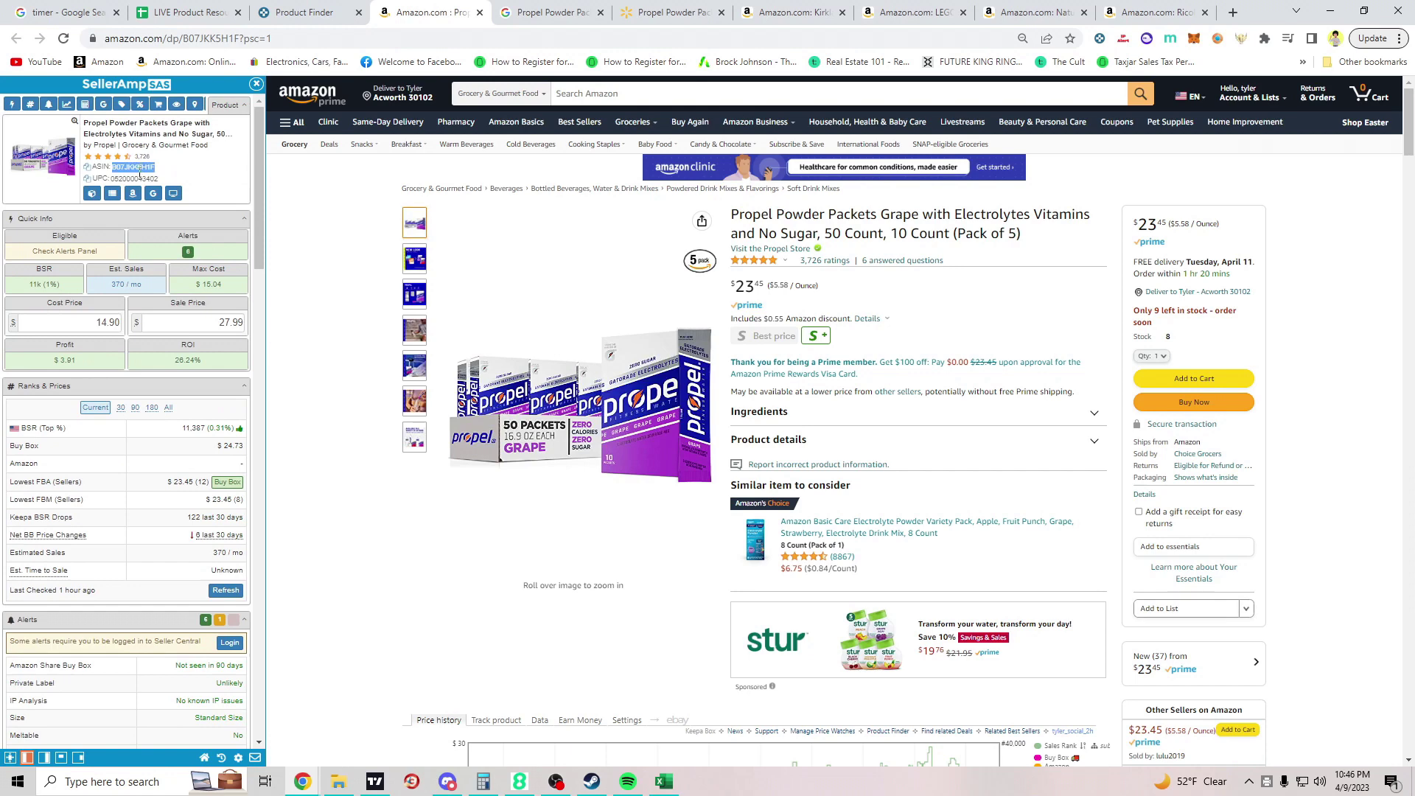
{"action": "left_click", "coordinate": [188, 12]}
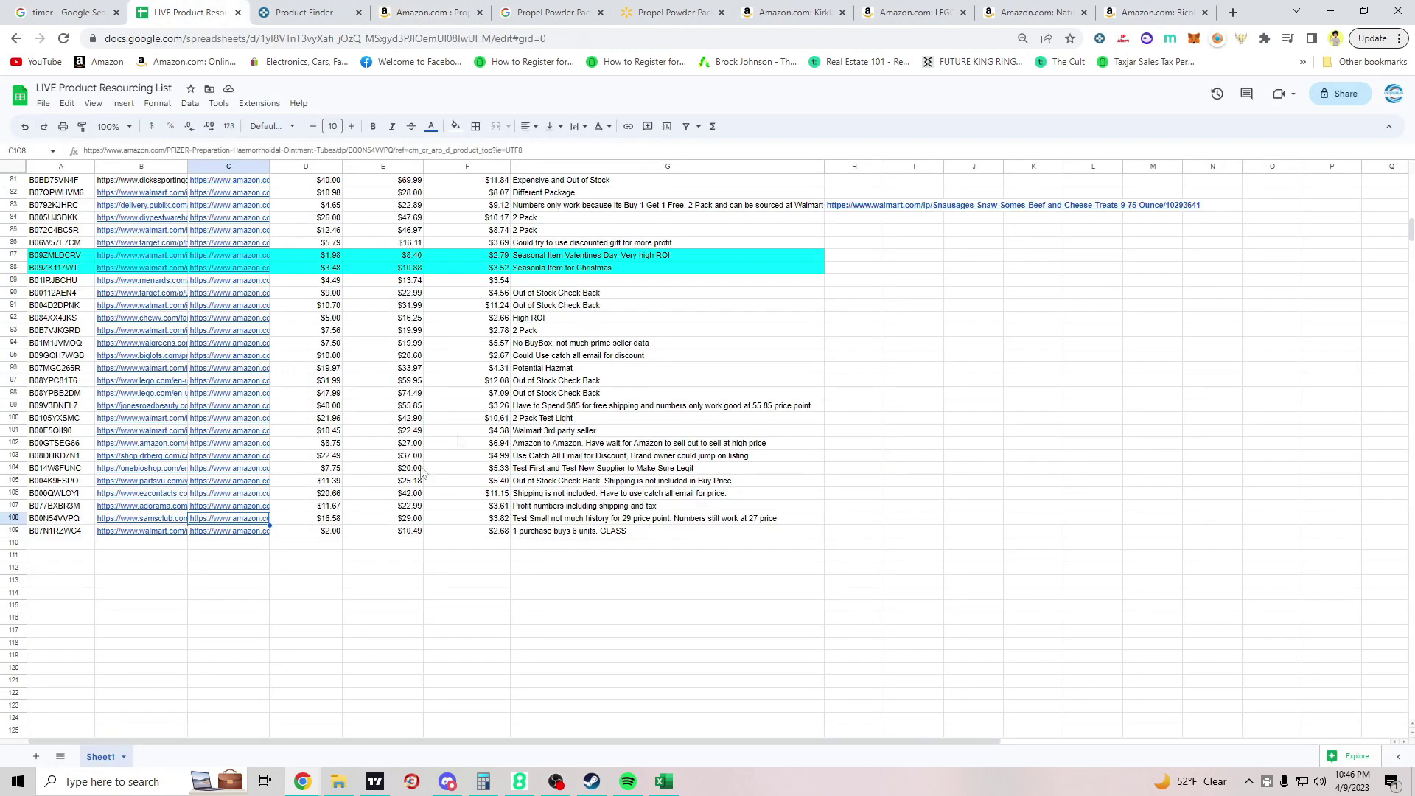
{"action": "left_click", "coordinate": [55, 545]}
{"action": "left_click", "coordinate": [121, 547]}
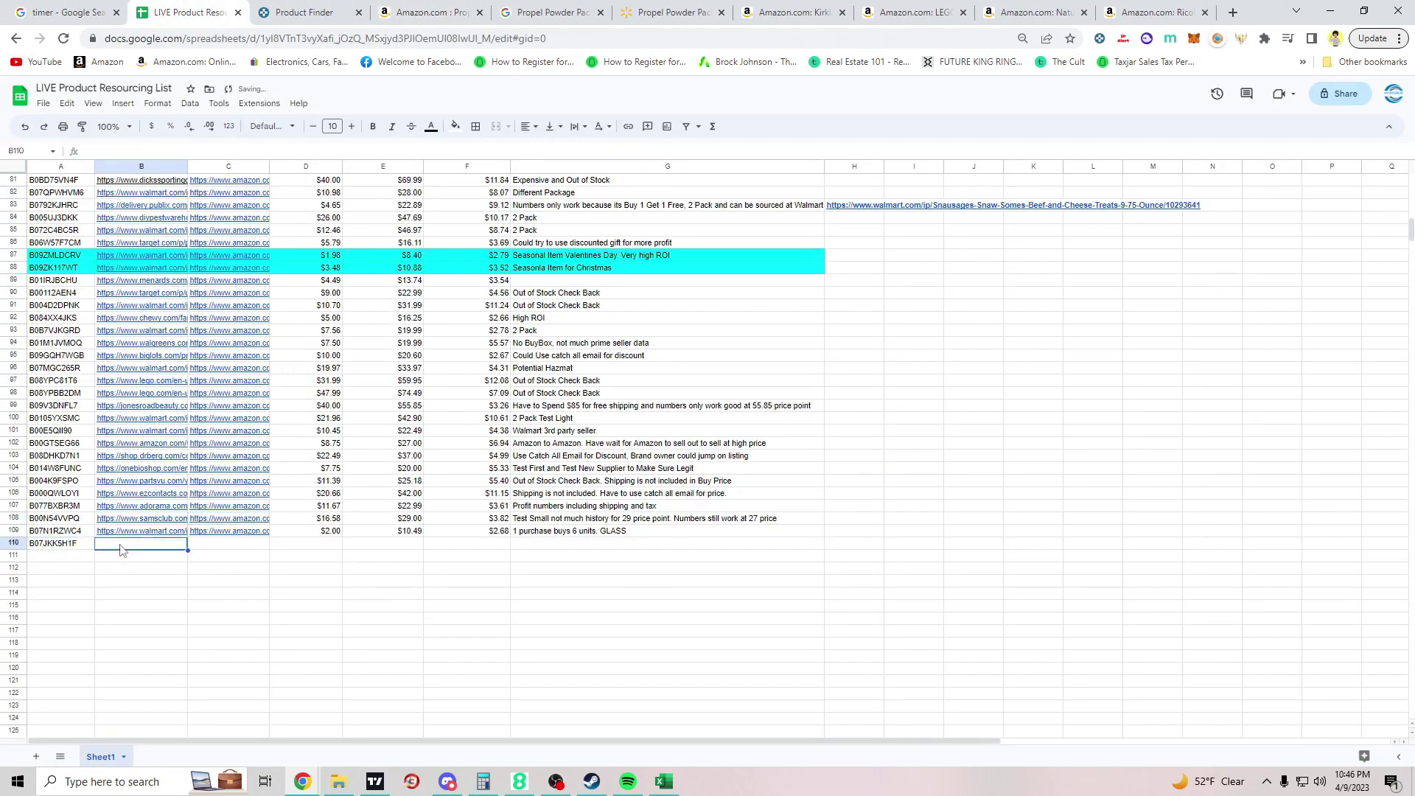
Step: Copy the Propel product page's Amazon URL into cell C110 of the resourcing list
{"action": "left_click", "coordinate": [309, 12]}
{"action": "left_click", "coordinate": [431, 13]}
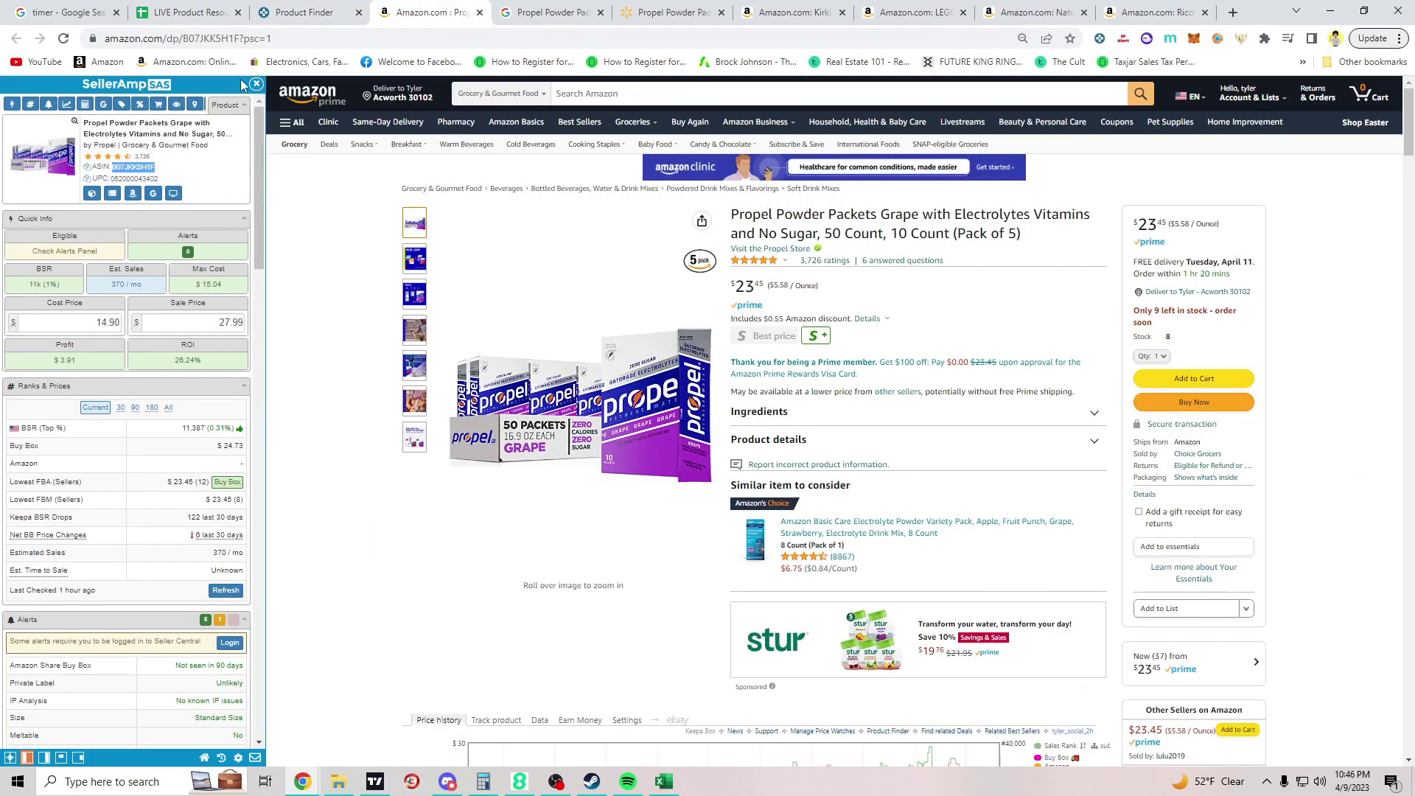
{"action": "left_click", "coordinate": [234, 38]}
{"action": "key", "text": "ctrl+c"}
{"action": "left_click", "coordinate": [184, 12]}
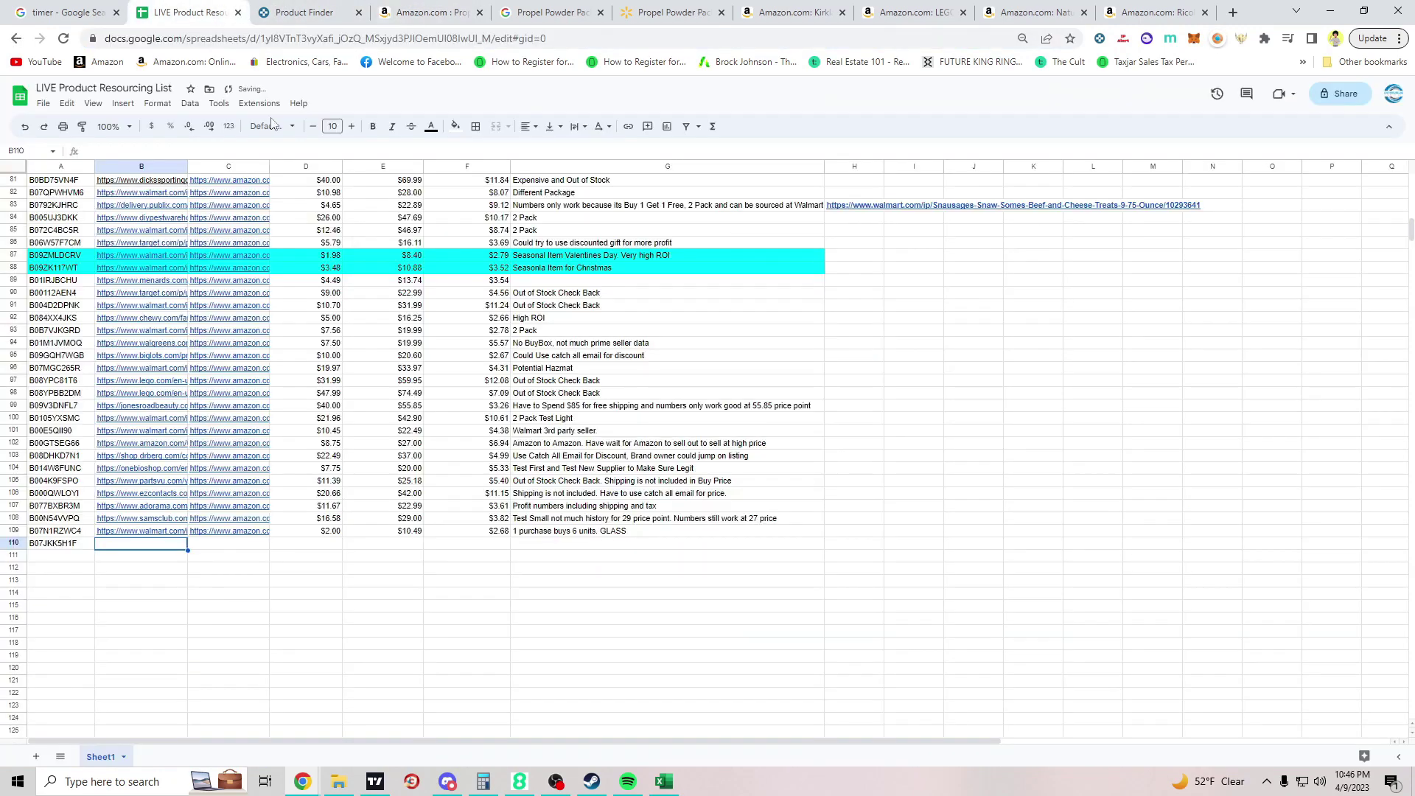
{"action": "left_click", "coordinate": [214, 544]}
{"action": "key", "text": "ctrl+v"}
Step: Copy the Walmart Propel grape packets page URL into cell B110 of the resourcing list
{"action": "left_click", "coordinate": [175, 549]}
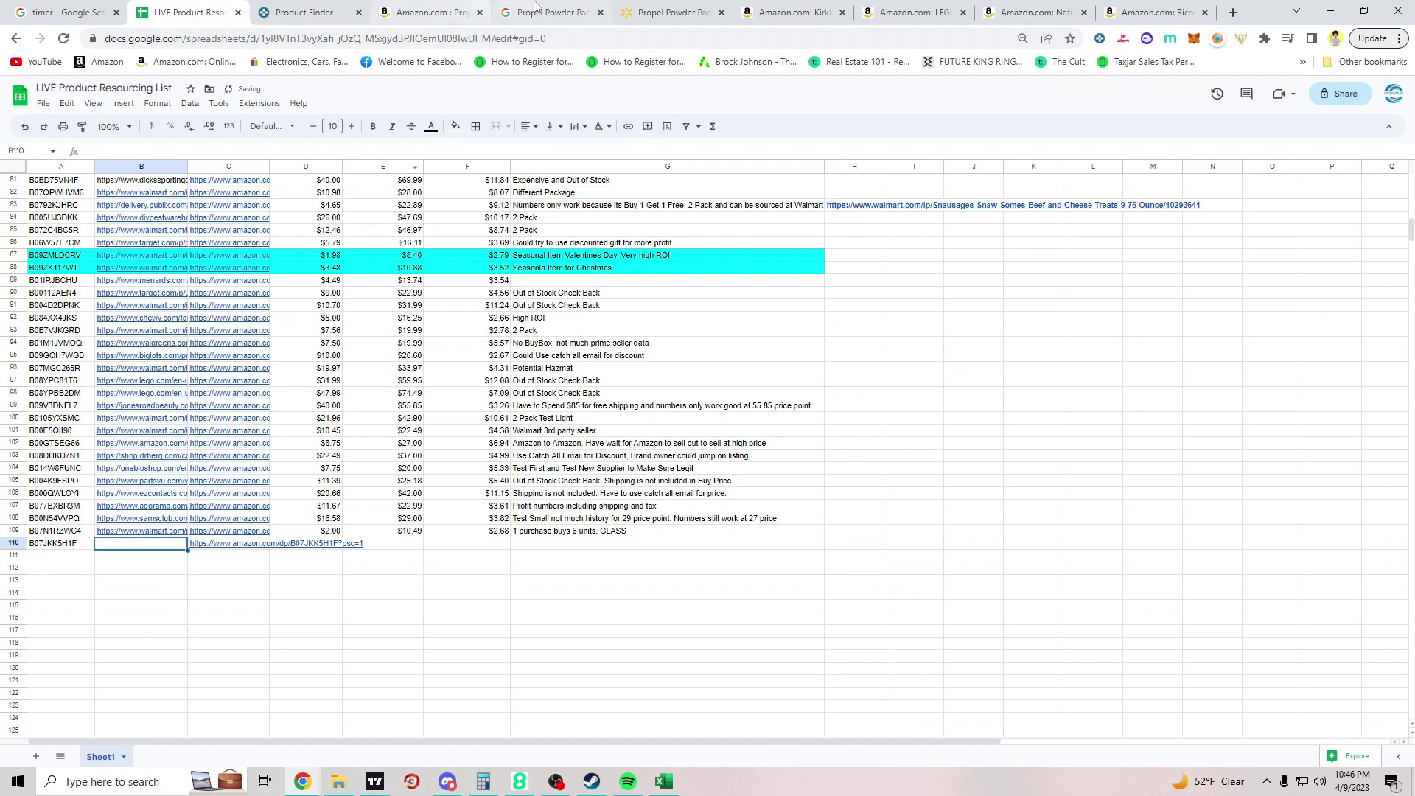
{"action": "left_click", "coordinate": [672, 9]}
{"action": "left_click", "coordinate": [526, 41]}
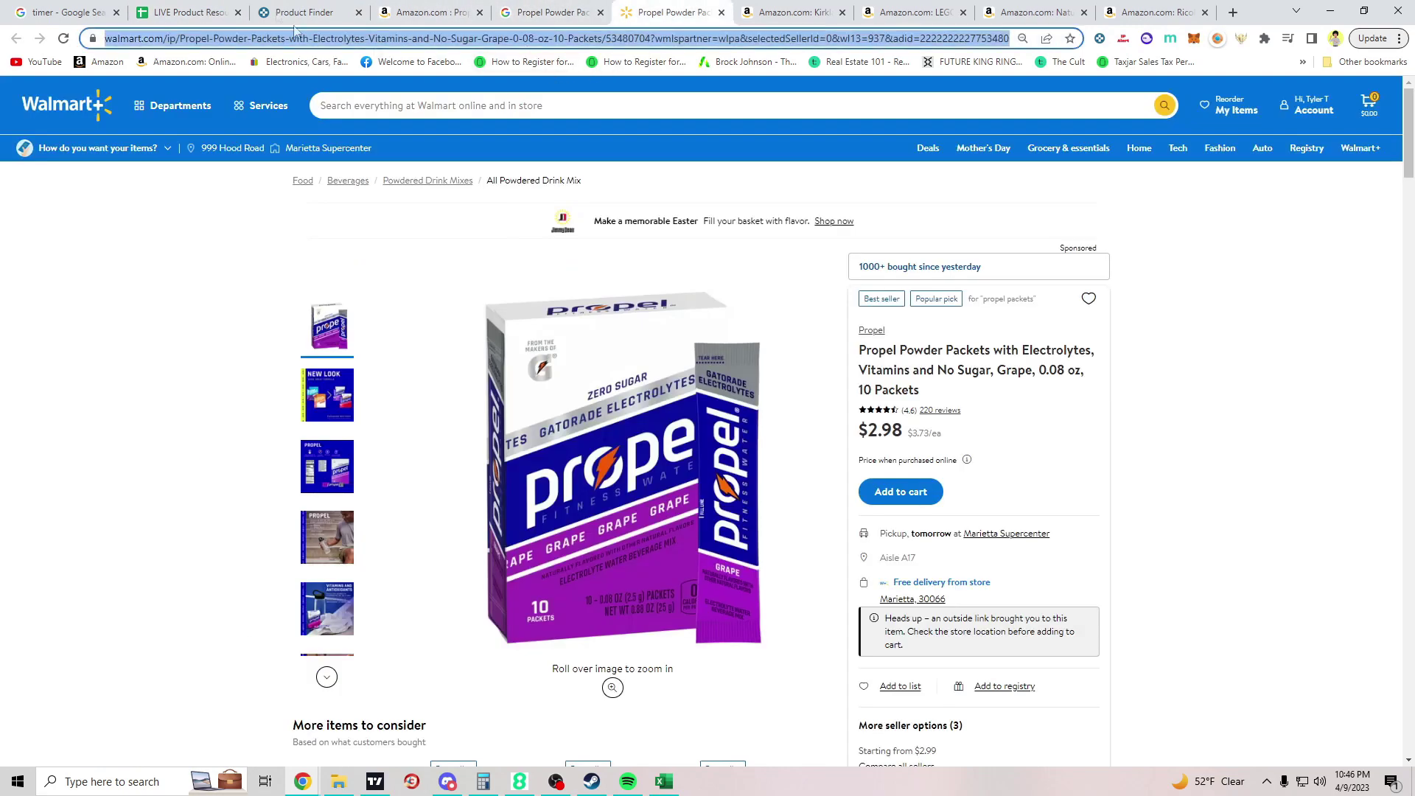
{"action": "left_click", "coordinate": [184, 12]}
{"action": "key", "text": "Tab"}
{"action": "key", "text": "Tab"}
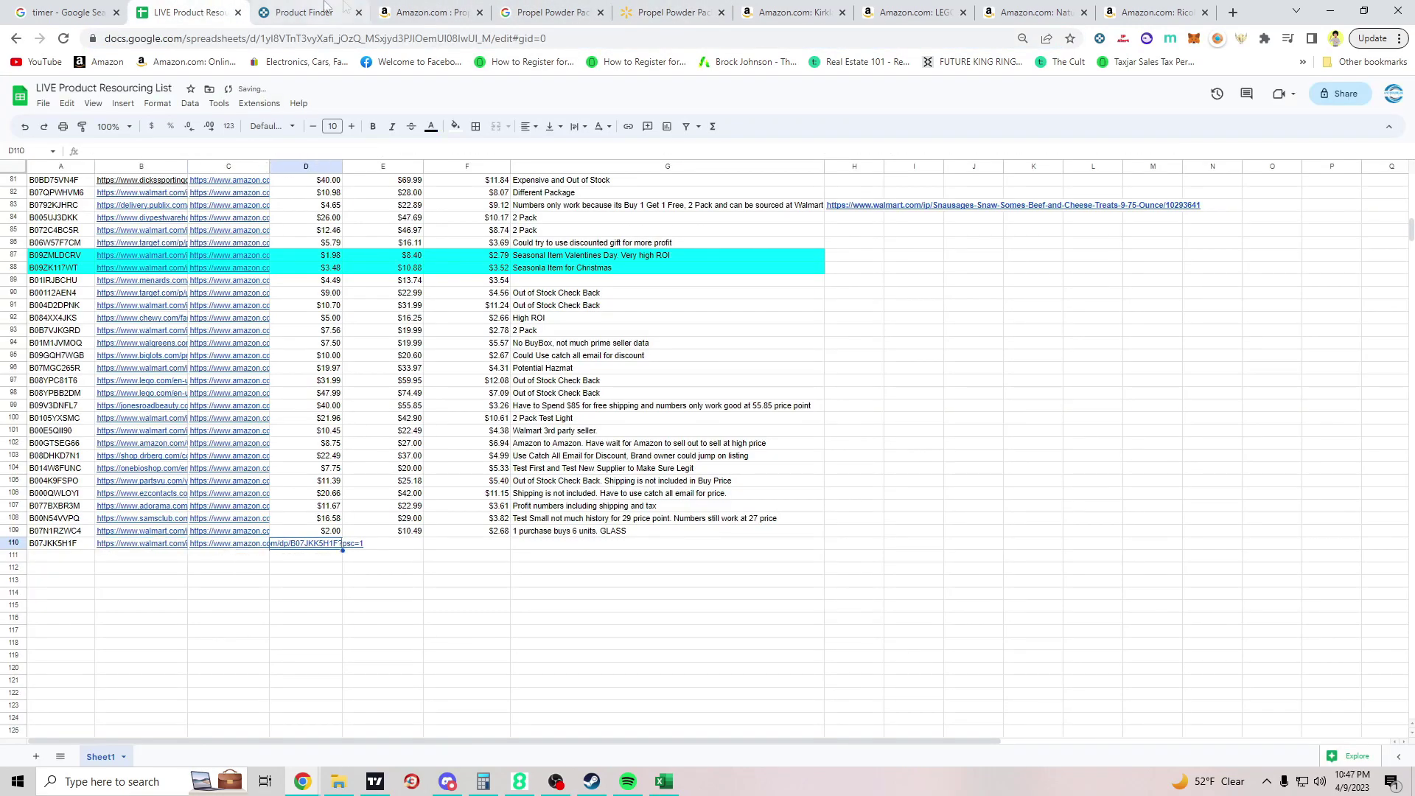
Step: Recheck the Amazon and Walmart product pages and enter 14.90 as the buy cost in cell D110
{"action": "left_click", "coordinate": [421, 10]}
{"action": "left_click", "coordinate": [185, 12]}
{"action": "left_click", "coordinate": [689, 11]}
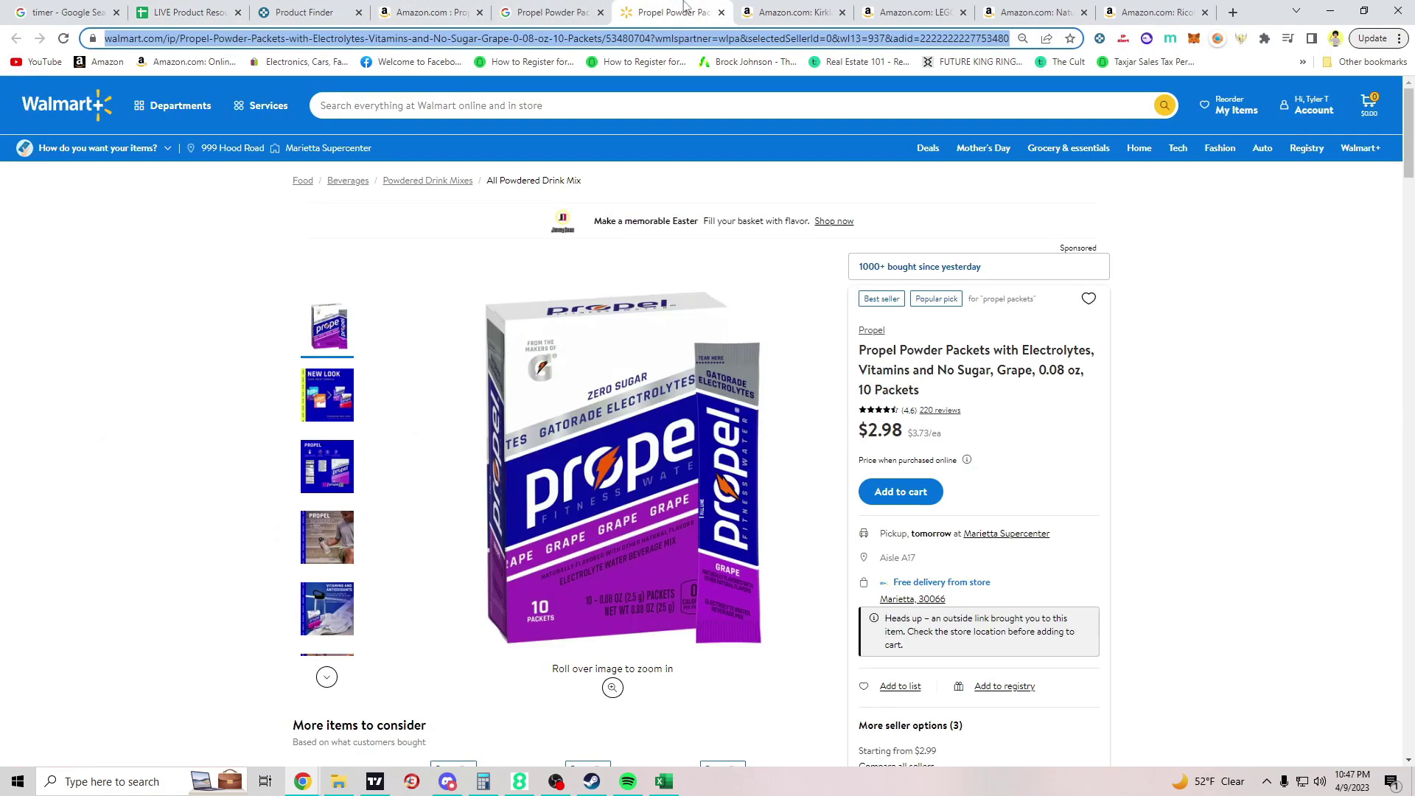
{"action": "left_click", "coordinate": [185, 11]}
{"action": "type", "text": "14.90"}
{"action": "key", "text": "Tab"}
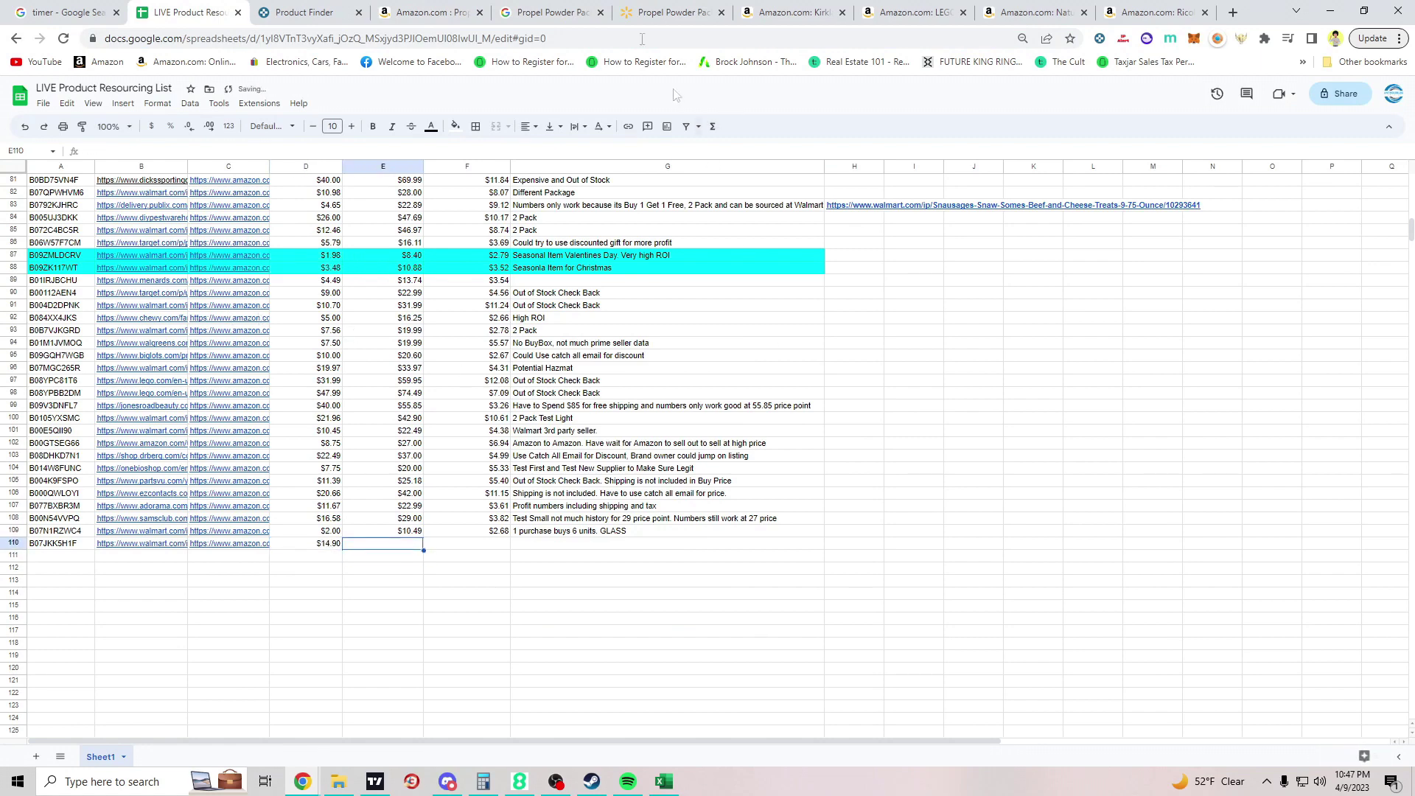
Step: Recheck the Propel prices on Walmart, the Google results and Amazon, and return to the resourcing list
{"action": "left_click", "coordinate": [672, 10]}
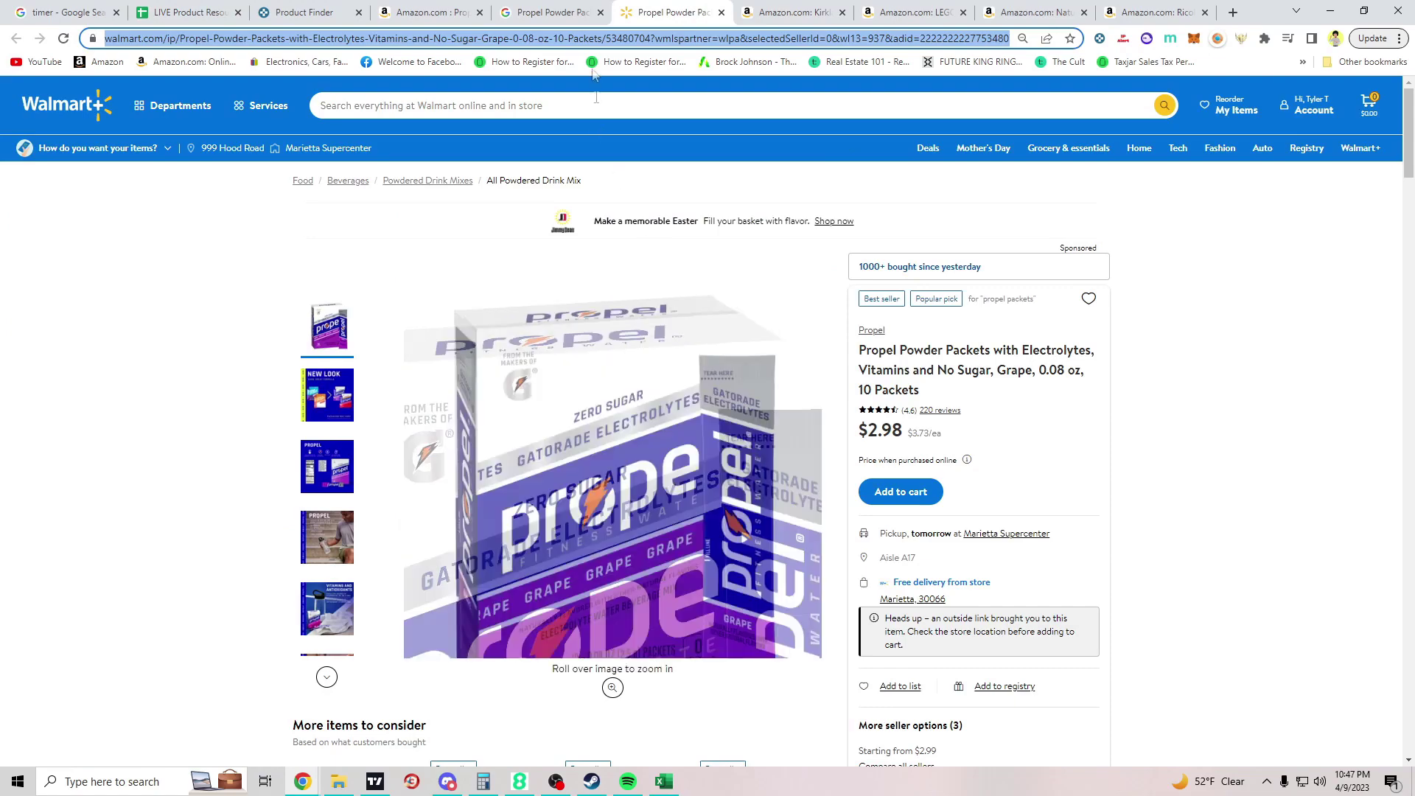
{"action": "left_click", "coordinate": [551, 12]}
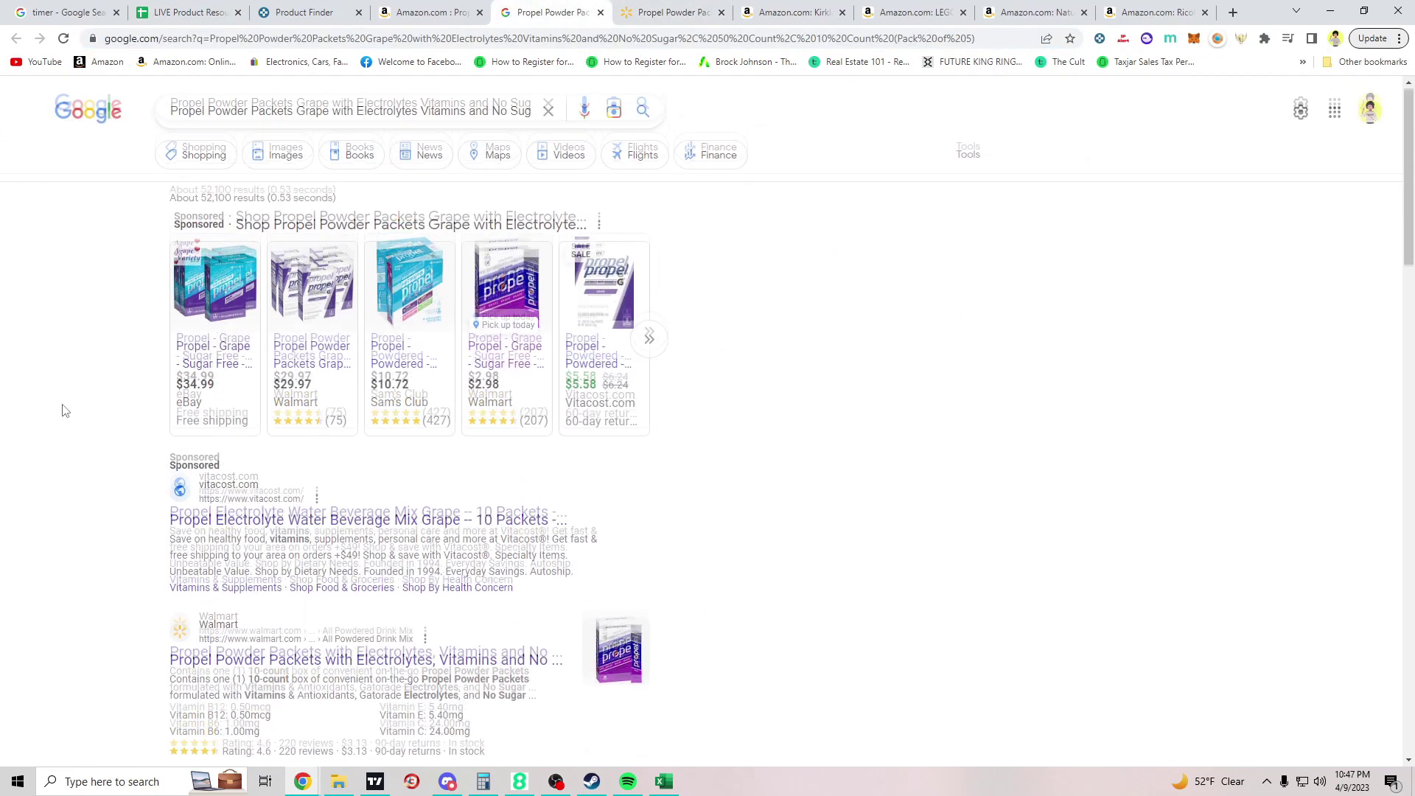
{"action": "mouse_move", "coordinate": [635, 398]}
{"action": "left_click", "coordinate": [667, 12]}
{"action": "left_click", "coordinate": [532, 6]}
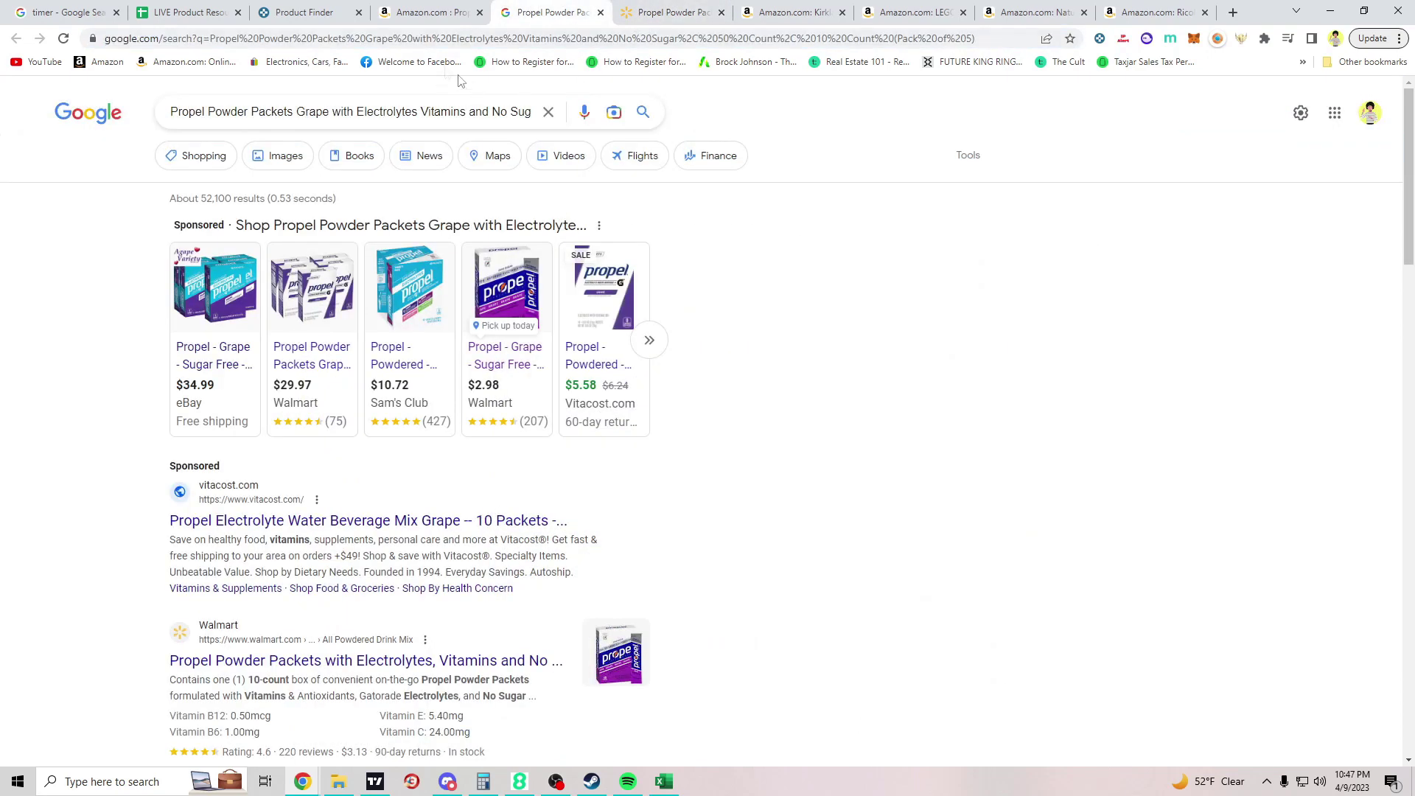
{"action": "left_click", "coordinate": [435, 11]}
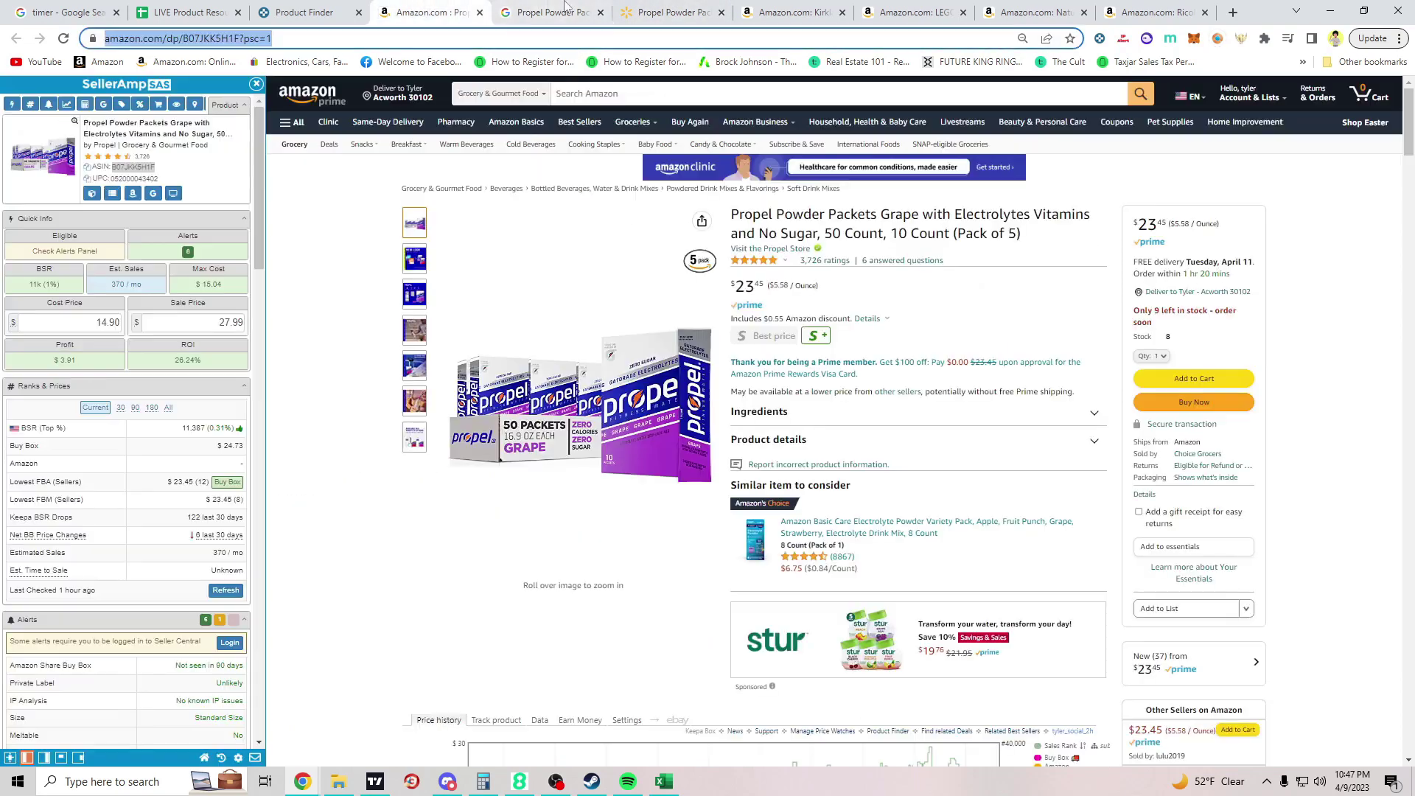
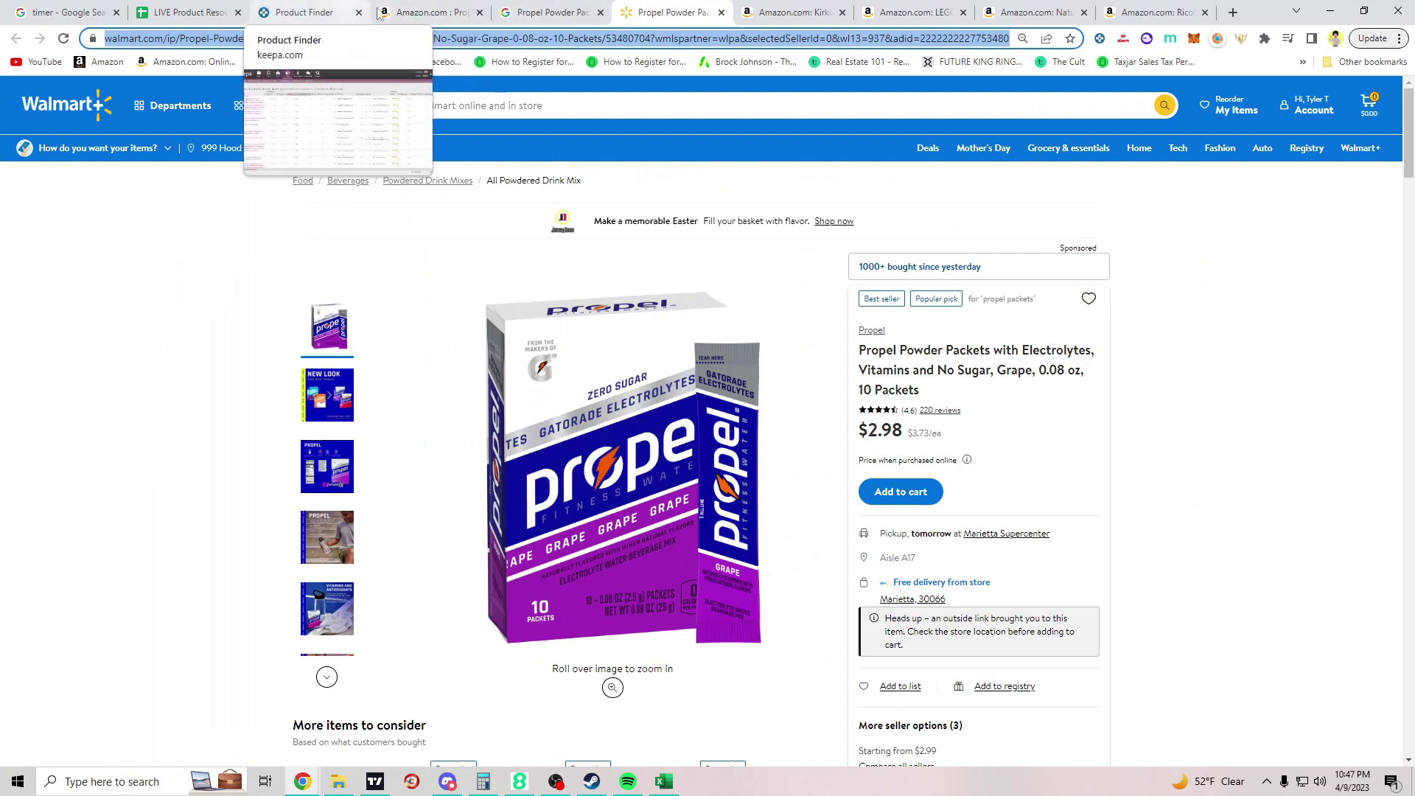
{"action": "left_click", "coordinate": [199, 8]}
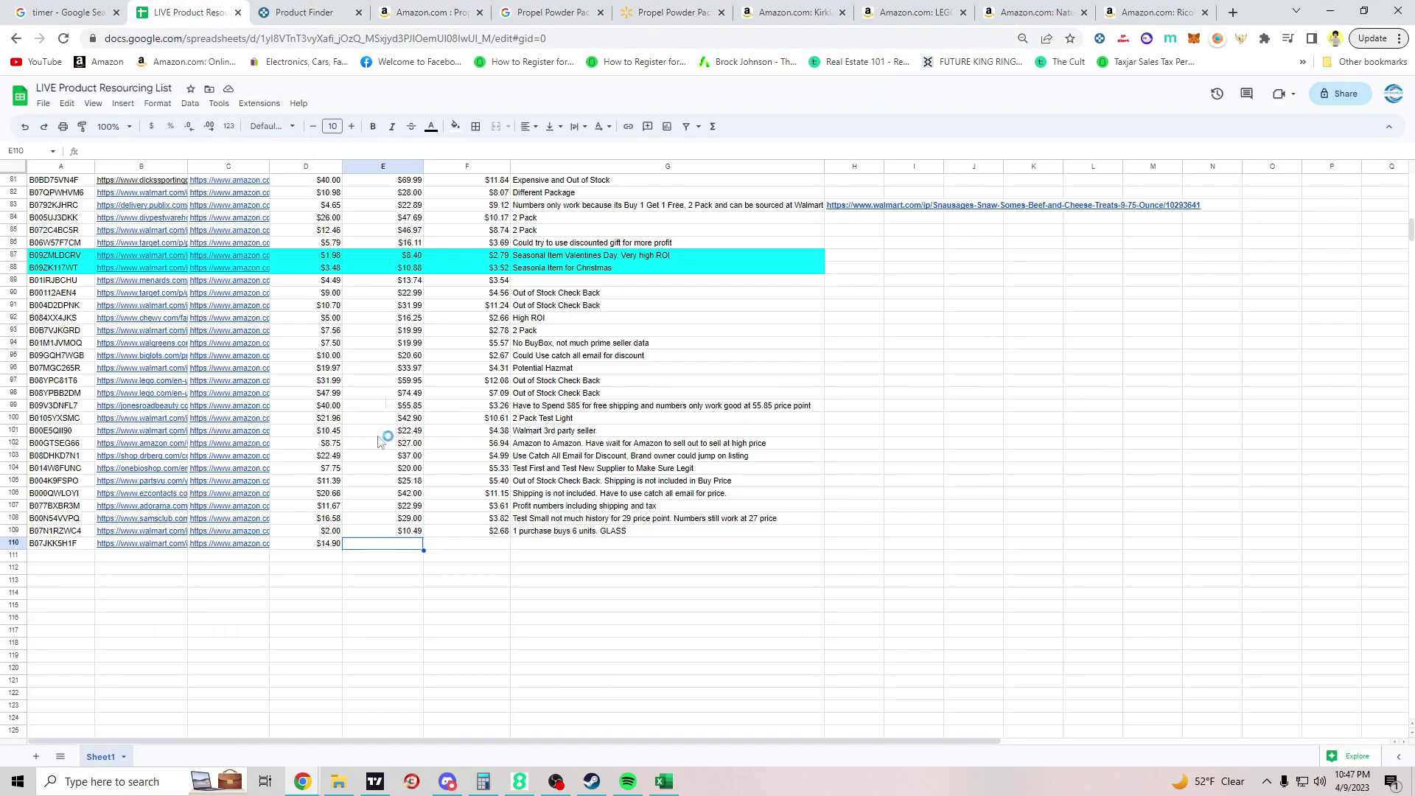
Step: Check the sale price on the Propel Amazon page and enter 27.99 as the sell price in cell E110
{"action": "left_click", "coordinate": [546, 12]}
{"action": "left_click", "coordinate": [440, 7]}
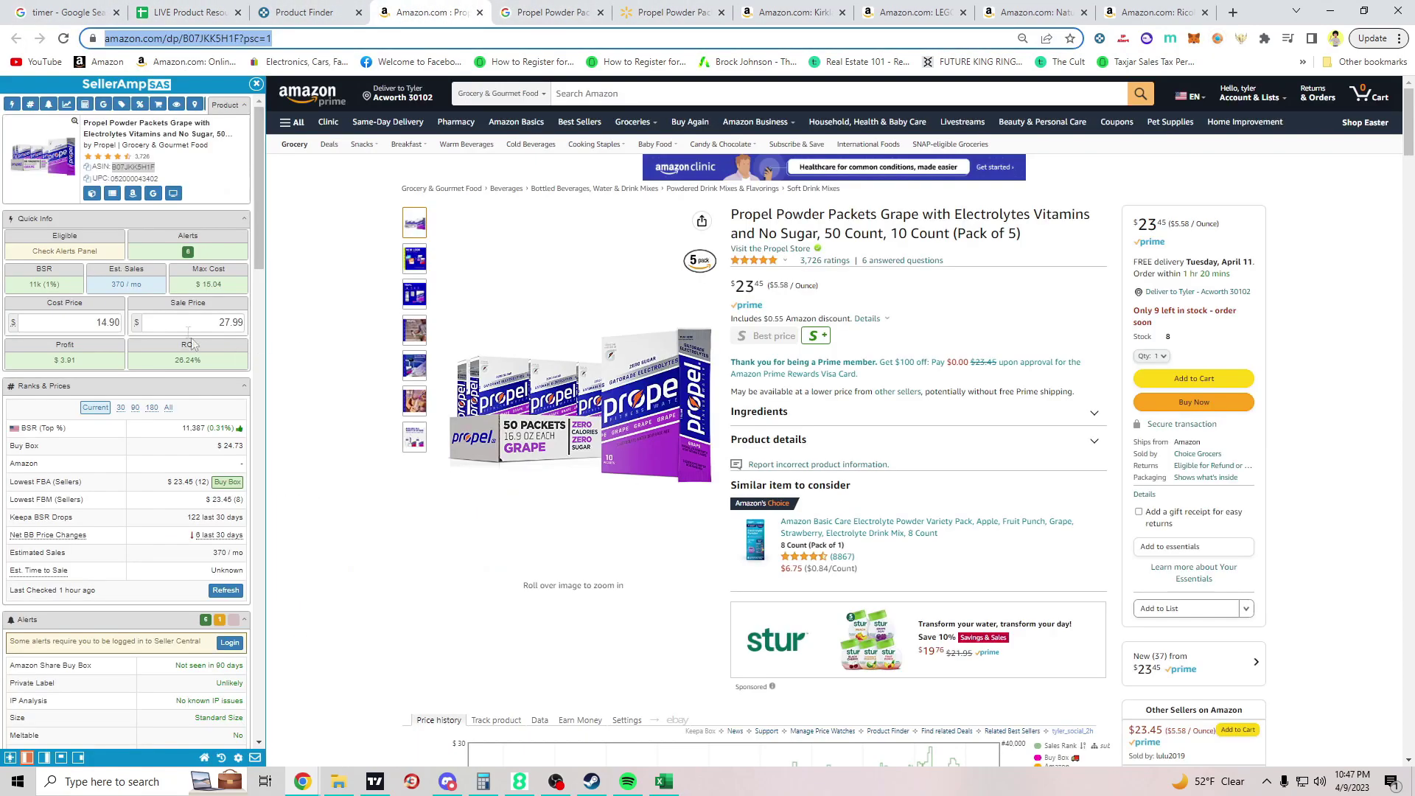
{"action": "left_click", "coordinate": [221, 12]}
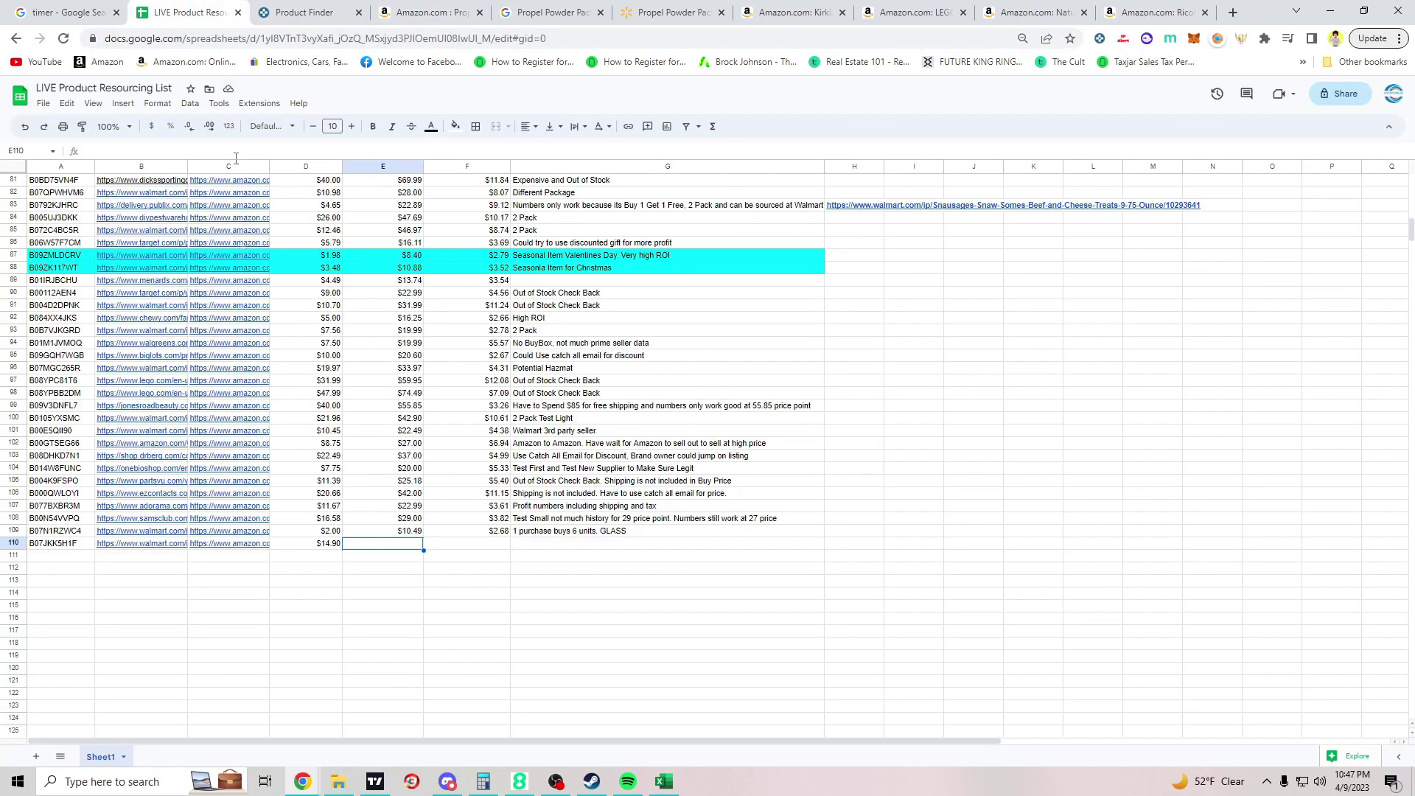
{"action": "type", "text": "27.99"}
{"action": "key", "text": "BackSpace"}
{"action": "key", "text": "BackSpace"}
{"action": "key", "text": "BackSpace"}
{"action": "key", "text": "BackSpace"}
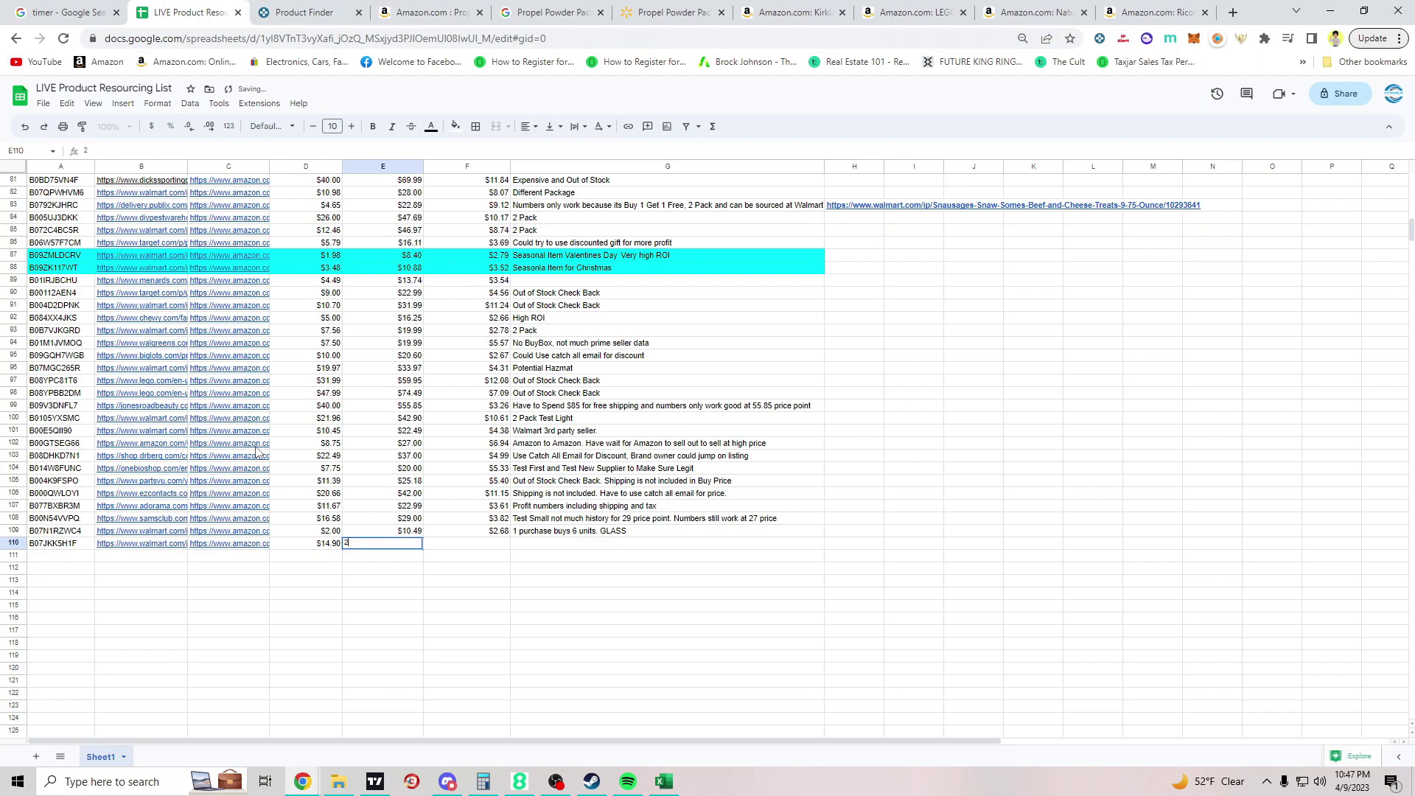
{"action": "key", "text": "BackSpace"}
{"action": "key", "text": "BackSpace"}
{"action": "key", "text": "BackSpace"}
{"action": "key", "text": "BackSpace"}
{"action": "key", "text": "Tab"}
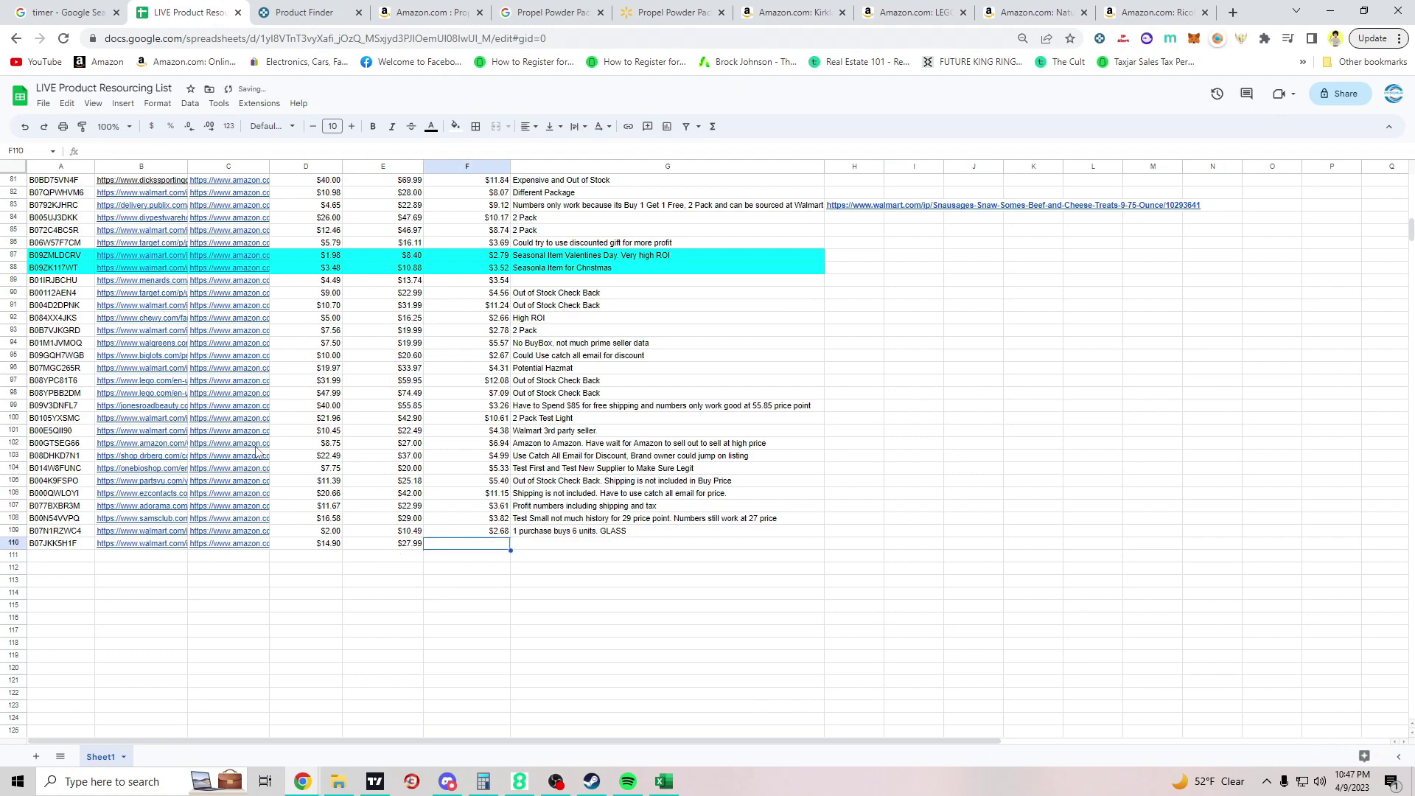
Step: Check the SellerAmp profit on the Propel Amazon page and enter 3.91 in cell F110
{"action": "left_click", "coordinate": [464, 10]}
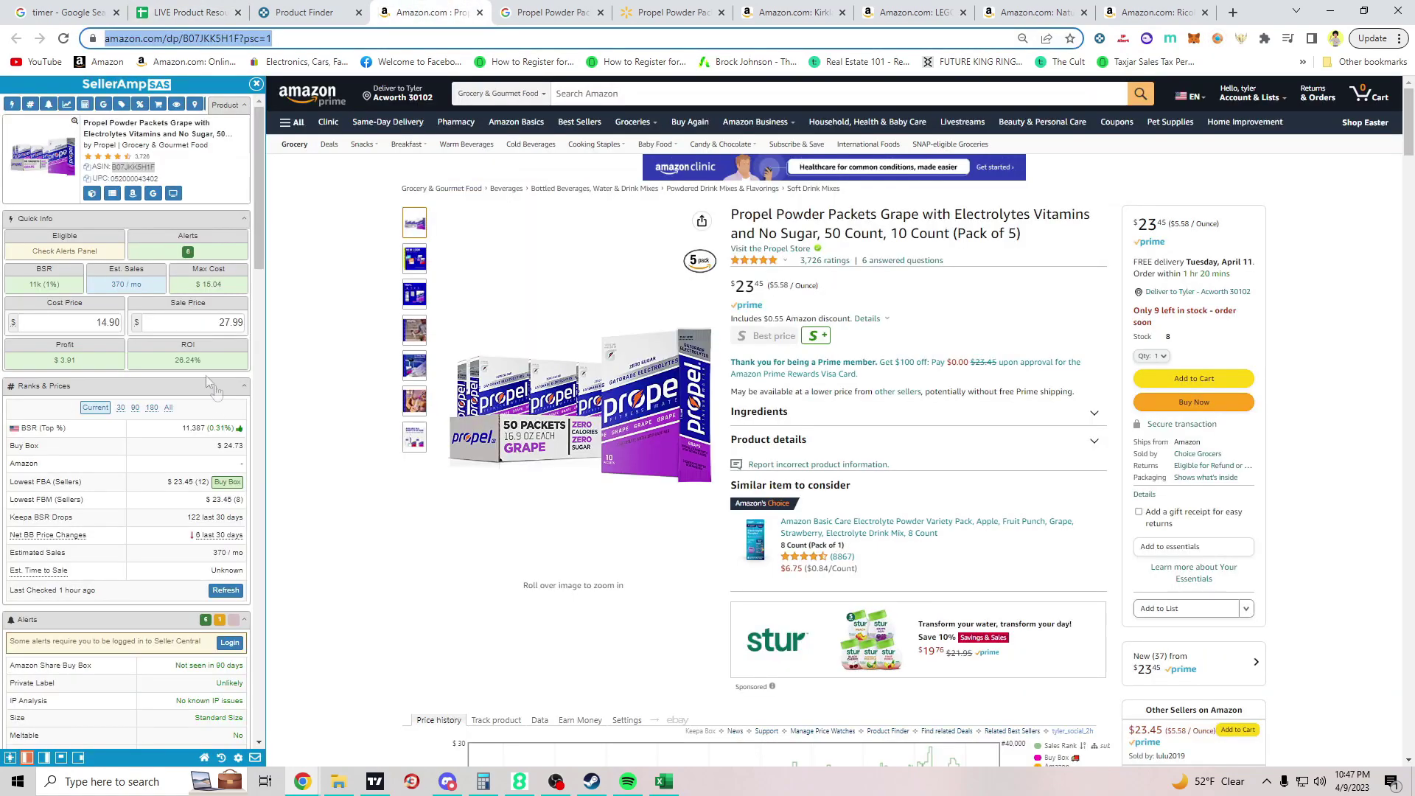
{"action": "left_click", "coordinate": [221, 12]}
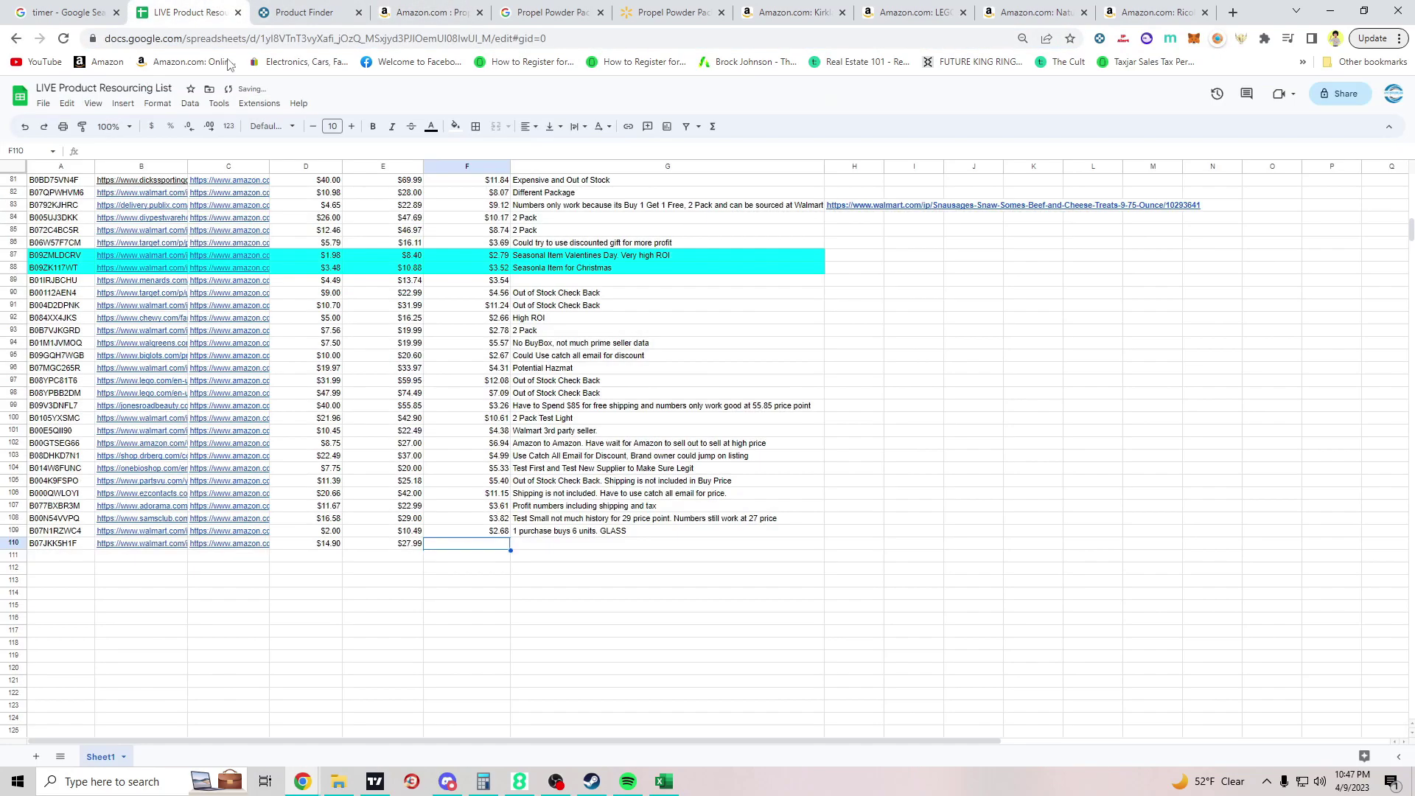
{"action": "type", "text": "3.91"}
{"action": "key", "text": "Tab"}
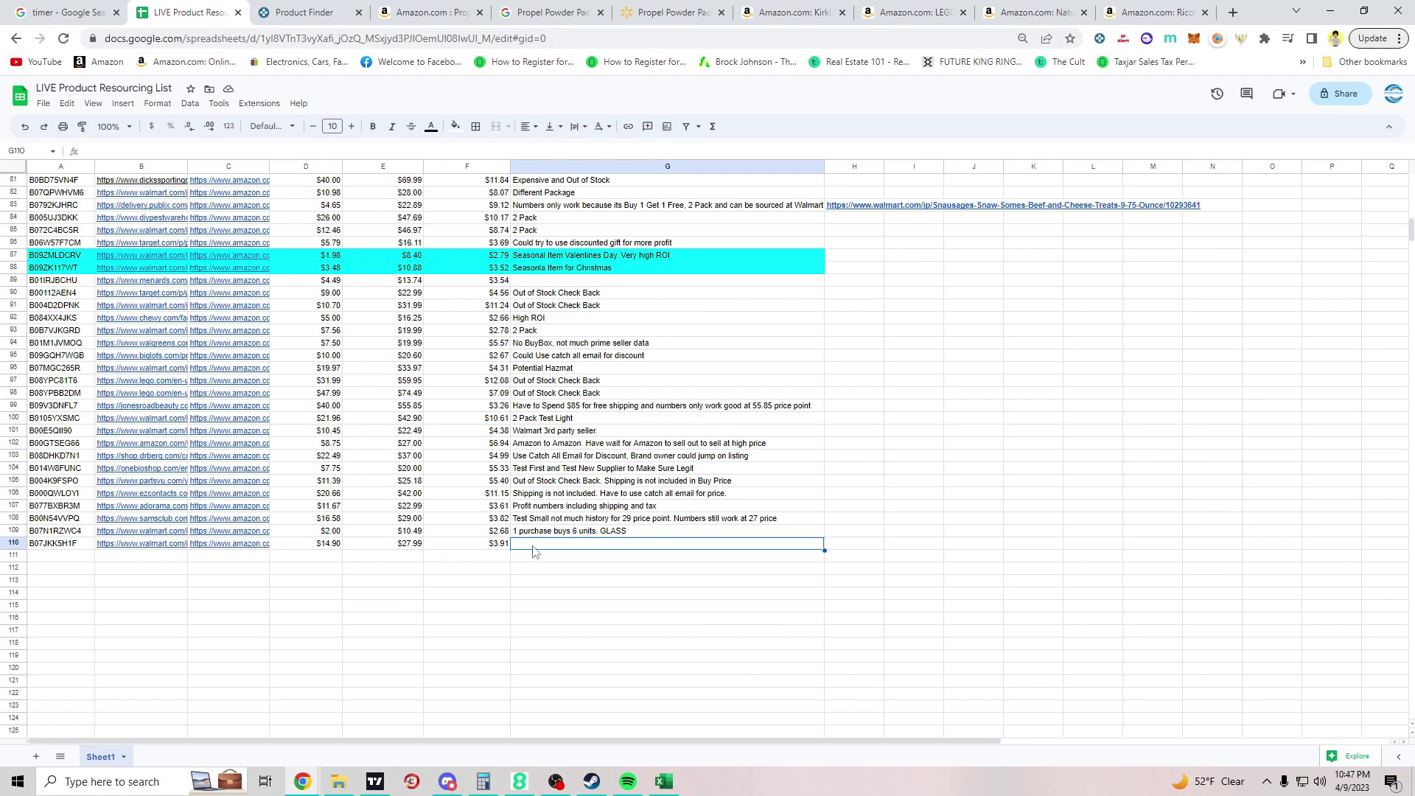
Step: Enter the note "Test First Have to list high for good profit numbers" in cell G110
{"action": "type", "text": "Test First"}
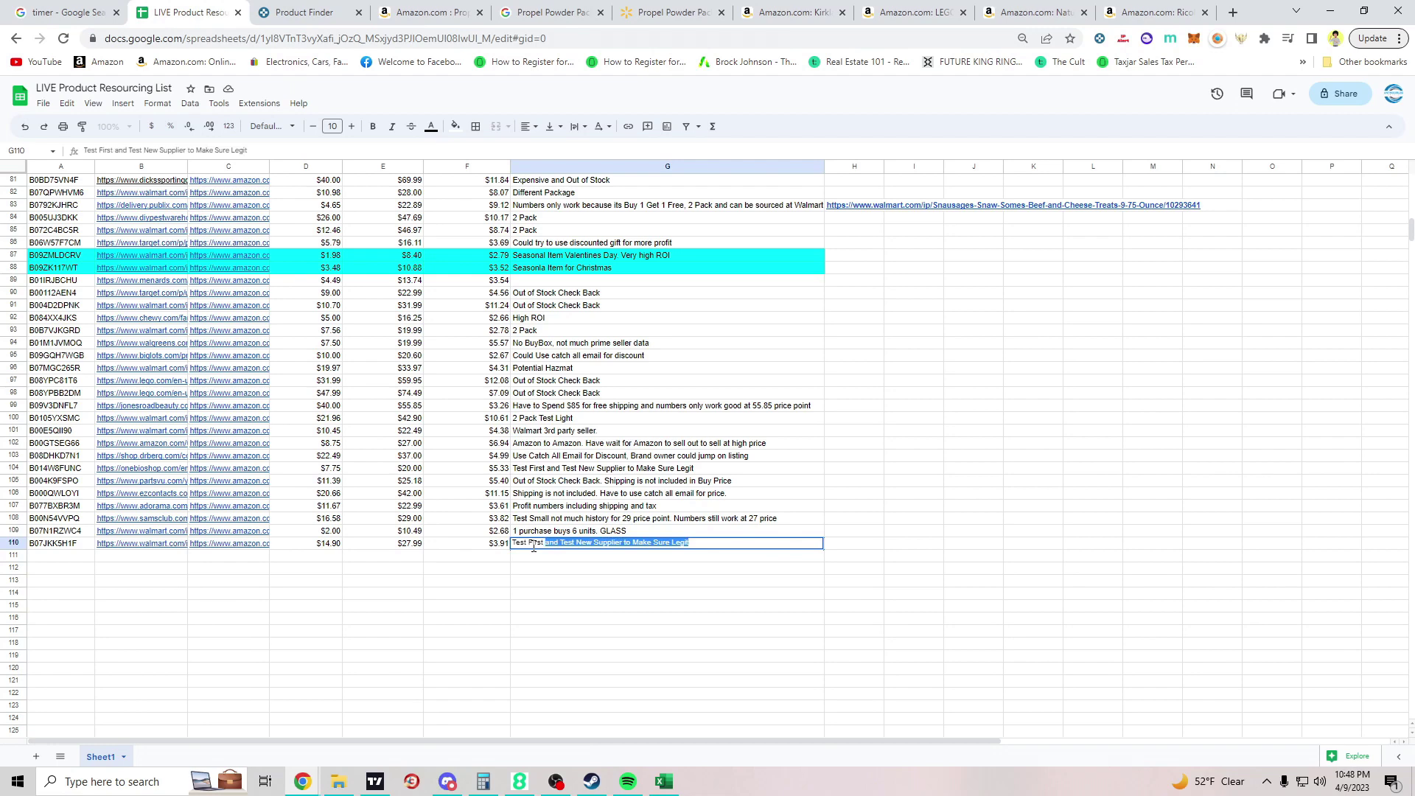
{"action": "type", "text": " Hav"}
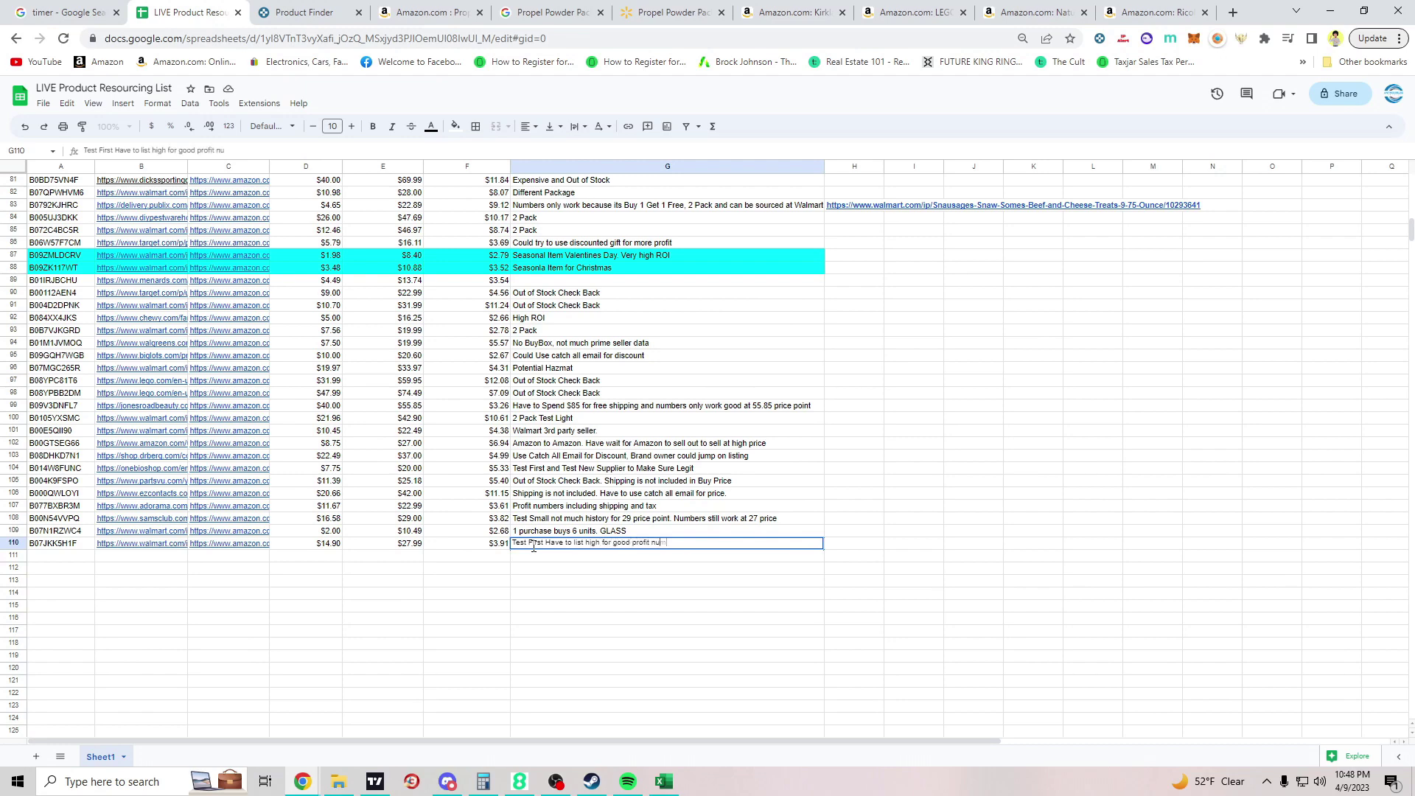
{"action": "key", "text": "Return"}
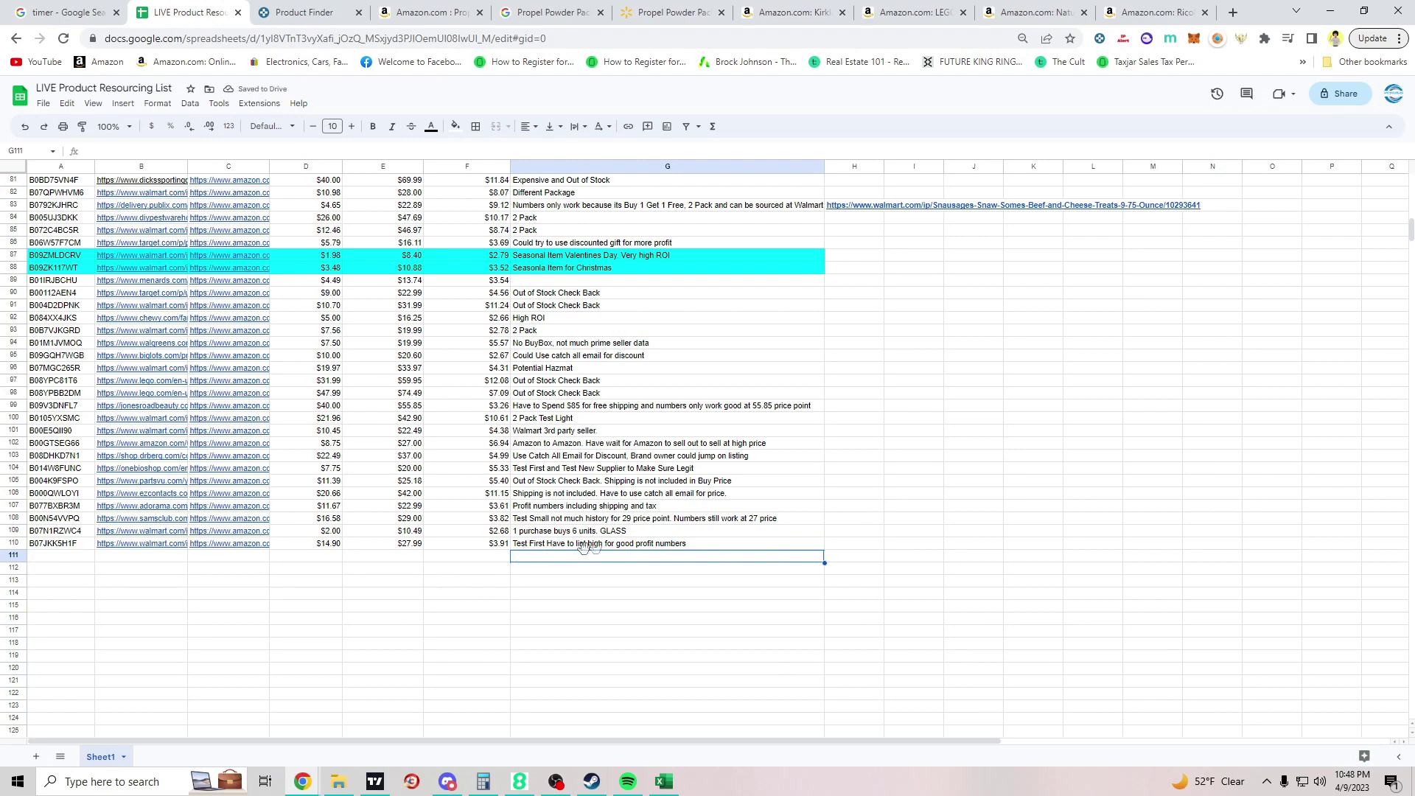
{"action": "left_click", "coordinate": [645, 545]}
{"action": "left_click", "coordinate": [61, 557]}
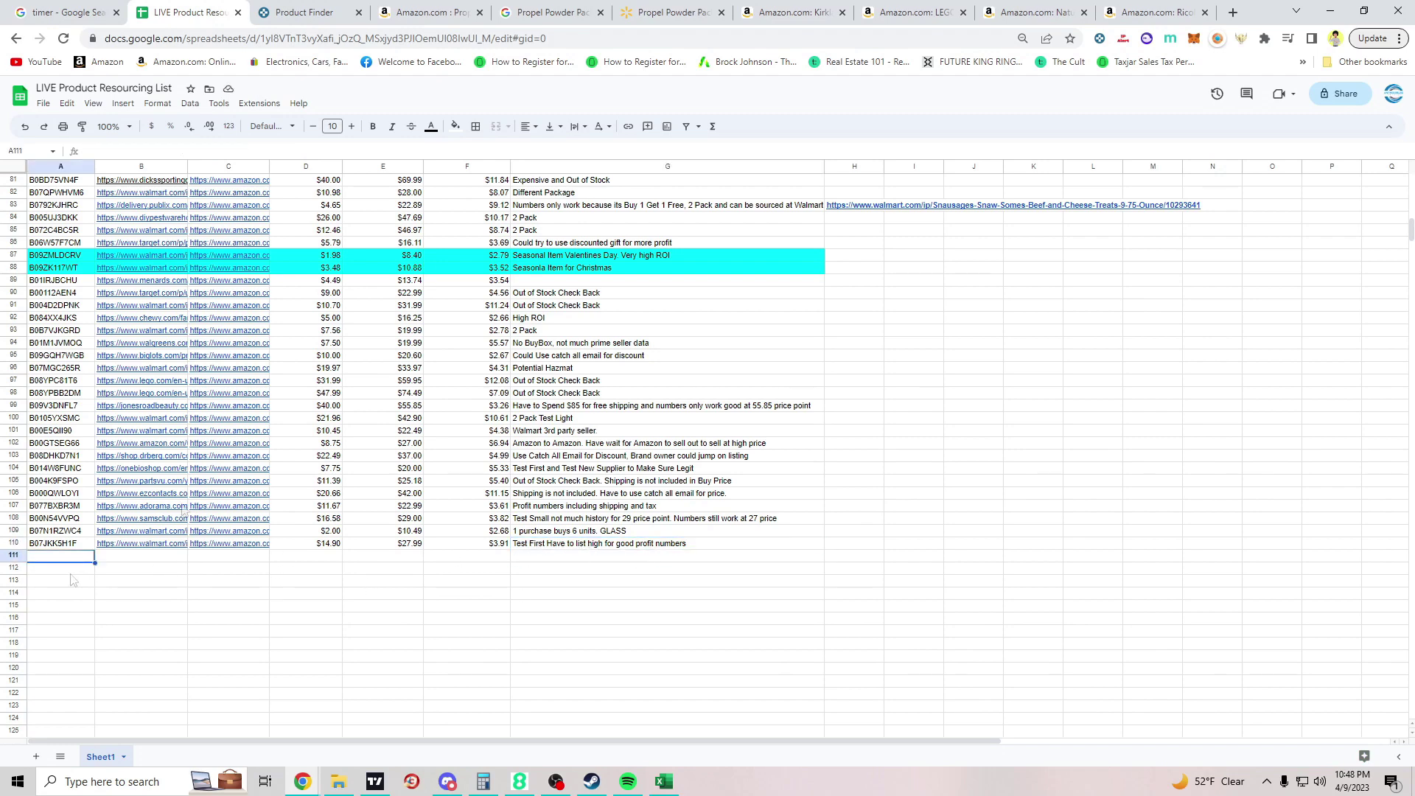
Step: Recheck the Propel Amazon page, append "5 Pack" to the note in G110, and select cell A111
{"action": "left_click", "coordinate": [417, 7]}
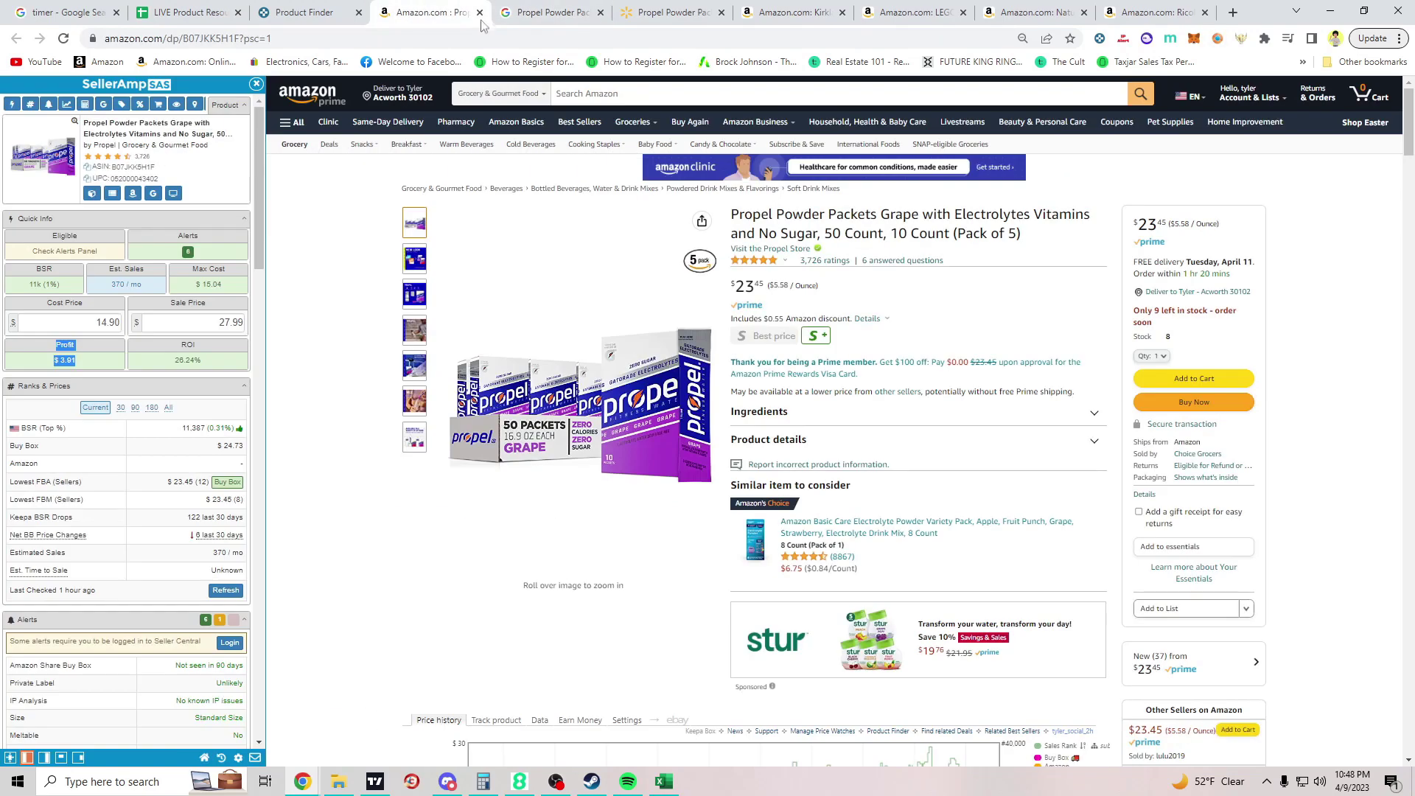
{"action": "key", "text": "ctrl+2"}
{"action": "left_click", "coordinate": [704, 547]}
{"action": "left_click", "coordinate": [259, 151]}
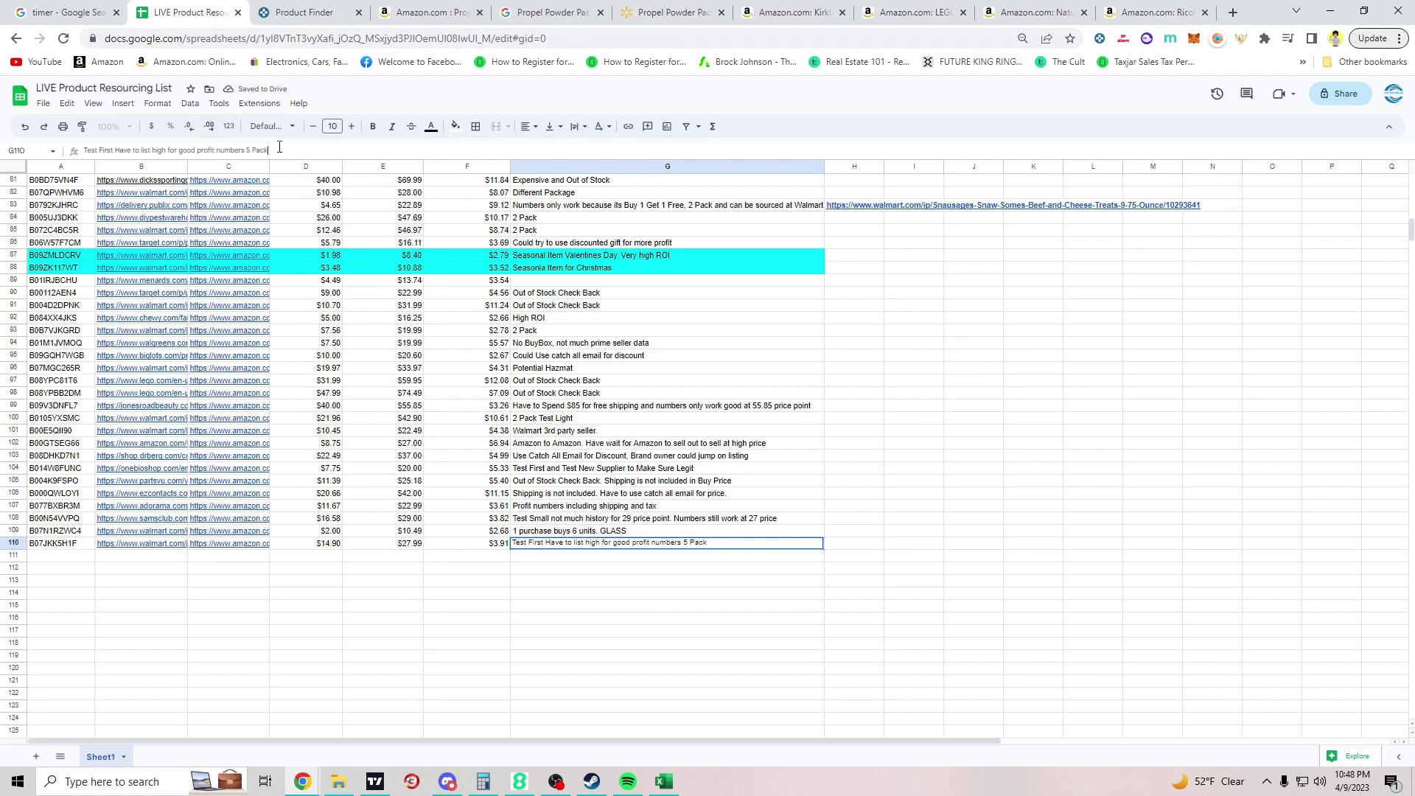
{"action": "key", "text": "Return"}
{"action": "key", "text": "Left"}
{"action": "key", "text": "Left"}
{"action": "key", "text": "Left"}
{"action": "key", "text": "Left"}
{"action": "key", "text": "Left"}
{"action": "key", "text": "Left"}
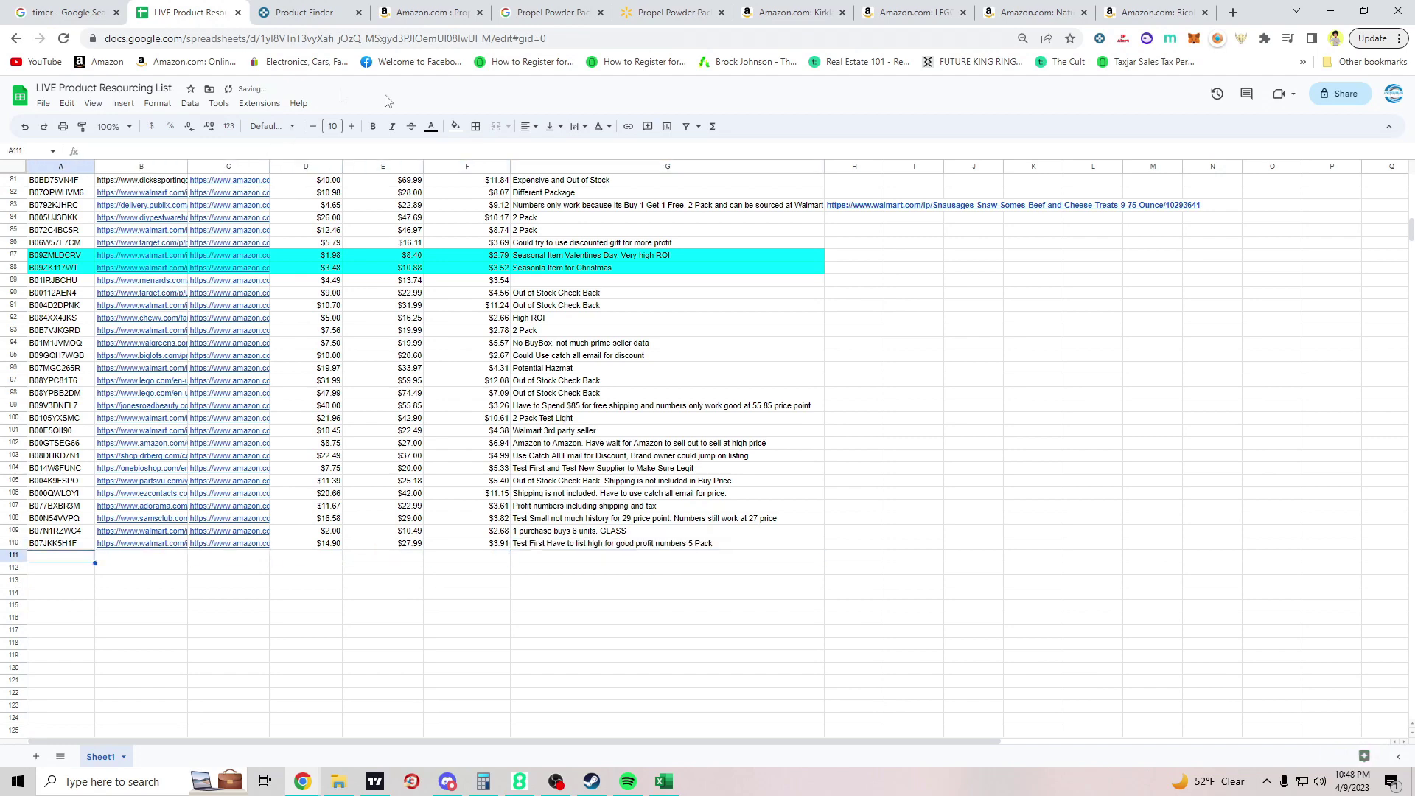
Step: Close the Propel Amazon, Google results and Walmart pages to get to the Kirkland CoQ10 listing
{"action": "left_click", "coordinate": [442, 12]}
{"action": "left_click", "coordinate": [480, 13]}
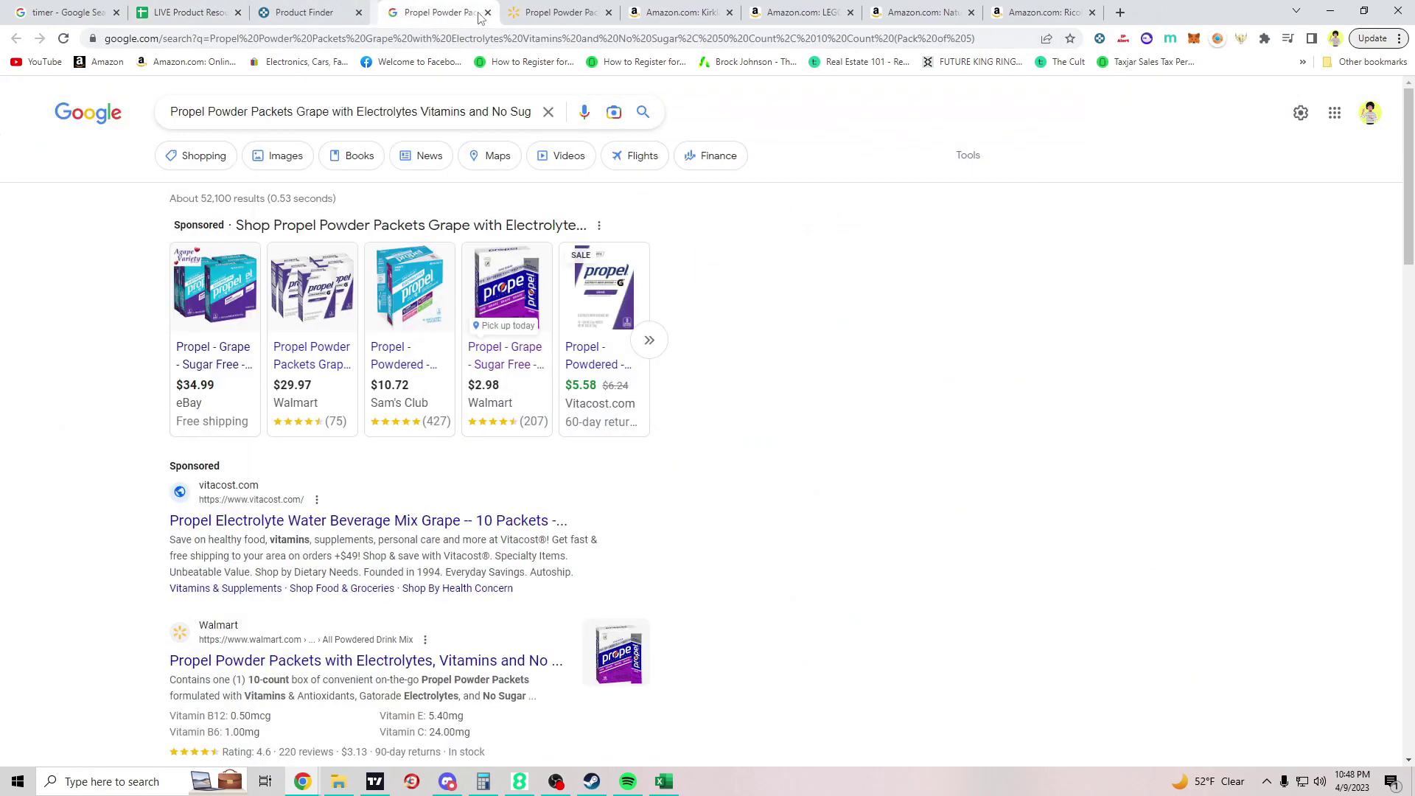
{"action": "left_click", "coordinate": [487, 13]}
{"action": "left_click", "coordinate": [487, 12]}
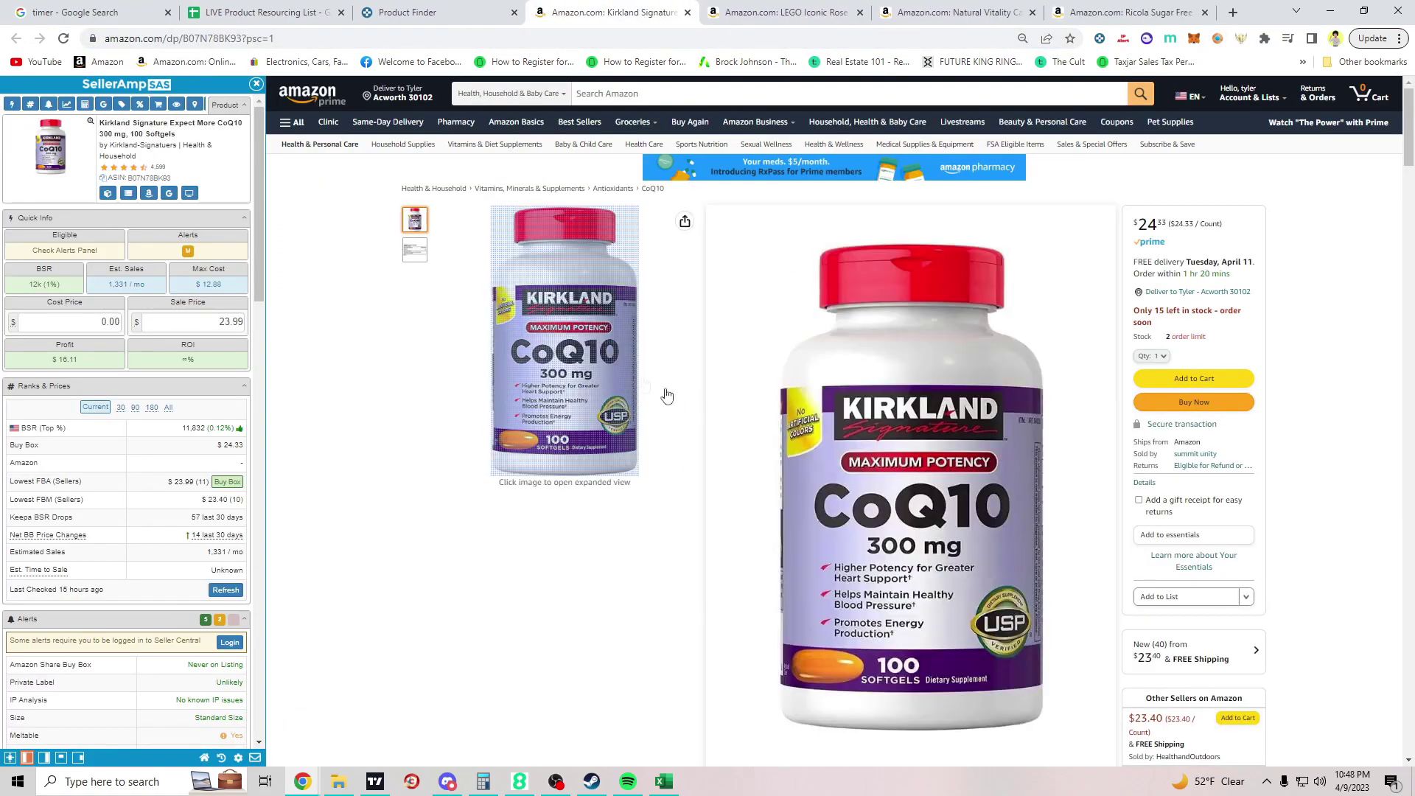
Step: Examine the Kirkland CoQ10 listing's Keepa price history, Buy Box statistics and seller offers with their 30-day sales
{"action": "scroll", "coordinate": [849, 448], "scroll_direction": "down", "scroll_amount": 7}
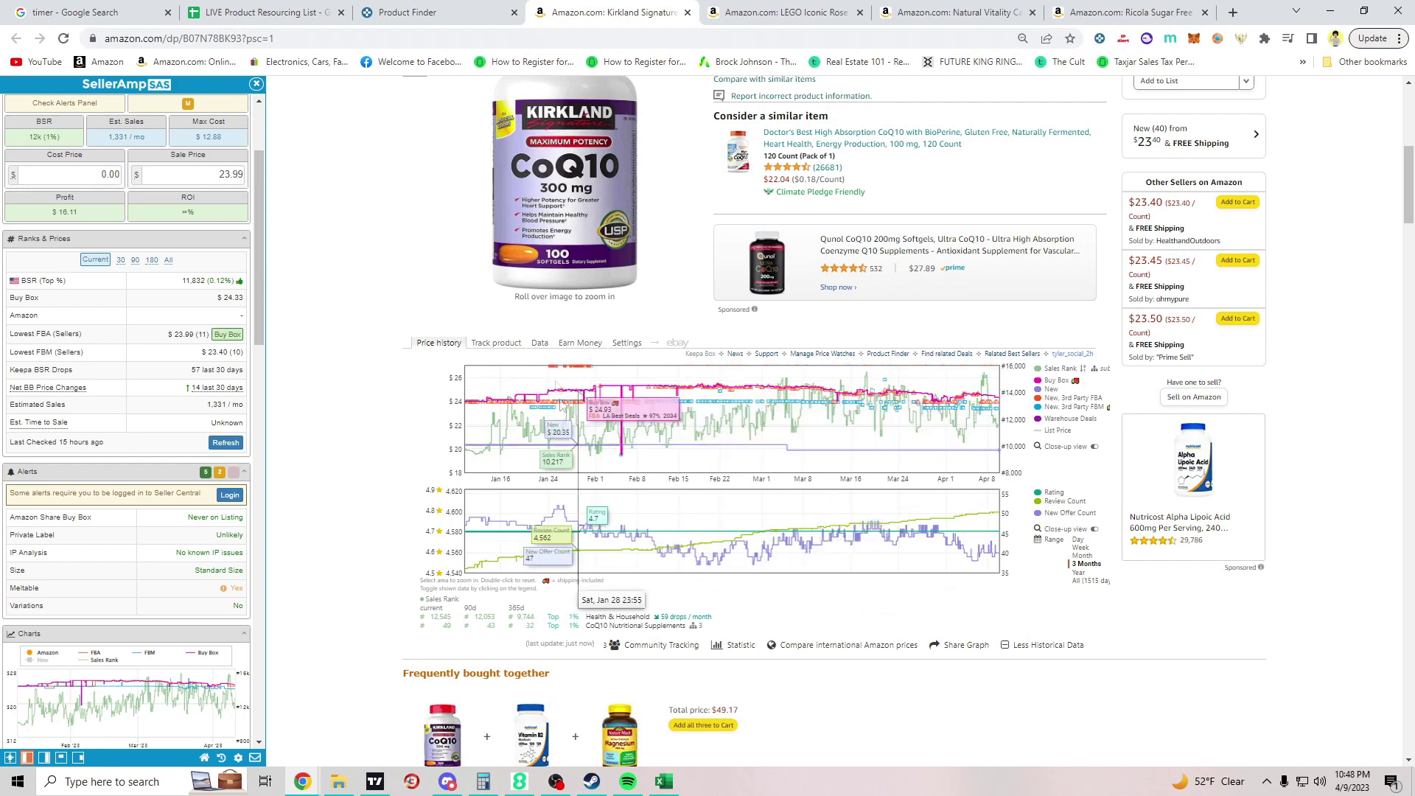
{"action": "left_click", "coordinate": [540, 344]}
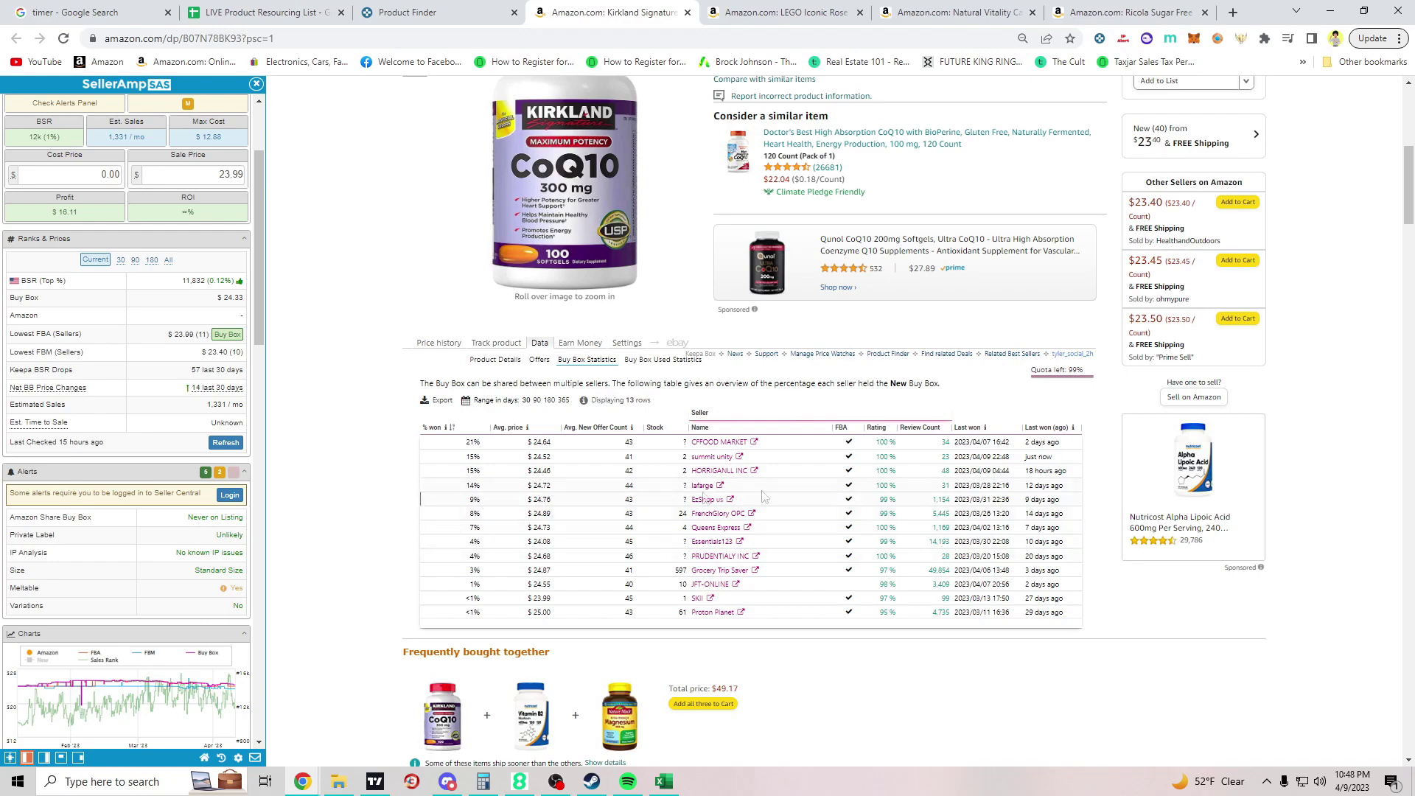
{"action": "left_click", "coordinate": [539, 360]}
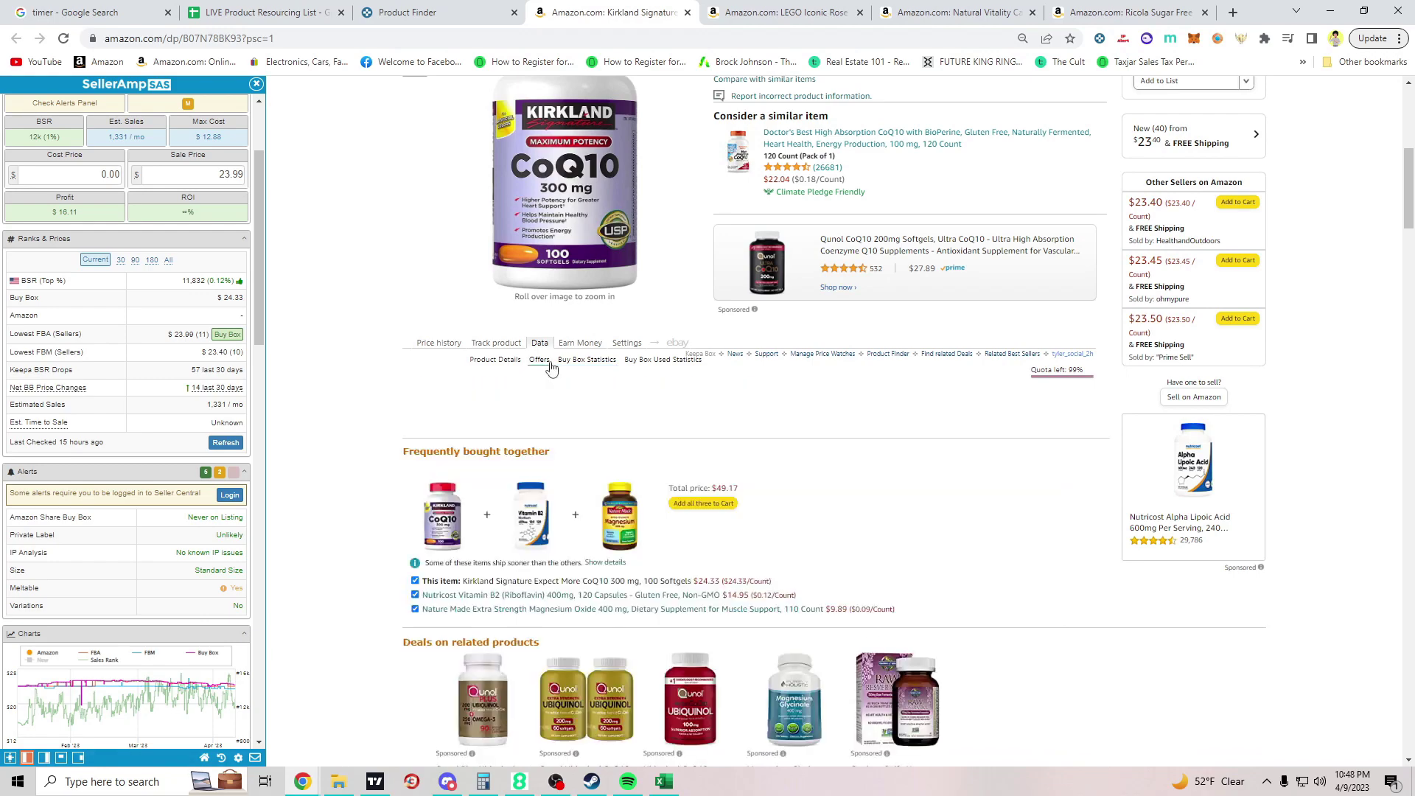
{"action": "scroll", "coordinate": [1149, 573], "scroll_direction": "down", "scroll_amount": 2}
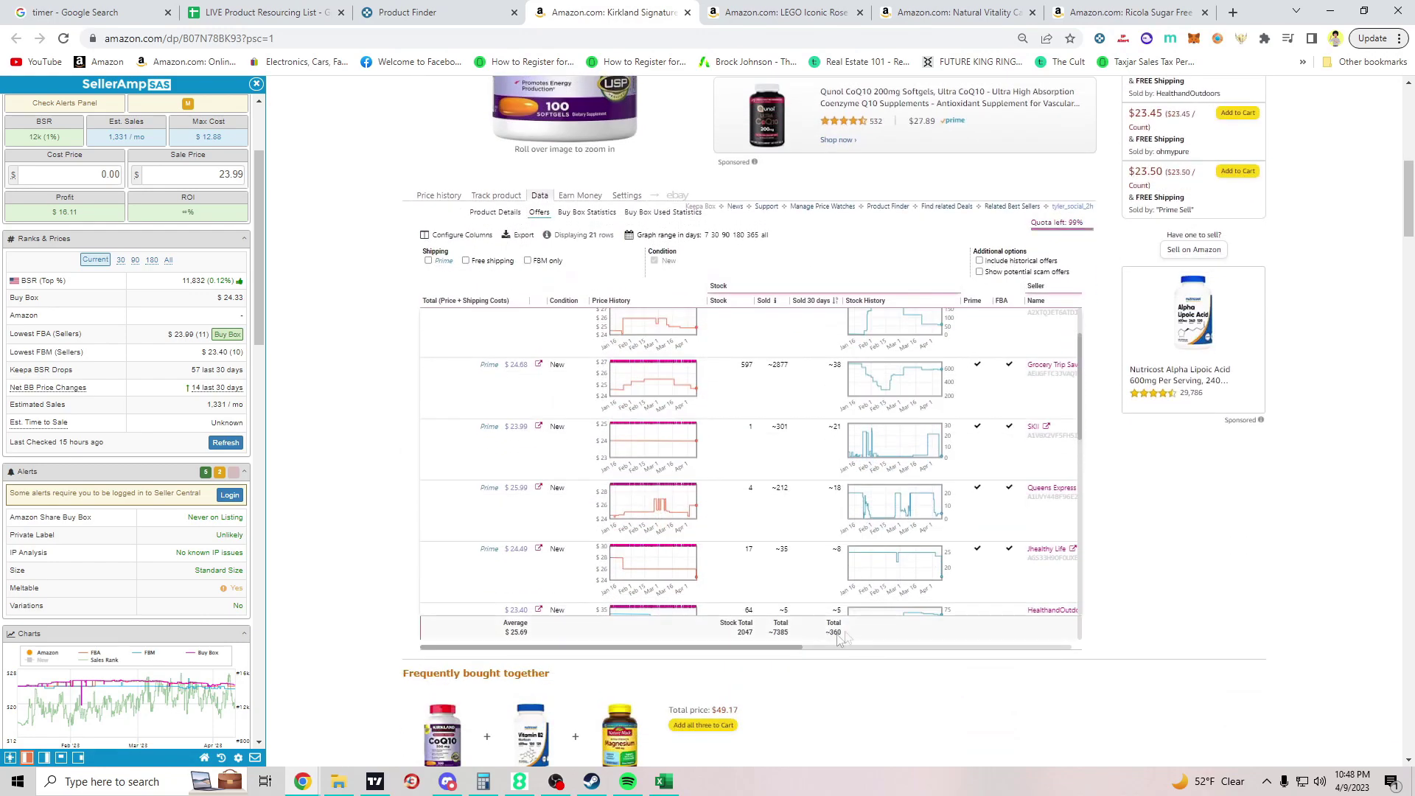
{"action": "scroll", "coordinate": [590, 457], "scroll_direction": "up", "scroll_amount": 3}
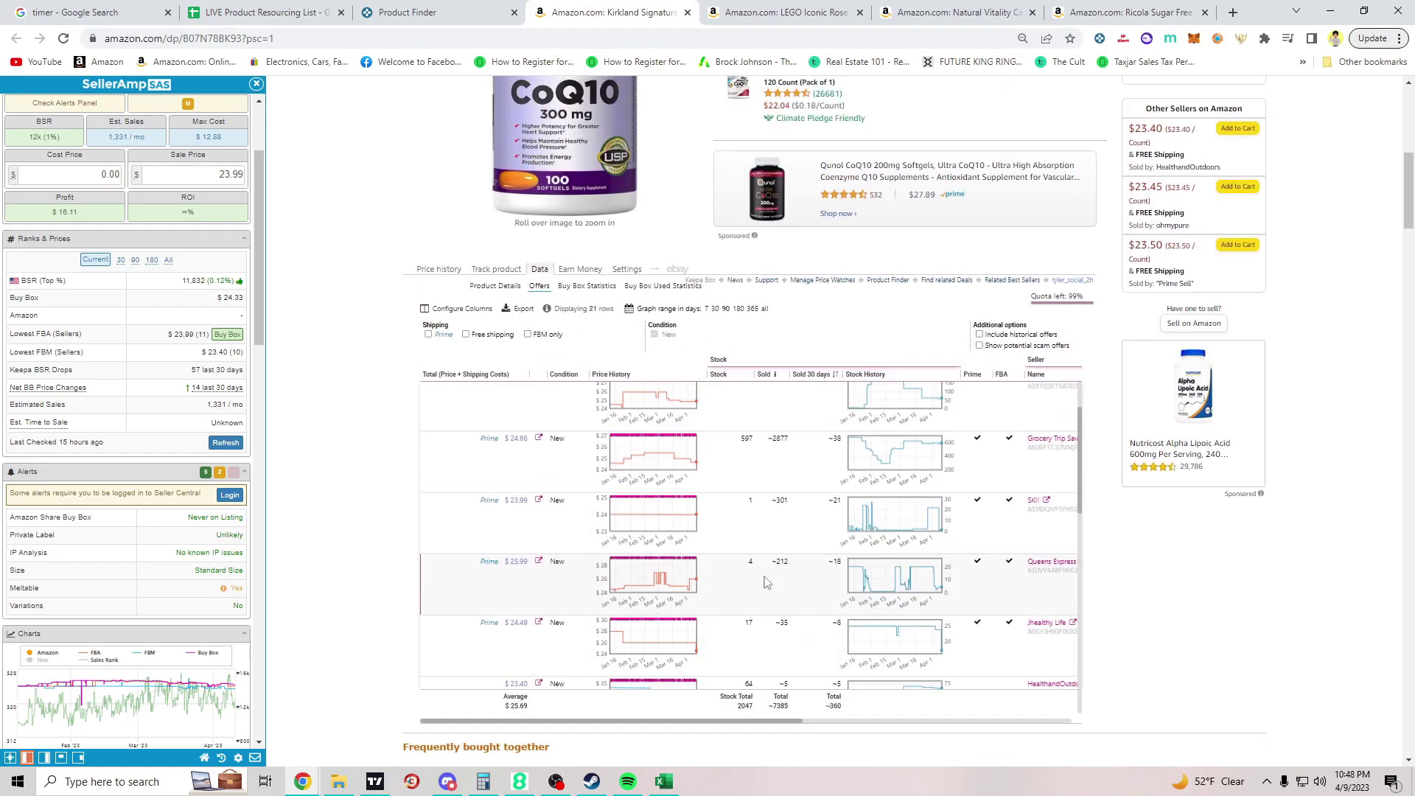
Step: Review the CoQ10 price history and SellerAmp offers, and apply the $24.48 offer as the sale price
{"action": "left_click", "coordinate": [434, 271]}
{"action": "scroll", "coordinate": [175, 398], "scroll_direction": "down", "scroll_amount": 5}
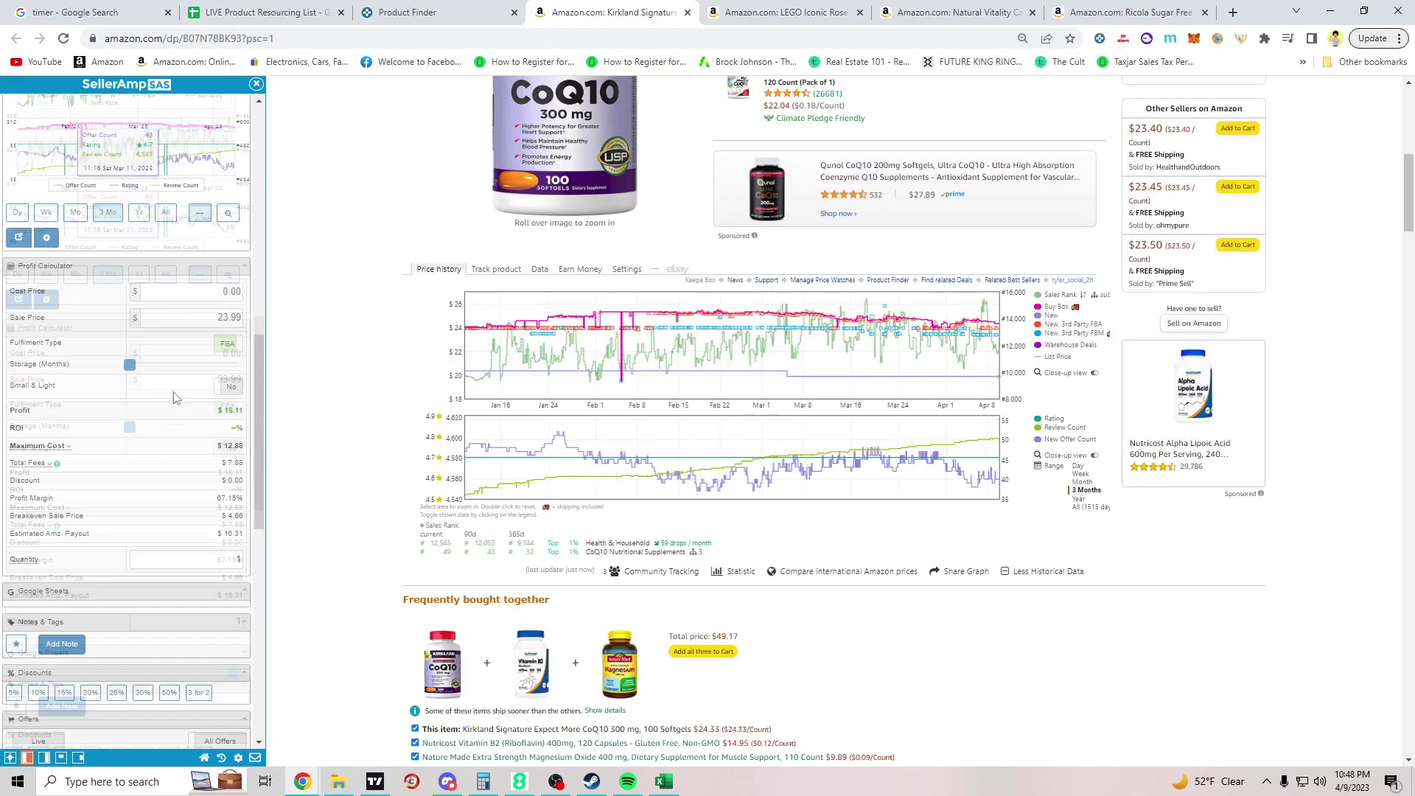
{"action": "scroll", "coordinate": [177, 401], "scroll_direction": "down", "scroll_amount": 5}
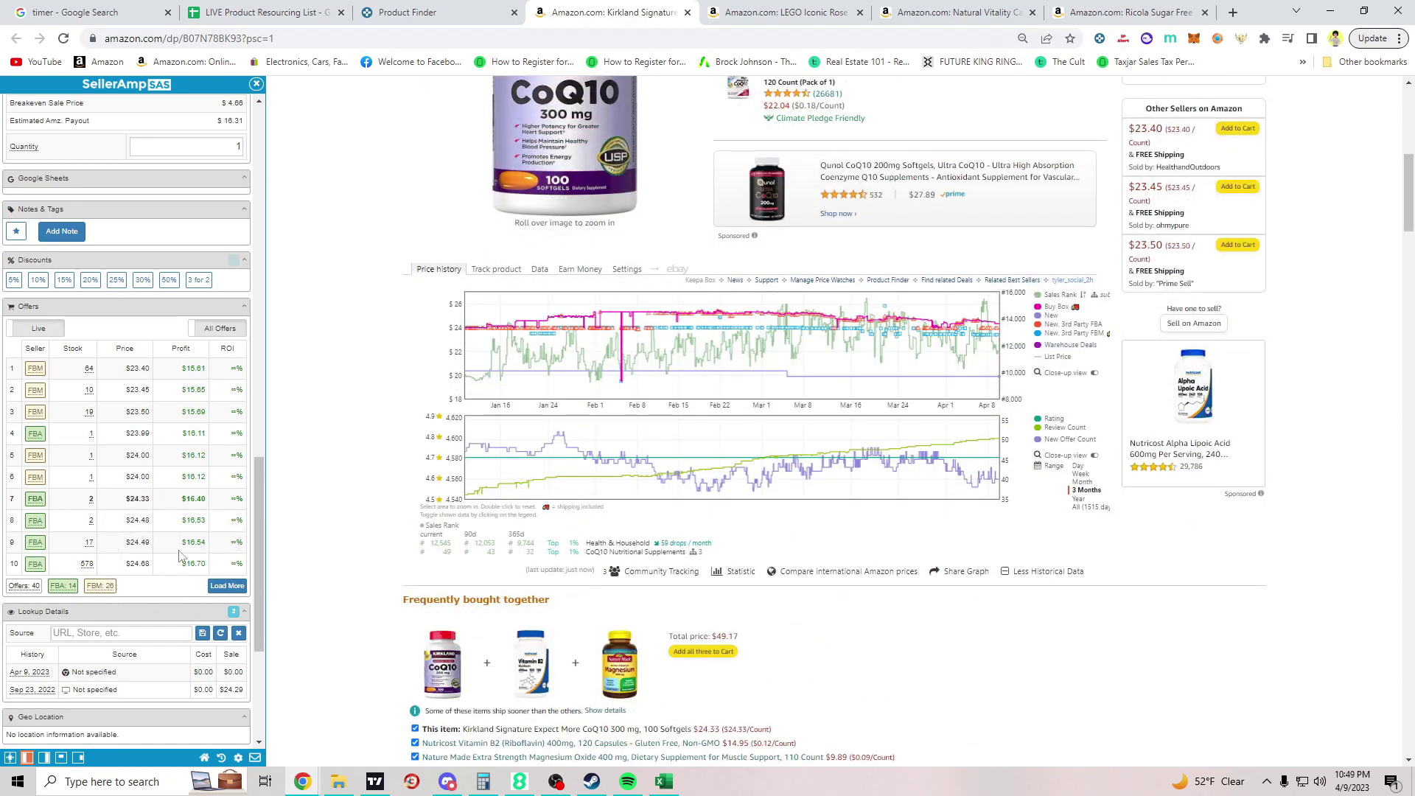
{"action": "scroll", "coordinate": [179, 557], "scroll_direction": "up", "scroll_amount": 1}
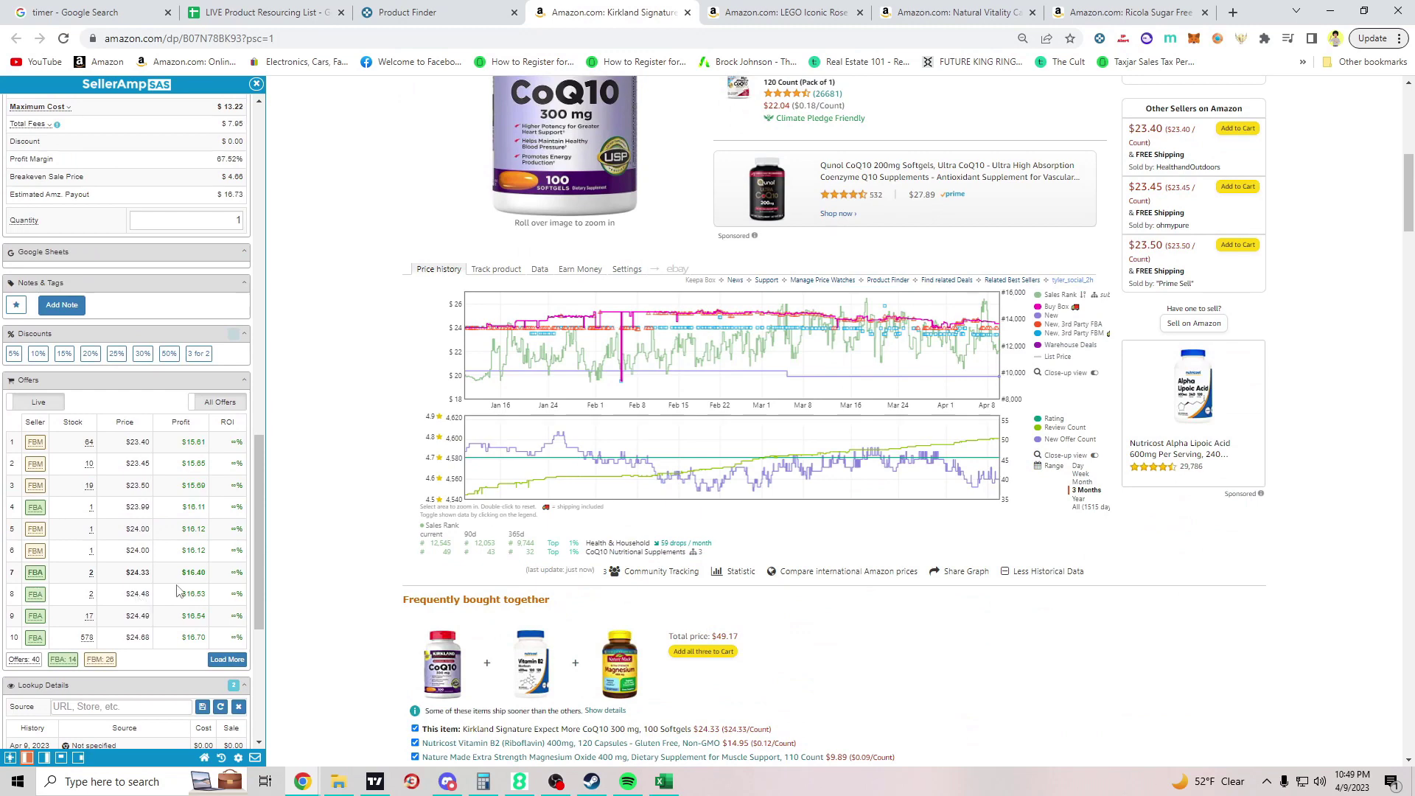
{"action": "scroll", "coordinate": [180, 590], "scroll_direction": "up", "scroll_amount": 10}
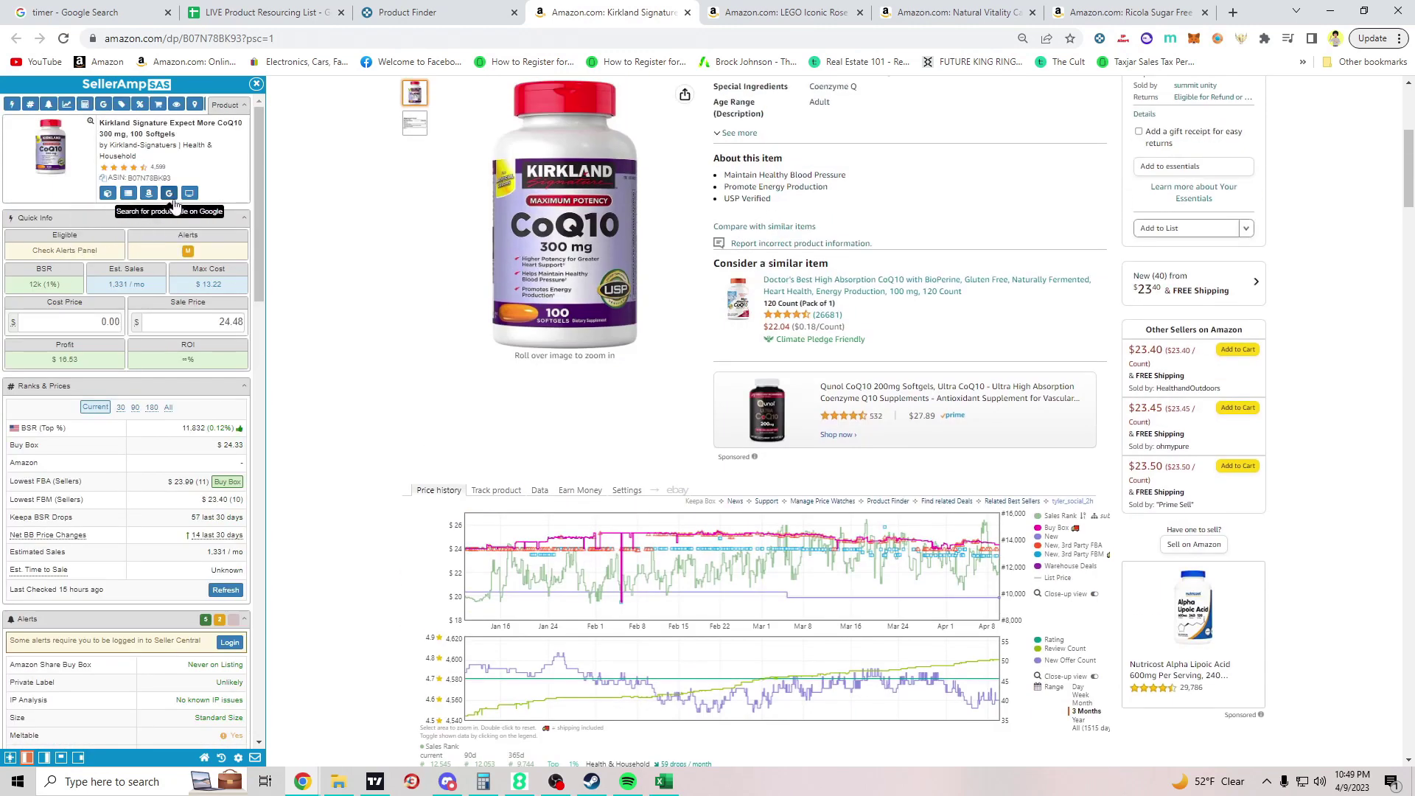
Step: Search Google for the CoQ10 product title, recheck the Amazon listing, and review the web results for suppliers
{"action": "left_click", "coordinate": [174, 202]}
{"action": "left_click", "coordinate": [540, 14]}
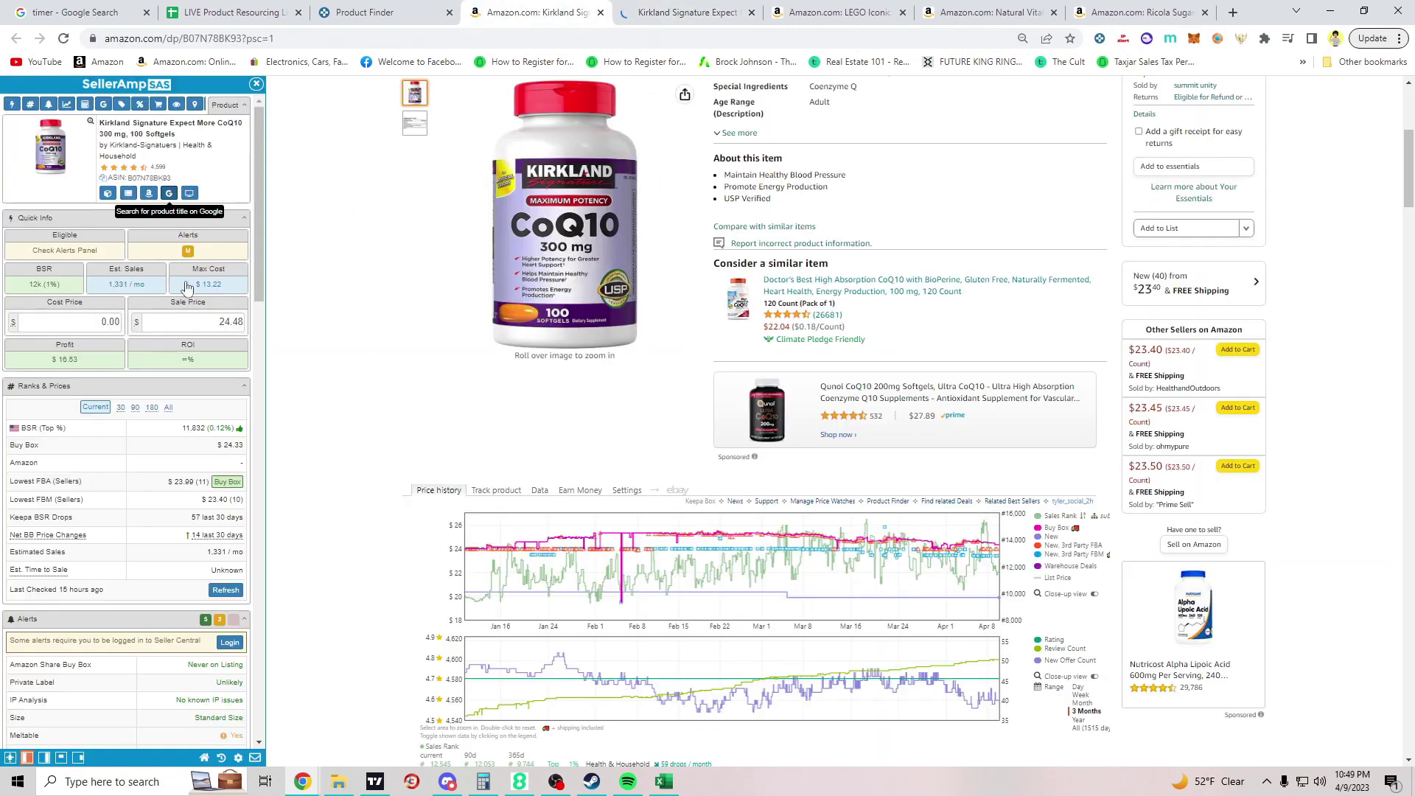
{"action": "scroll", "coordinate": [445, 436], "scroll_direction": "up", "scroll_amount": 2}
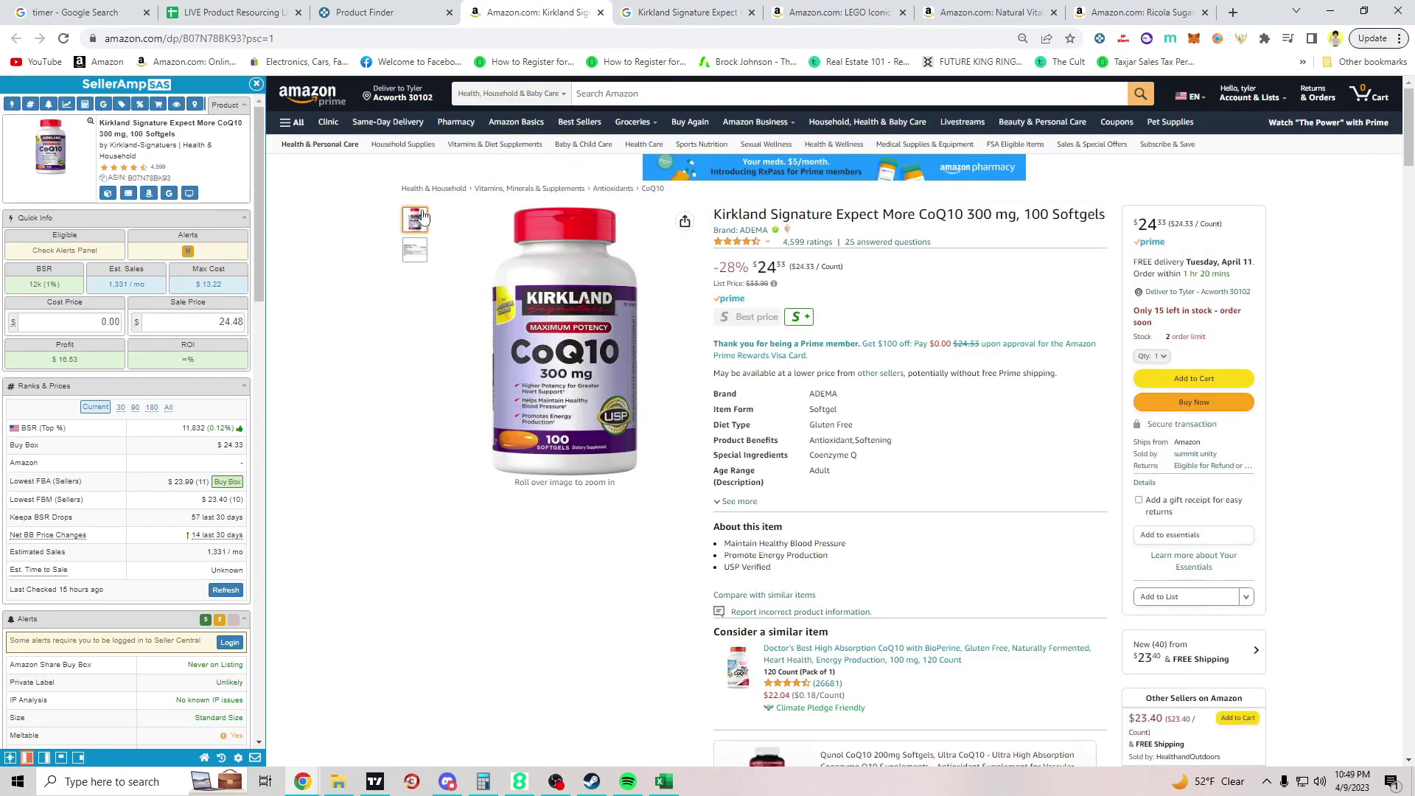
{"action": "left_click", "coordinate": [693, 14]}
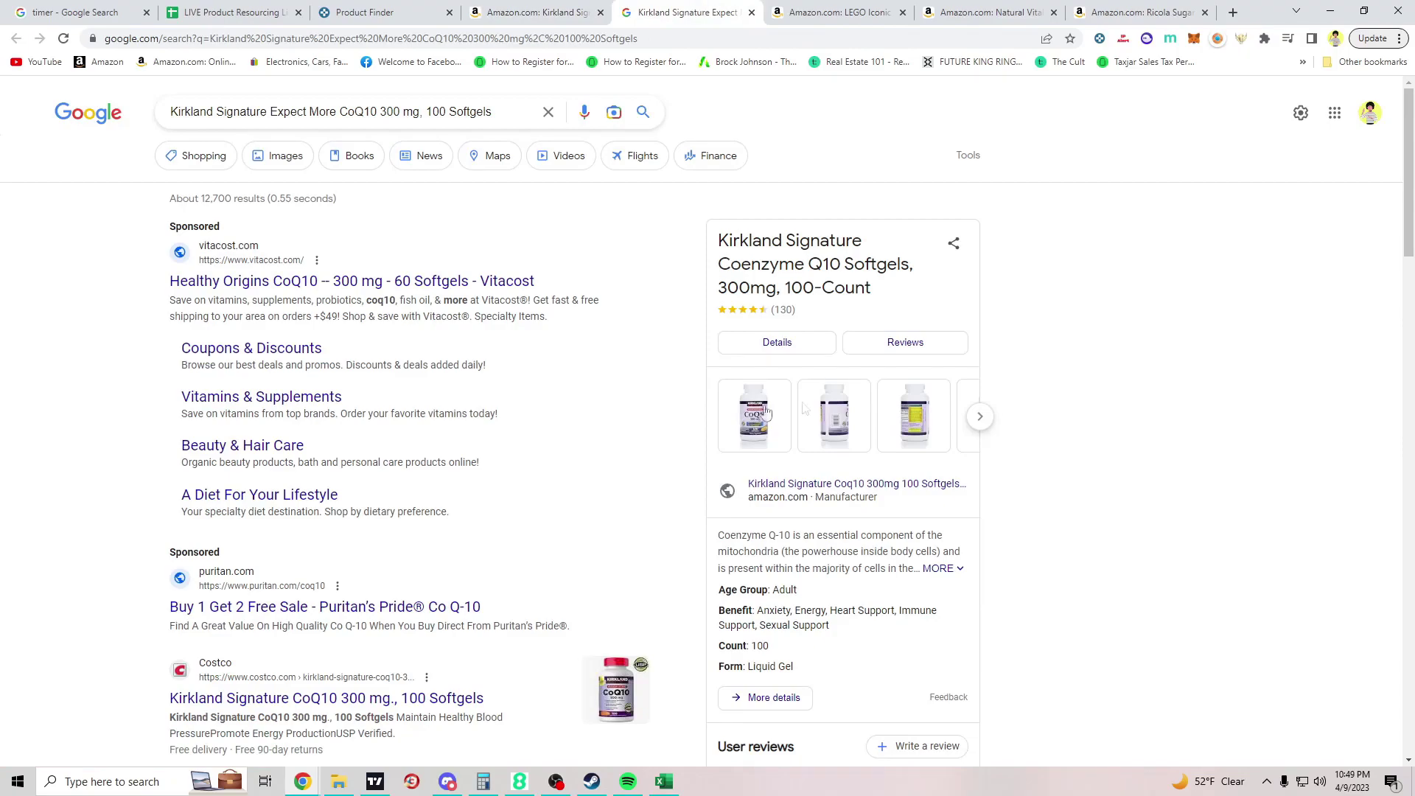
{"action": "scroll", "coordinate": [234, 369], "scroll_direction": "down", "scroll_amount": 4}
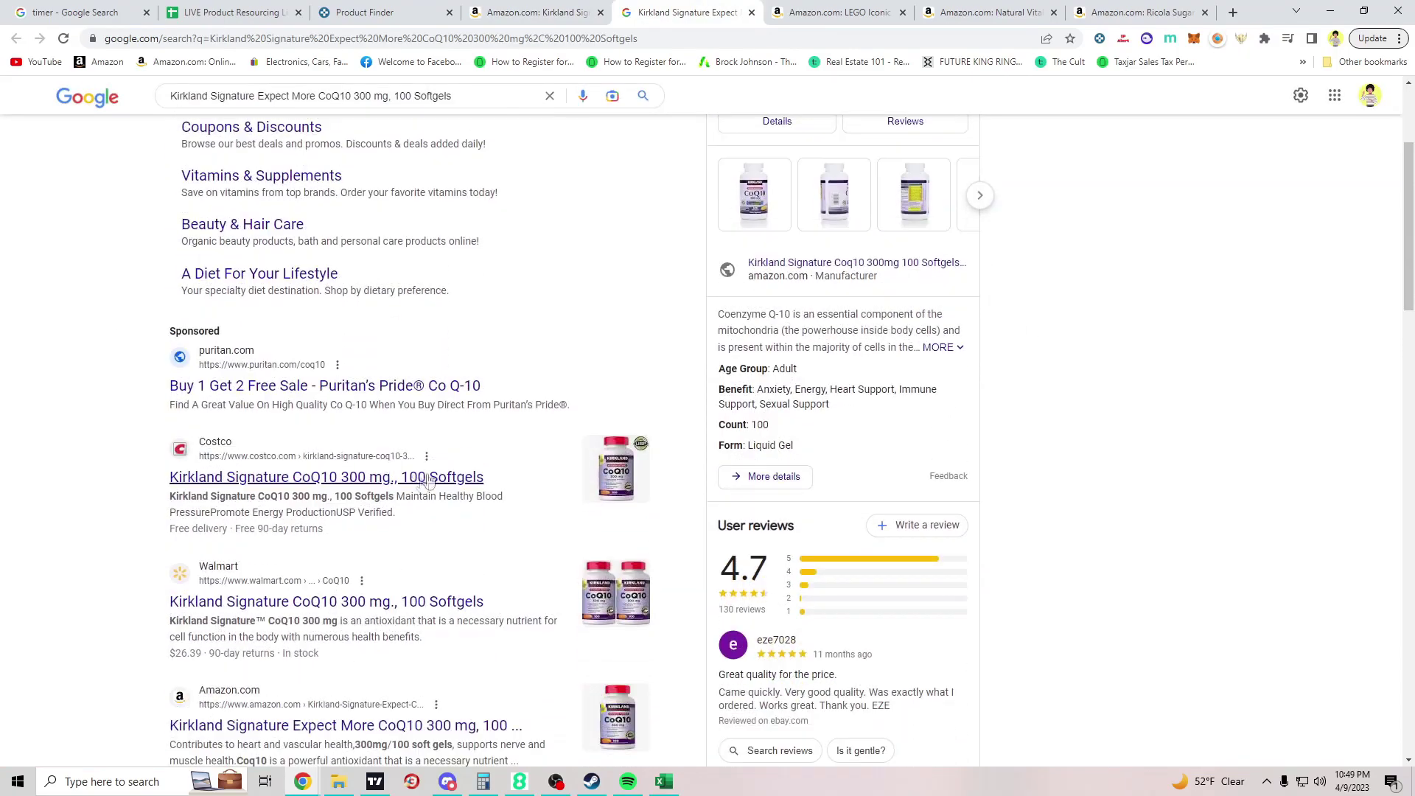
{"action": "scroll", "coordinate": [103, 449], "scroll_direction": "up", "scroll_amount": 4}
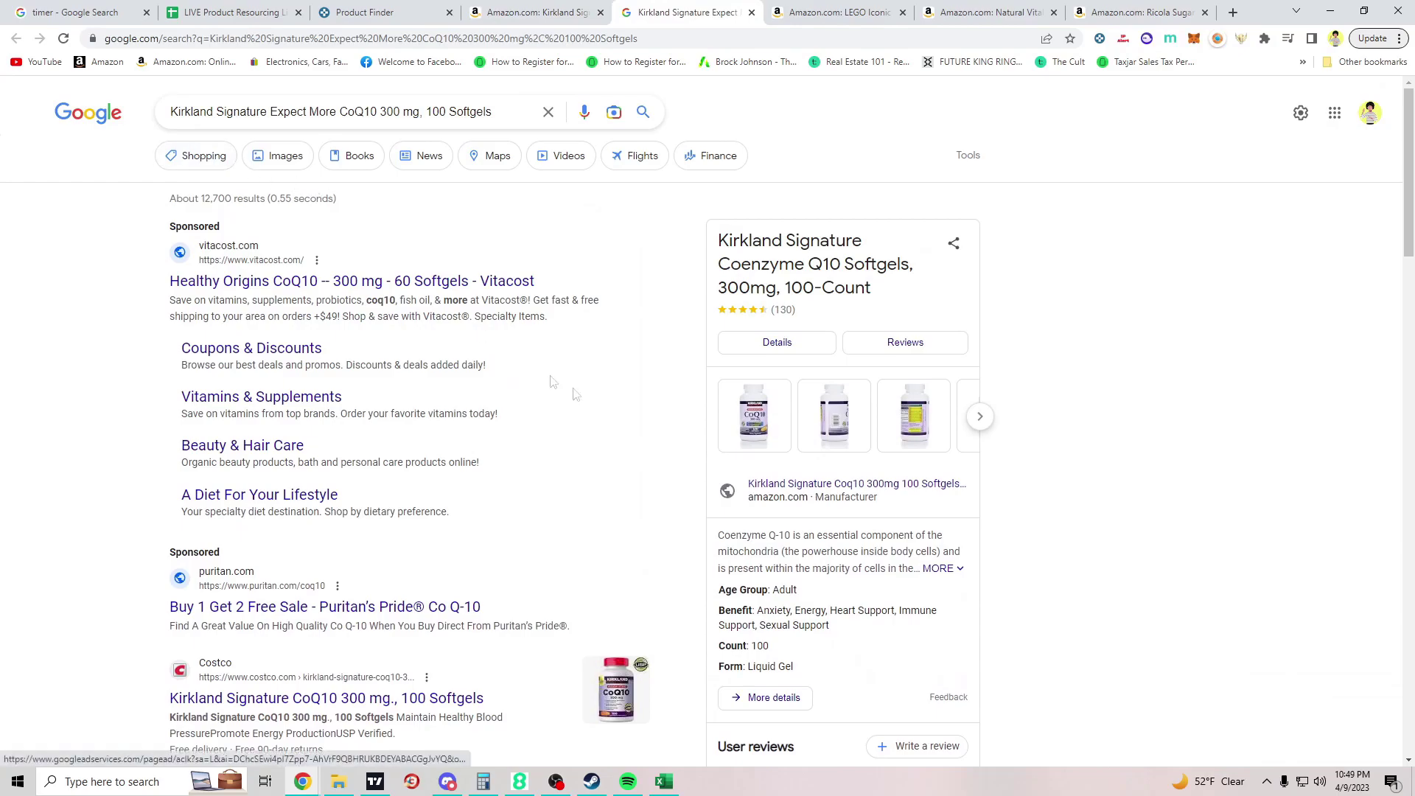
{"action": "scroll", "coordinate": [583, 465], "scroll_direction": "down", "scroll_amount": 3}
{"action": "scroll", "coordinate": [405, 560], "scroll_direction": "down", "scroll_amount": 5}
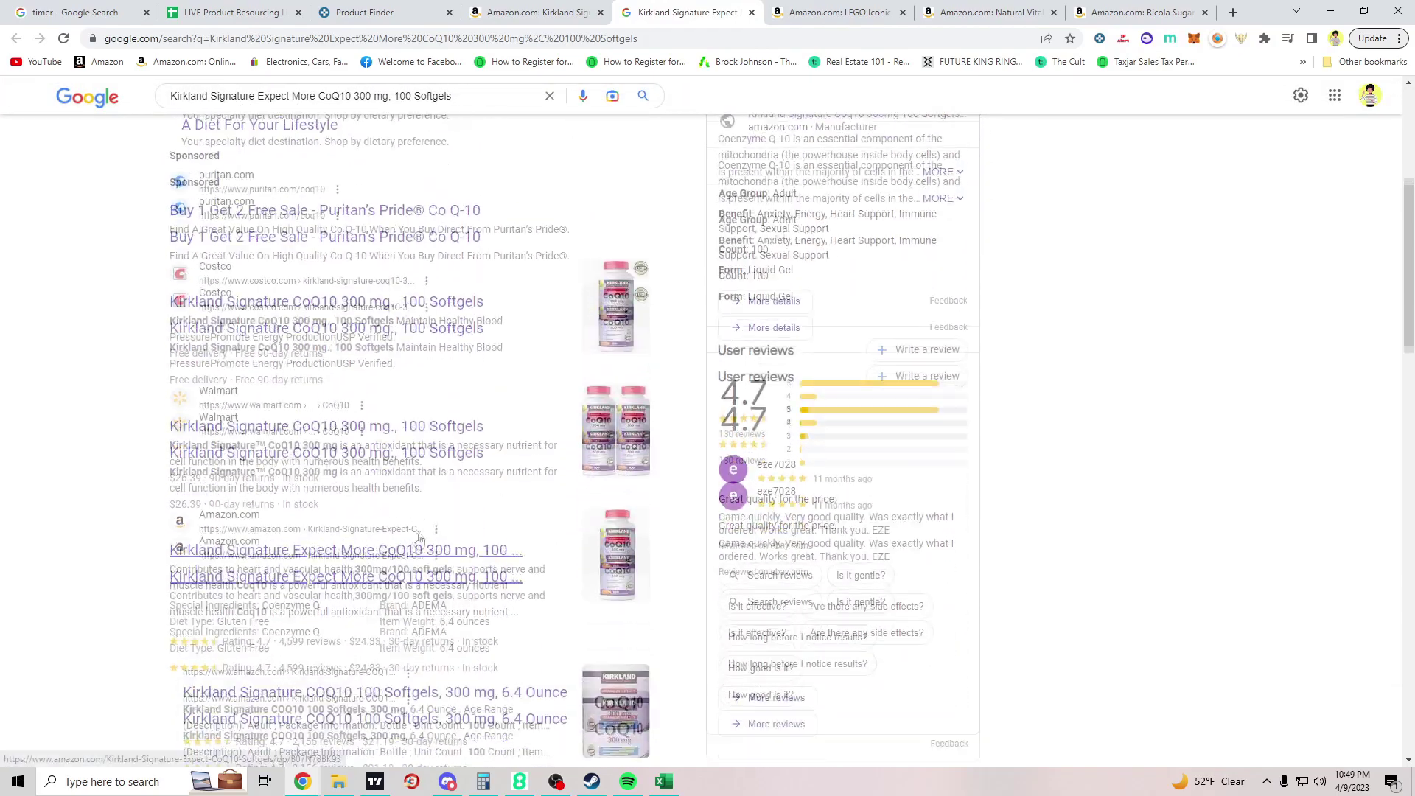
{"action": "scroll", "coordinate": [118, 435], "scroll_direction": "up", "scroll_amount": 8}
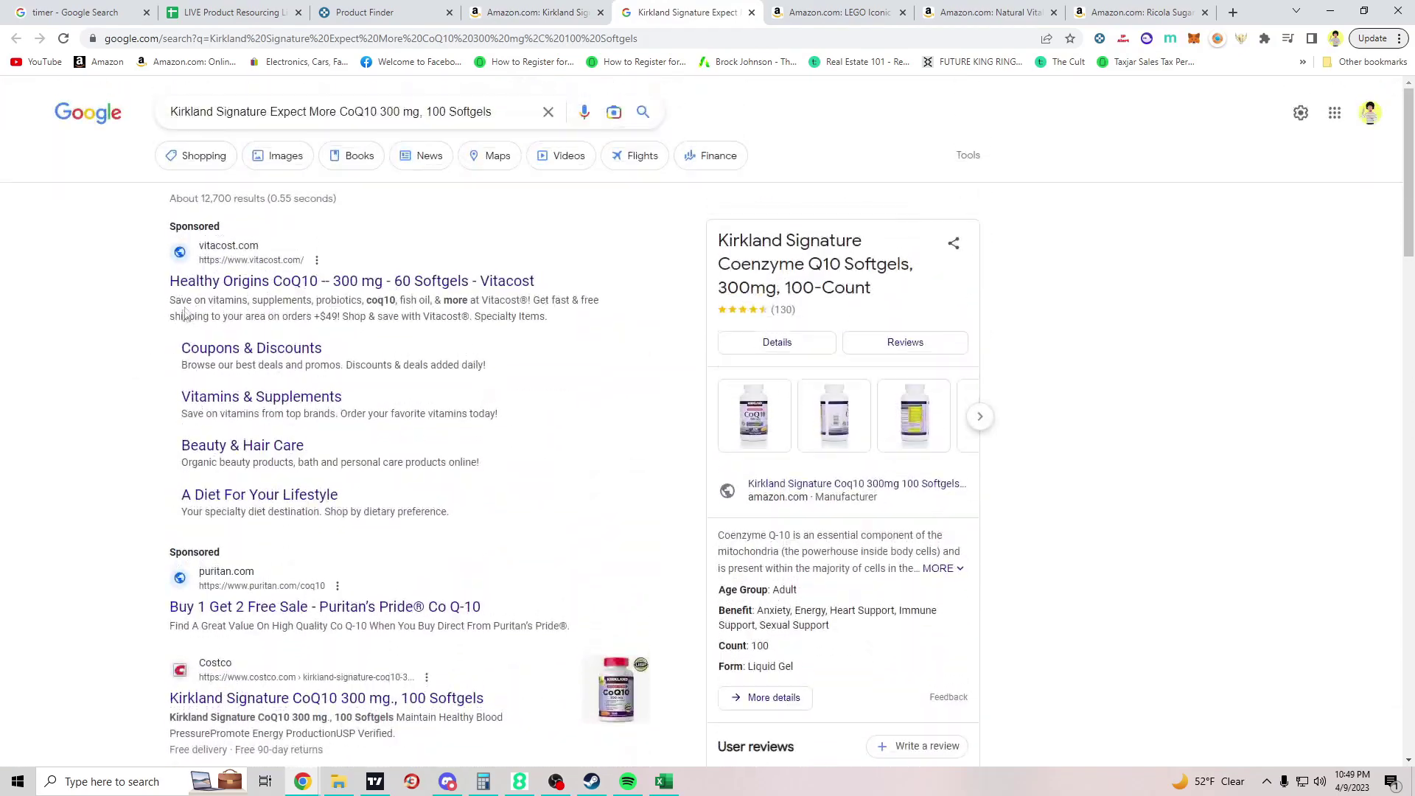
Step: Review the Google Shopping results for the Kirkland CoQ10 300 mg softgels, including the sponsored offers, for a cheaper supplier
{"action": "left_click", "coordinate": [181, 151]}
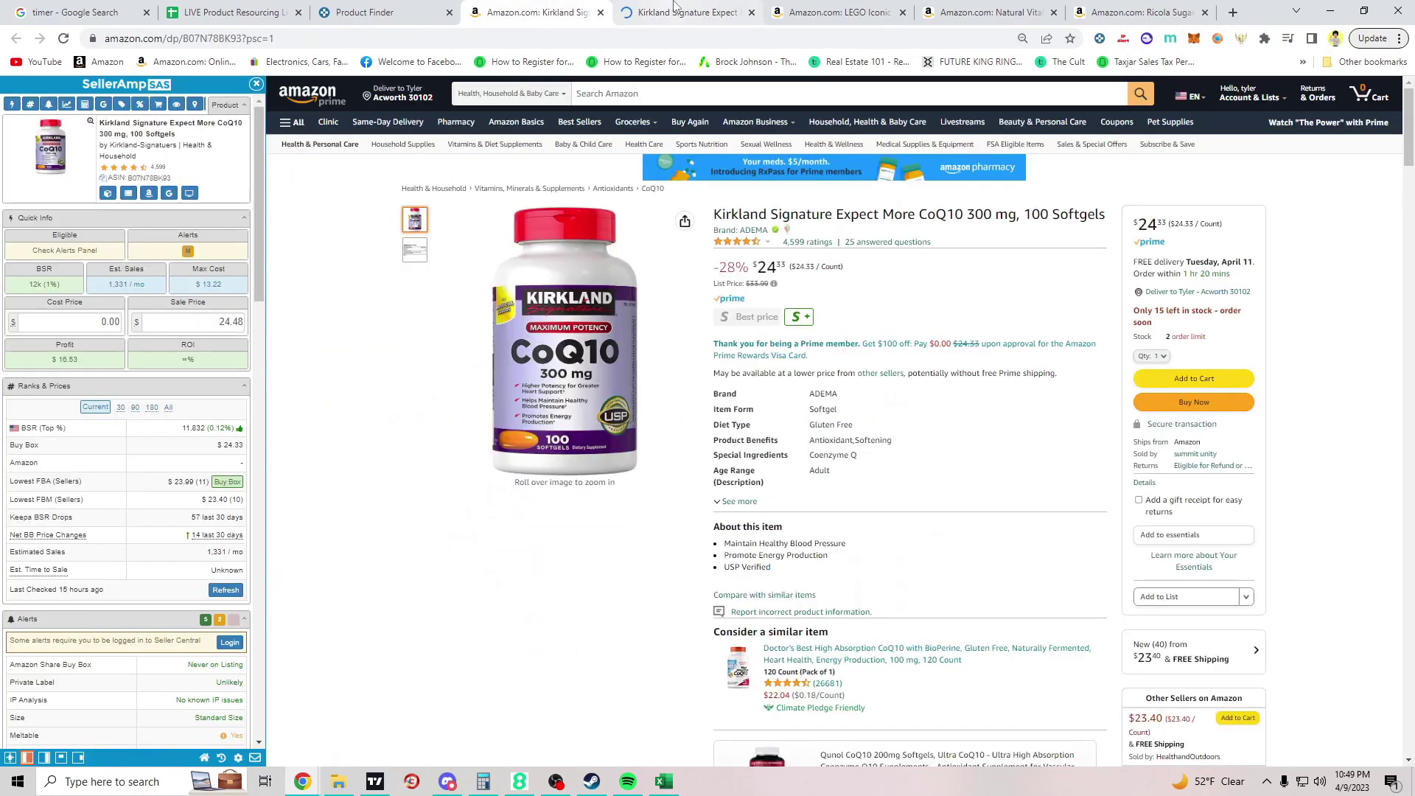
{"action": "scroll", "coordinate": [1068, 471], "scroll_direction": "down", "scroll_amount": 5}
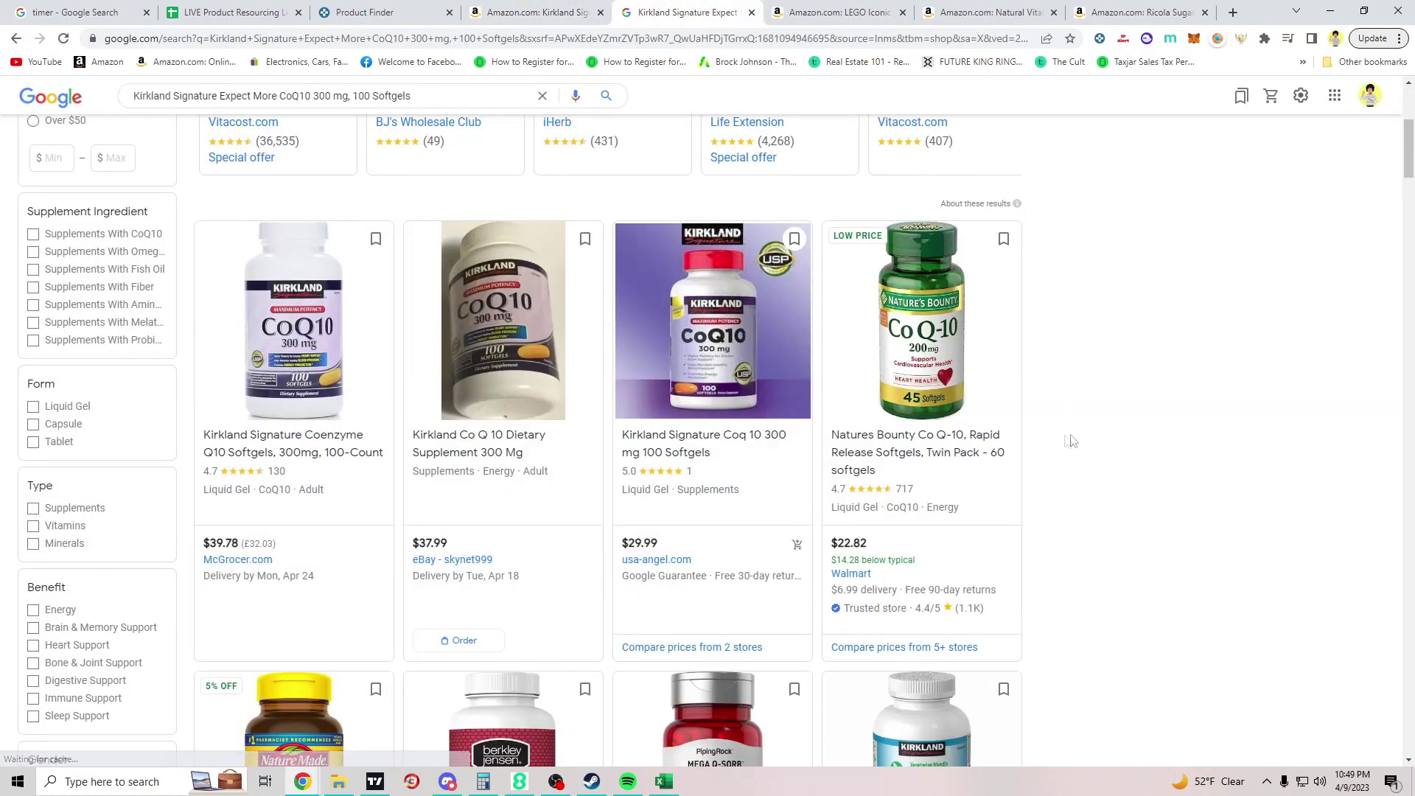
{"action": "scroll", "coordinate": [1085, 437], "scroll_direction": "down", "scroll_amount": 10}
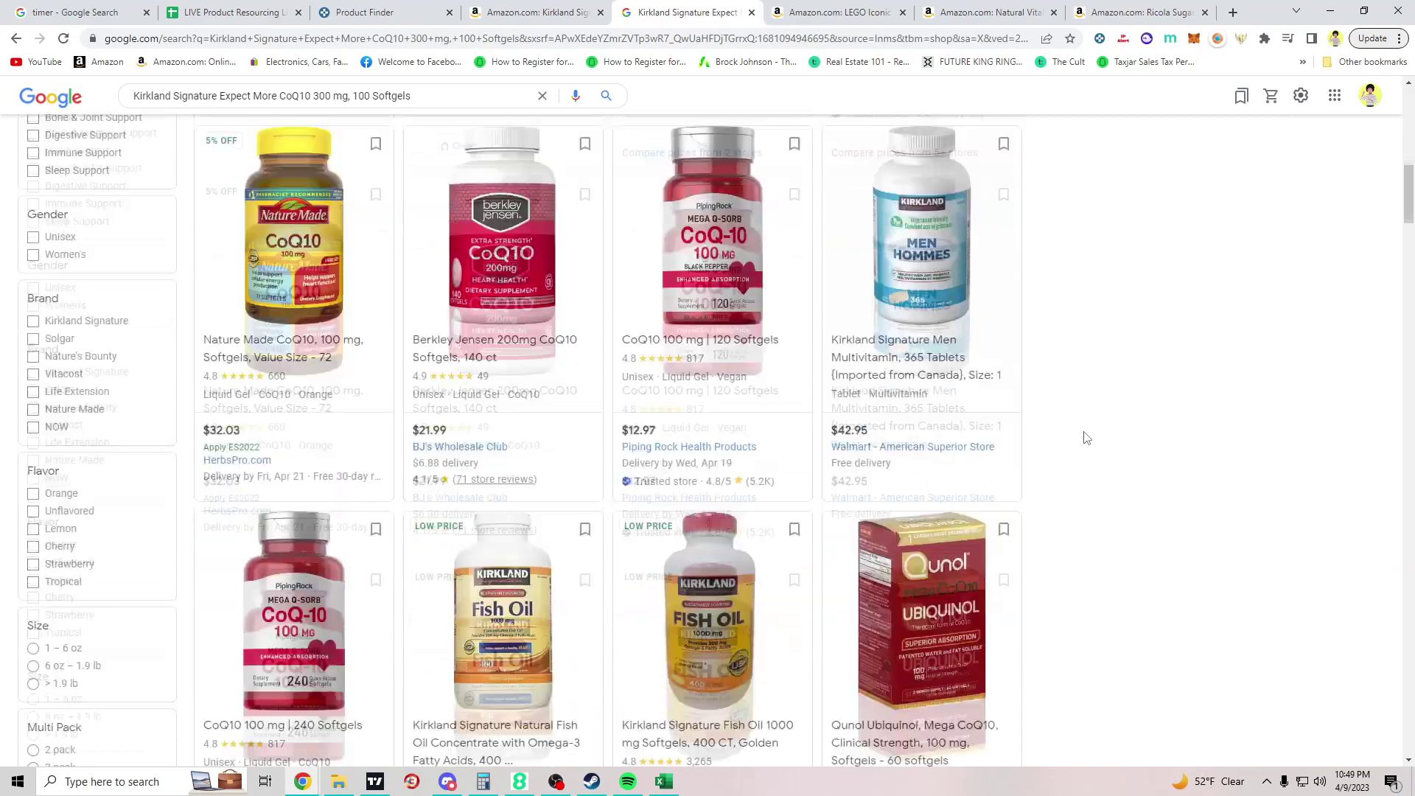
{"action": "scroll", "coordinate": [1086, 440], "scroll_direction": "down", "scroll_amount": 4}
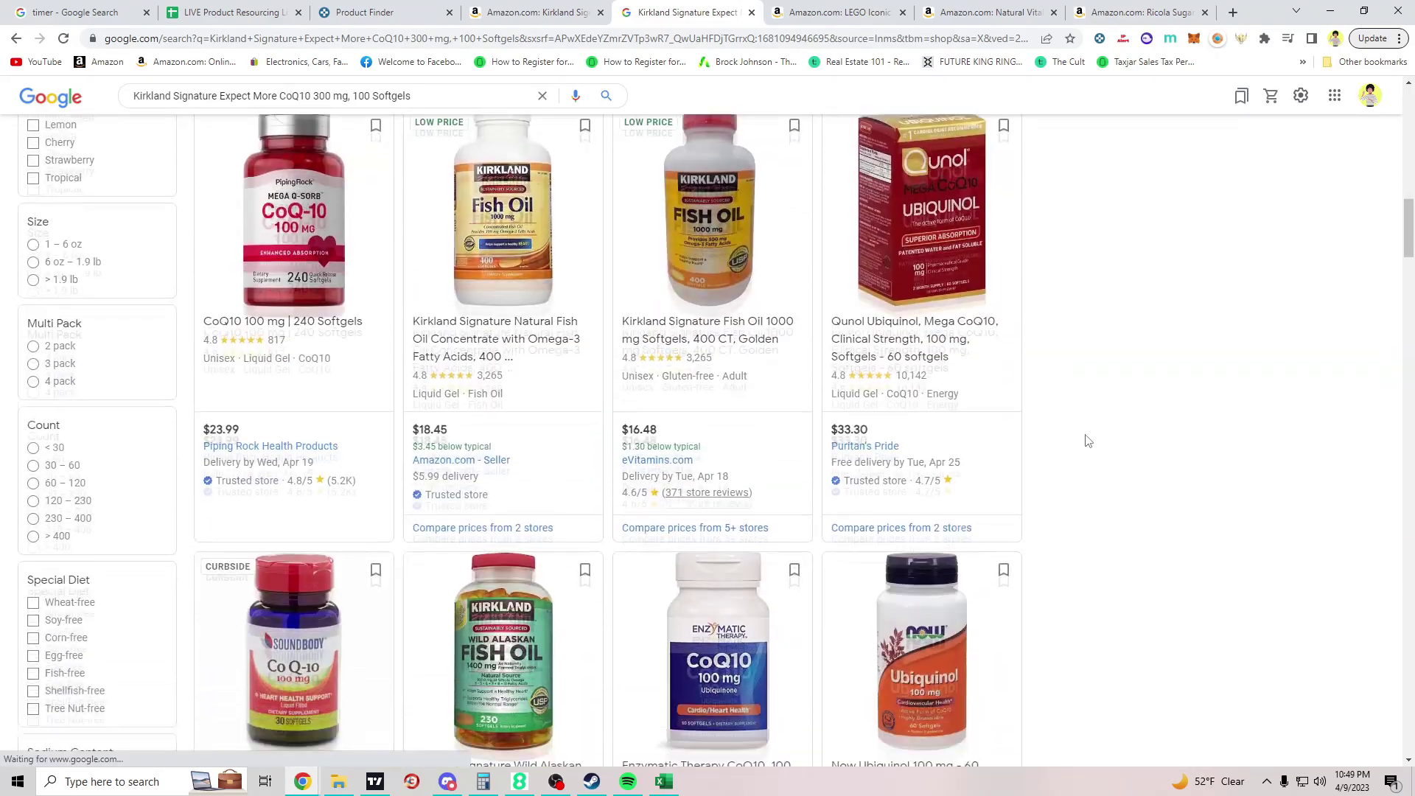
{"action": "scroll", "coordinate": [1087, 440], "scroll_direction": "up", "scroll_amount": 4}
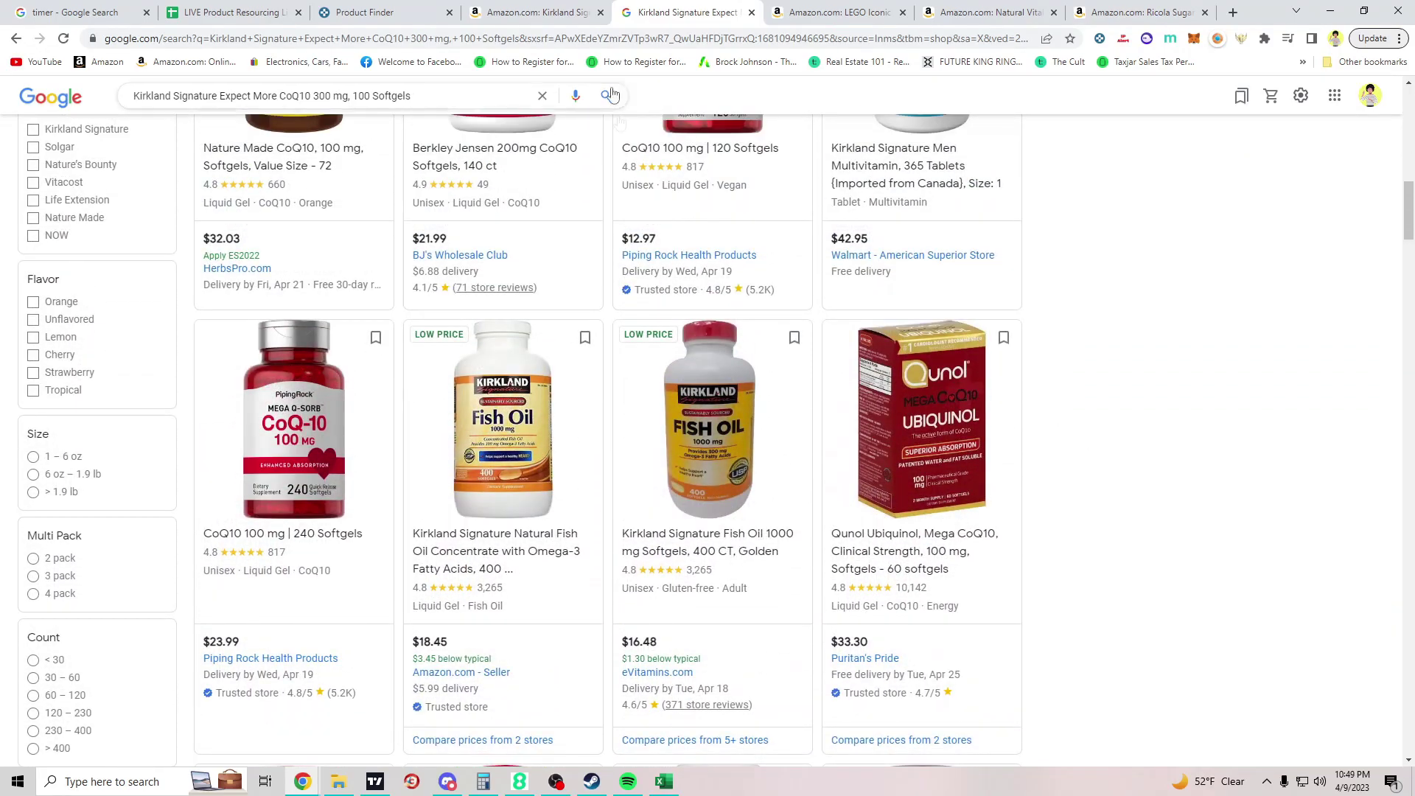
{"action": "left_click", "coordinate": [538, 12]}
{"action": "left_click", "coordinate": [700, 6]}
{"action": "scroll", "coordinate": [619, 390], "scroll_direction": "up", "scroll_amount": 5}
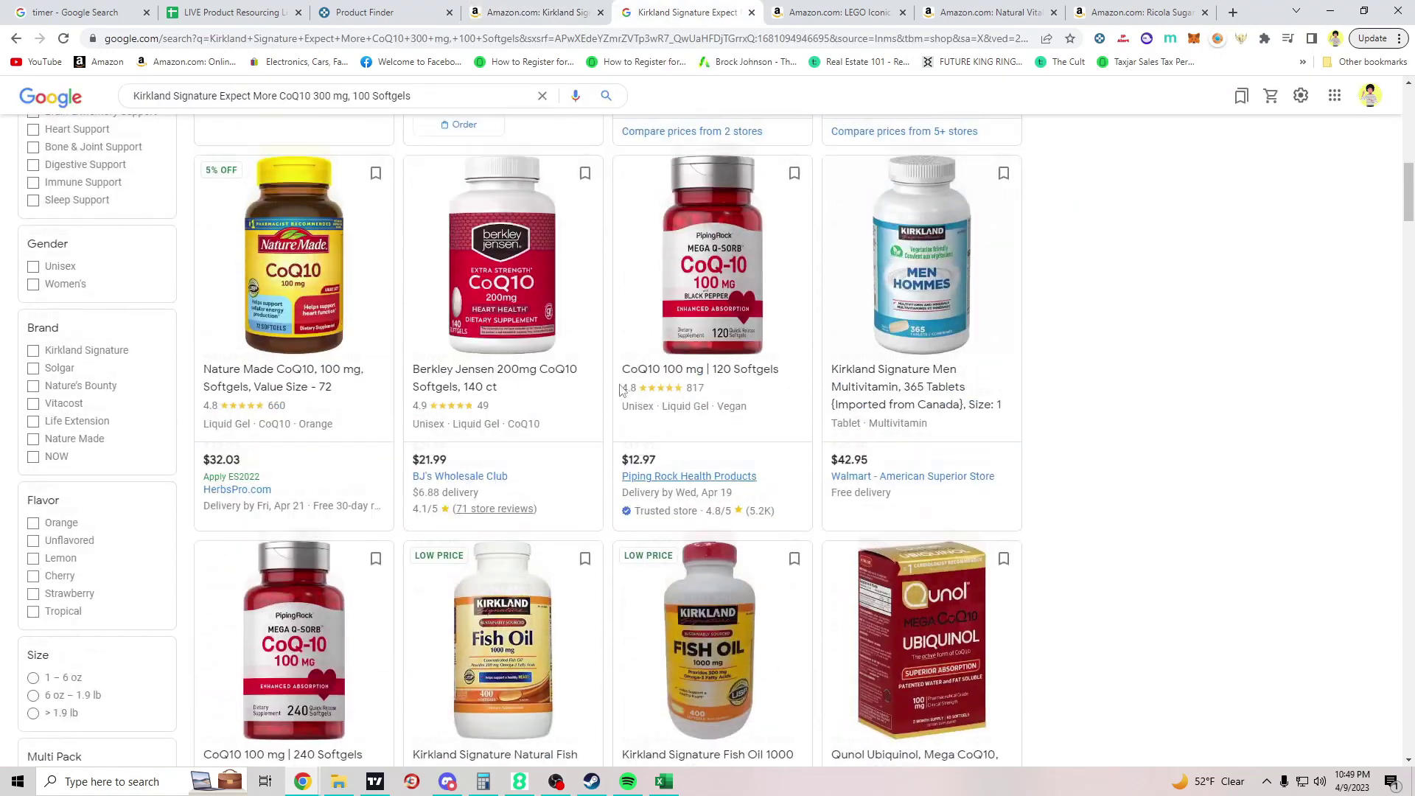
{"action": "scroll", "coordinate": [621, 391], "scroll_direction": "up", "scroll_amount": 7}
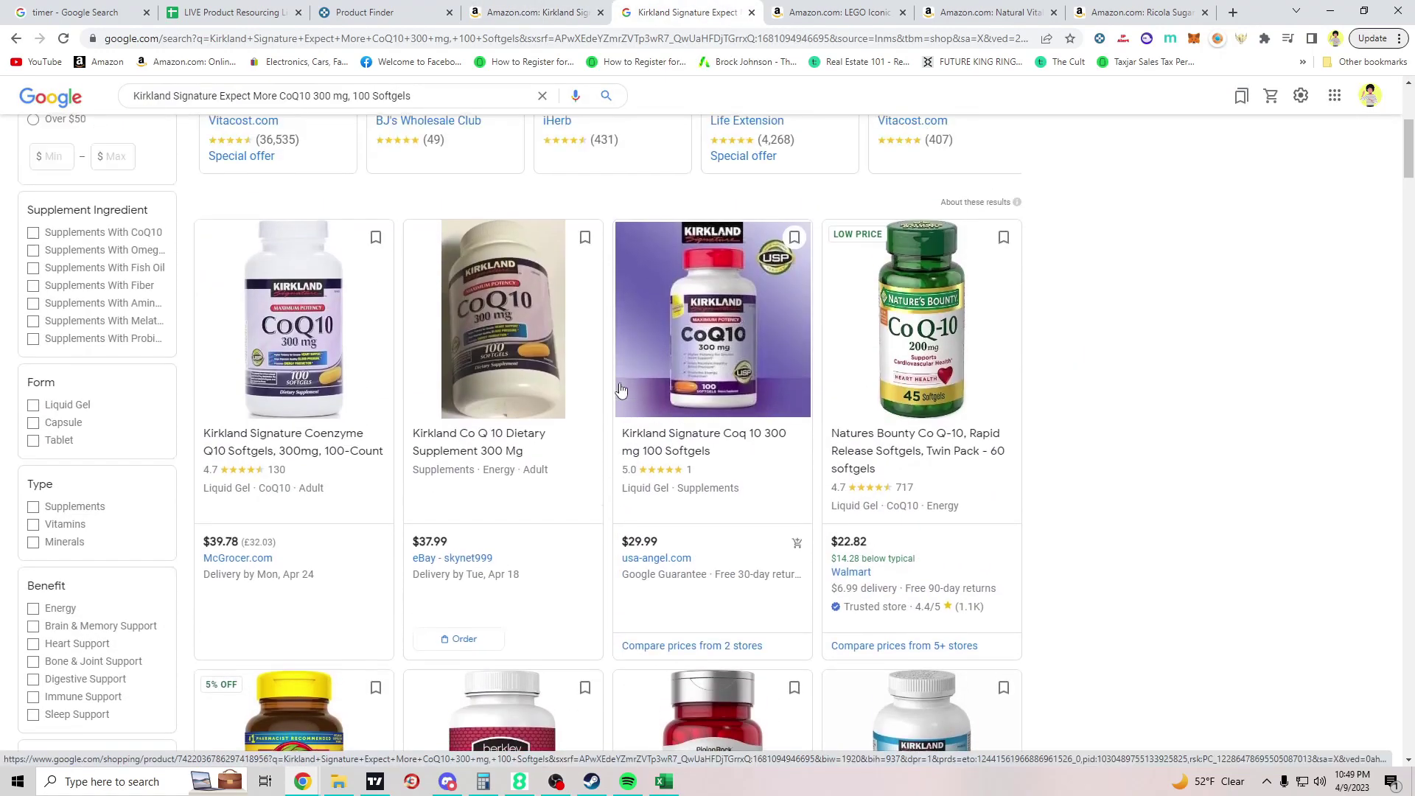
{"action": "scroll", "coordinate": [1130, 452], "scroll_direction": "up", "scroll_amount": 3}
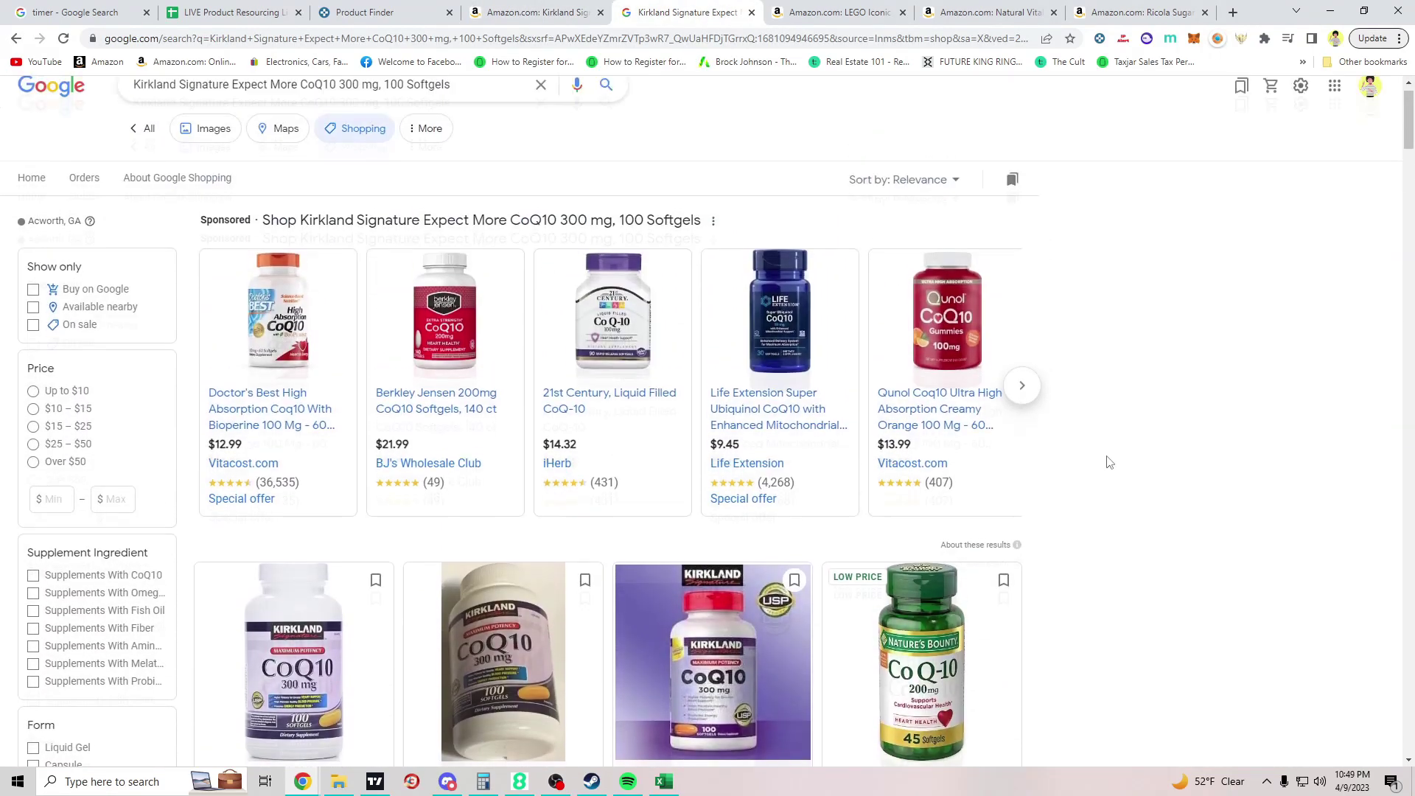
{"action": "left_click", "coordinate": [1023, 415]}
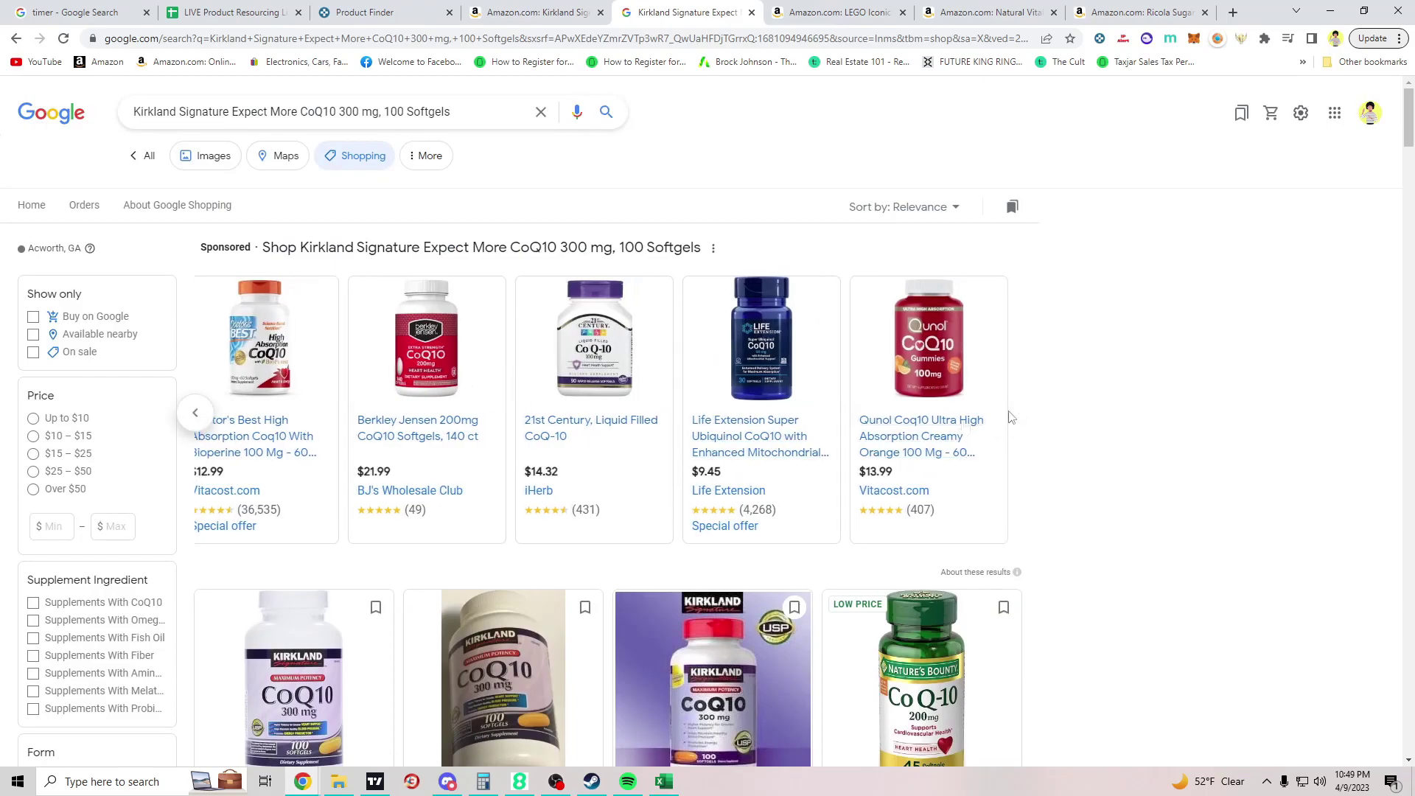
{"action": "scroll", "coordinate": [441, 390], "scroll_direction": "down", "scroll_amount": 6}
{"action": "scroll", "coordinate": [884, 398], "scroll_direction": "down", "scroll_amount": 20}
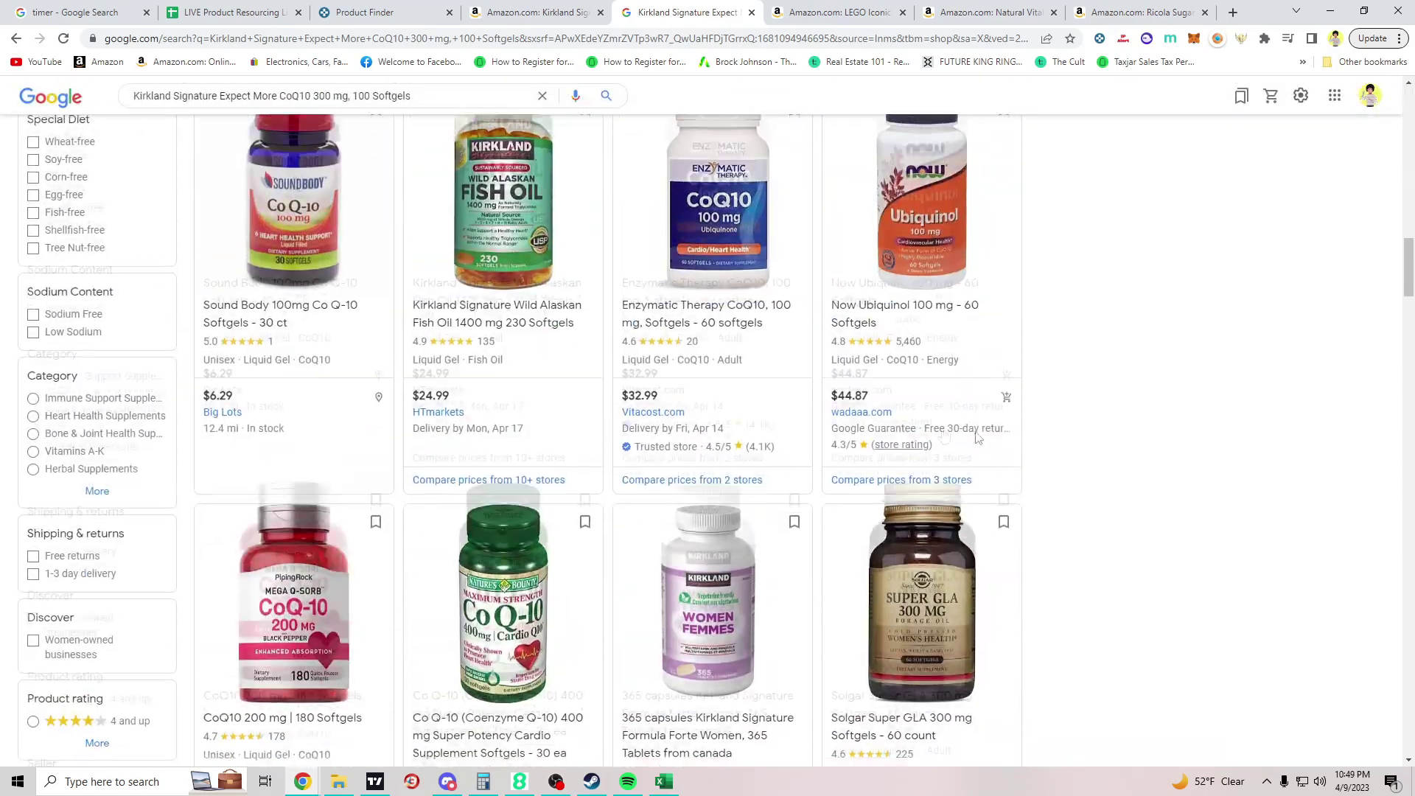
{"action": "scroll", "coordinate": [884, 398], "scroll_direction": "up", "scroll_amount": 5}
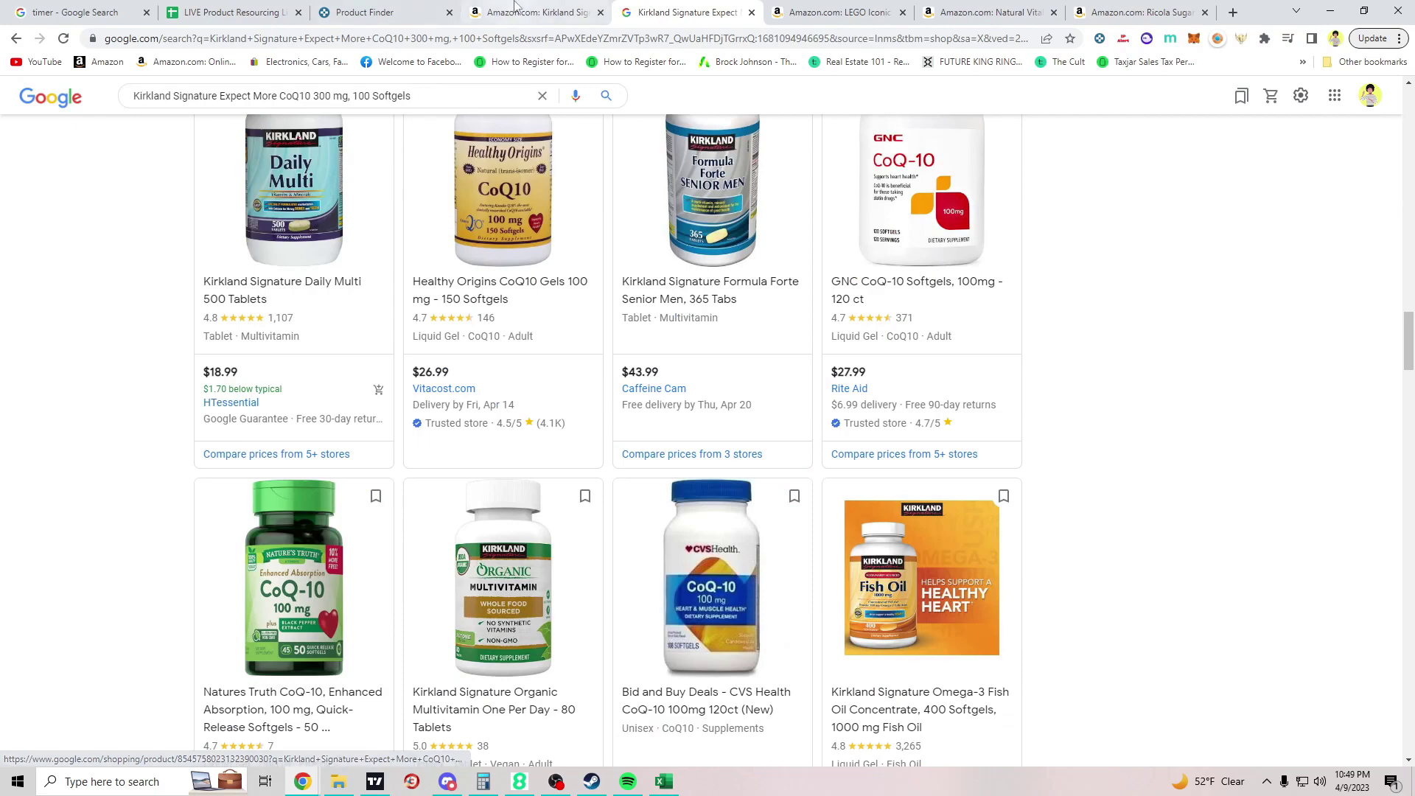
Step: Close the Kirkland CoQ10 listing and its shopping results to get to the LEGO Iconic Rose listing
{"action": "left_click", "coordinate": [557, 12]}
{"action": "left_click", "coordinate": [601, 12]}
{"action": "left_click", "coordinate": [601, 12]}
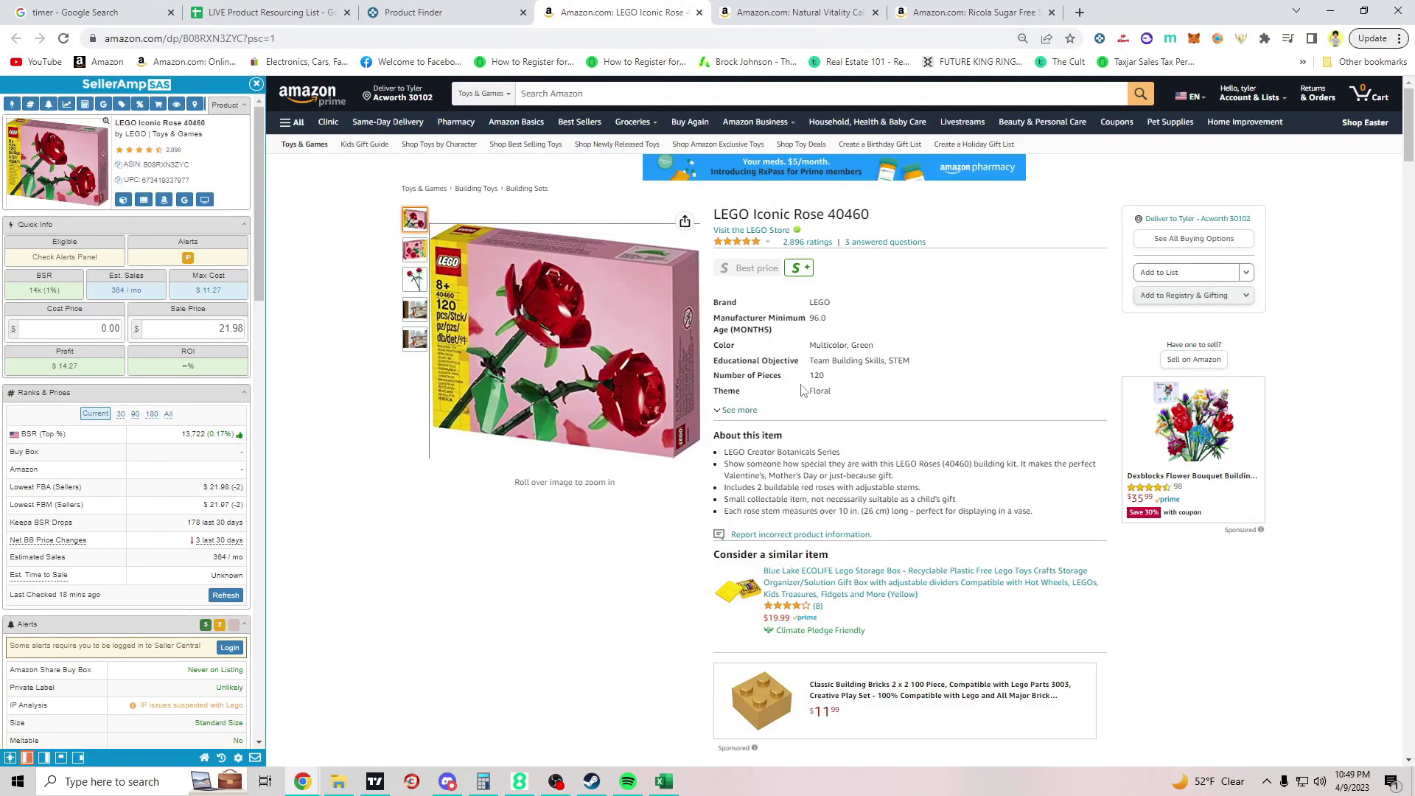
Step: Examine the LEGO Iconic Rose 40460 Keepa price history and SellerAmp offers, and apply the $21.97 offer as the sale price
{"action": "scroll", "coordinate": [273, 349], "scroll_direction": "down", "scroll_amount": 1}
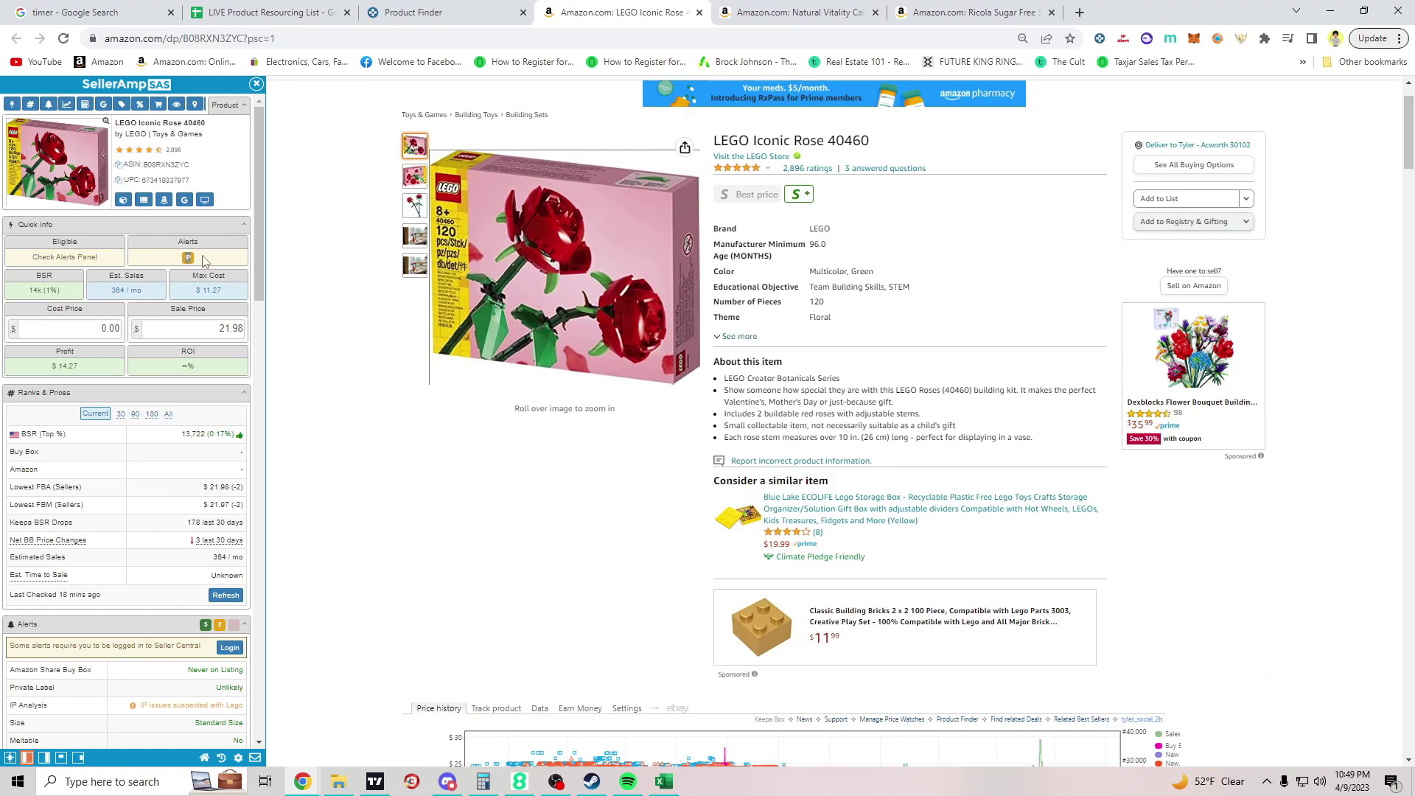
{"action": "scroll", "coordinate": [556, 405], "scroll_direction": "down", "scroll_amount": 5}
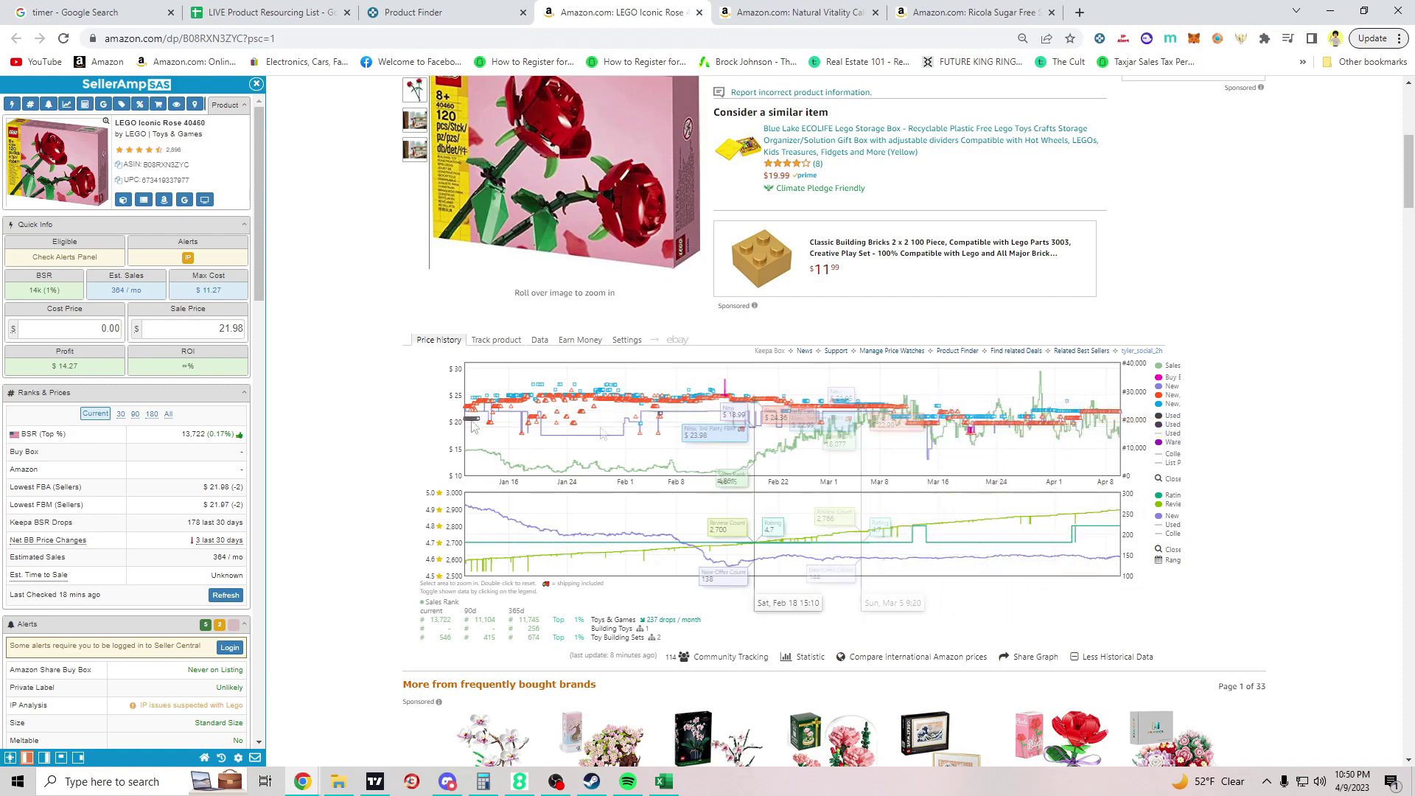
{"action": "scroll", "coordinate": [146, 430], "scroll_direction": "down", "scroll_amount": 15}
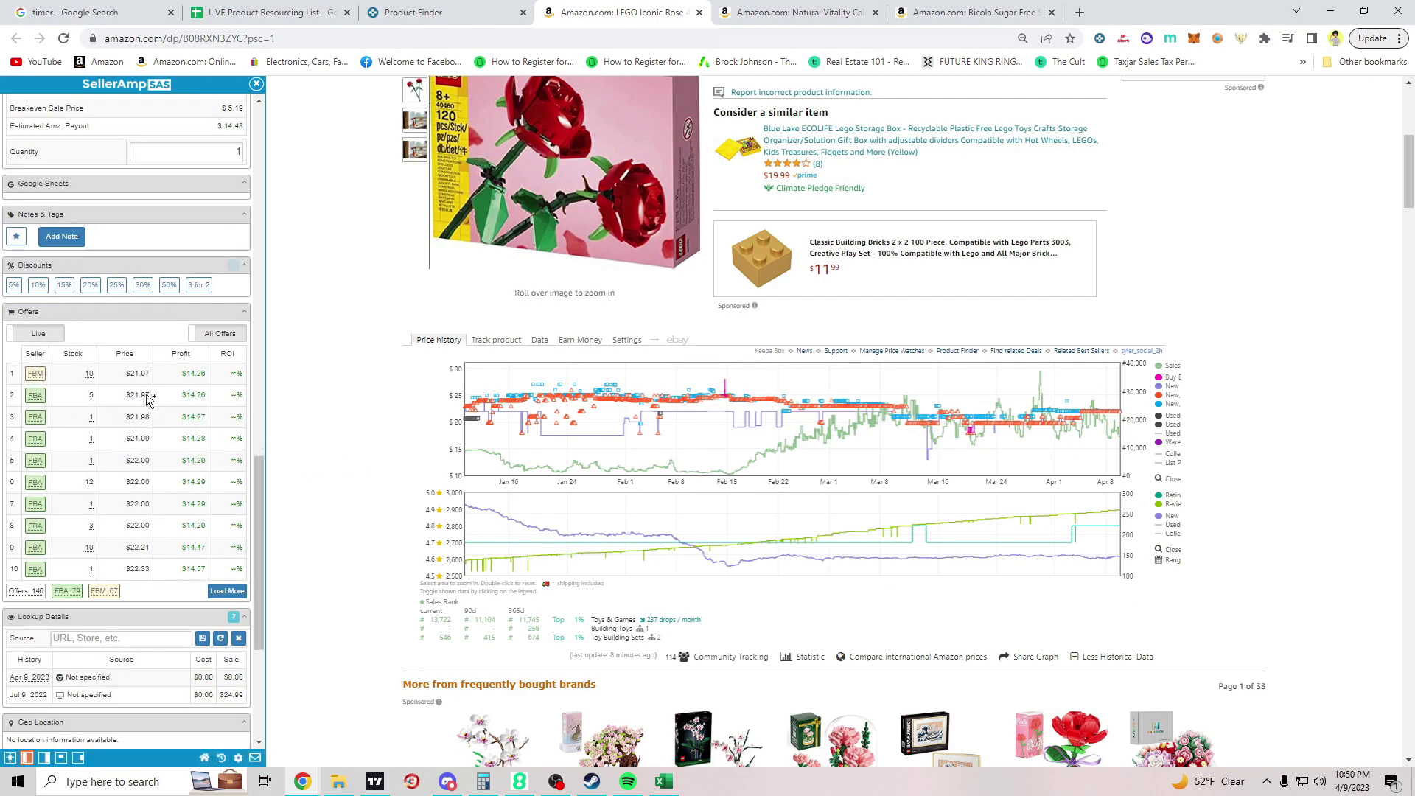
{"action": "scroll", "coordinate": [148, 399], "scroll_direction": "up", "scroll_amount": 20}
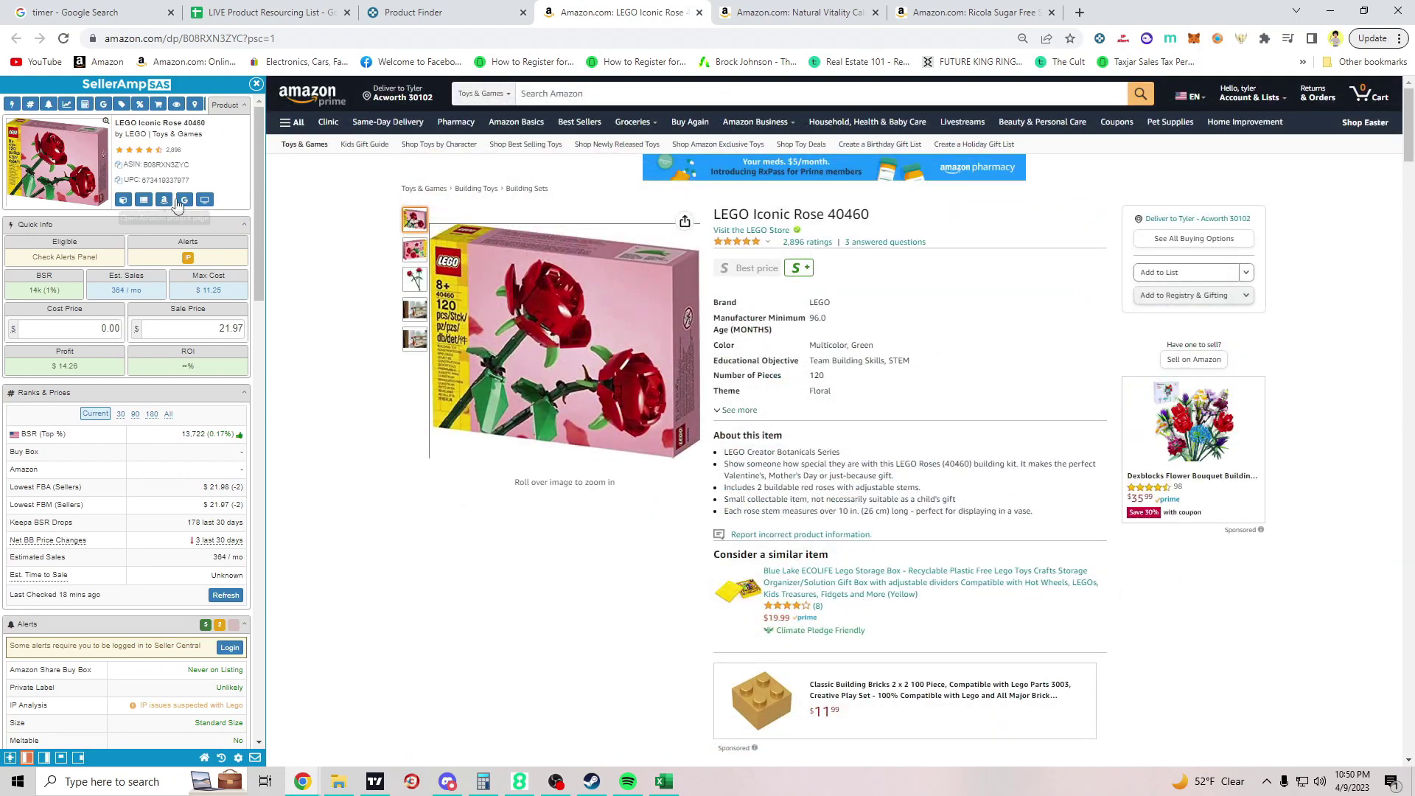
Step: Search Google for the LEGO Iconic Rose 40460 title and open the official LEGO store's Roses 40460 result
{"action": "left_click", "coordinate": [184, 200]}
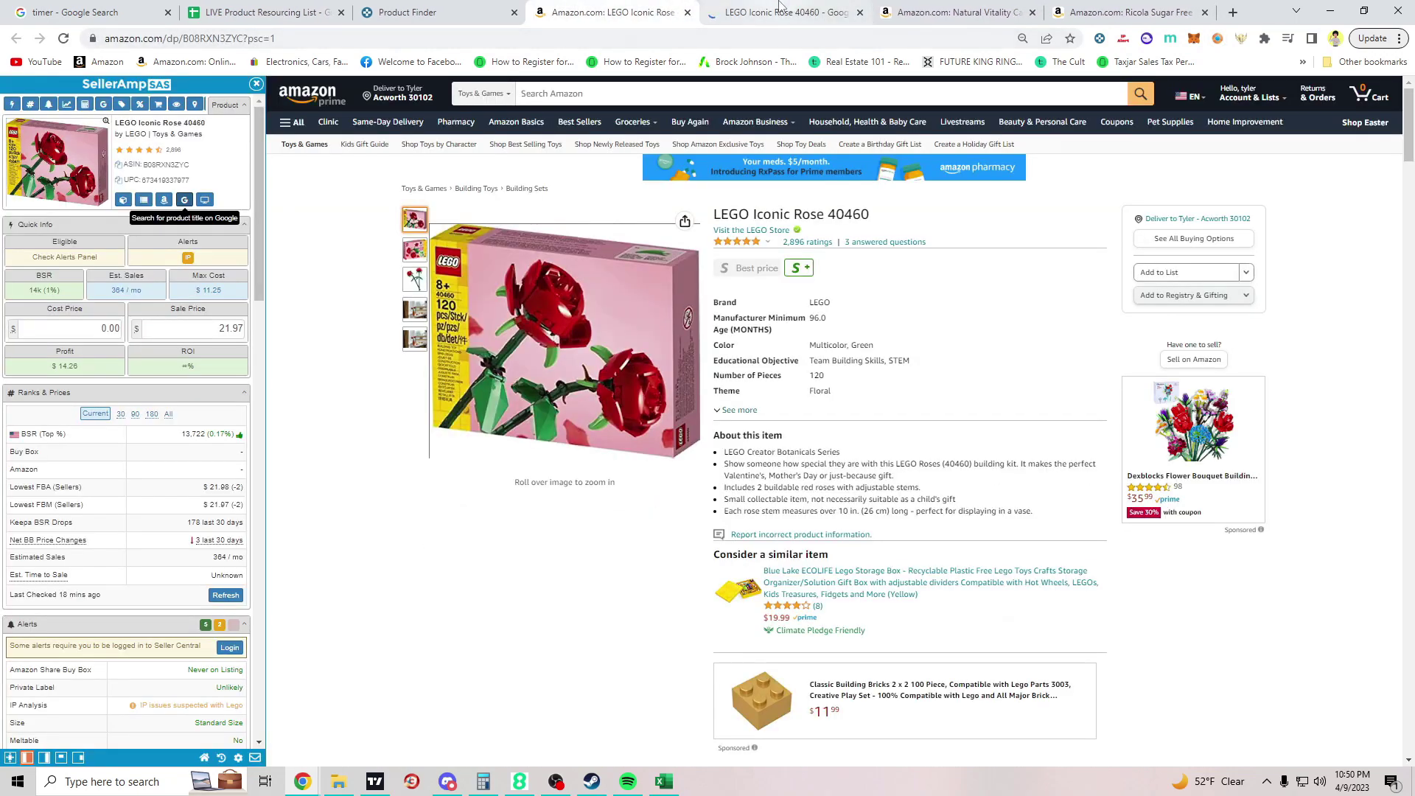
{"action": "left_click", "coordinate": [781, 8]}
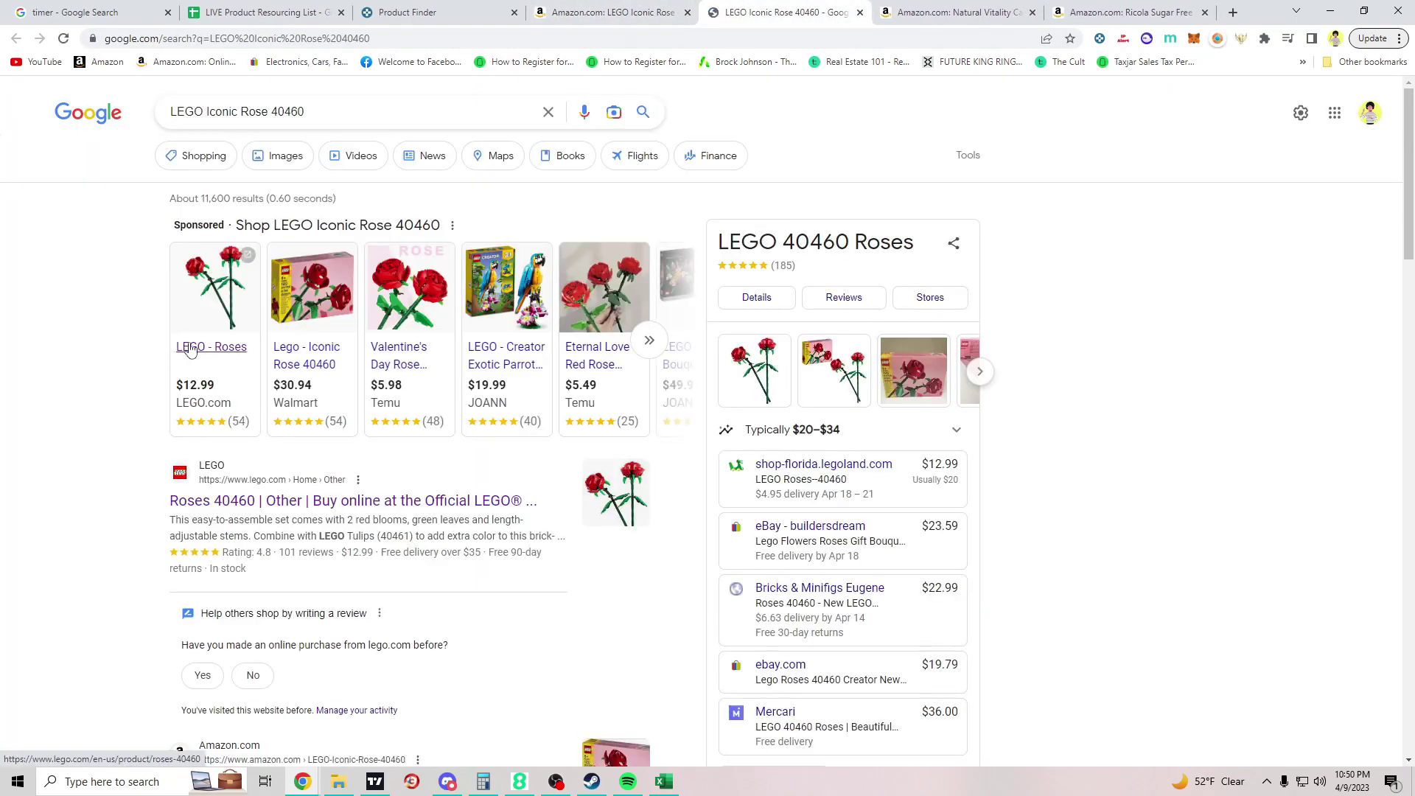
{"action": "left_click", "coordinate": [322, 514]}
Step: Copy the LEGO rose listing's ASIN and search the LIVE Product Resourcing List for B08RXN3ZYC, finishing on the first empty row
{"action": "key", "text": "ctrl+Page_Up"}
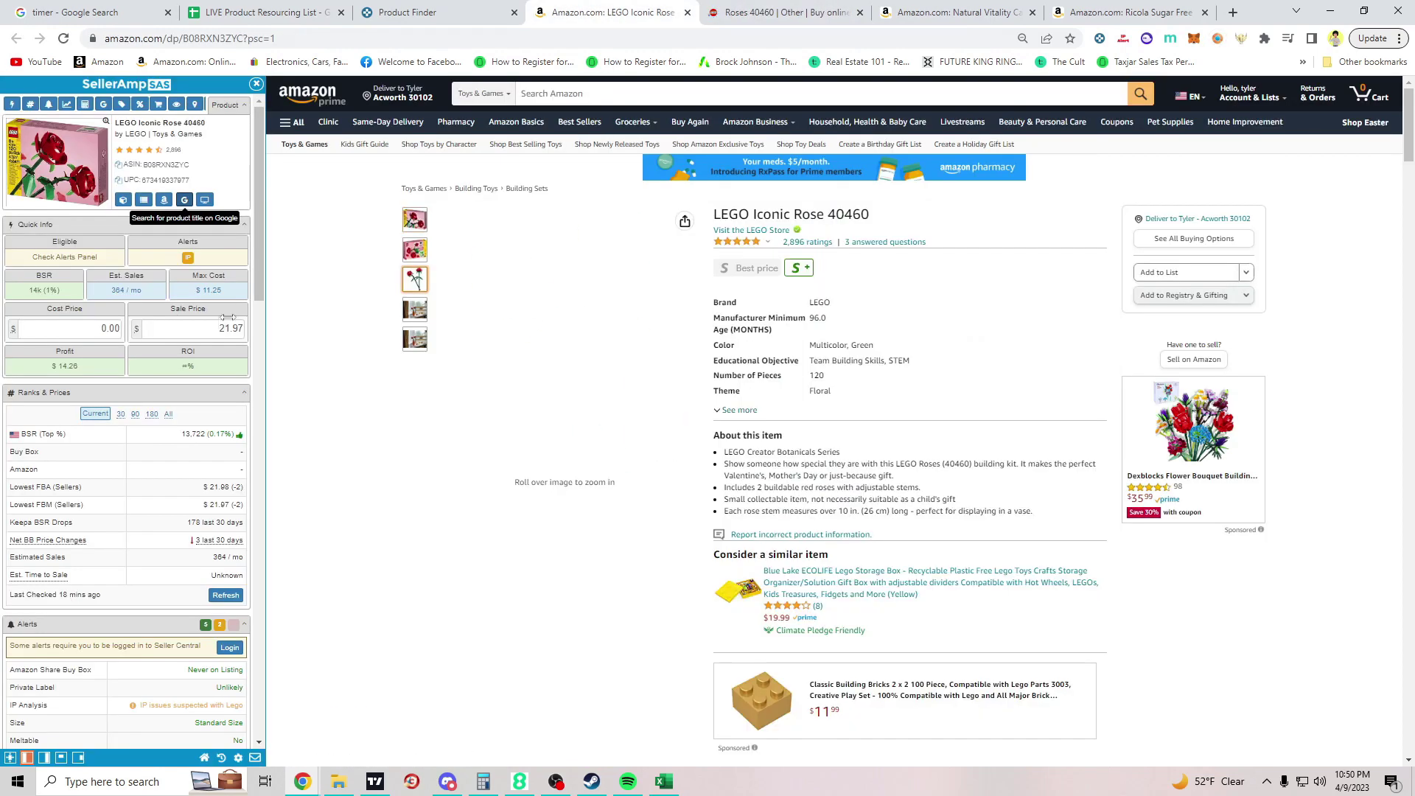
{"action": "double_click", "coordinate": [165, 164]}
{"action": "right_click", "coordinate": [164, 165]}
{"action": "left_click", "coordinate": [192, 175]}
{"action": "left_click", "coordinate": [244, 11]}
{"action": "left_click", "coordinate": [66, 103]}
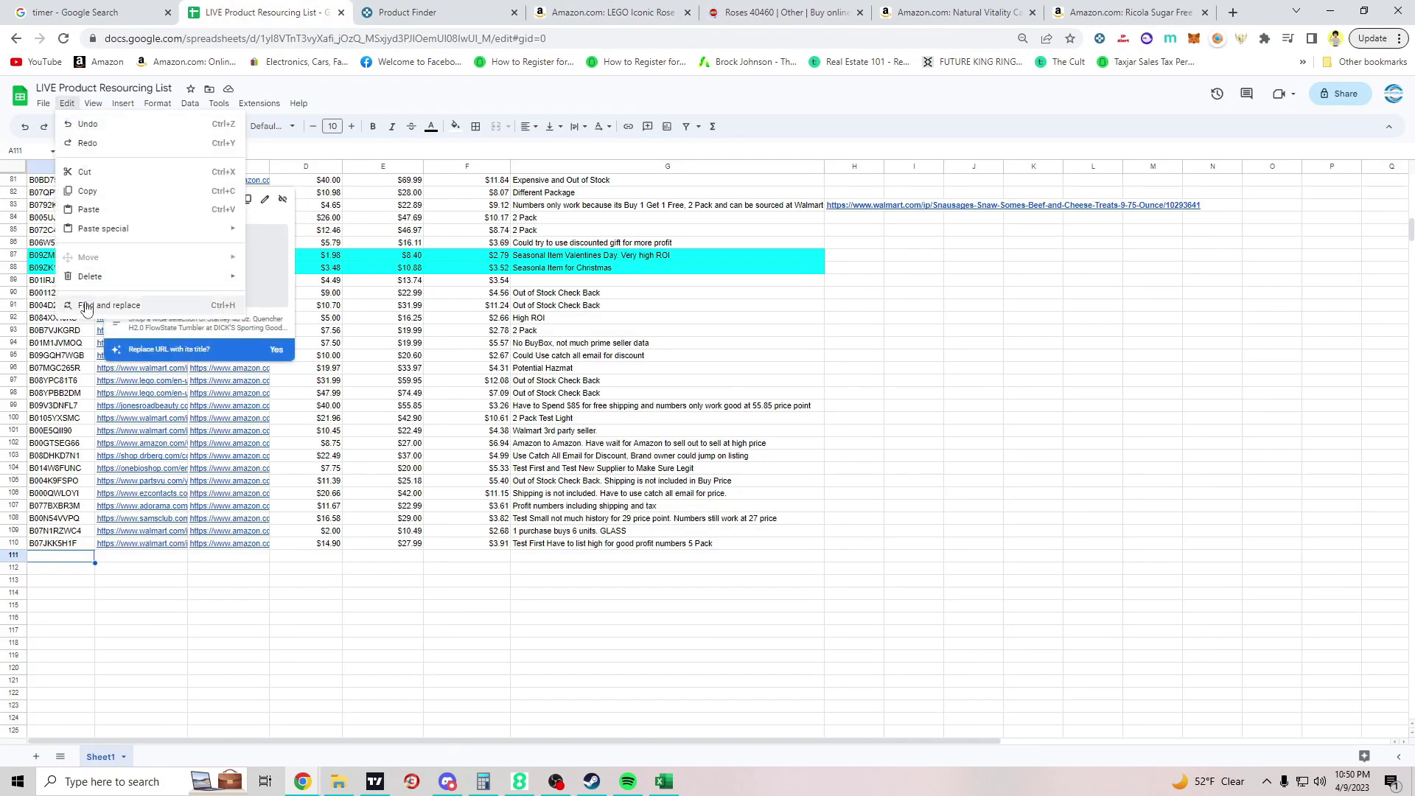
{"action": "left_click", "coordinate": [110, 307]}
{"action": "key", "text": "ctrl+v"}
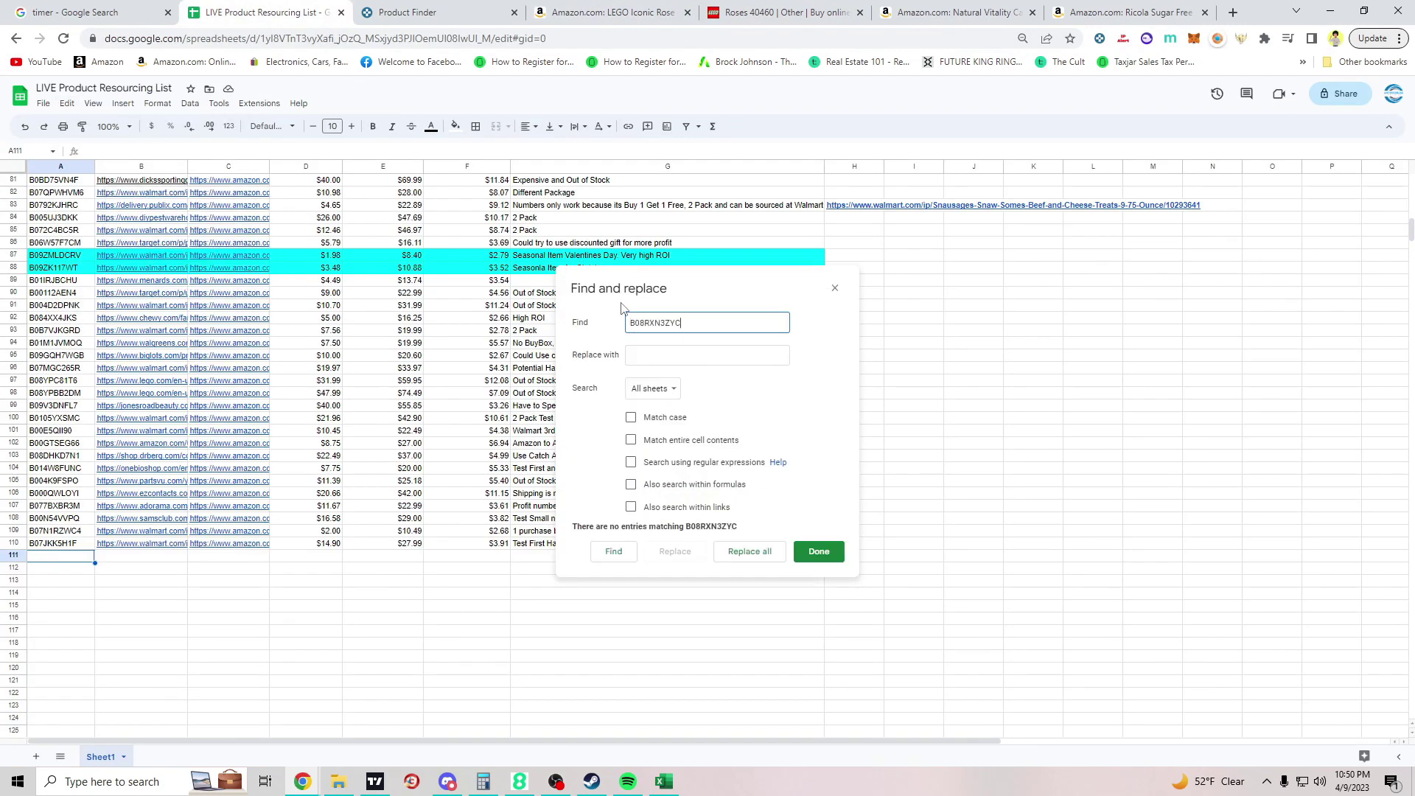
{"action": "left_click", "coordinate": [181, 596]}
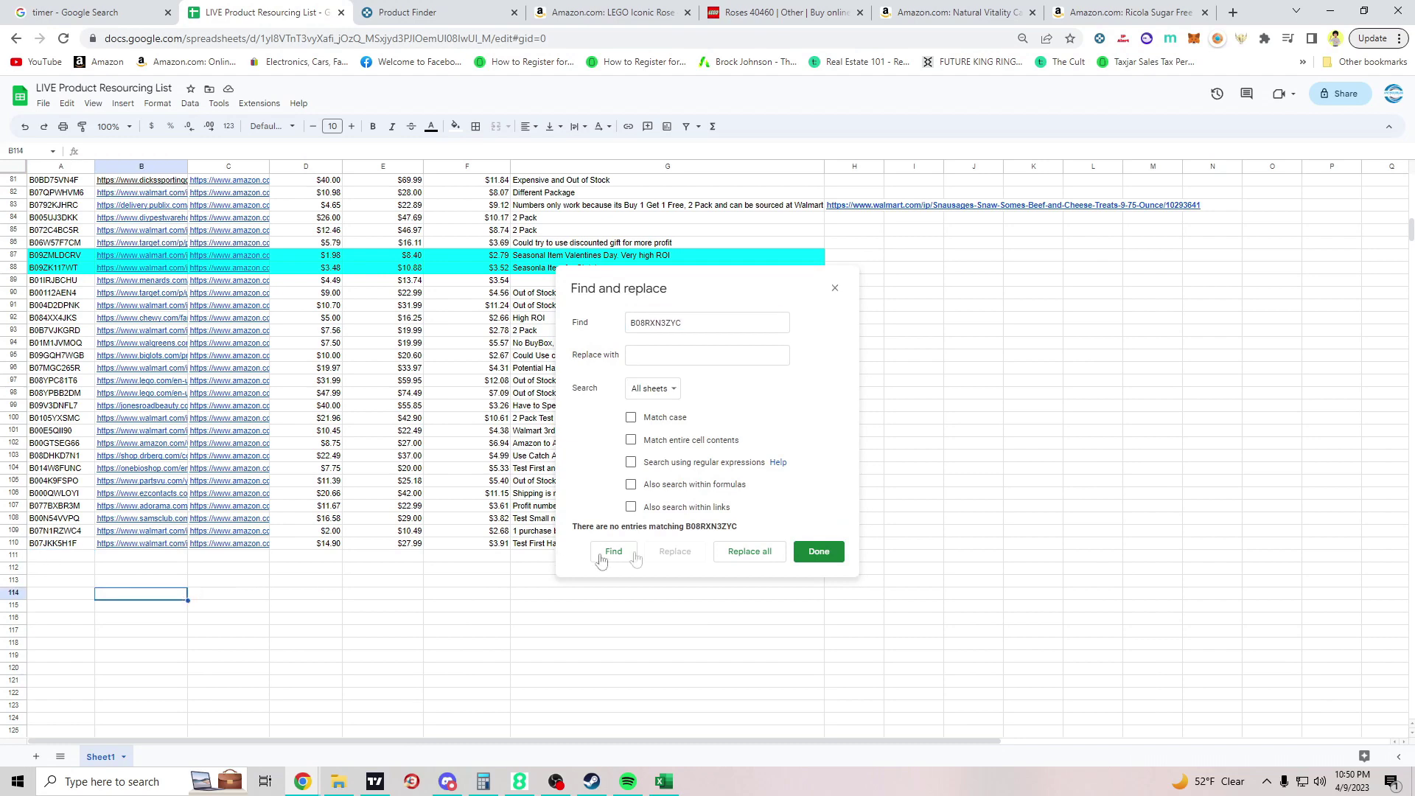
{"action": "left_click", "coordinate": [835, 288]}
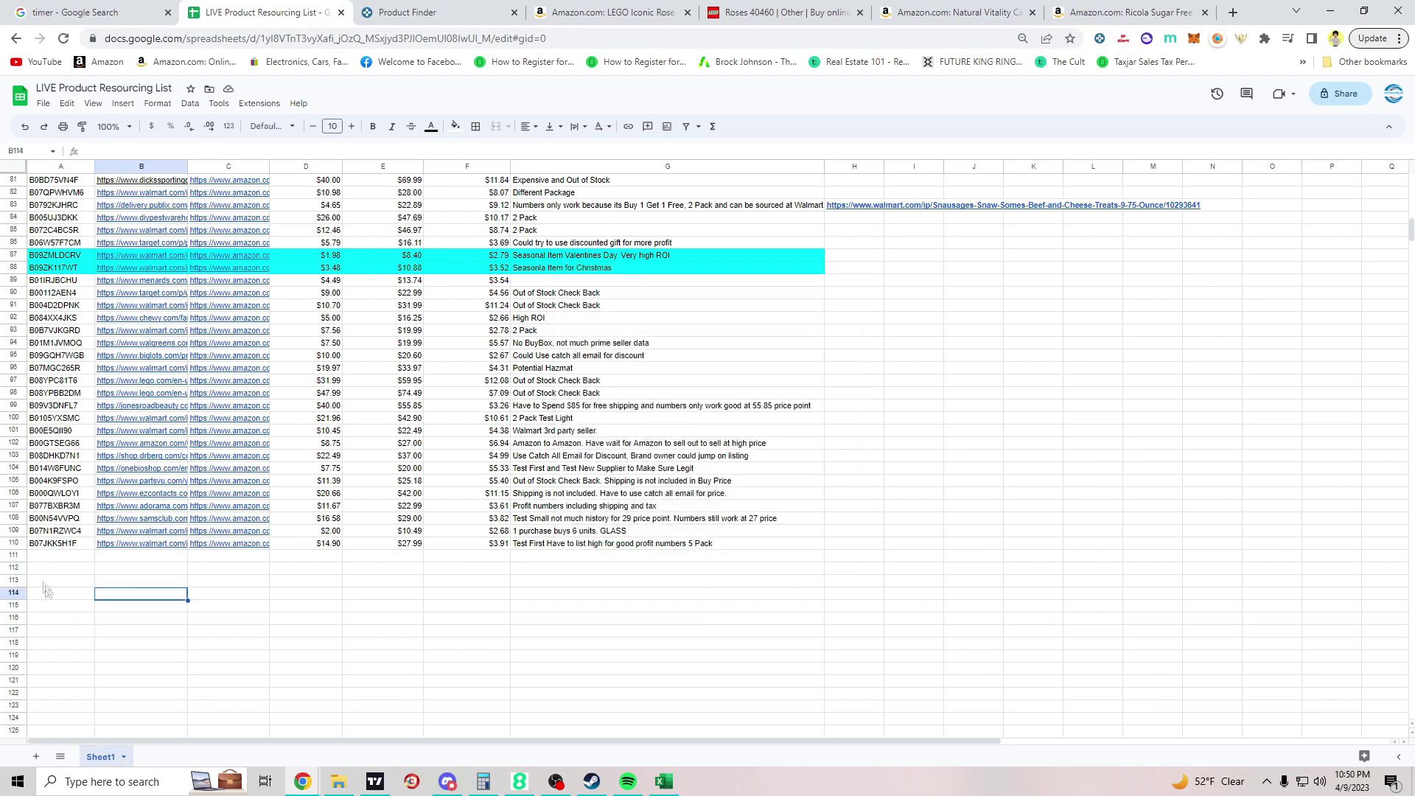
{"action": "left_click", "coordinate": [64, 559]}
Step: Enter the LEGO.com shop from its welcome prompt and view the boxed-set image on the Roses product page
{"action": "left_click", "coordinate": [612, 12]}
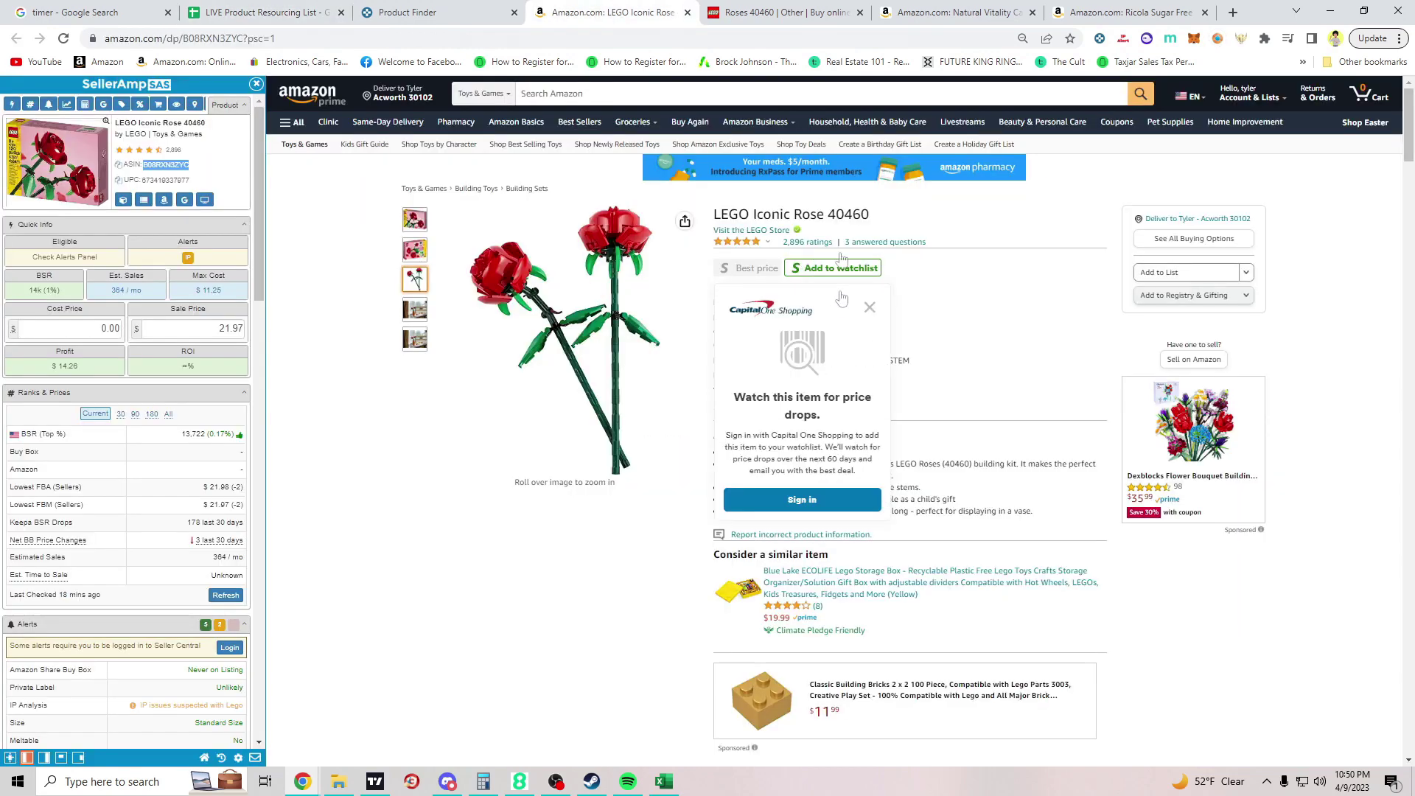
{"action": "left_click", "coordinate": [785, 12]}
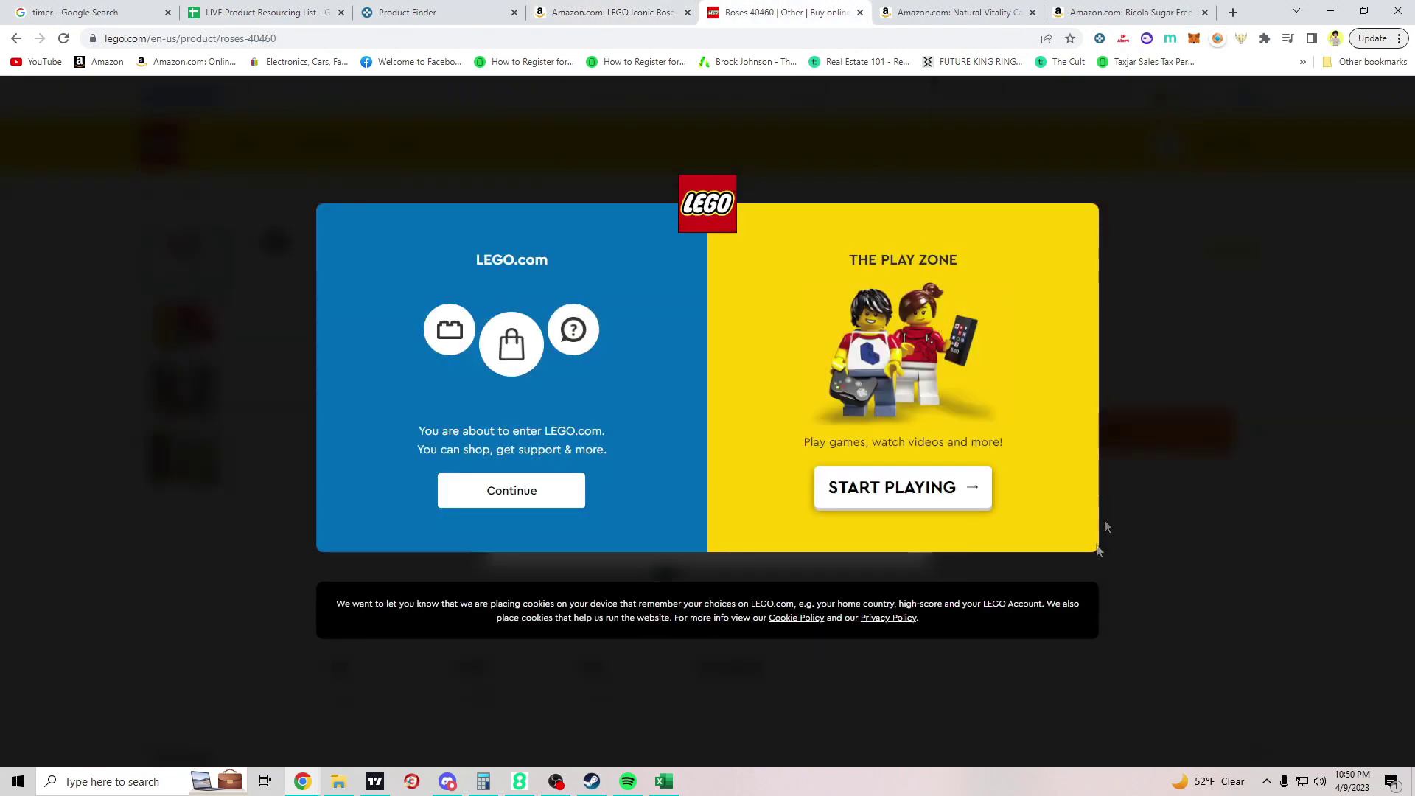
{"action": "left_click", "coordinate": [513, 493]}
{"action": "left_click", "coordinate": [815, 499]}
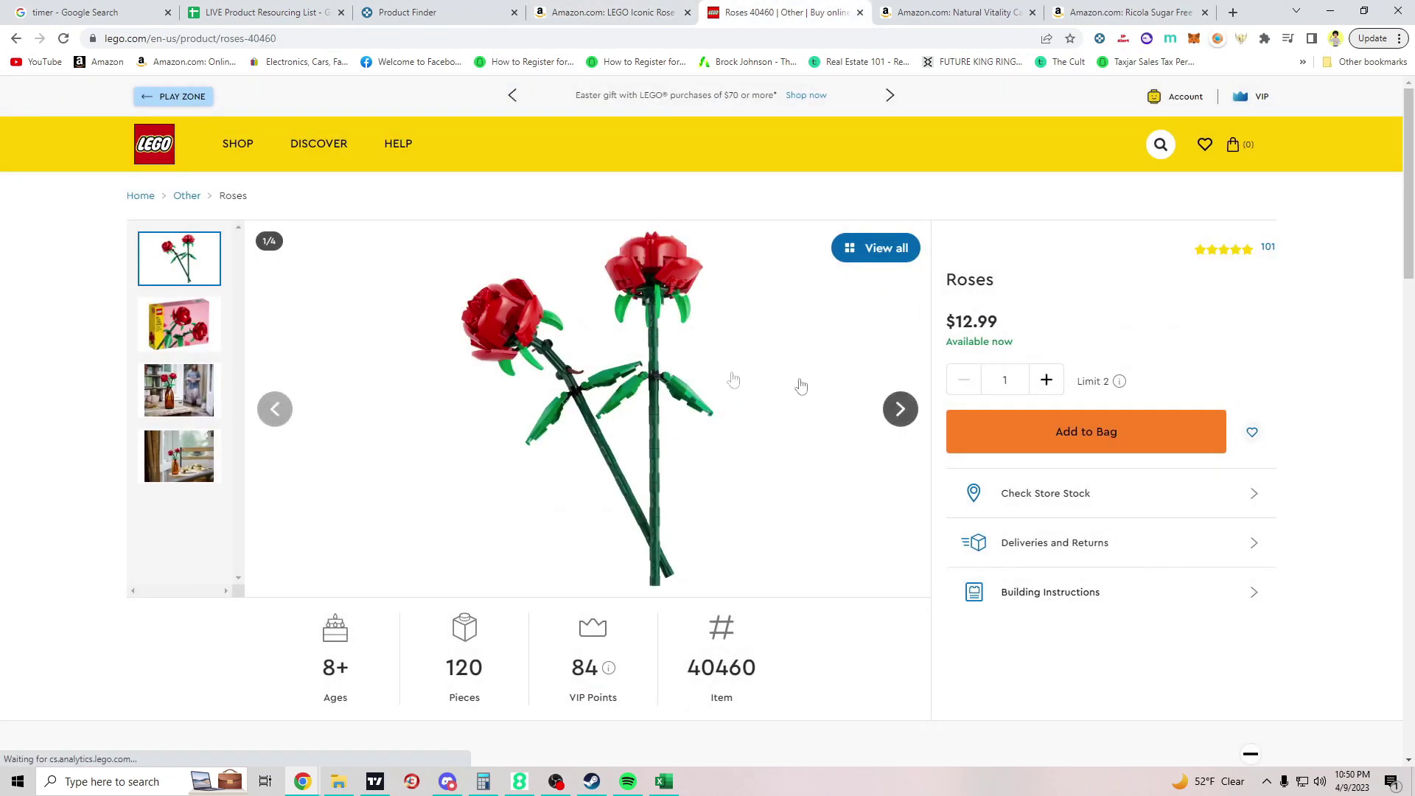
{"action": "left_click", "coordinate": [901, 409]}
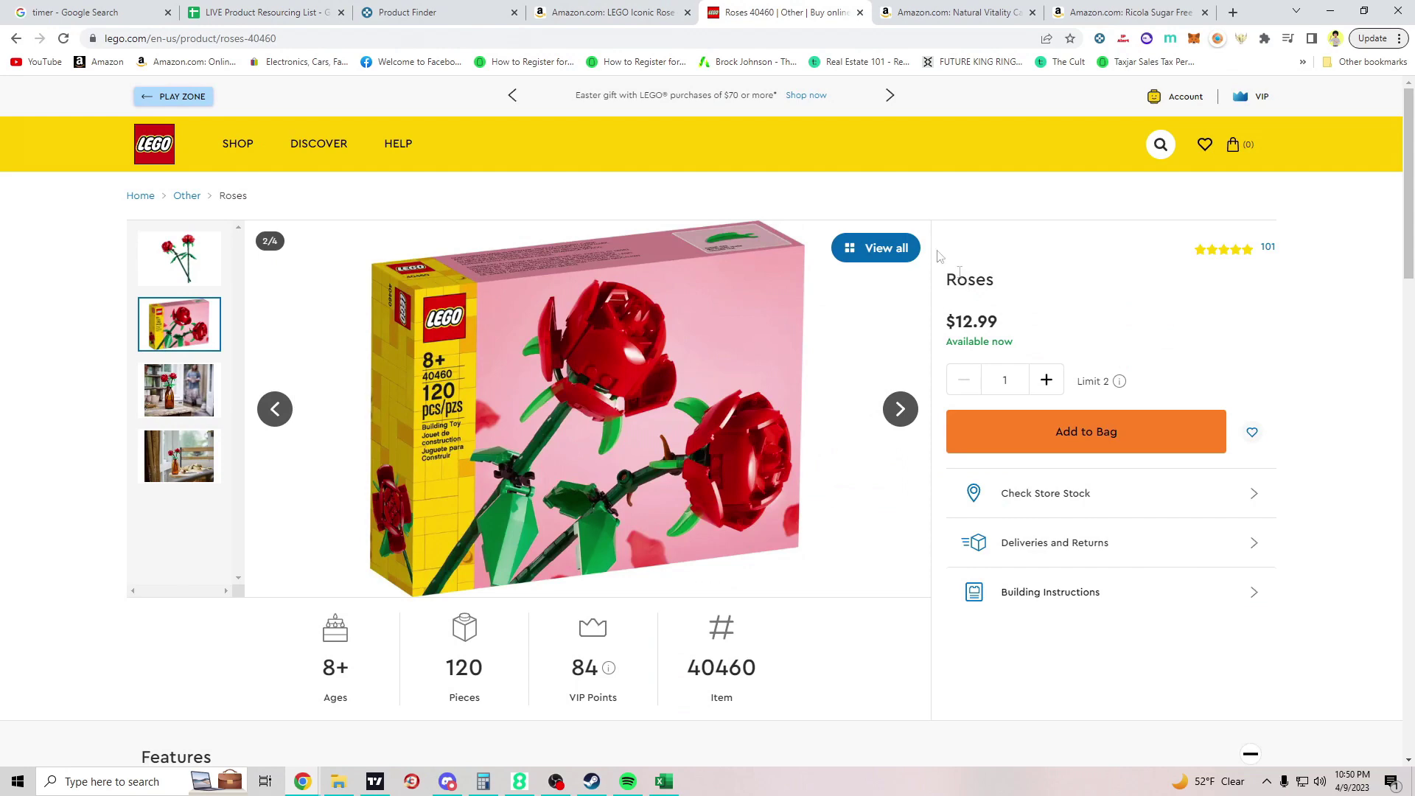
Step: Set the LEGO Iconic Rose cost price to 12.99 in SellerAmp and check the resulting profit
{"action": "left_click", "coordinate": [590, 13]}
{"action": "left_click", "coordinate": [96, 329]}
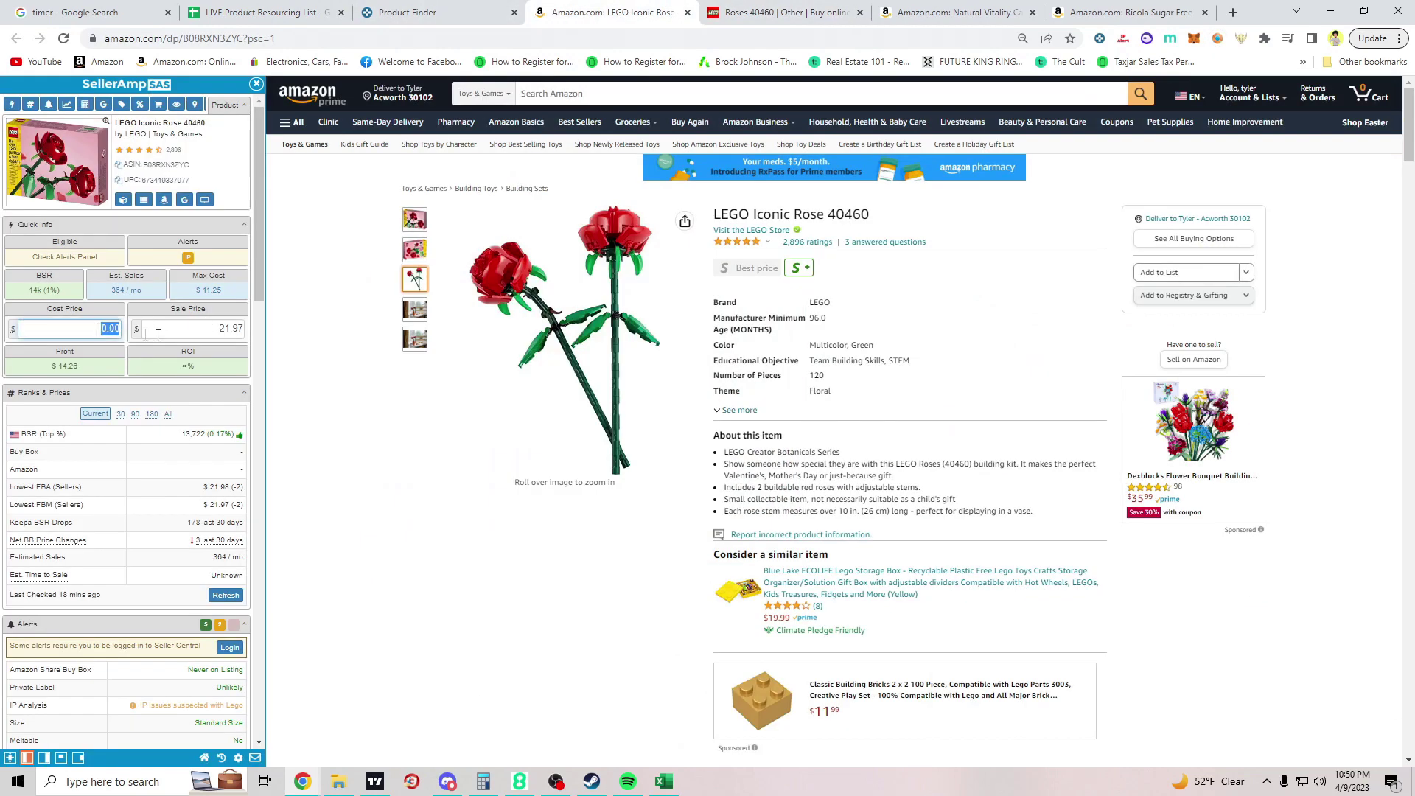
{"action": "type", "text": "12.99"}
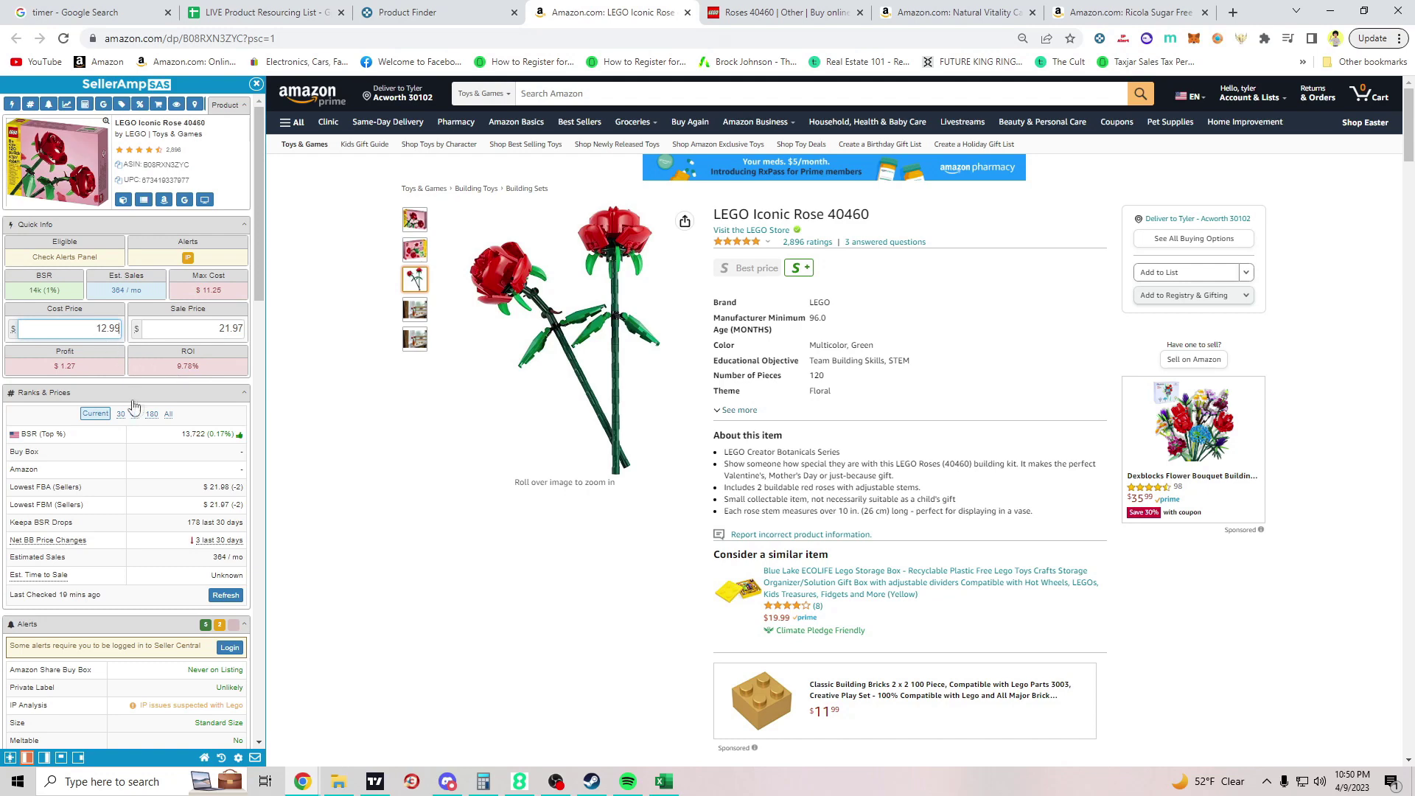
{"action": "left_click_drag", "start_coordinate": [107, 368], "coordinate": [56, 372]}
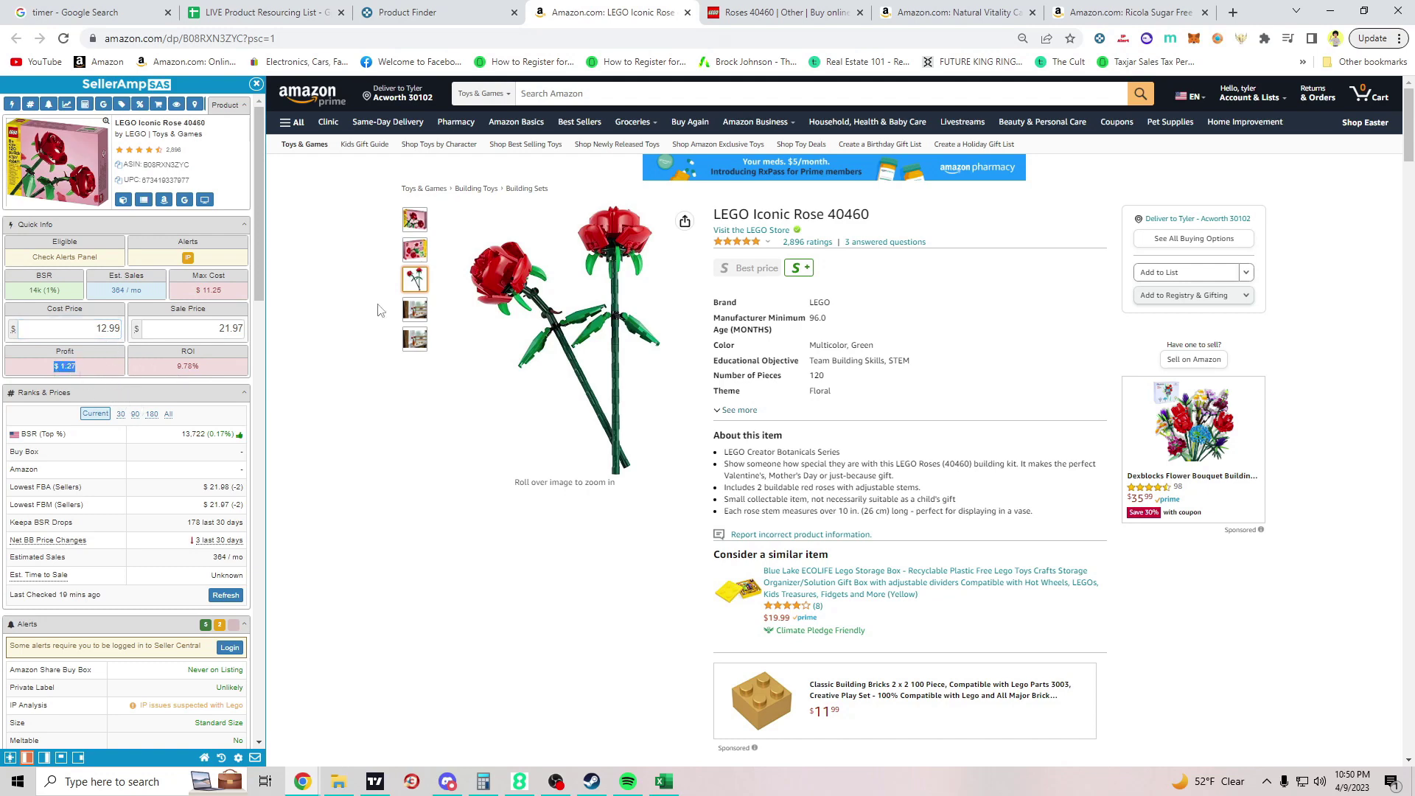
Step: Look over the LEGO.com Roses page again for its price, availability and other purchase details
{"action": "left_click", "coordinate": [783, 12]}
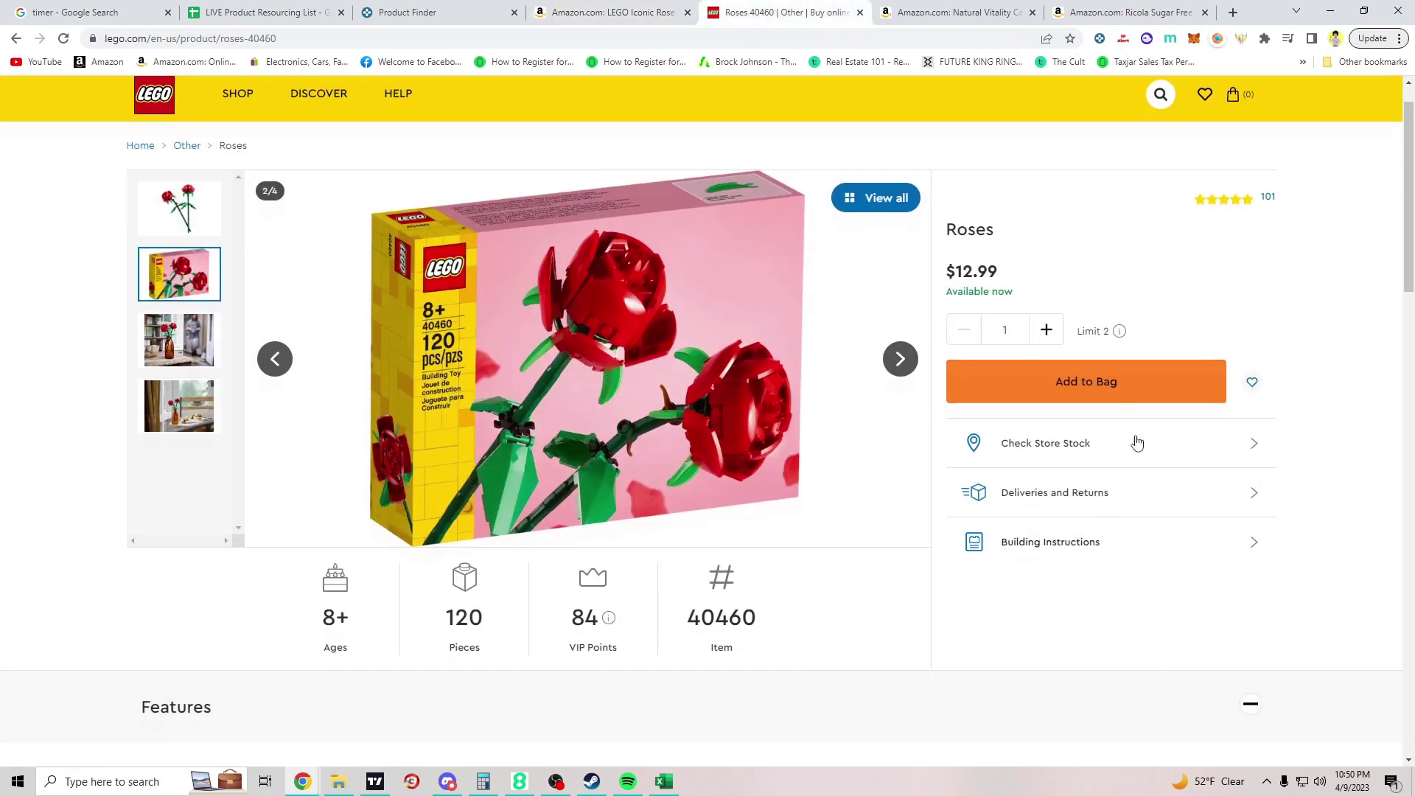
{"action": "scroll", "coordinate": [811, 486], "scroll_direction": "down", "scroll_amount": 3}
{"action": "scroll", "coordinate": [983, 519], "scroll_direction": "up", "scroll_amount": 4}
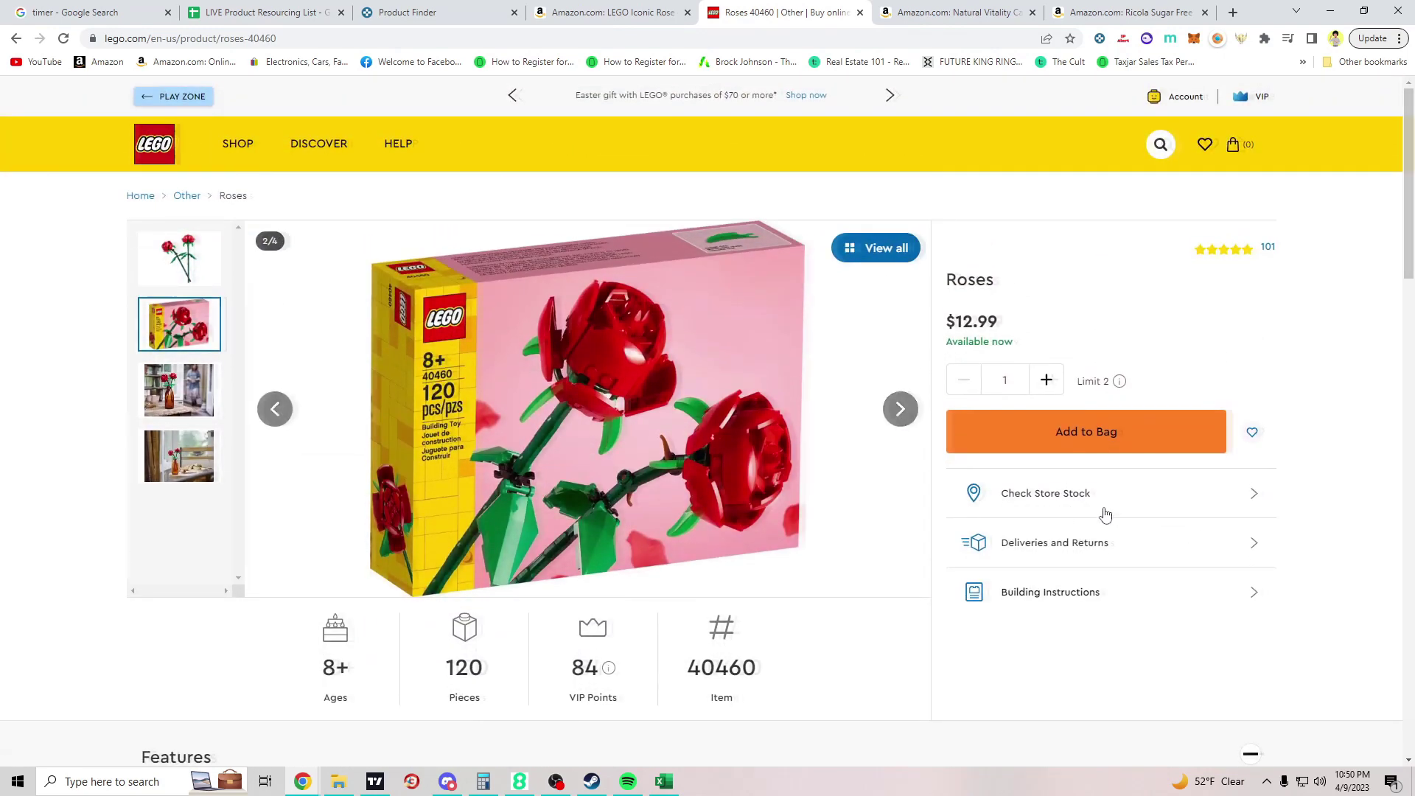
{"action": "left_click", "coordinate": [1105, 512]}
{"action": "left_click", "coordinate": [847, 616]}
{"action": "scroll", "coordinate": [848, 616], "scroll_direction": "down", "scroll_amount": 6}
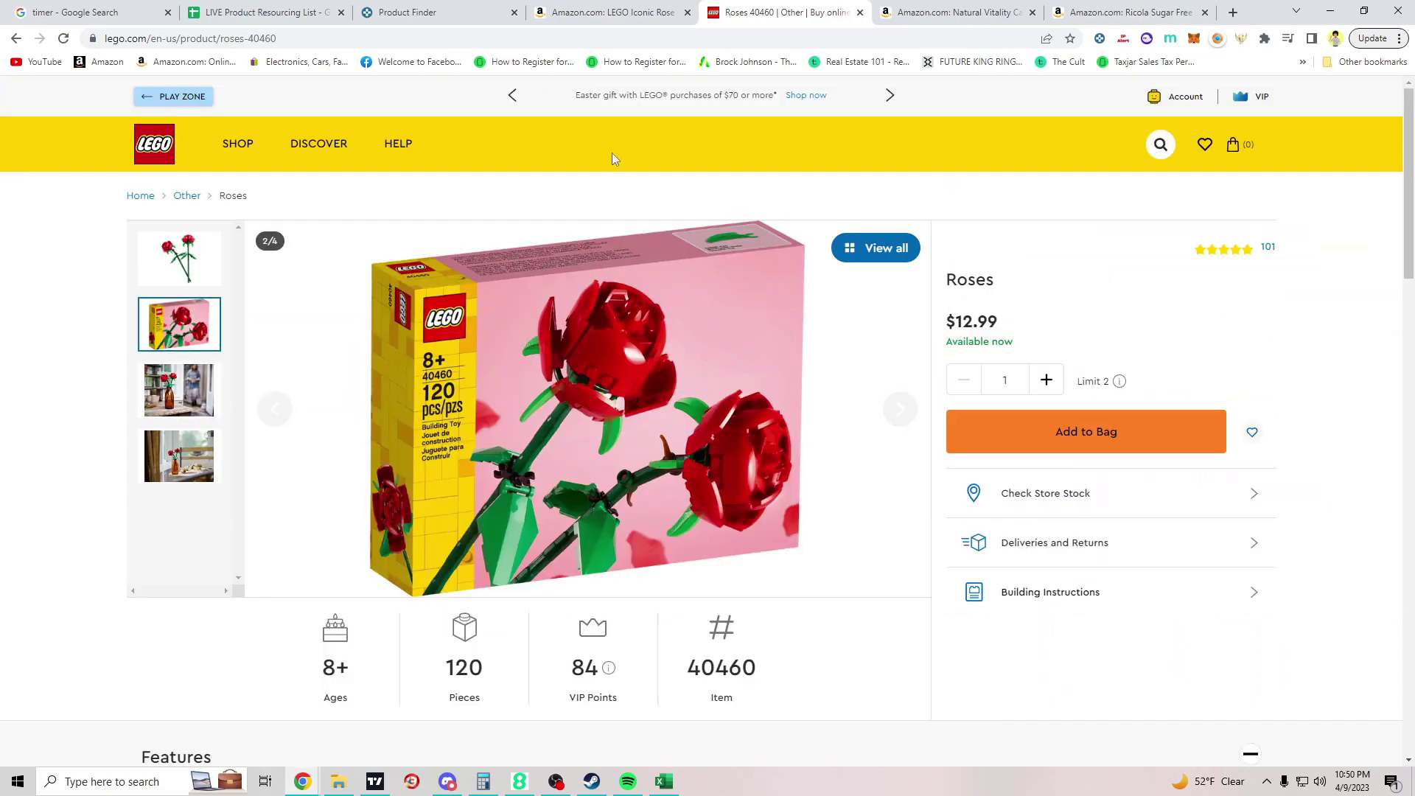
Step: Close the LEGO Iconic Rose listing and LEGO.com page to get to the Natural Vitality Calm listing
{"action": "left_click", "coordinate": [585, 7]}
{"action": "left_click", "coordinate": [707, 11]}
{"action": "left_click", "coordinate": [651, 12]}
{"action": "left_click", "coordinate": [687, 12]}
{"action": "left_click", "coordinate": [687, 13]}
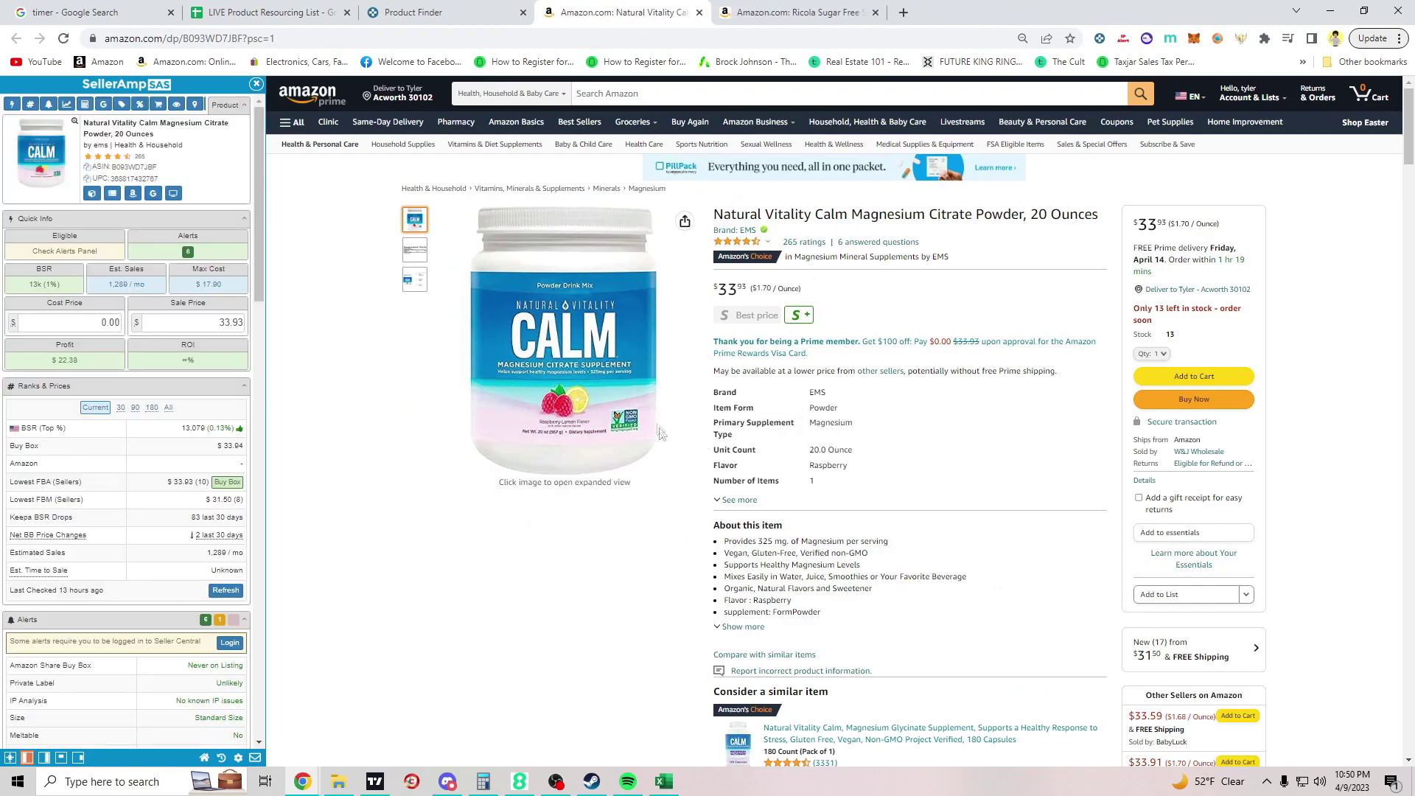
Step: Review the Natural Vitality Calm listing's Keepa price history, seller offers and Buy Box statistics
{"action": "scroll", "coordinate": [720, 451], "scroll_direction": "down", "scroll_amount": 8}
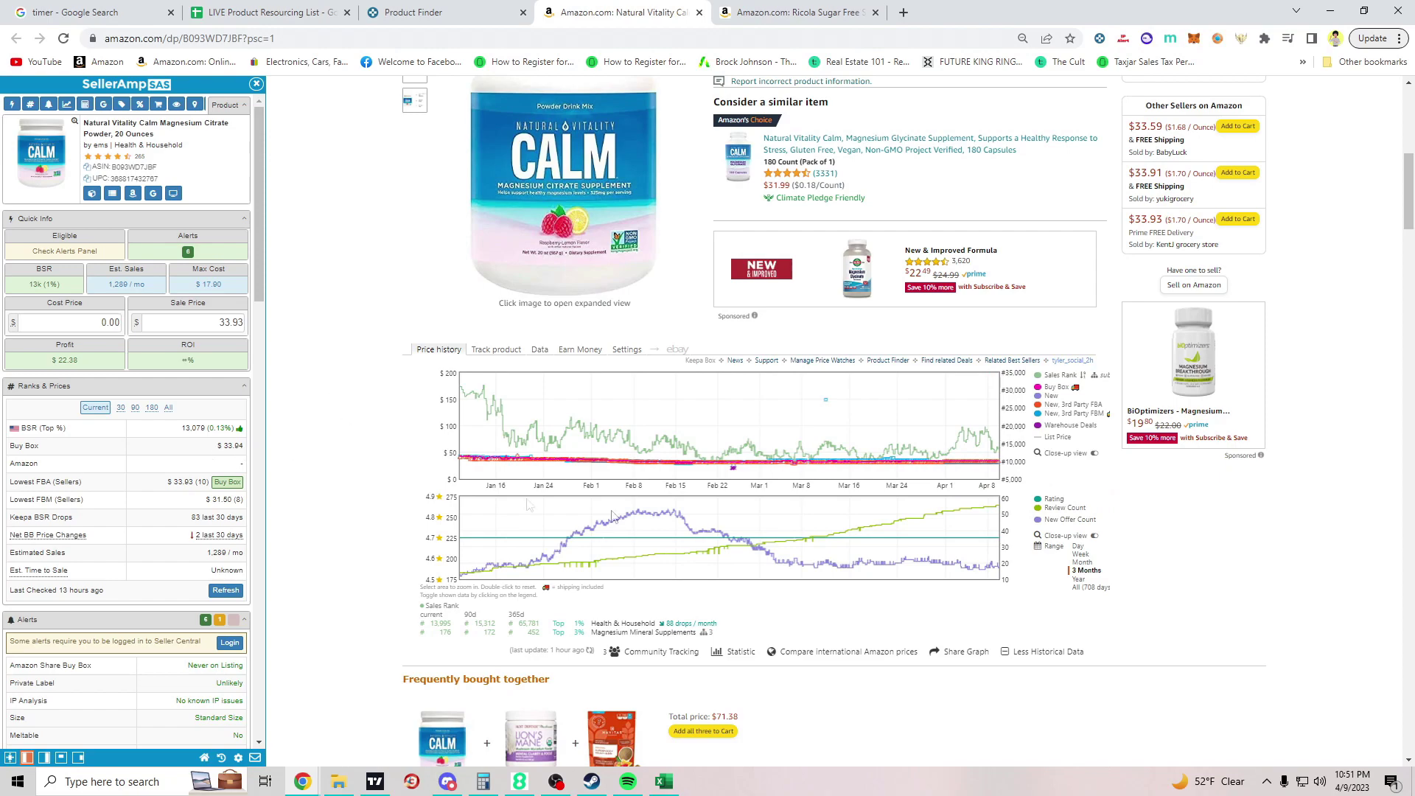
{"action": "left_click", "coordinate": [540, 350]}
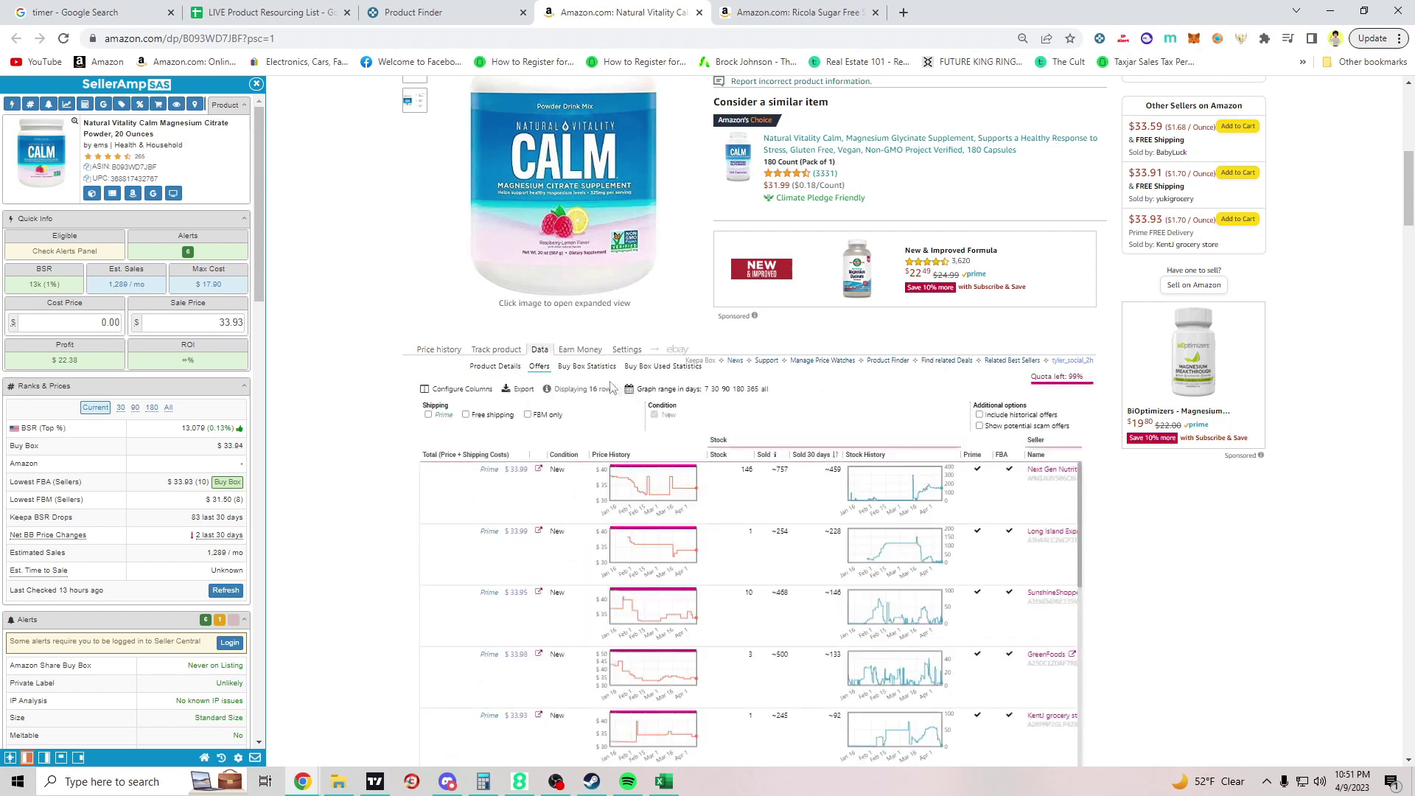
{"action": "left_click", "coordinate": [587, 366]}
{"action": "scroll", "coordinate": [516, 465], "scroll_direction": "down", "scroll_amount": 1}
{"action": "scroll", "coordinate": [472, 460], "scroll_direction": "up", "scroll_amount": 1}
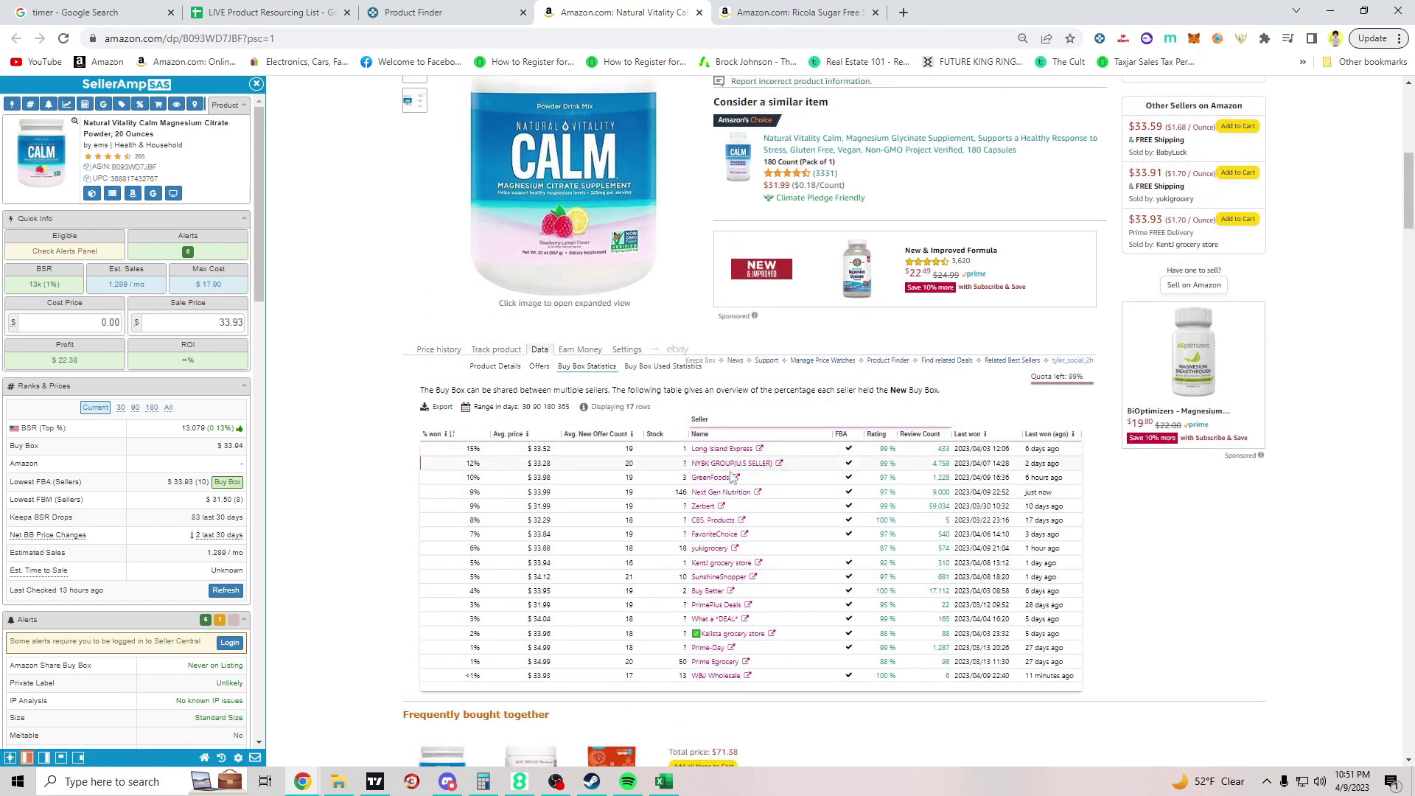
{"action": "left_click", "coordinate": [440, 350]}
{"action": "scroll", "coordinate": [842, 396], "scroll_direction": "down", "scroll_amount": 1}
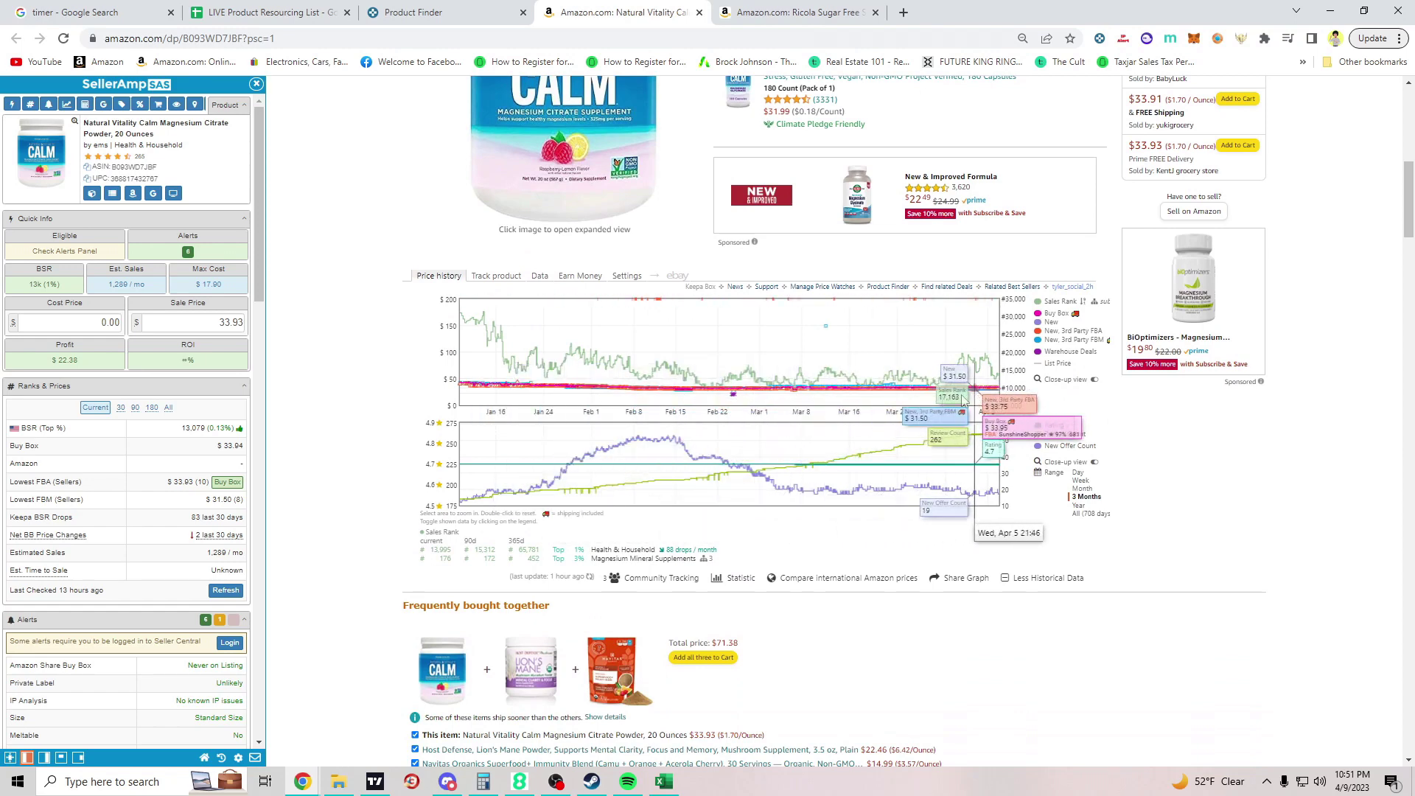
Step: Check the Calm powder's live offers in SellerAmp for seller type, stock, price and profit
{"action": "scroll", "coordinate": [205, 356], "scroll_direction": "down", "scroll_amount": 10}
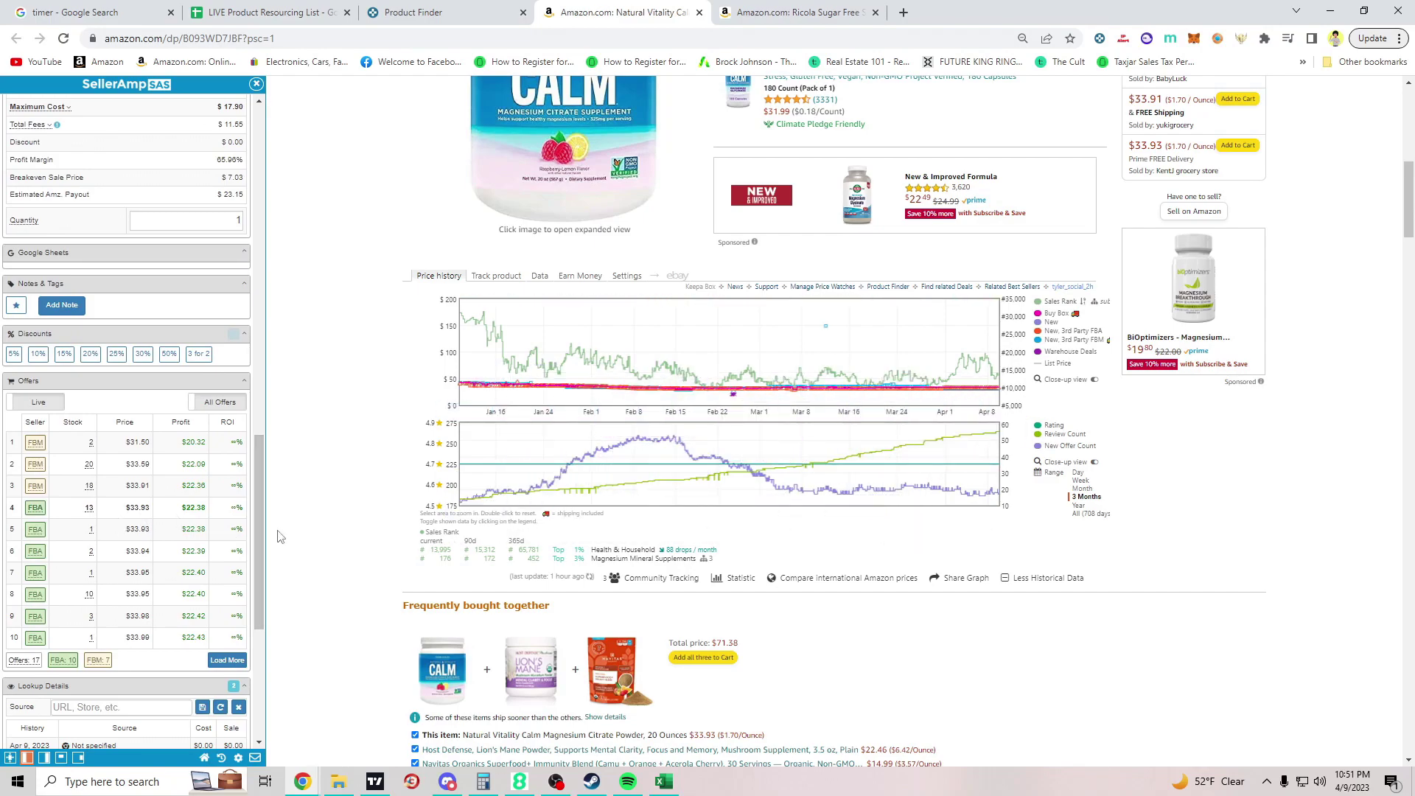
{"action": "scroll", "coordinate": [369, 541], "scroll_direction": "up", "scroll_amount": 5}
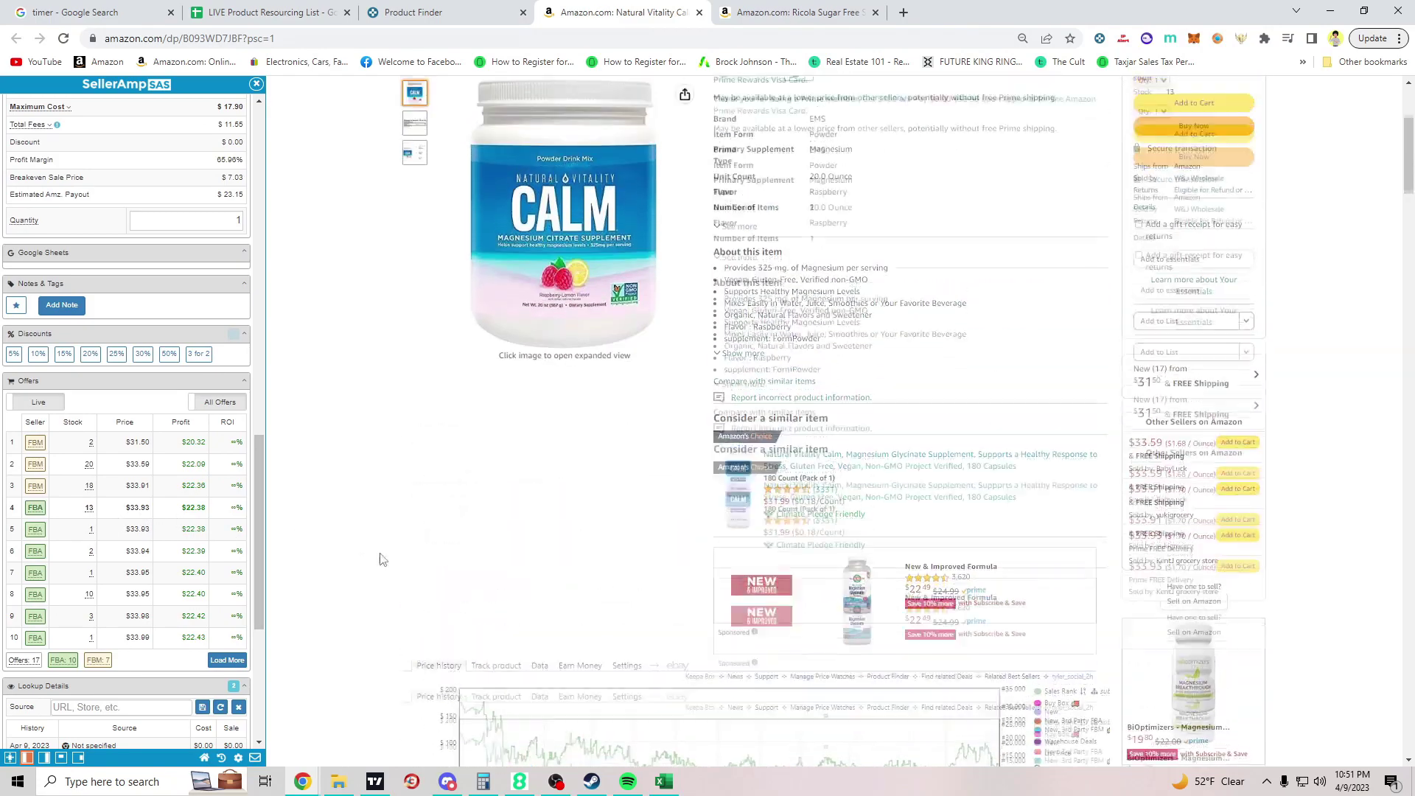
{"action": "scroll", "coordinate": [380, 557], "scroll_direction": "up", "scroll_amount": 4}
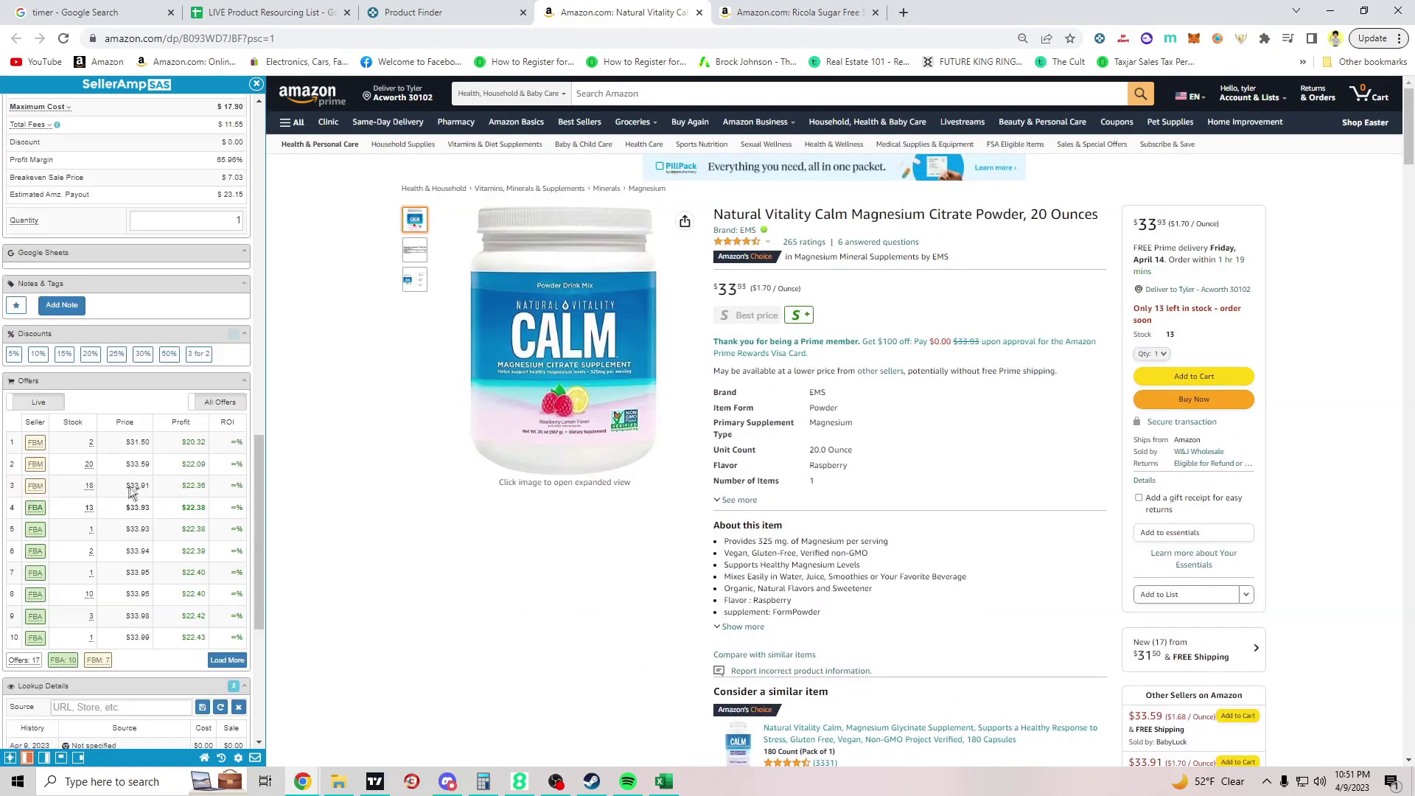
{"action": "scroll", "coordinate": [169, 528], "scroll_direction": "up", "scroll_amount": 8}
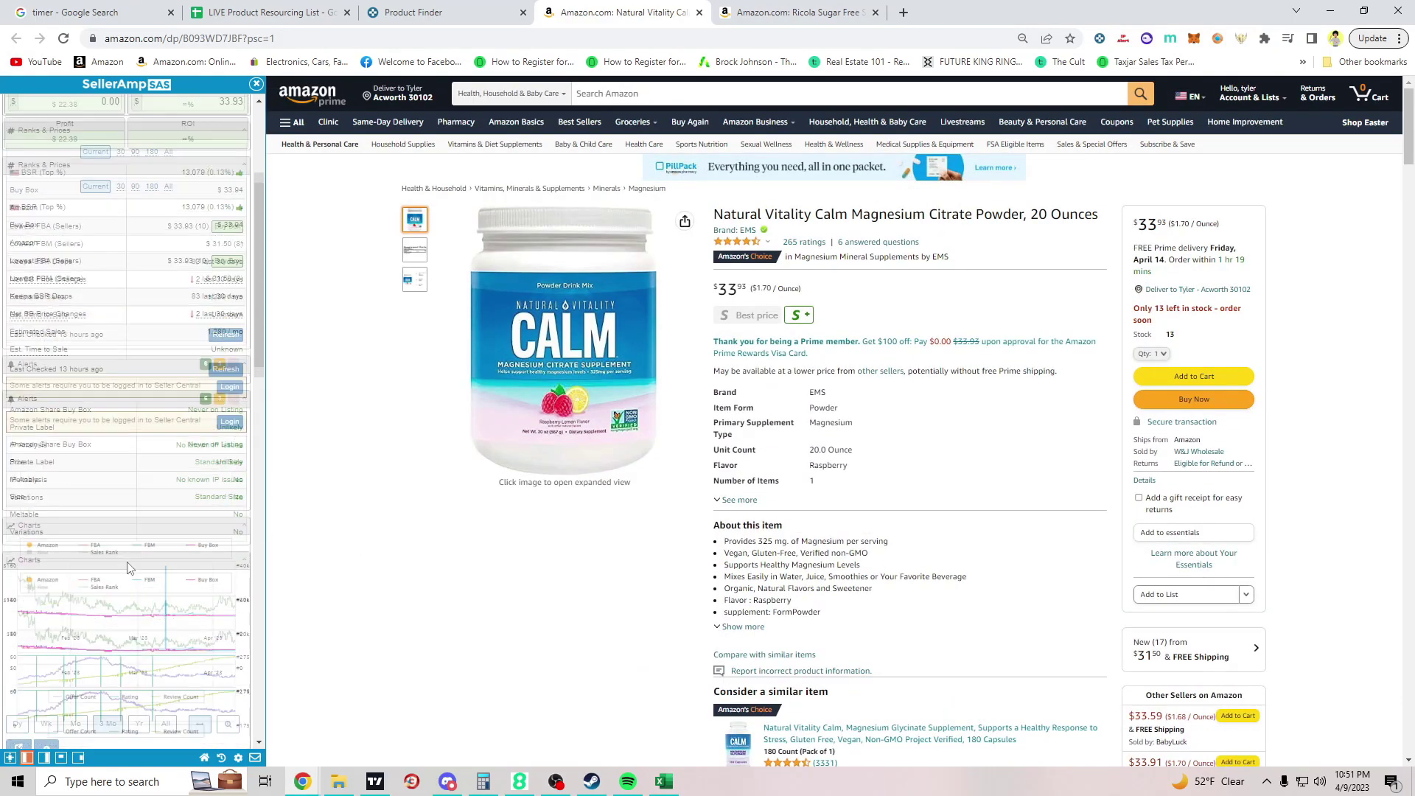
Step: Search Google for the Calm powder's product title and open the matching Costco product page
{"action": "left_click", "coordinate": [156, 192]}
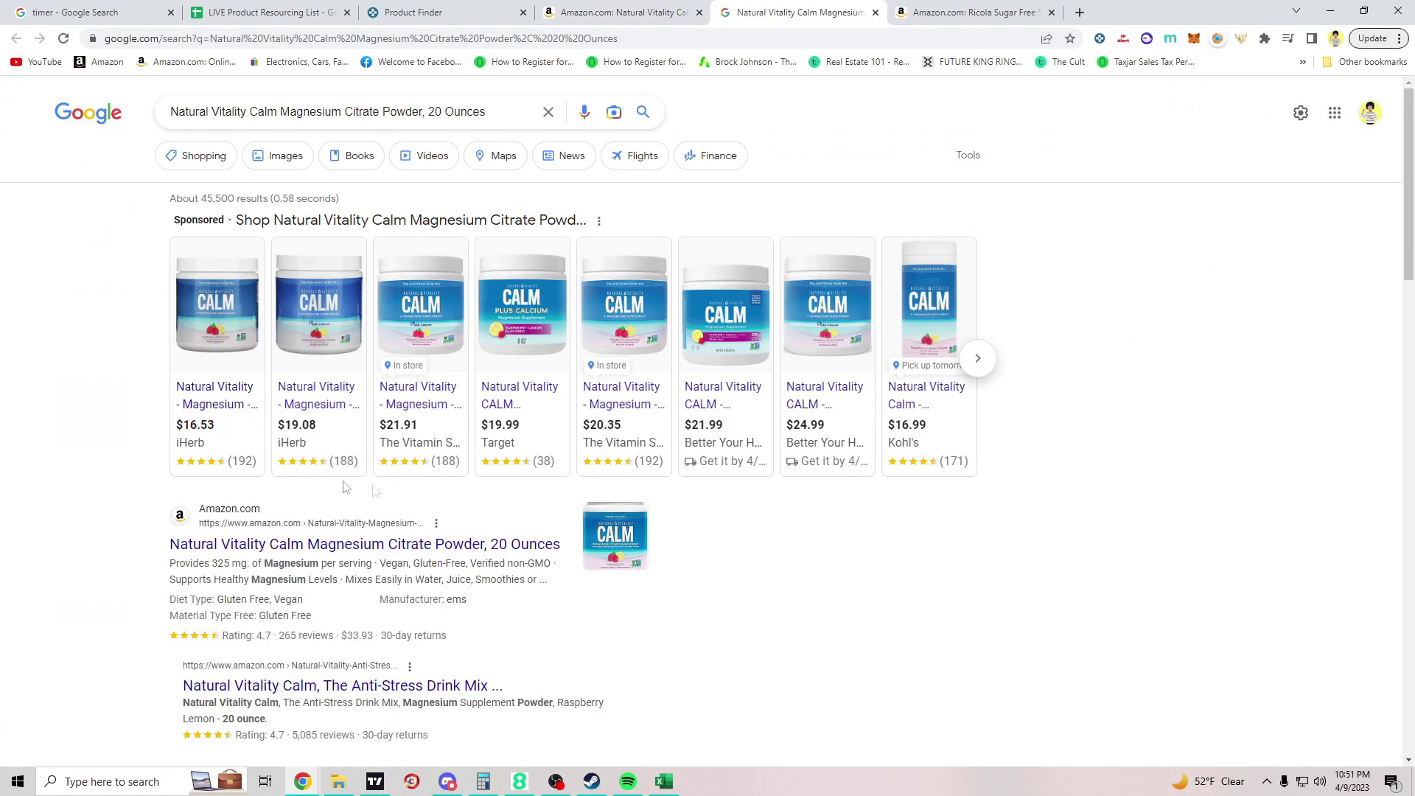
{"action": "scroll", "coordinate": [375, 490], "scroll_direction": "down", "scroll_amount": 4}
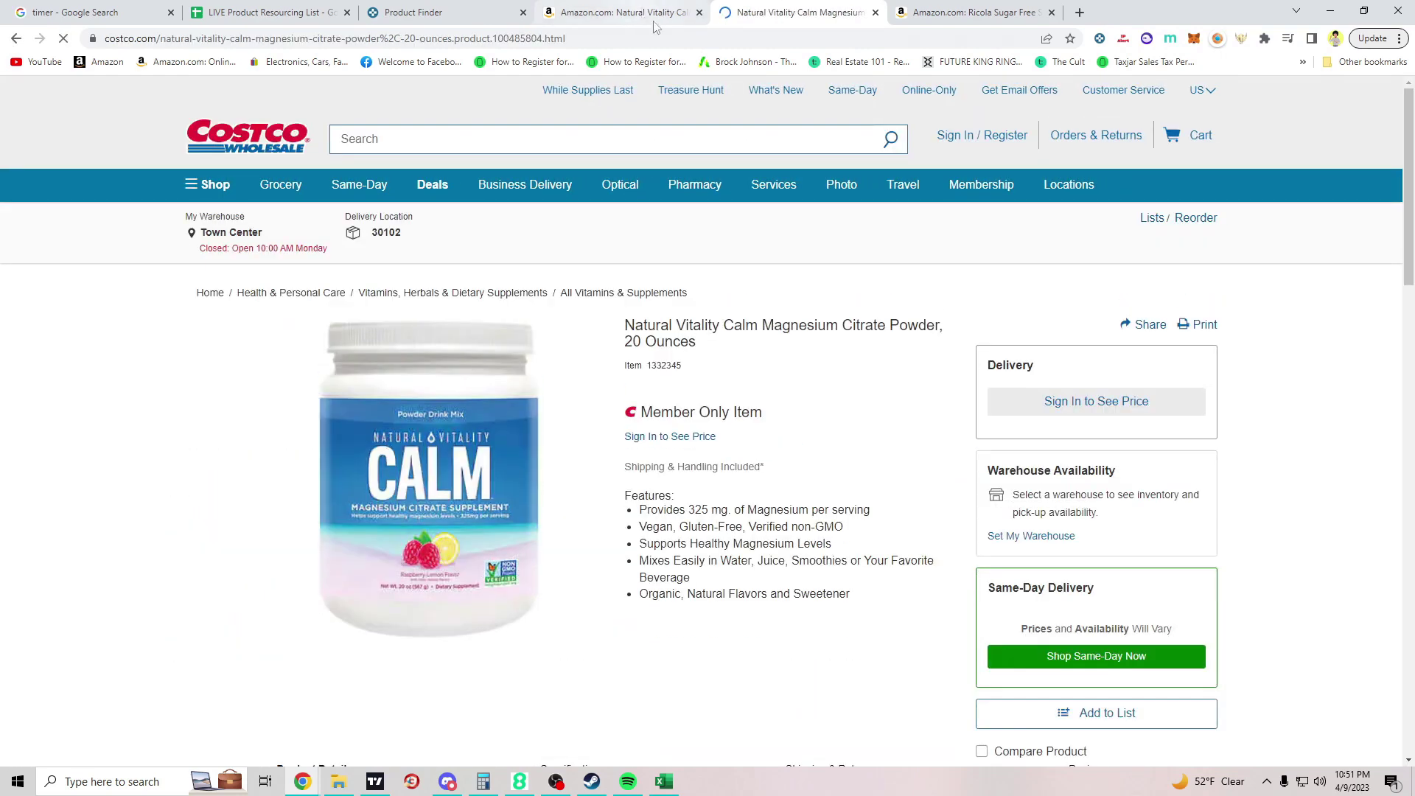
{"action": "scroll", "coordinate": [895, 412], "scroll_direction": "down", "scroll_amount": 1}
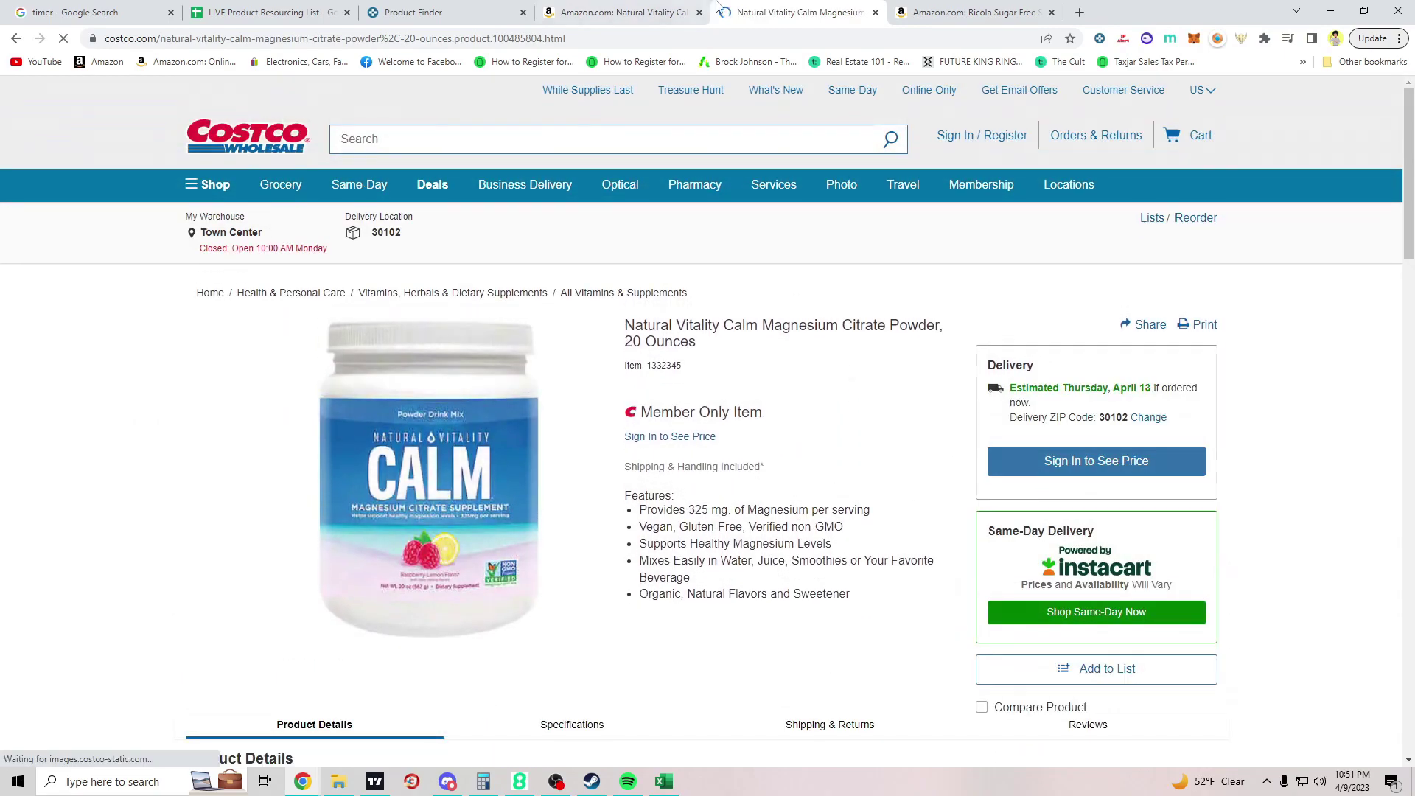
Step: Examine the Costco page for price, delivery and product details and compare it with the Amazon Calm listing
{"action": "left_click", "coordinate": [627, 10]}
{"action": "left_click", "coordinate": [763, 10]}
{"action": "scroll", "coordinate": [836, 440], "scroll_direction": "down", "scroll_amount": 5}
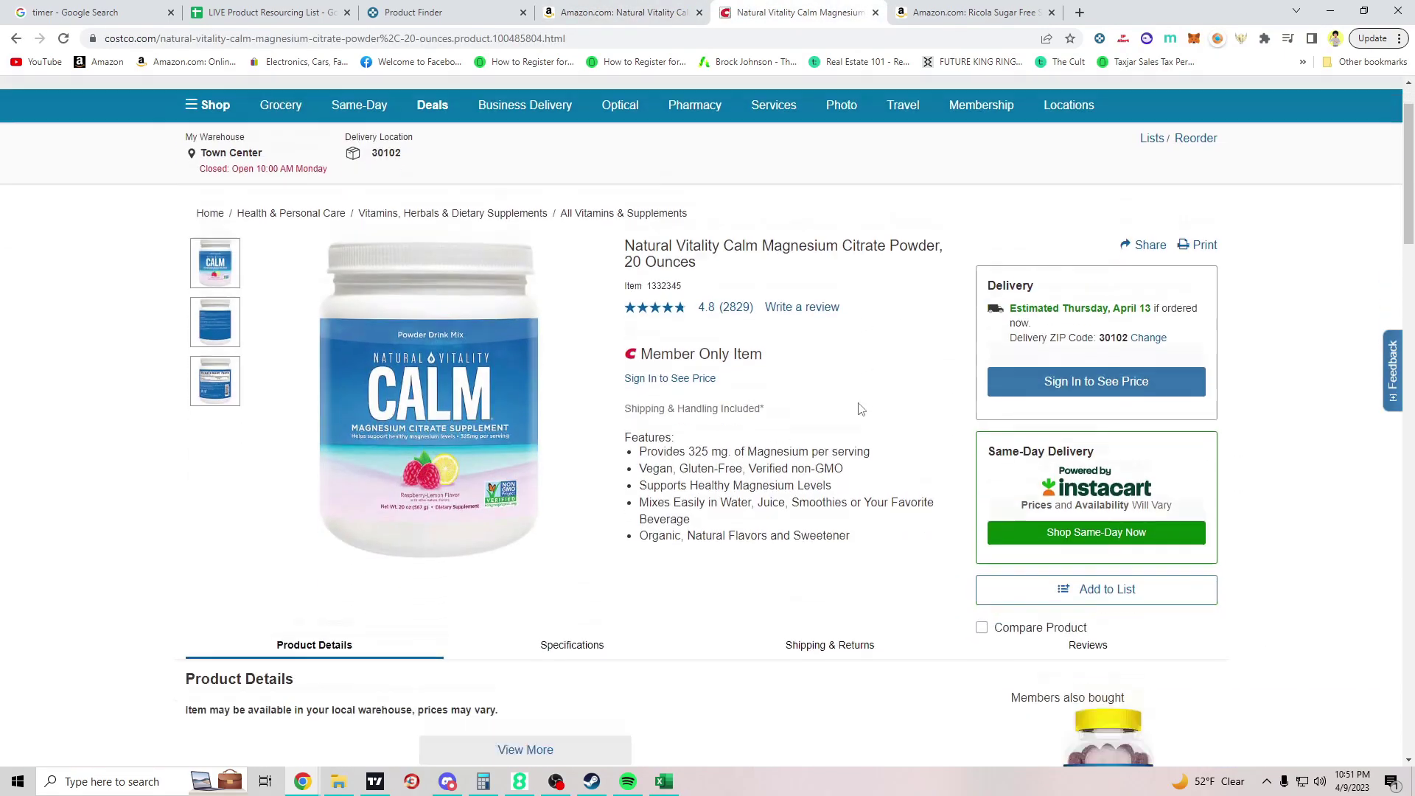
{"action": "scroll", "coordinate": [837, 440], "scroll_direction": "down", "scroll_amount": 12}
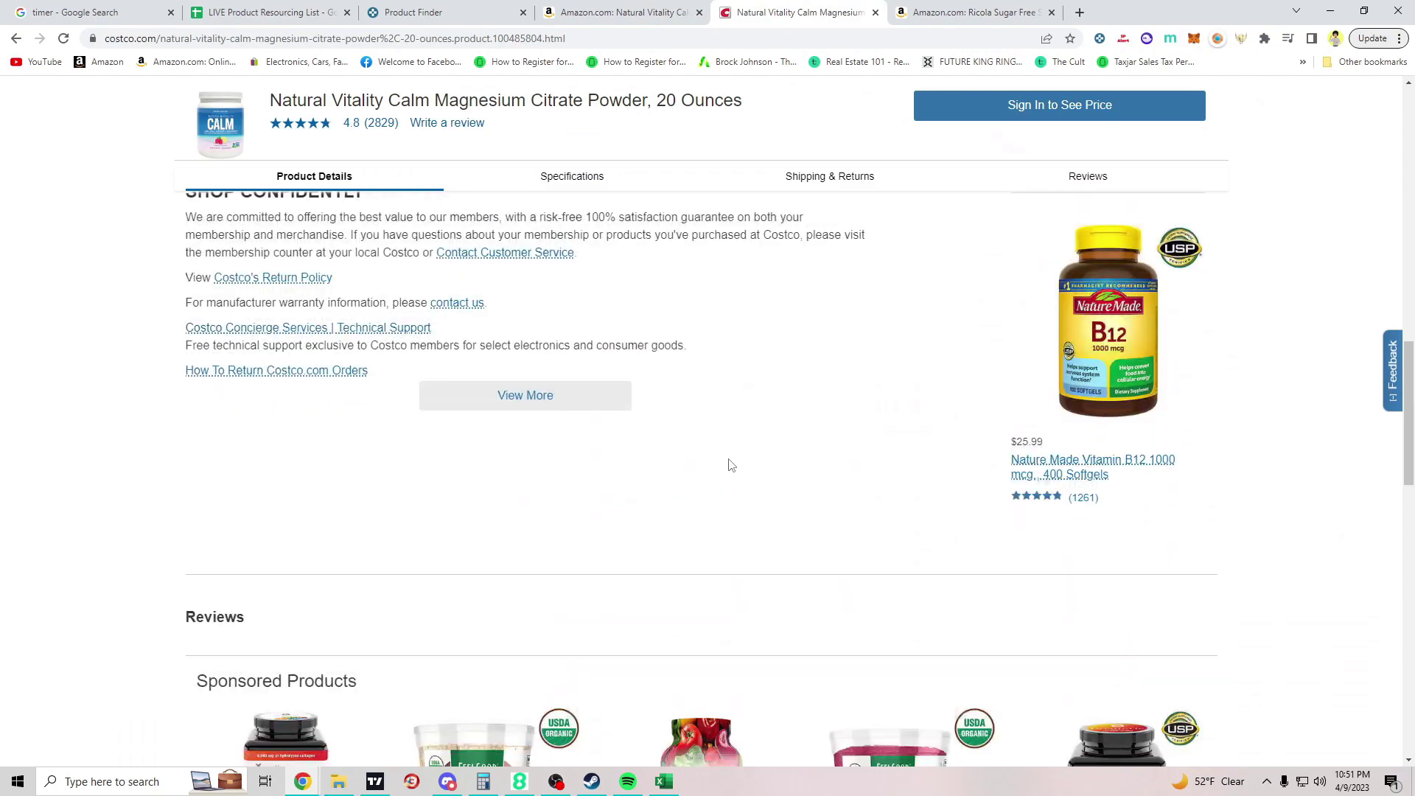
{"action": "scroll", "coordinate": [730, 464], "scroll_direction": "up", "scroll_amount": 4}
{"action": "scroll", "coordinate": [751, 535], "scroll_direction": "up", "scroll_amount": 15}
{"action": "left_click", "coordinate": [623, 12]}
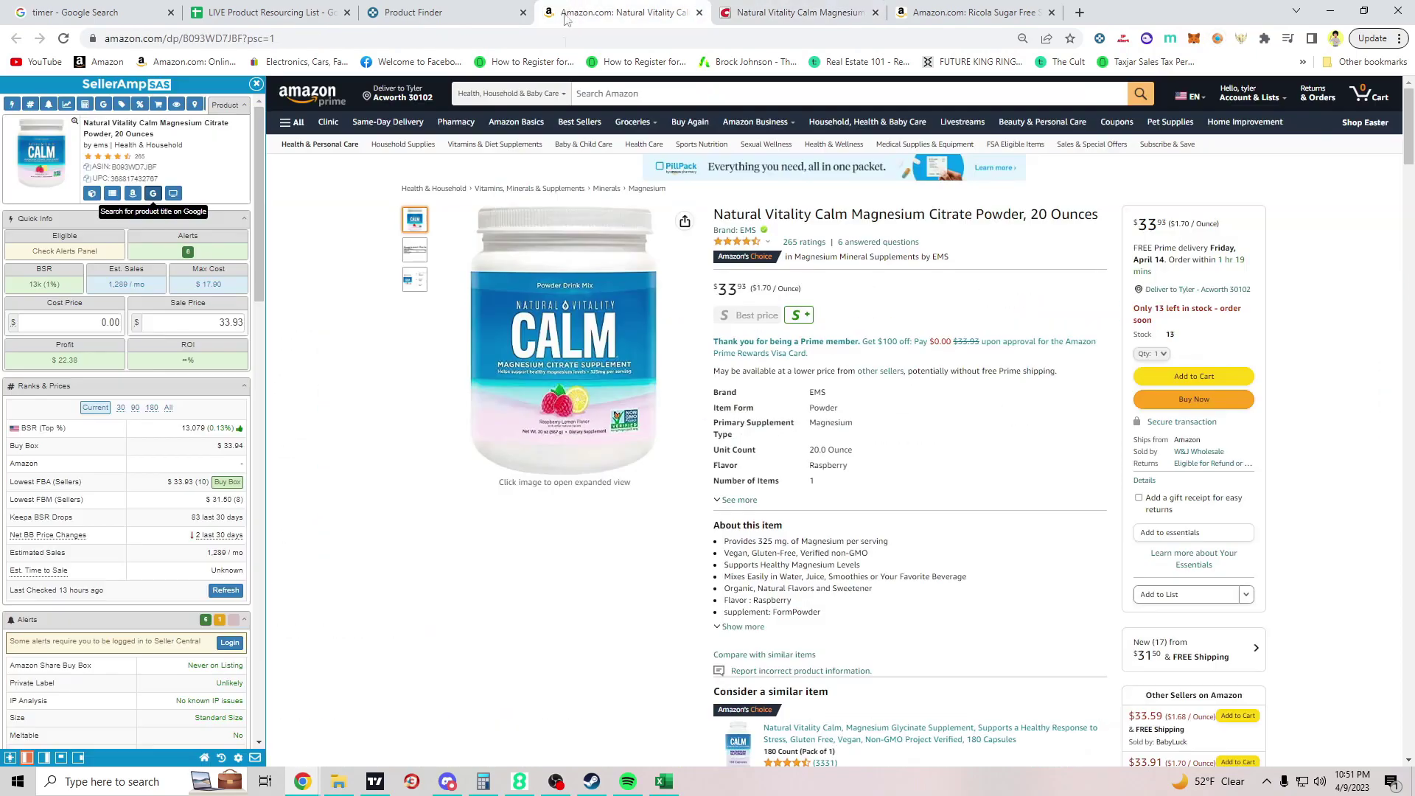
Step: Close the Calm Amazon listing and the Costco page to get to the Ricola Sugar Free listing
{"action": "left_click", "coordinate": [749, 11]}
{"action": "left_click", "coordinate": [652, 16]}
{"action": "left_click", "coordinate": [698, 12]}
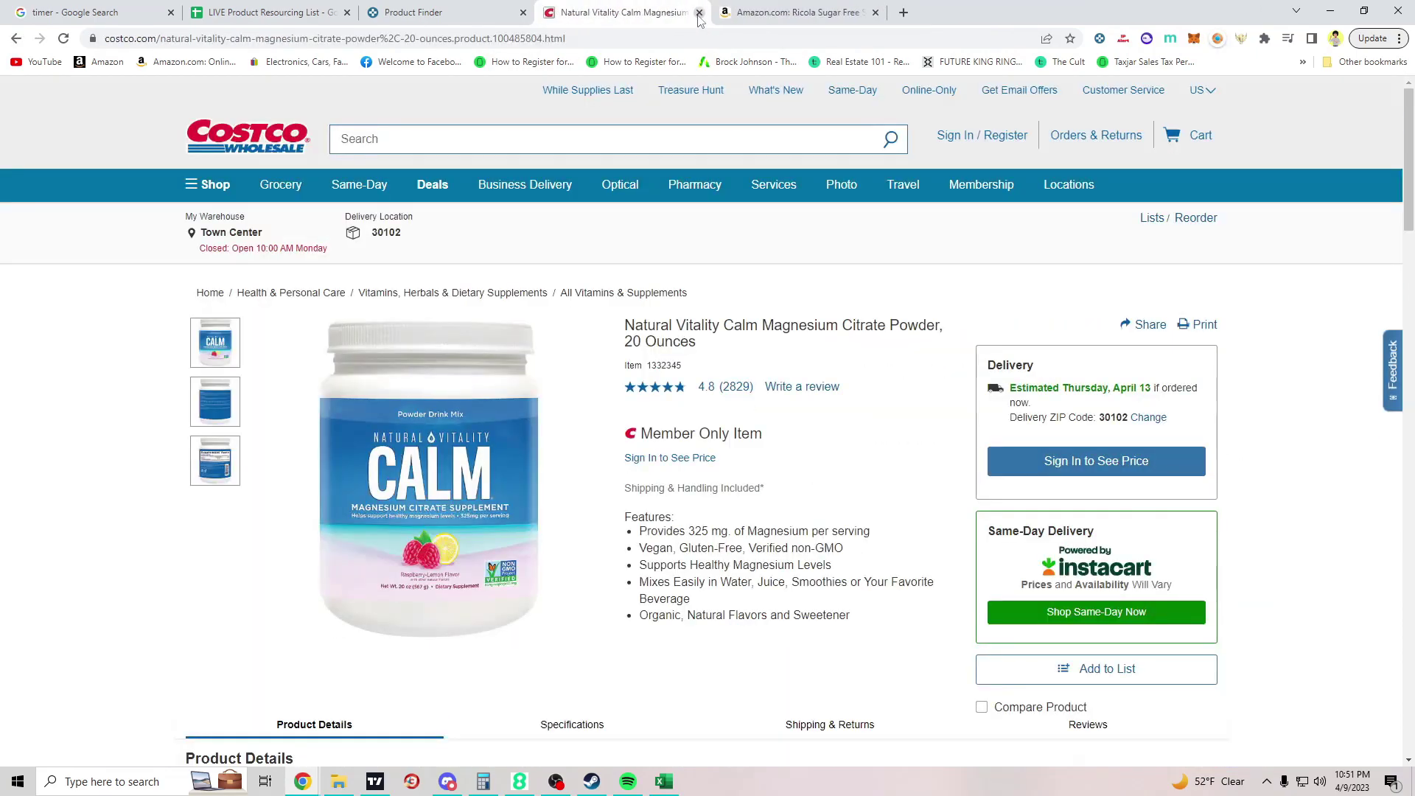
{"action": "left_click", "coordinate": [699, 12]}
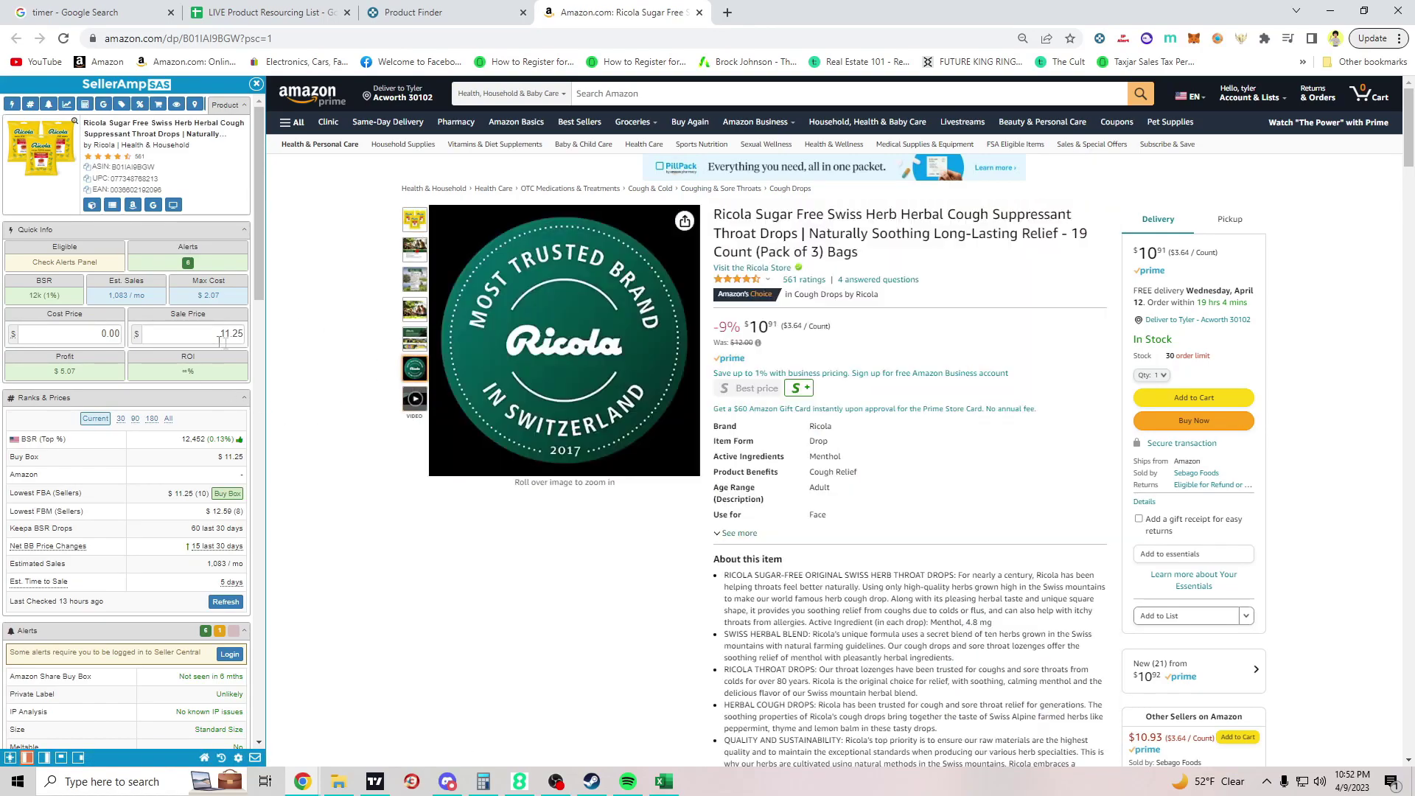
Step: Enable Small & Light for the Ricola drops in SellerAmp and set the sale price to the $10.92 FBA offer
{"action": "scroll", "coordinate": [142, 370], "scroll_direction": "down", "scroll_amount": 15}
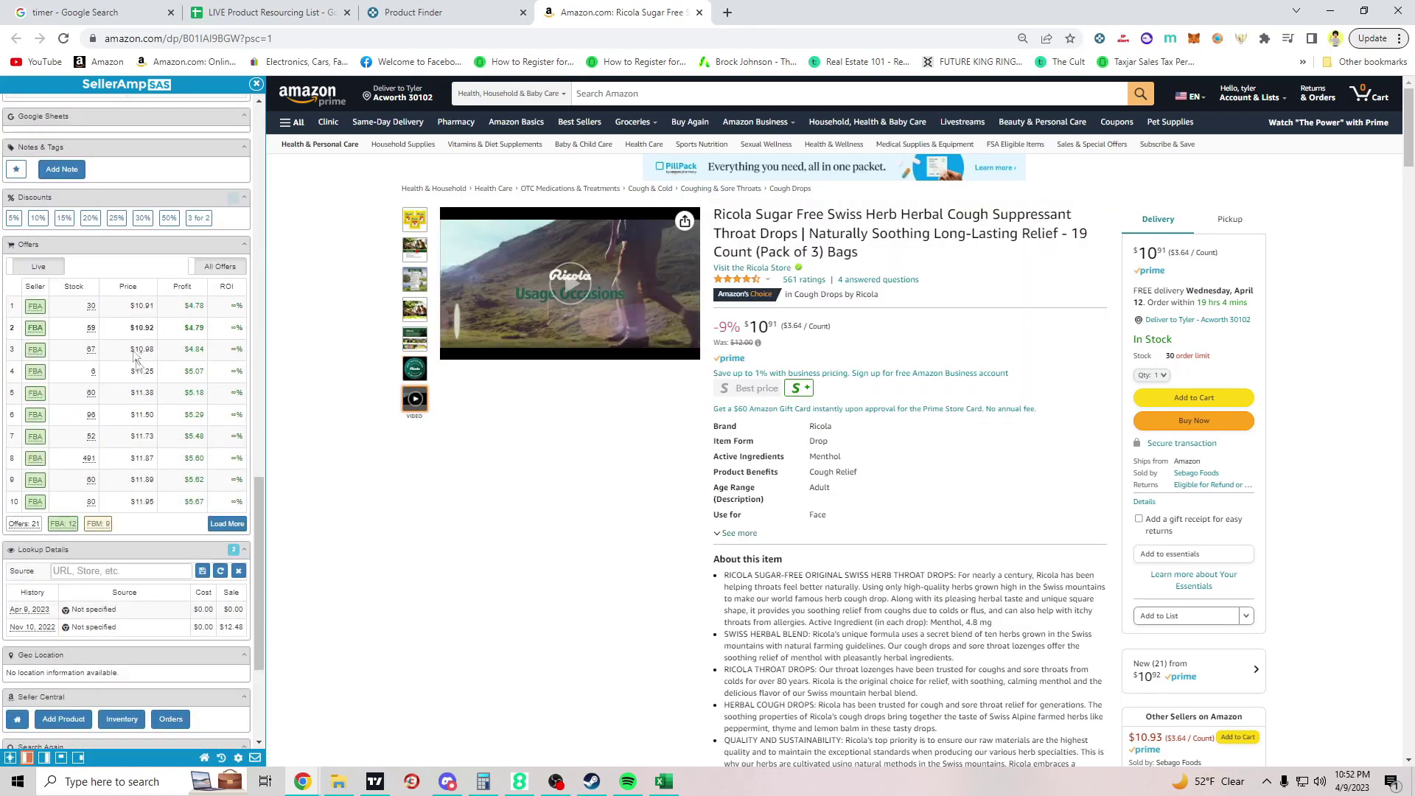
{"action": "scroll", "coordinate": [141, 332], "scroll_direction": "up", "scroll_amount": 5}
{"action": "scroll", "coordinate": [147, 413], "scroll_direction": "down", "scroll_amount": 3}
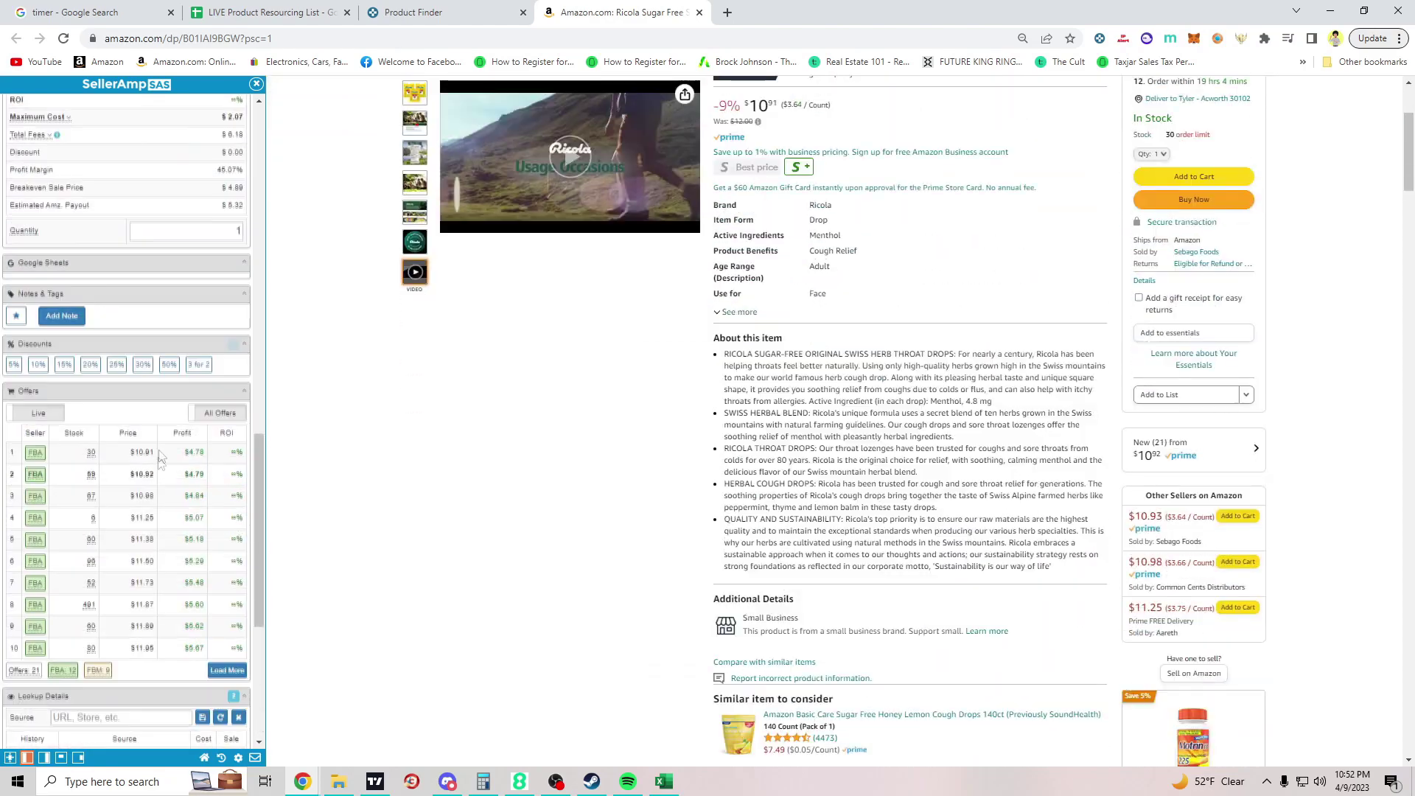
{"action": "scroll", "coordinate": [152, 460], "scroll_direction": "down", "scroll_amount": 4}
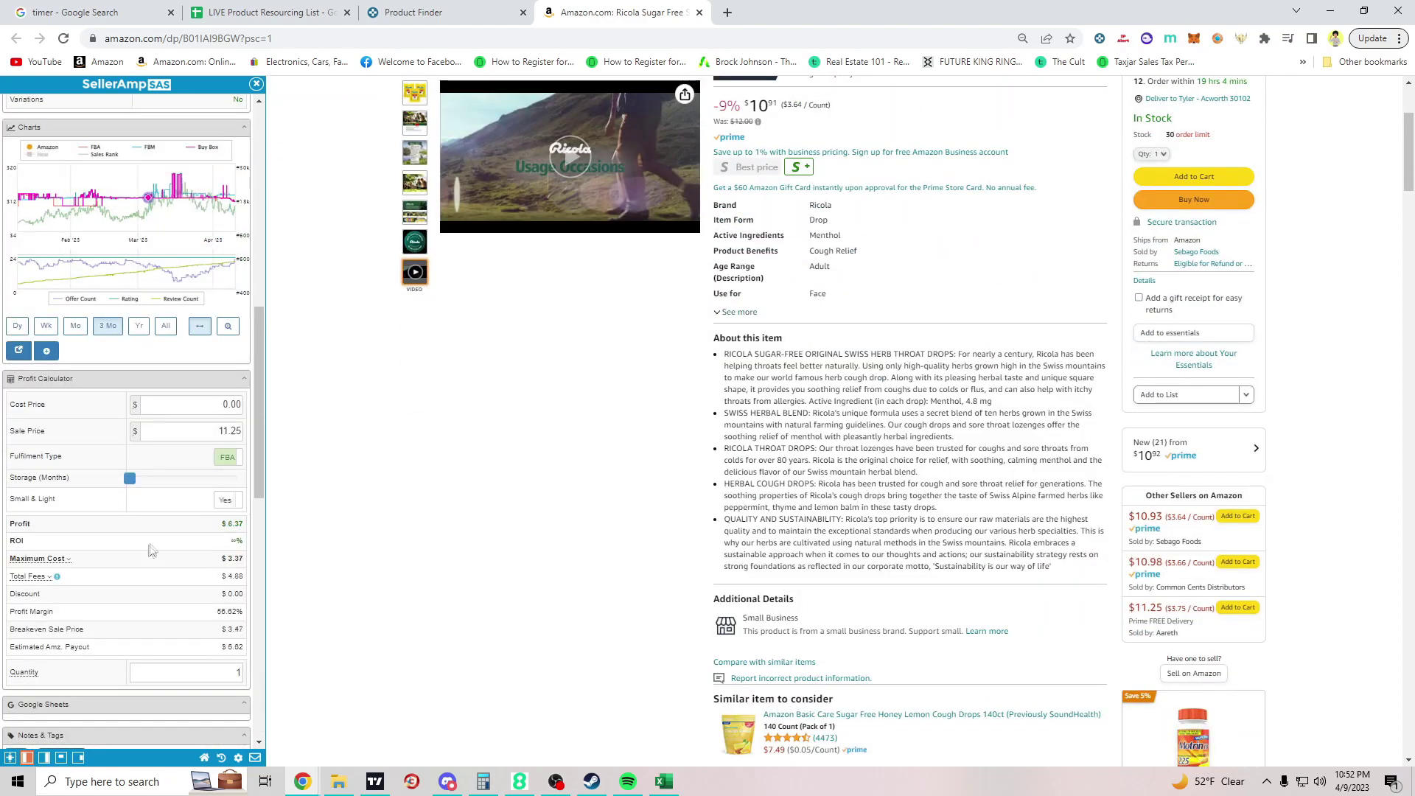
{"action": "scroll", "coordinate": [152, 516], "scroll_direction": "down", "scroll_amount": 5}
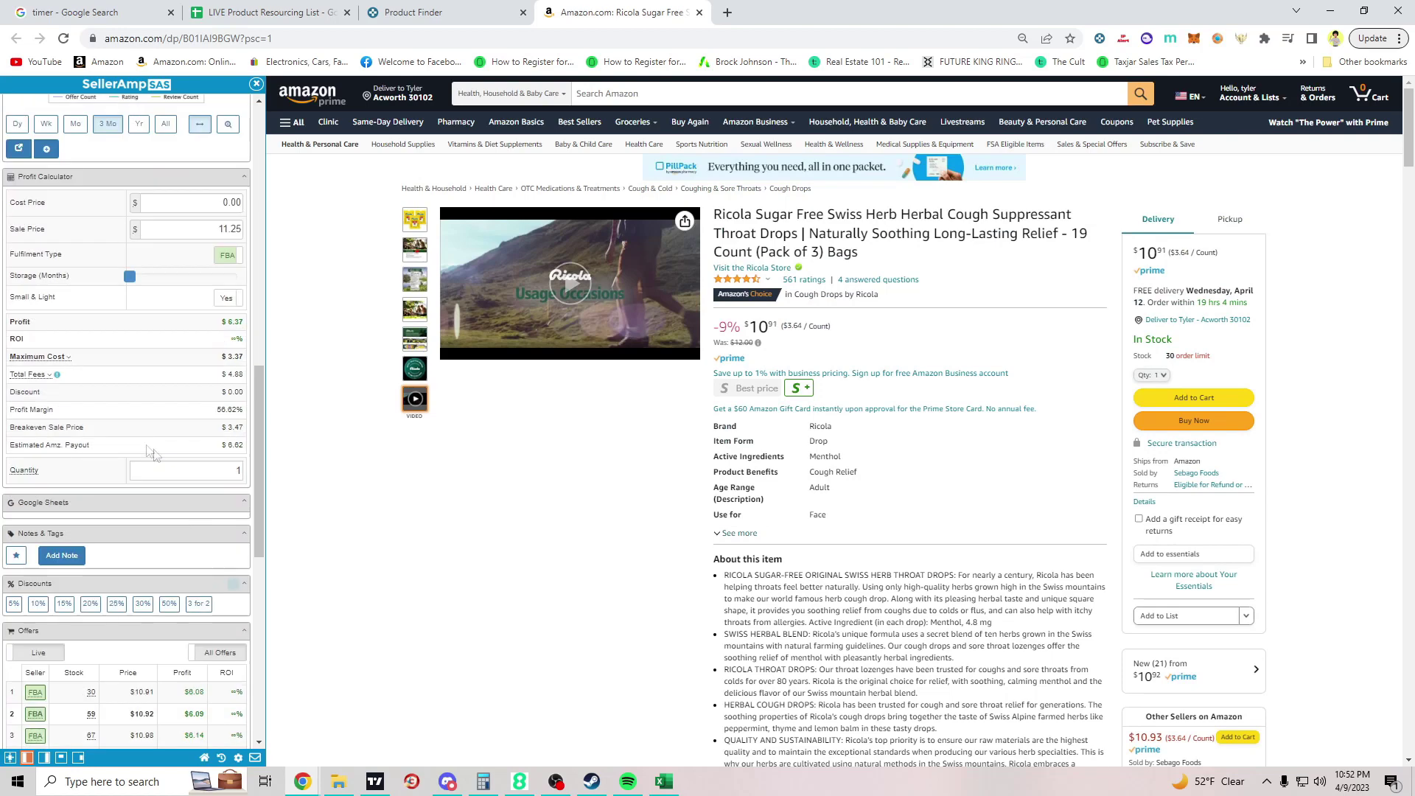
{"action": "scroll", "coordinate": [158, 515], "scroll_direction": "down", "scroll_amount": 2}
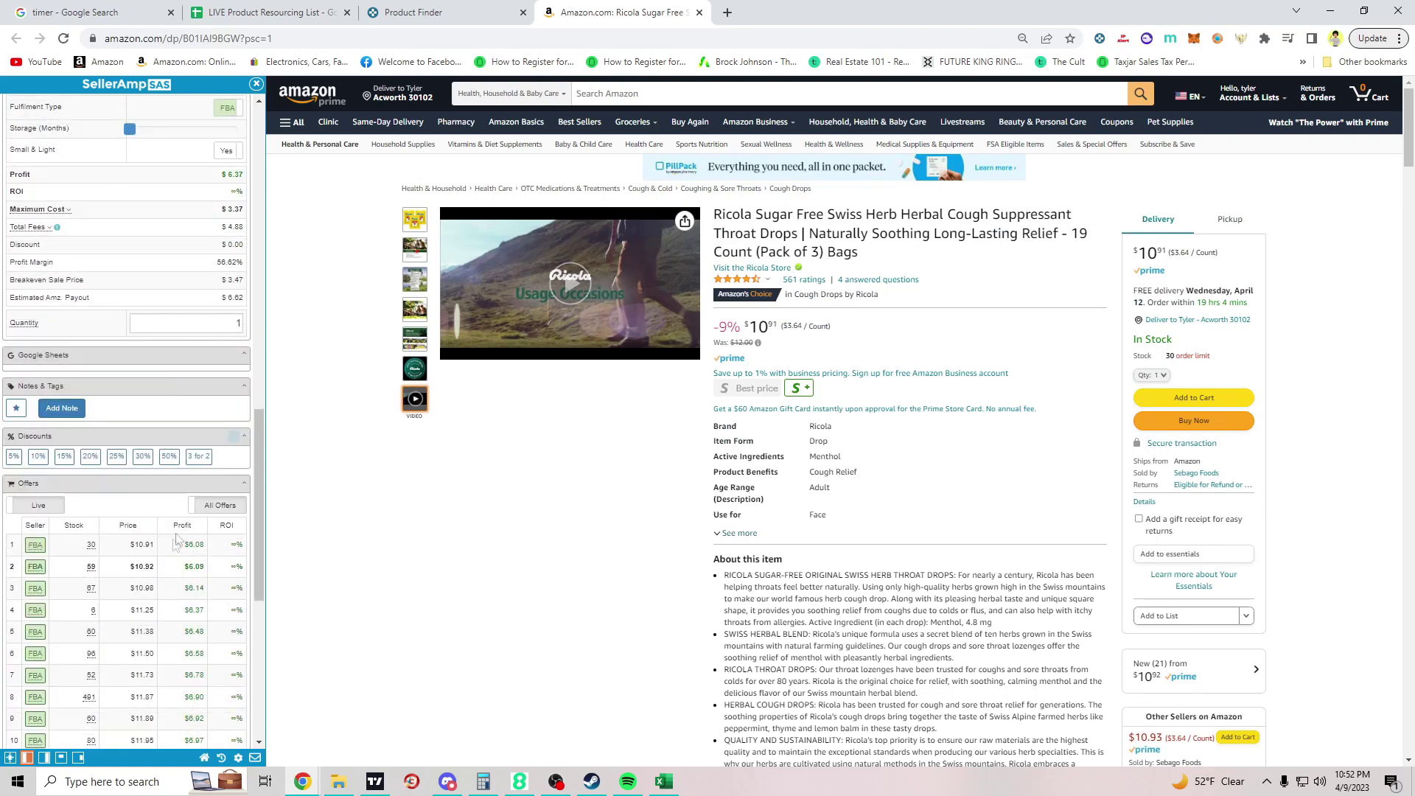
{"action": "left_click", "coordinate": [142, 567]}
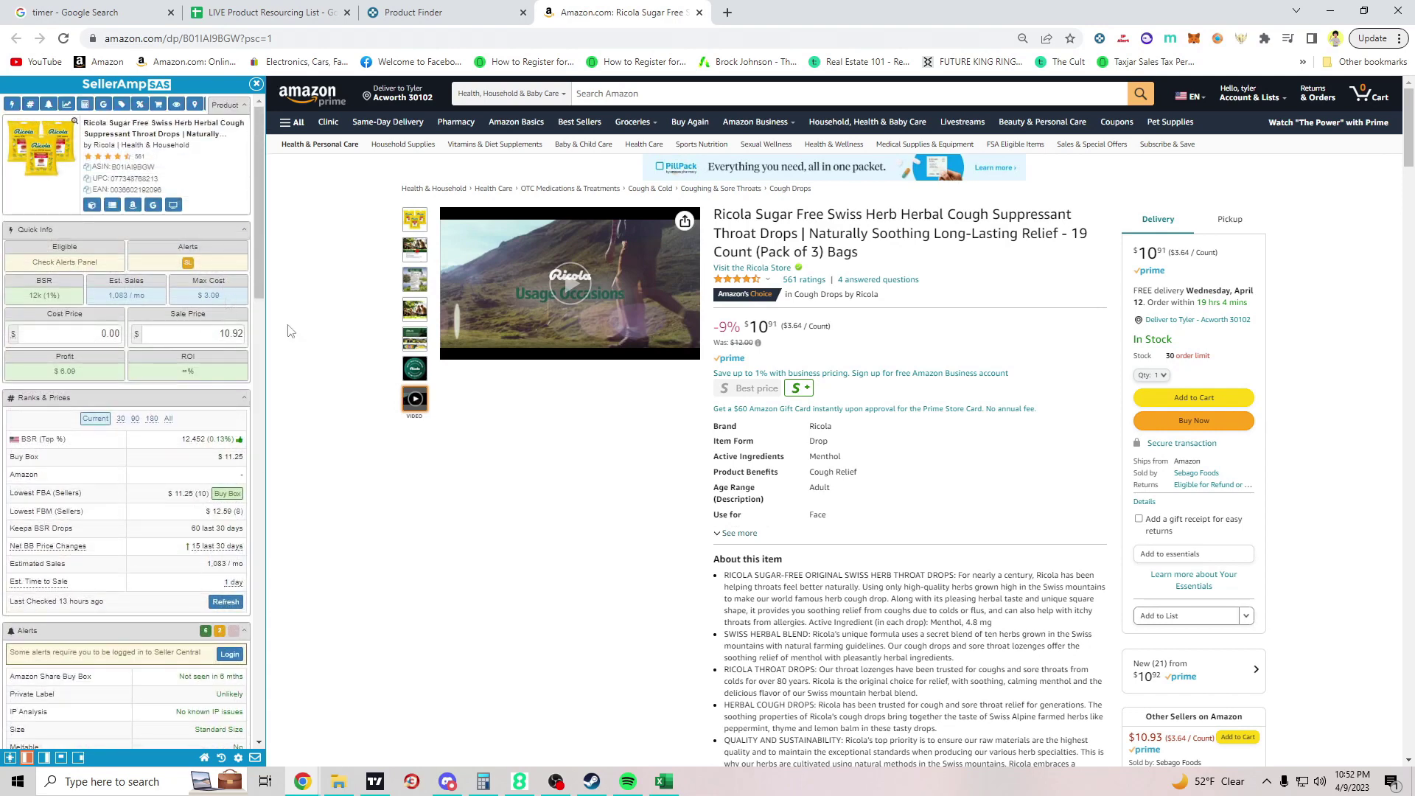
Step: View the Ricola pack image, search Google for the product title and compare the results with the Amazon listing
{"action": "mouse_move", "coordinate": [412, 221]}
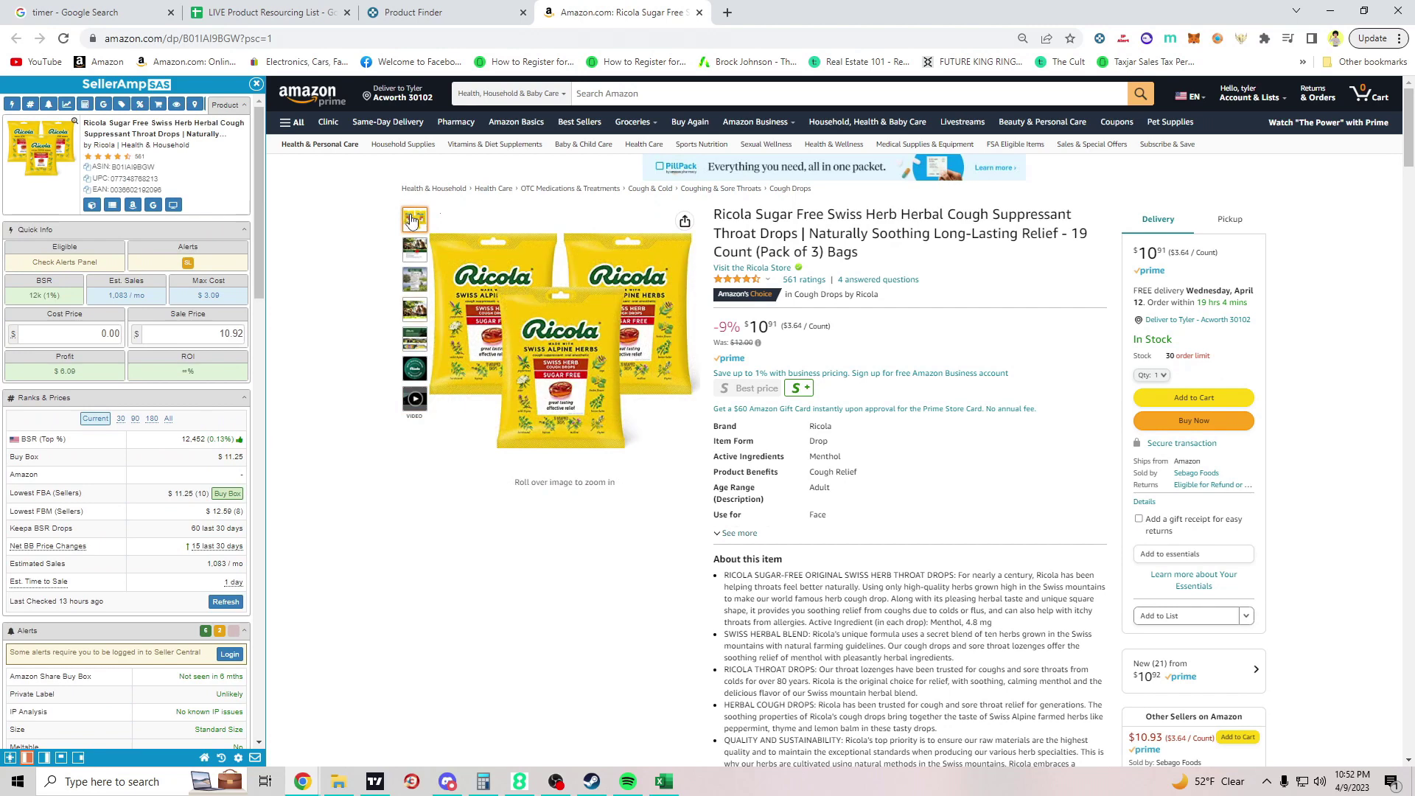
{"action": "left_click", "coordinate": [153, 206]}
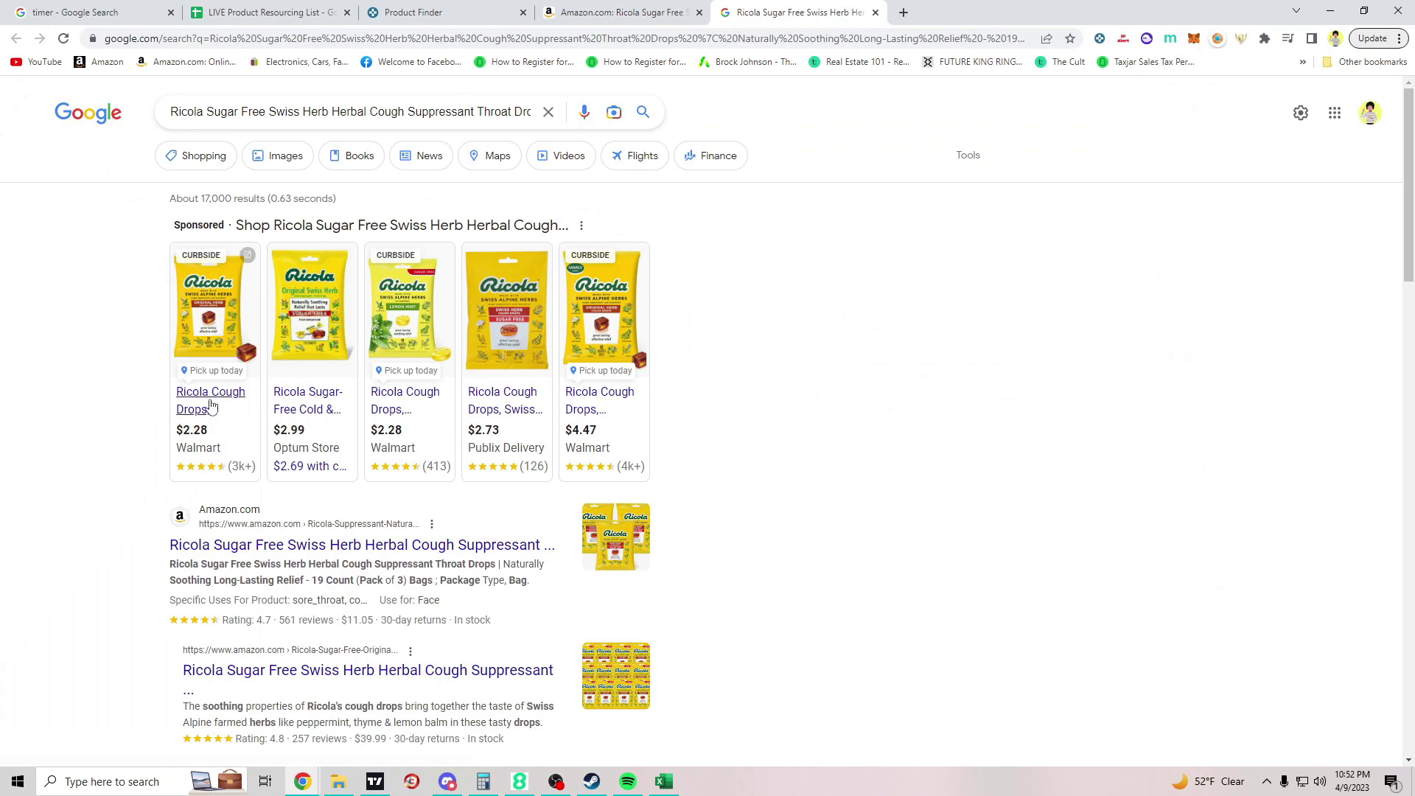
{"action": "left_click", "coordinate": [622, 12]}
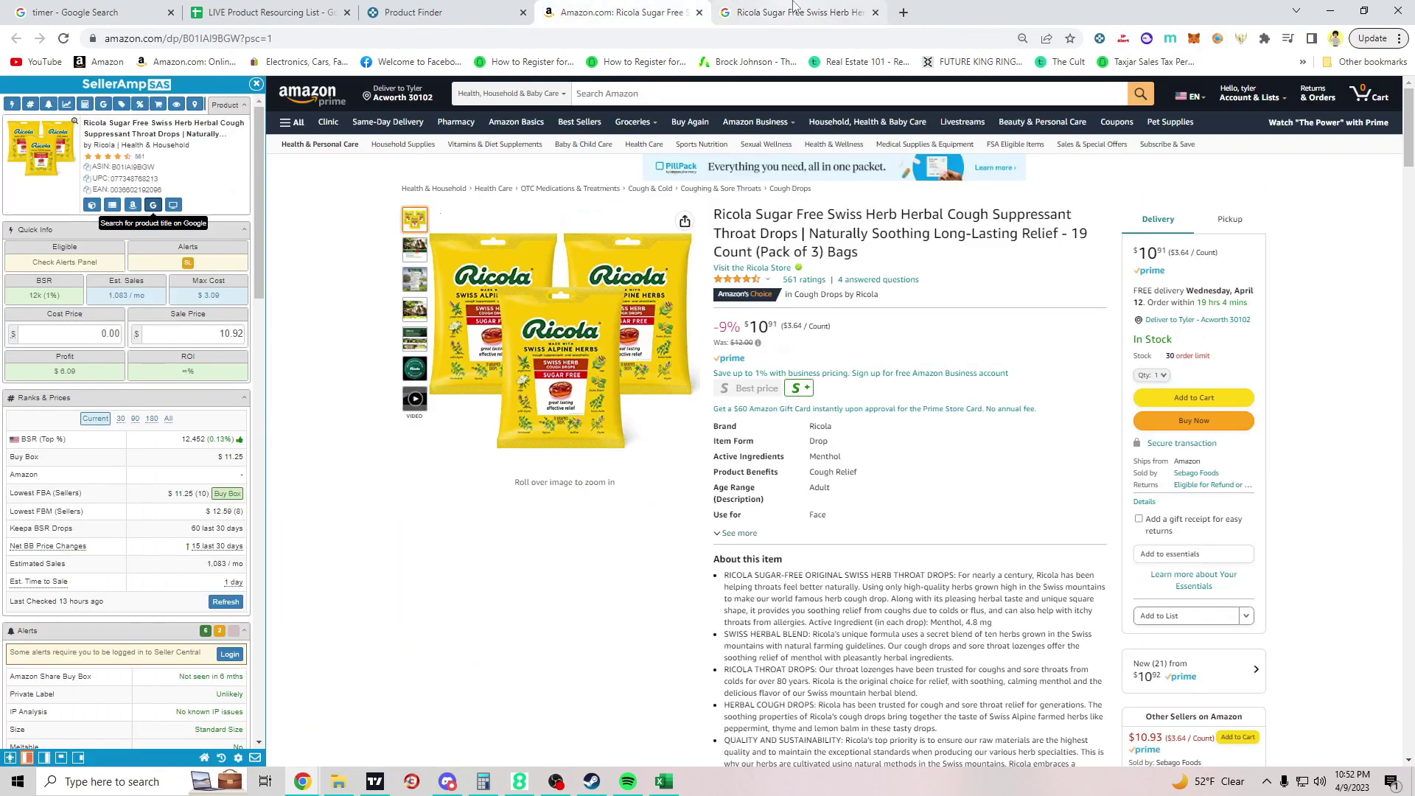
{"action": "left_click", "coordinate": [794, 7]}
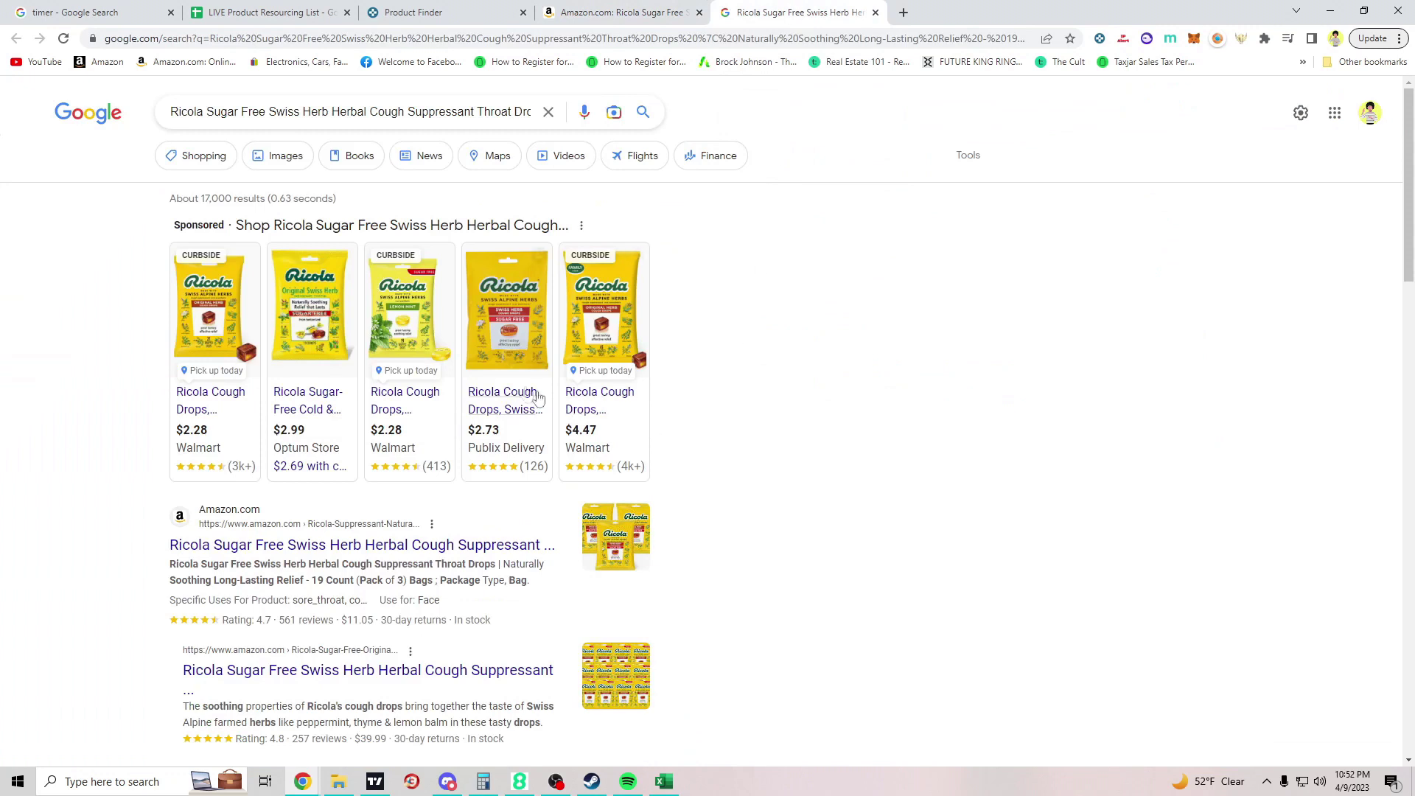
Step: Look through the Google web results for stores selling the Ricola sugar-free Swiss Herb 19-count drops and their prices
{"action": "mouse_move", "coordinate": [507, 409]}
{"action": "mouse_move", "coordinate": [602, 414]}
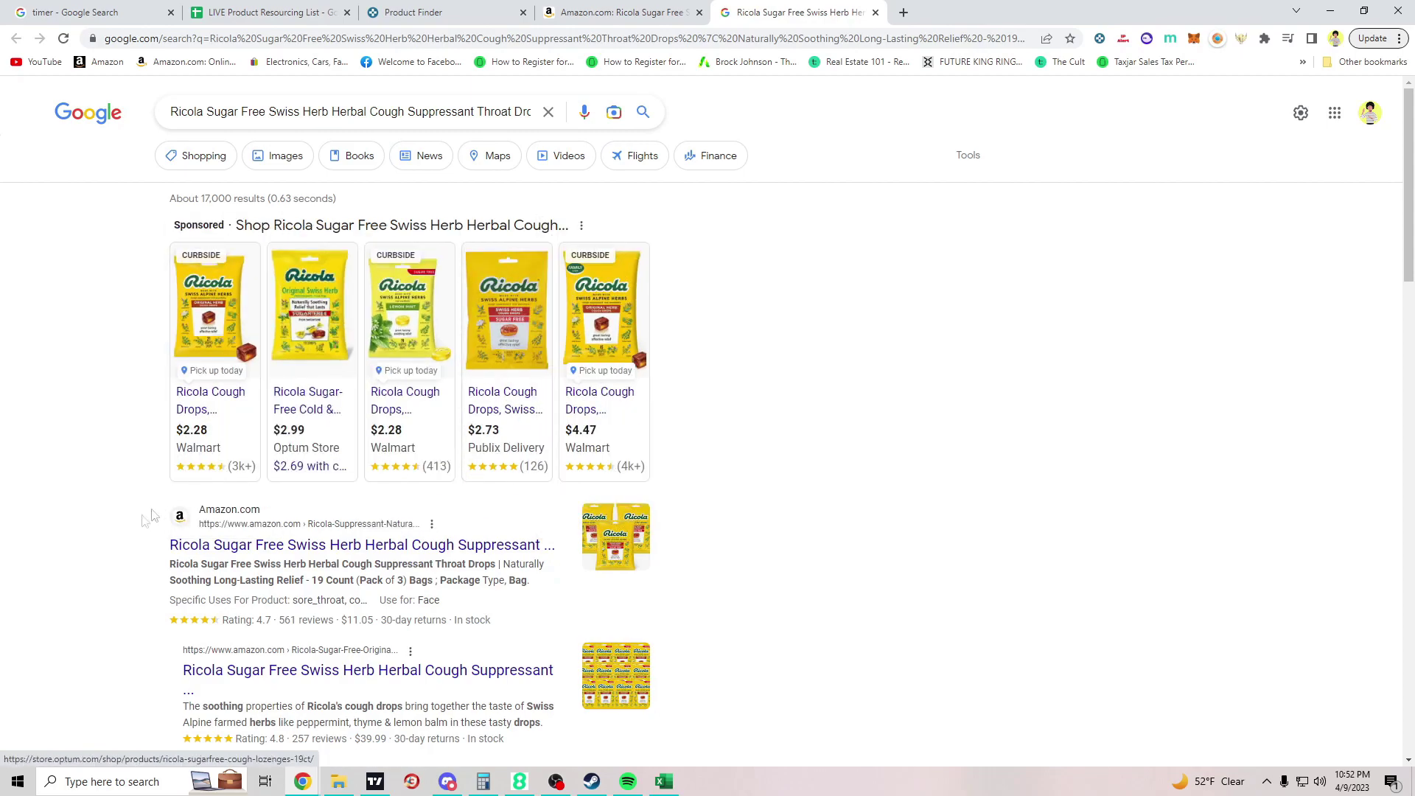
{"action": "scroll", "coordinate": [124, 509], "scroll_direction": "down", "scroll_amount": 5}
{"action": "scroll", "coordinate": [124, 508], "scroll_direction": "down", "scroll_amount": 2}
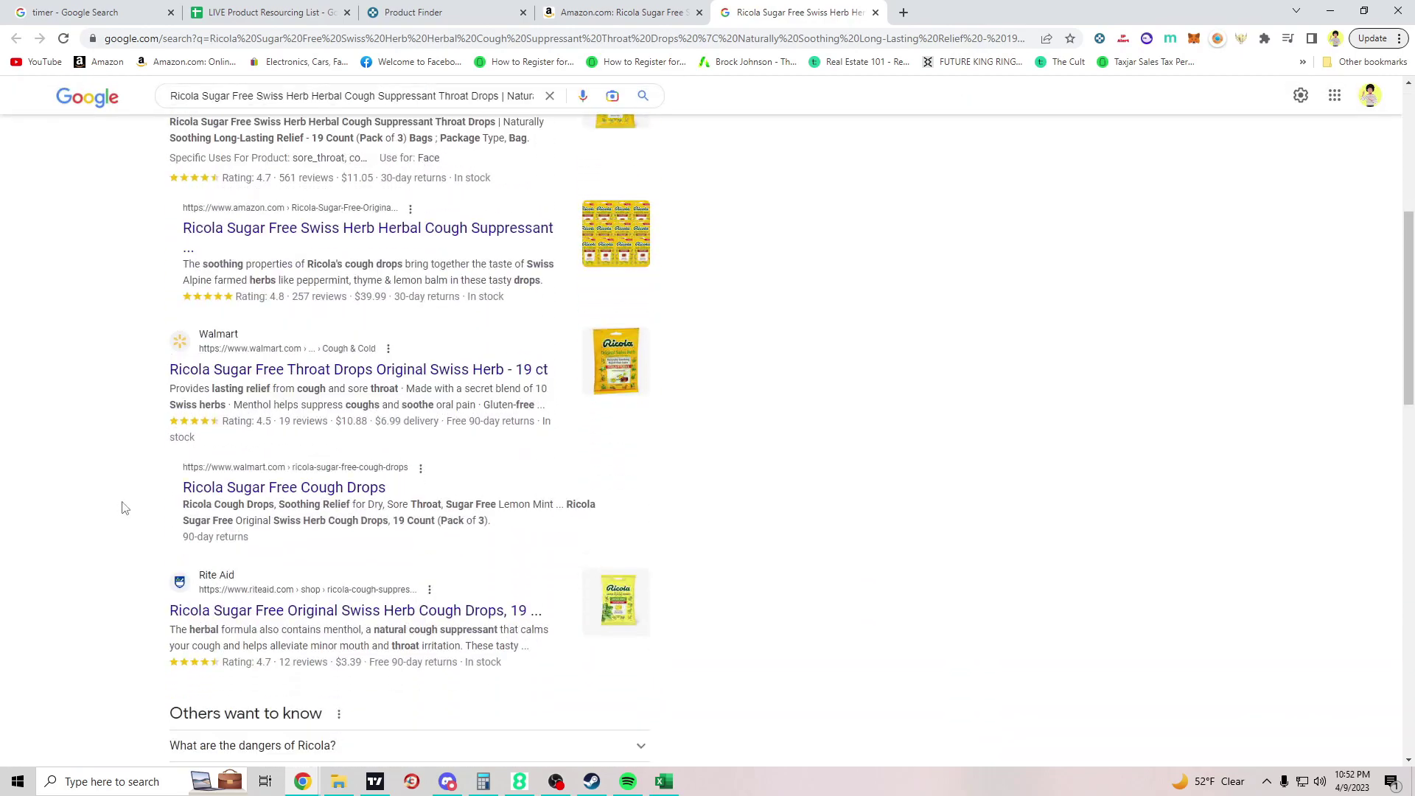
{"action": "scroll", "coordinate": [319, 575], "scroll_direction": "up", "scroll_amount": 5}
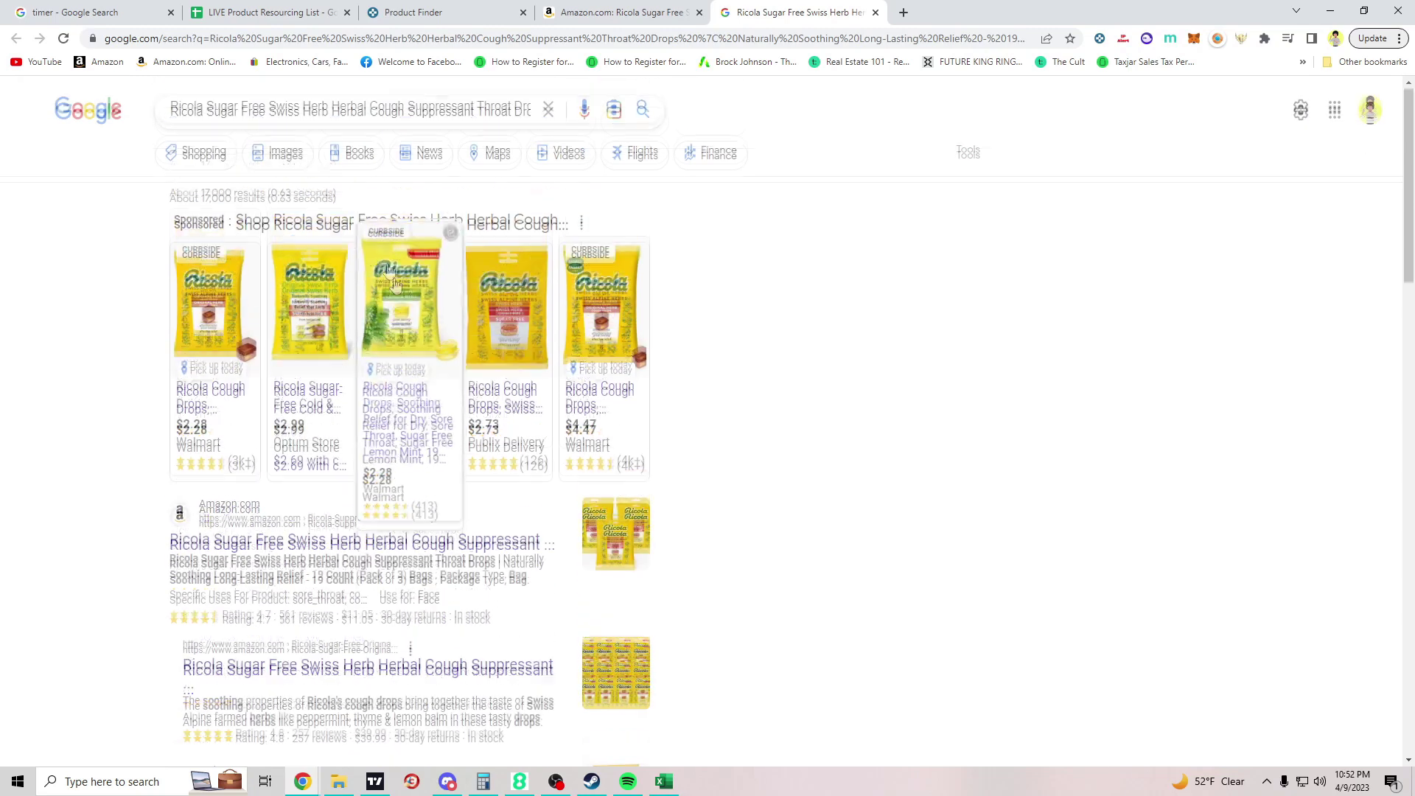
Step: Switch the Ricola search to Google Shopping and compare store prices for the sugar-free Swiss Herb bags
{"action": "left_click", "coordinate": [208, 158]}
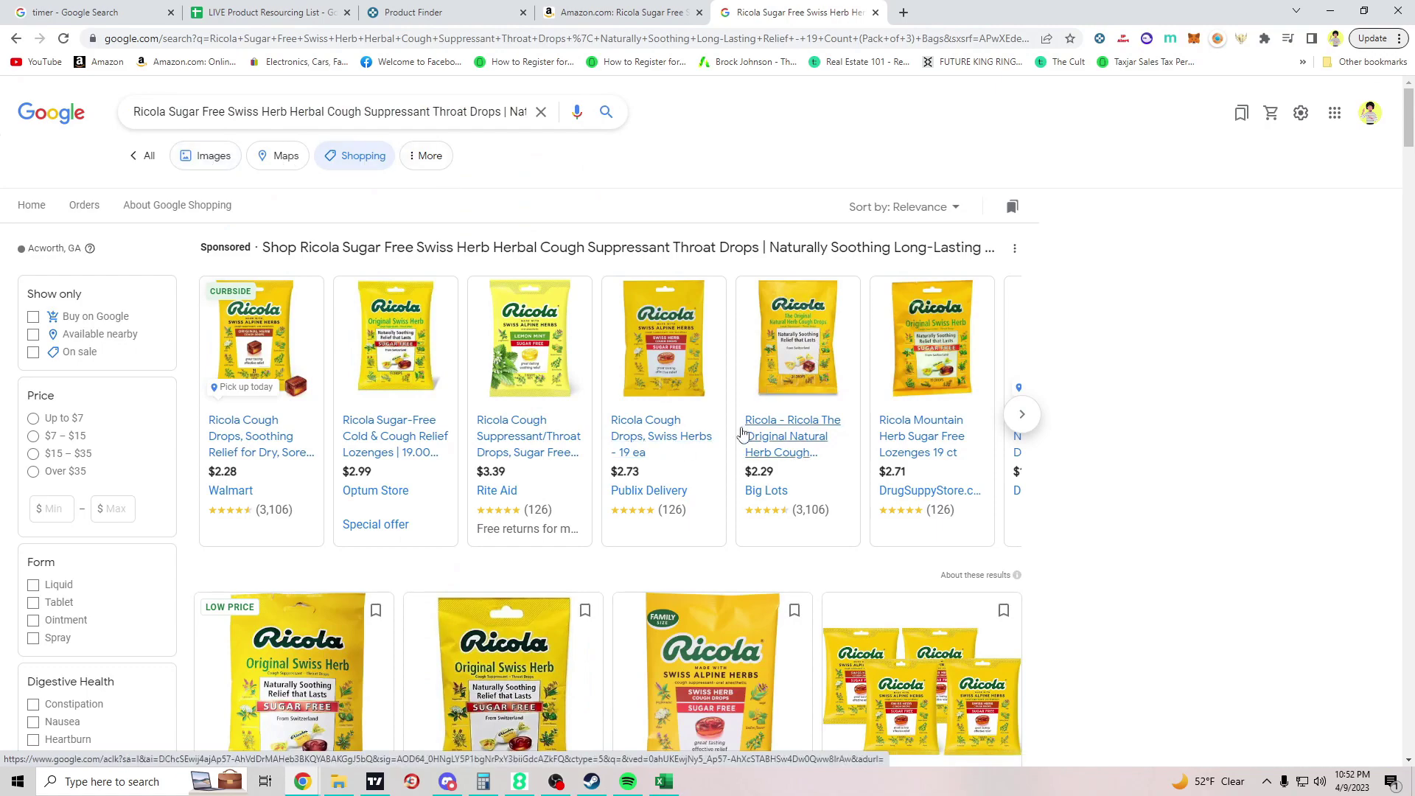
{"action": "scroll", "coordinate": [780, 426], "scroll_direction": "down", "scroll_amount": 5}
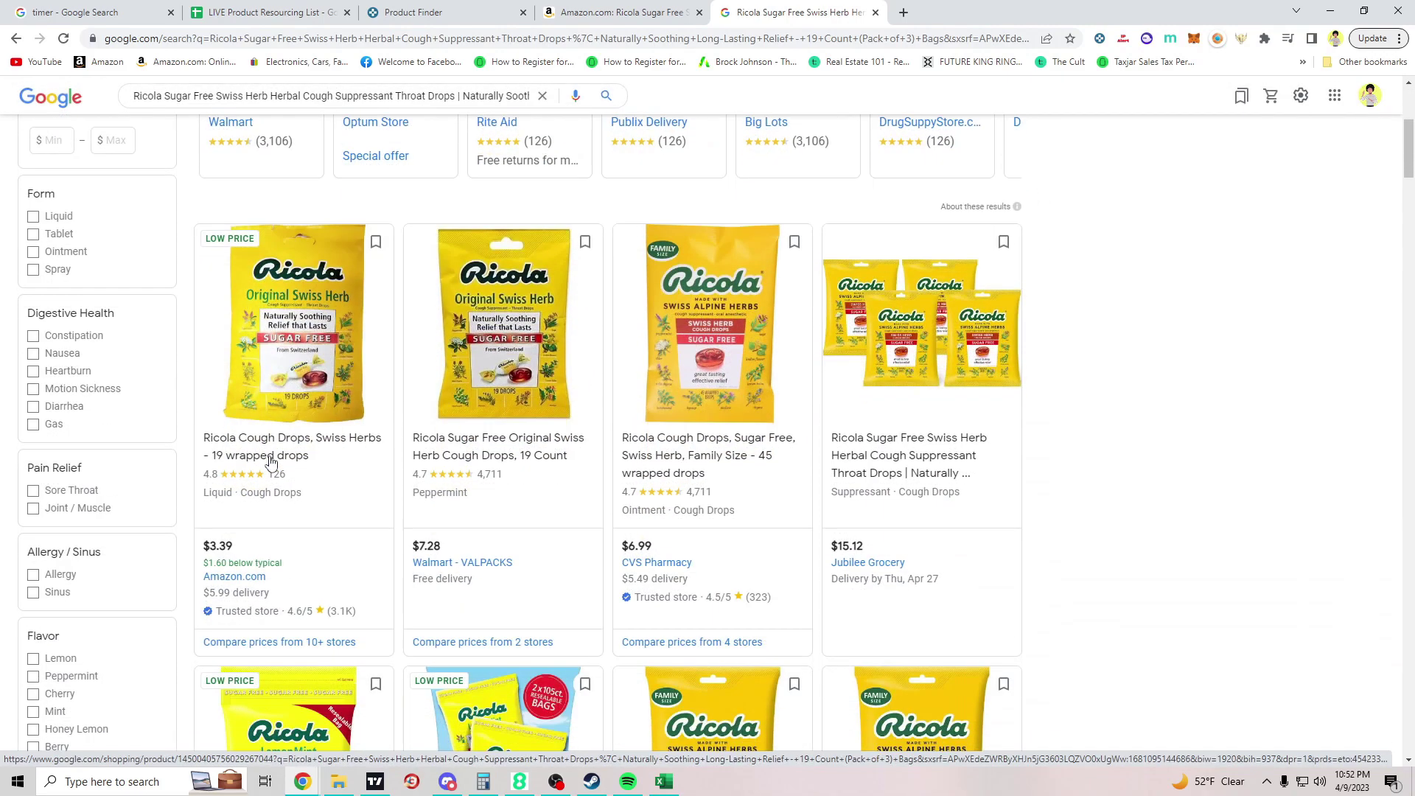
{"action": "scroll", "coordinate": [1098, 494], "scroll_direction": "down", "scroll_amount": 5}
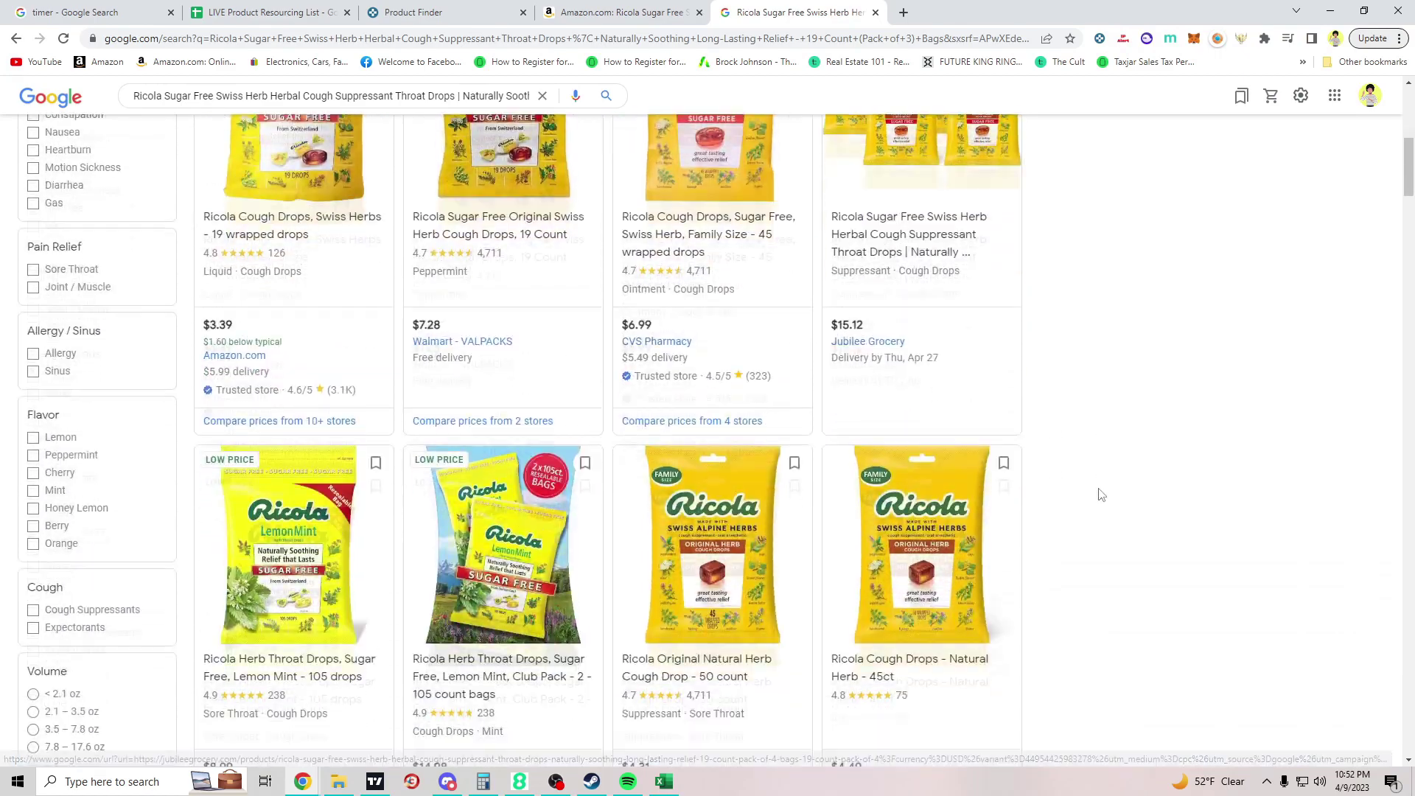
{"action": "scroll", "coordinate": [1099, 497], "scroll_direction": "up", "scroll_amount": 10}
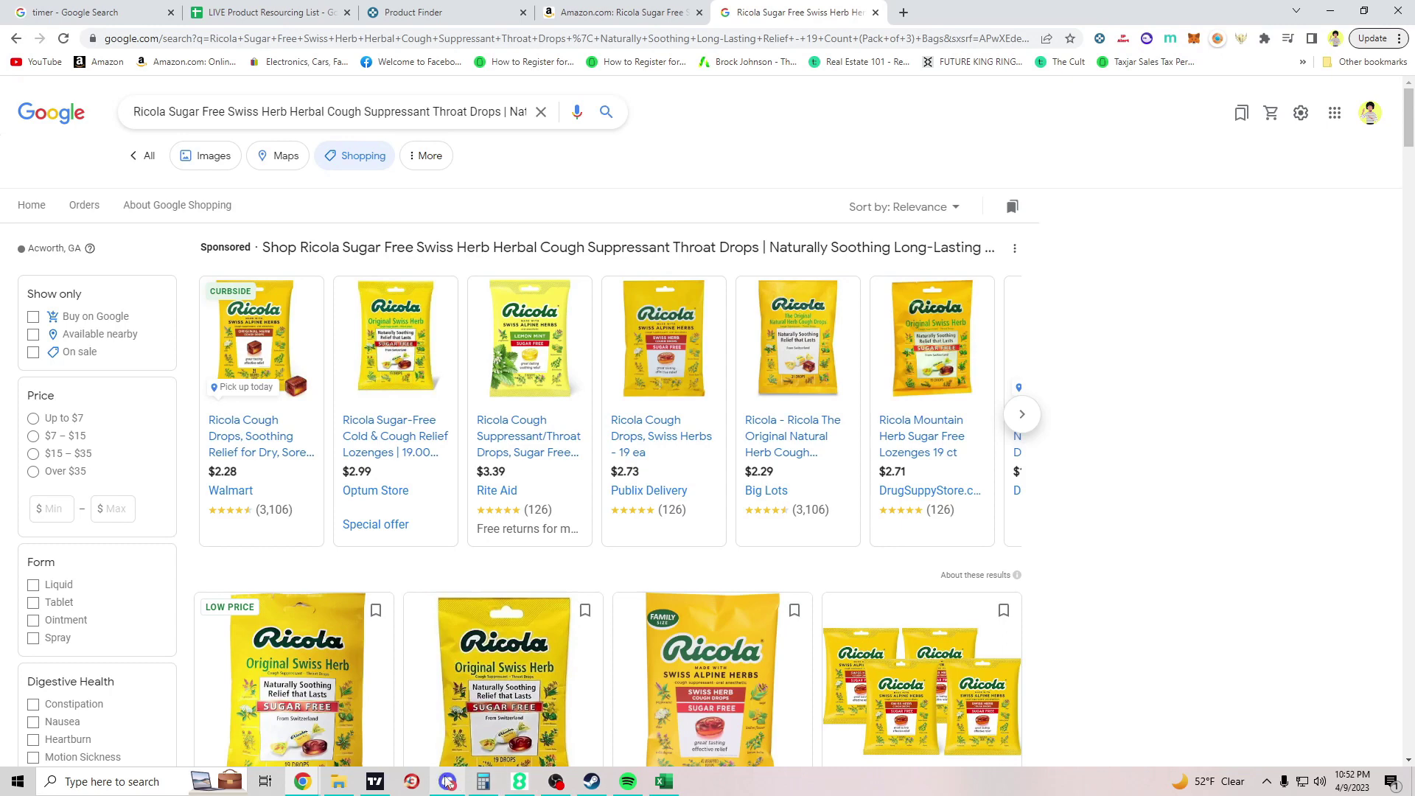
Step: Open Calculator beside the shopping results and work out the Ricola purchase cost from a store's bag price
{"action": "left_click", "coordinate": [478, 784]}
{"action": "left_click_drag", "start_coordinate": [497, 178], "coordinate": [347, 166]}
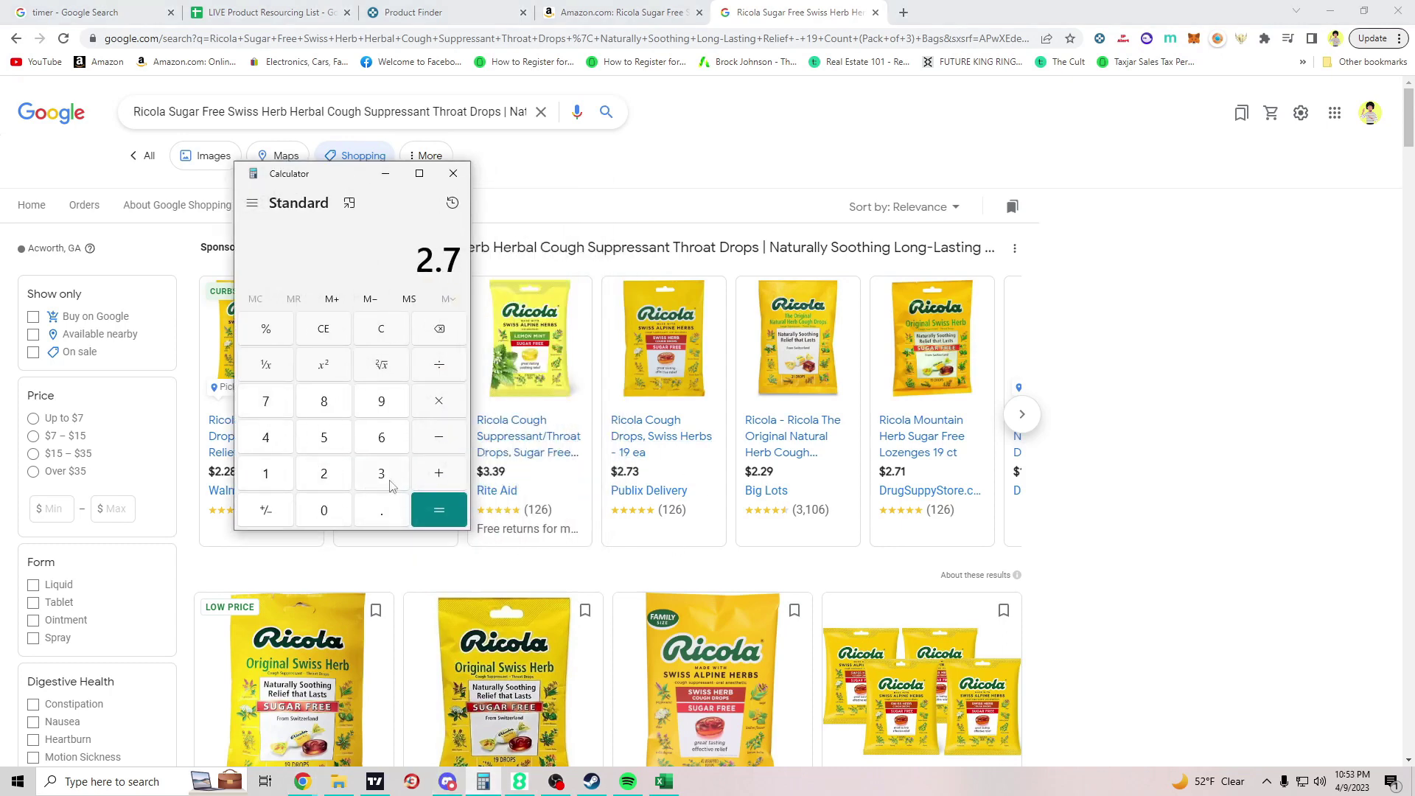
{"action": "left_click", "coordinate": [1086, 451]}
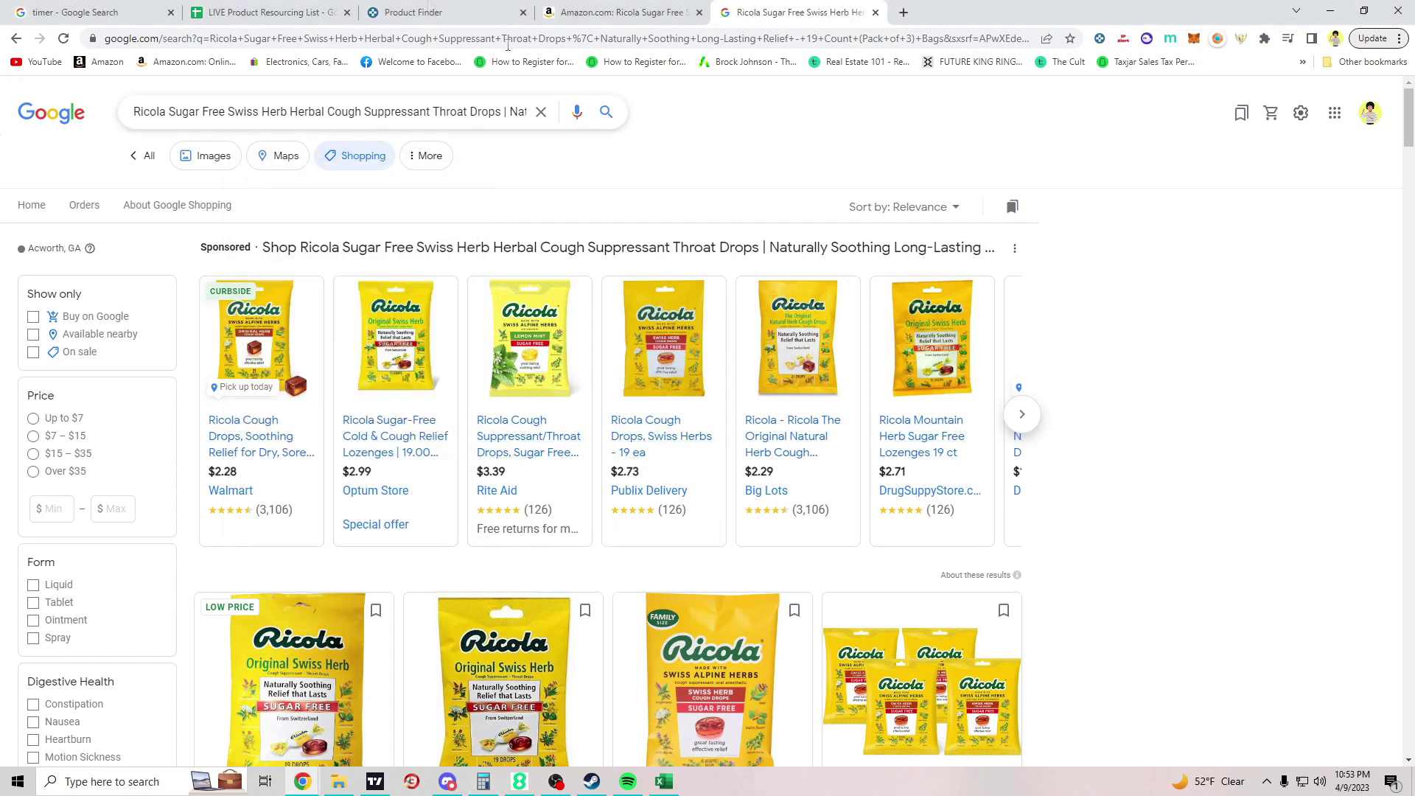
Step: Set the Ricola pack's cost price to 8.19 to check its profit, and close its Amazon listing and shopping results
{"action": "left_click", "coordinate": [622, 12]}
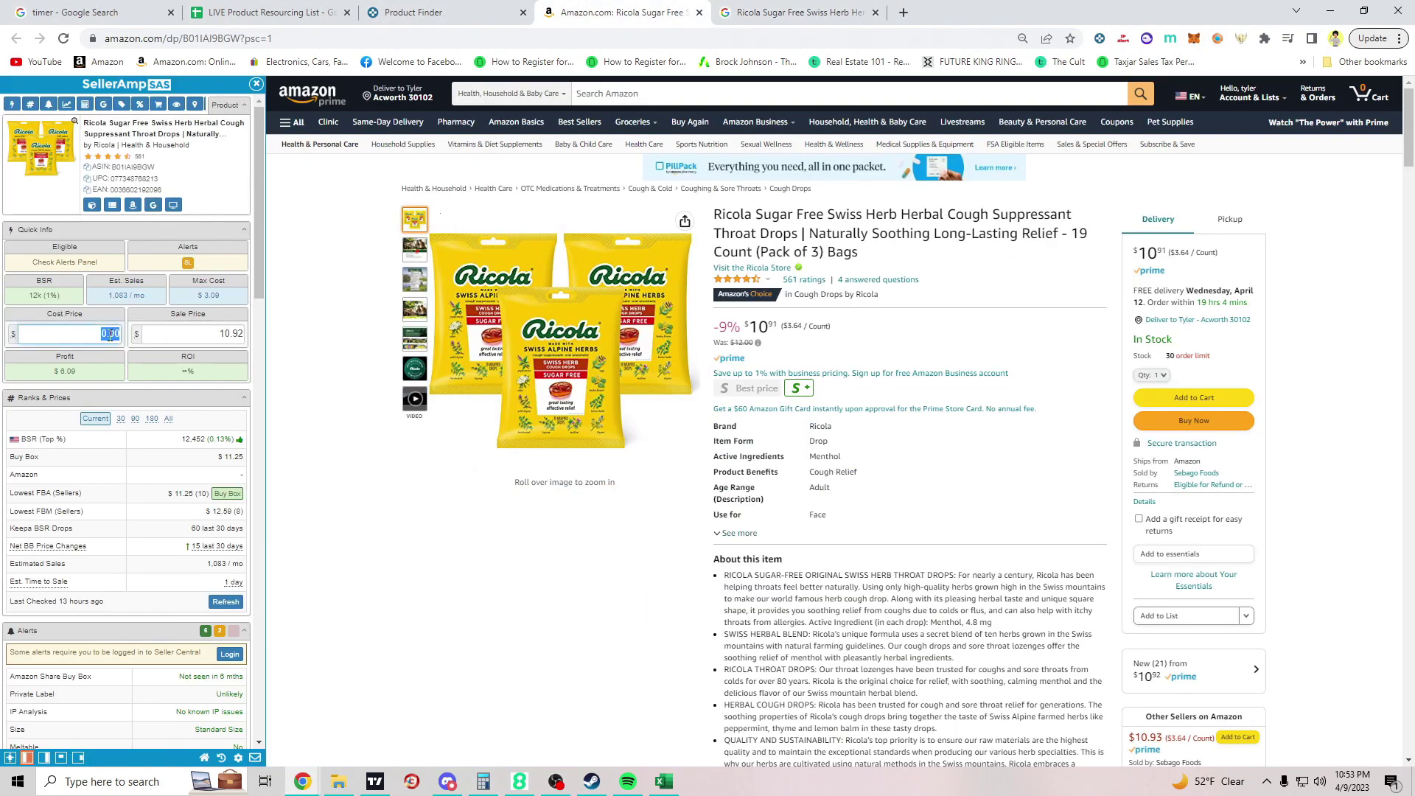
{"action": "type", "text": "8.19"}
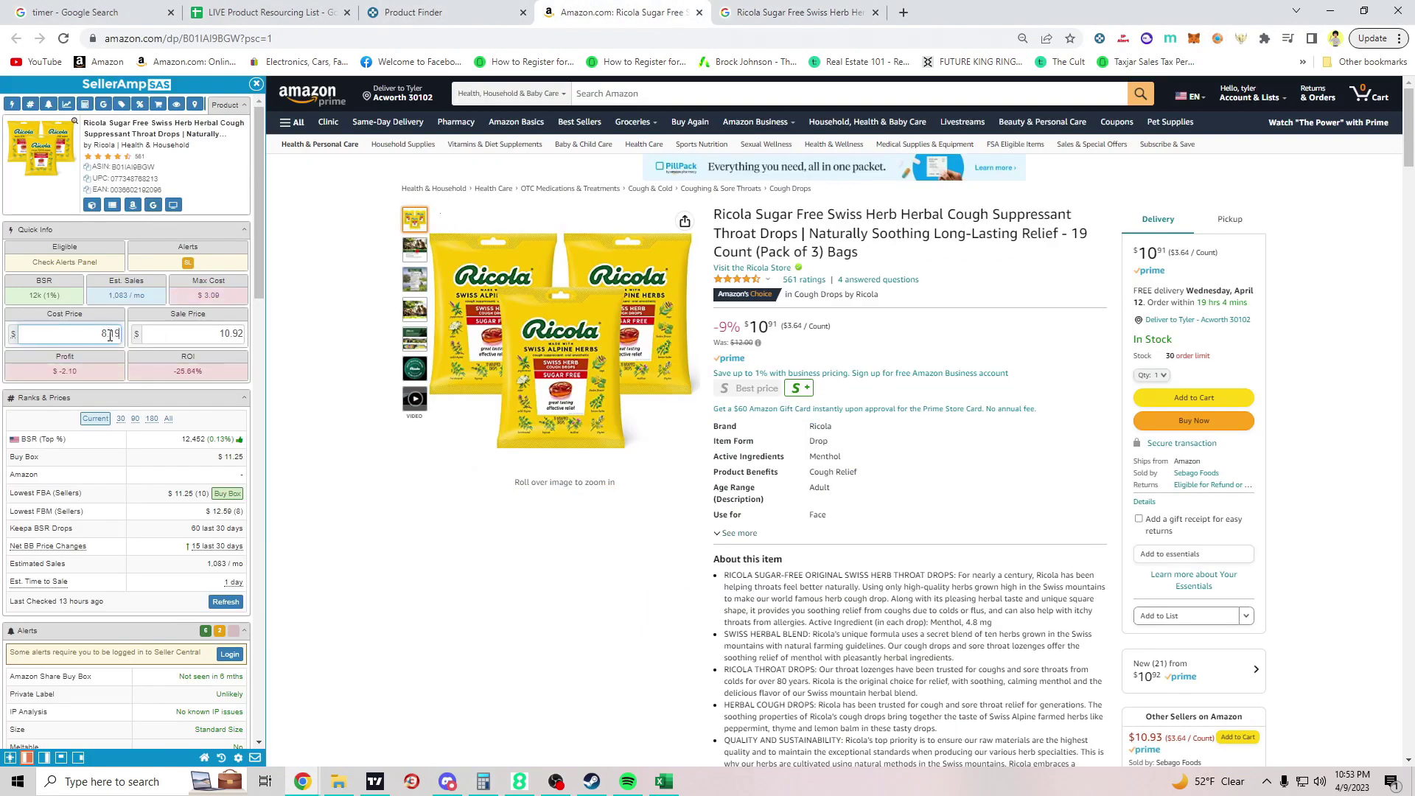
{"action": "left_click", "coordinate": [415, 402]}
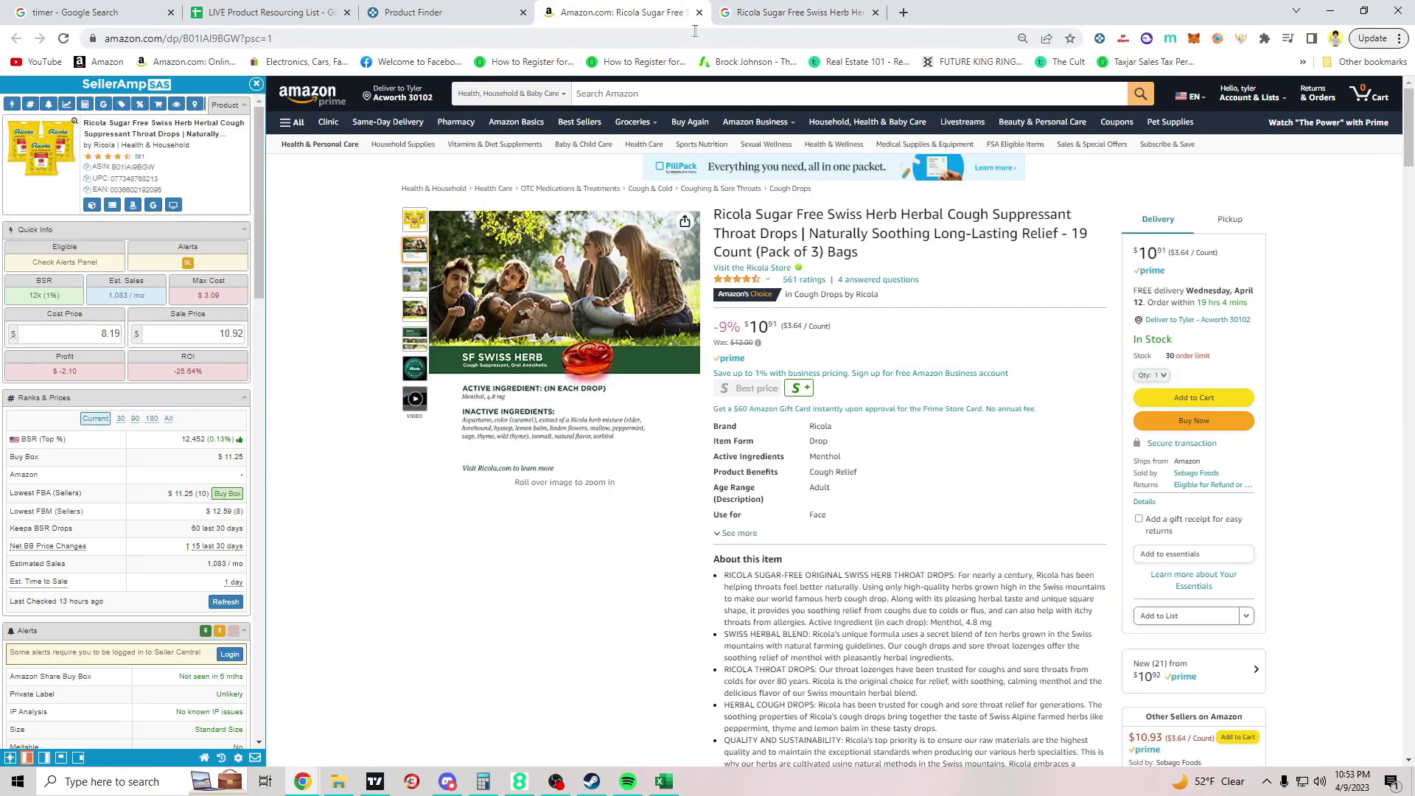
{"action": "left_click", "coordinate": [700, 13]}
{"action": "left_click", "coordinate": [699, 13]}
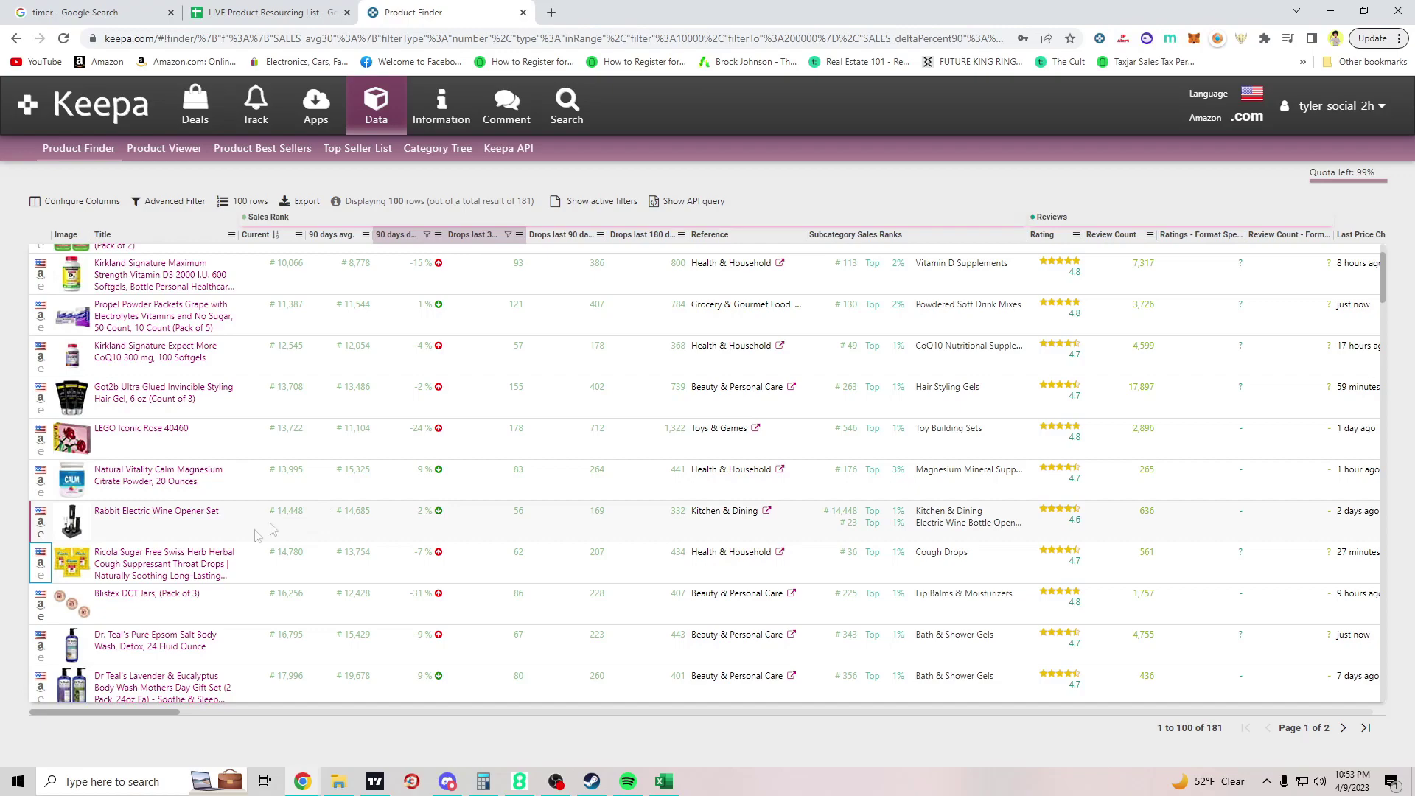
Step: Open the Amazon listings for Dr. Teal's Detox body wash, the Dr Teal's Lavender & Eucalyptus gift set and Liquid I.V. Hydration Multiplier Plus
{"action": "scroll", "coordinate": [269, 528], "scroll_direction": "down", "scroll_amount": 3}
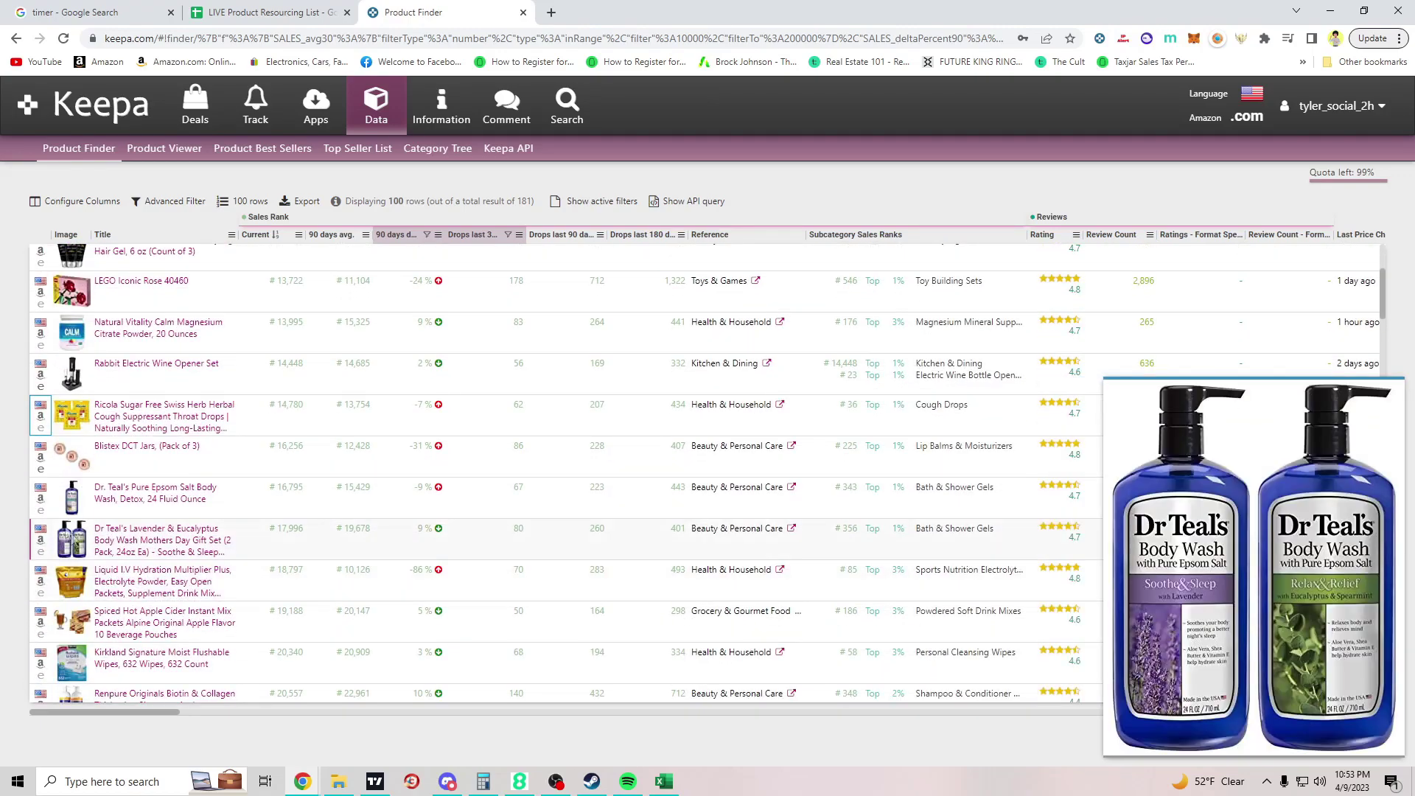
{"action": "middle_click", "coordinate": [41, 502]}
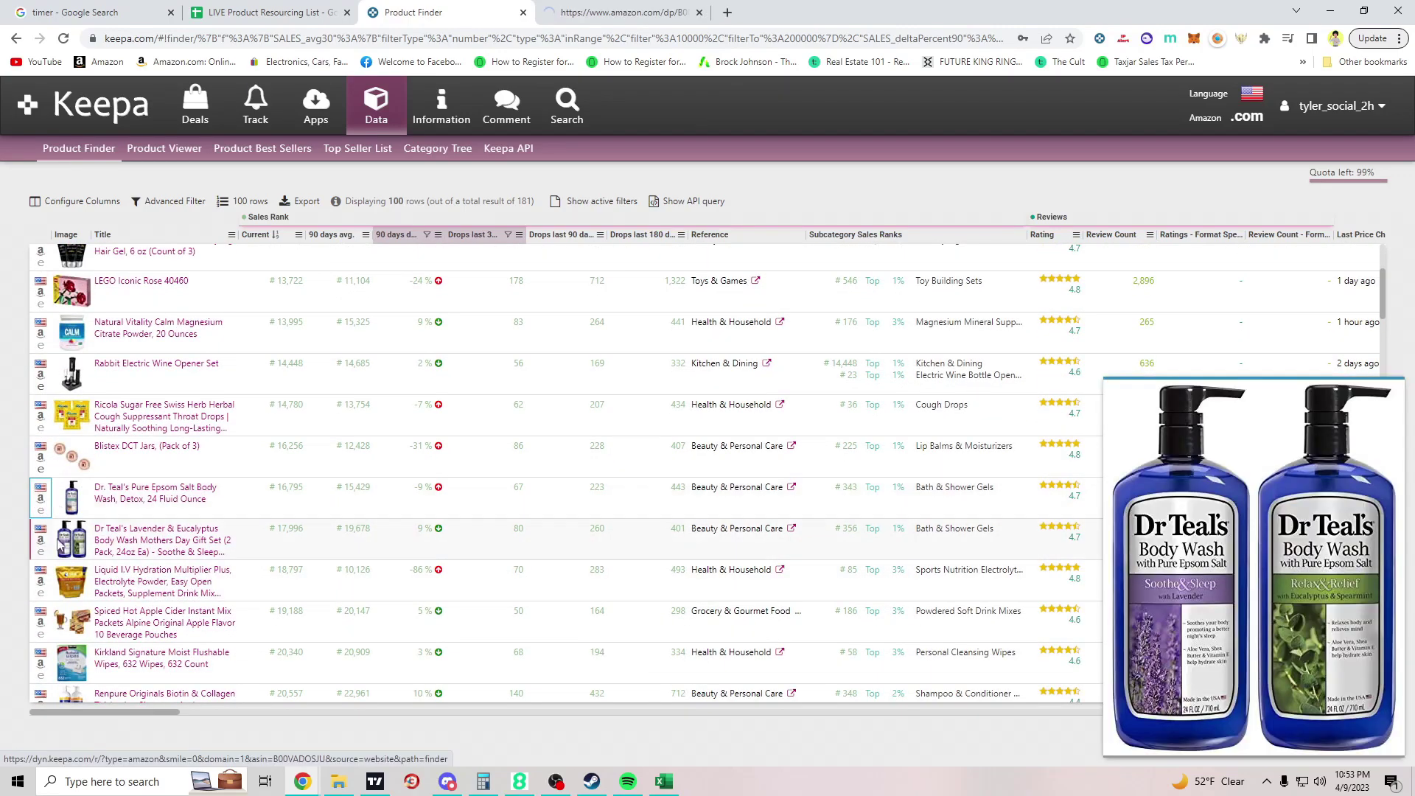
{"action": "middle_click", "coordinate": [40, 540]}
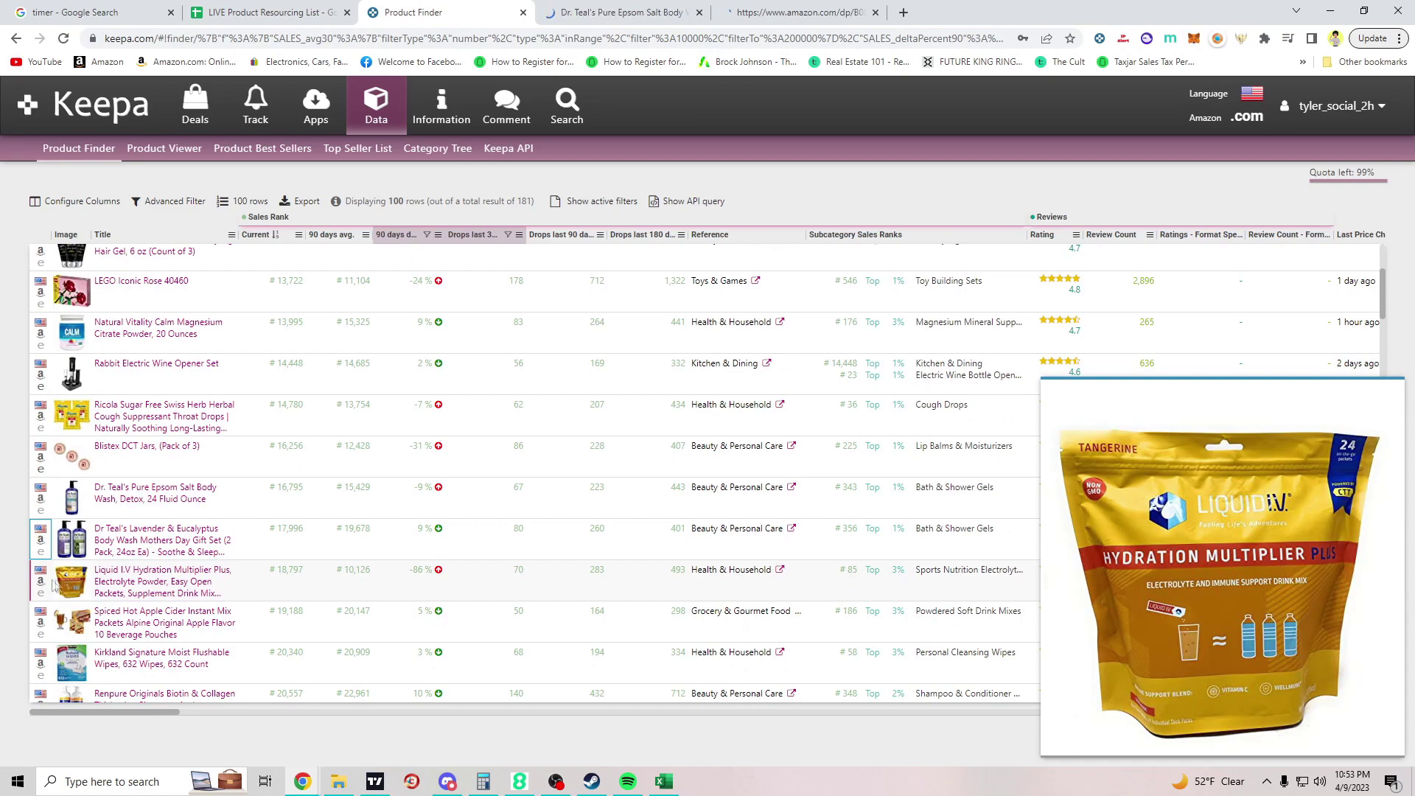
{"action": "middle_click", "coordinate": [41, 582]}
Step: Open the Amazon listings for Kirkland flushable wipes, the Renpure Biotin & Collagen set, Thicker Fuller Hair shampoo and Metamucil Orange
{"action": "scroll", "coordinate": [44, 575], "scroll_direction": "down", "scroll_amount": 3}
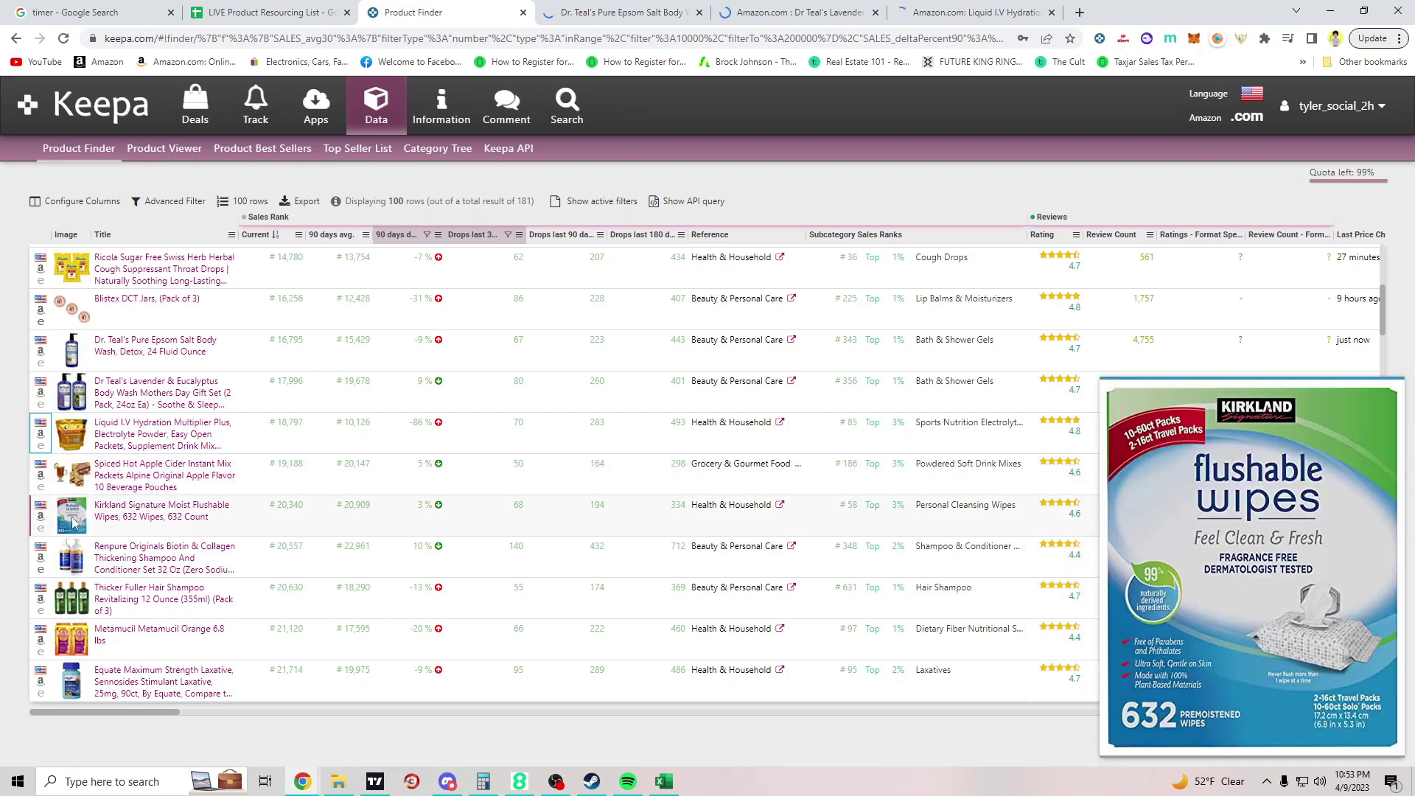
{"action": "middle_click", "coordinate": [40, 517]}
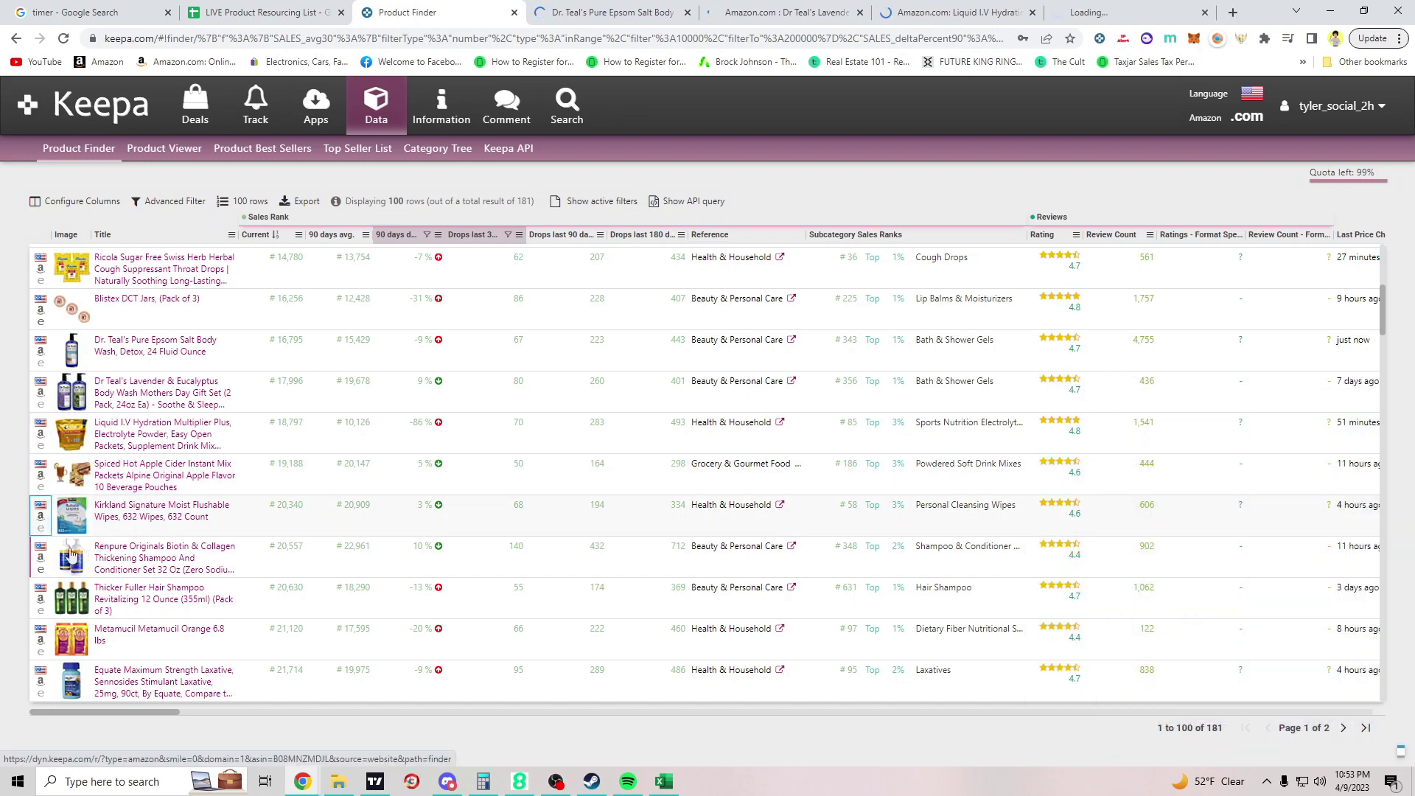
{"action": "middle_click", "coordinate": [41, 558]}
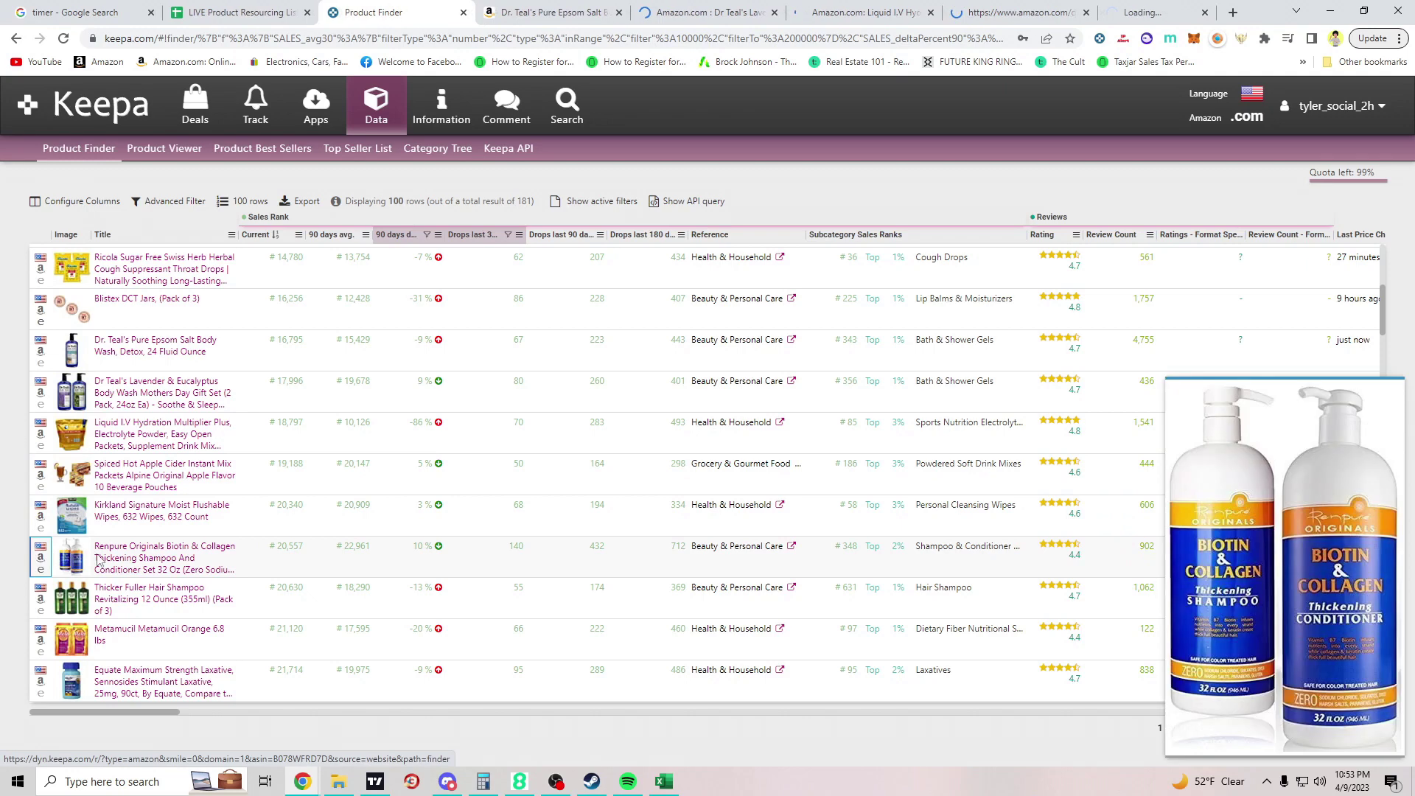
{"action": "scroll", "coordinate": [71, 557], "scroll_direction": "down", "scroll_amount": 1}
{"action": "middle_click", "coordinate": [41, 526]}
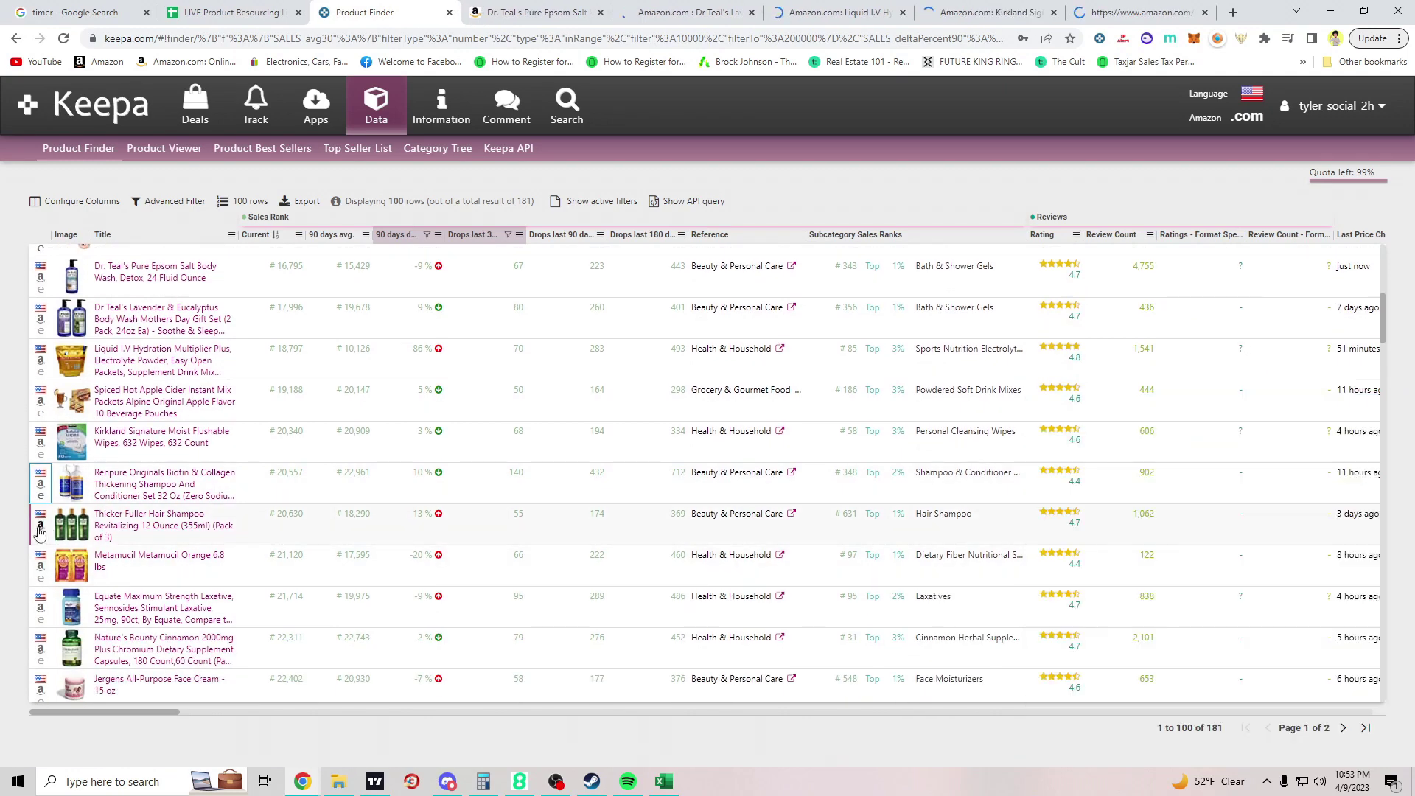
{"action": "middle_click", "coordinate": [40, 572]}
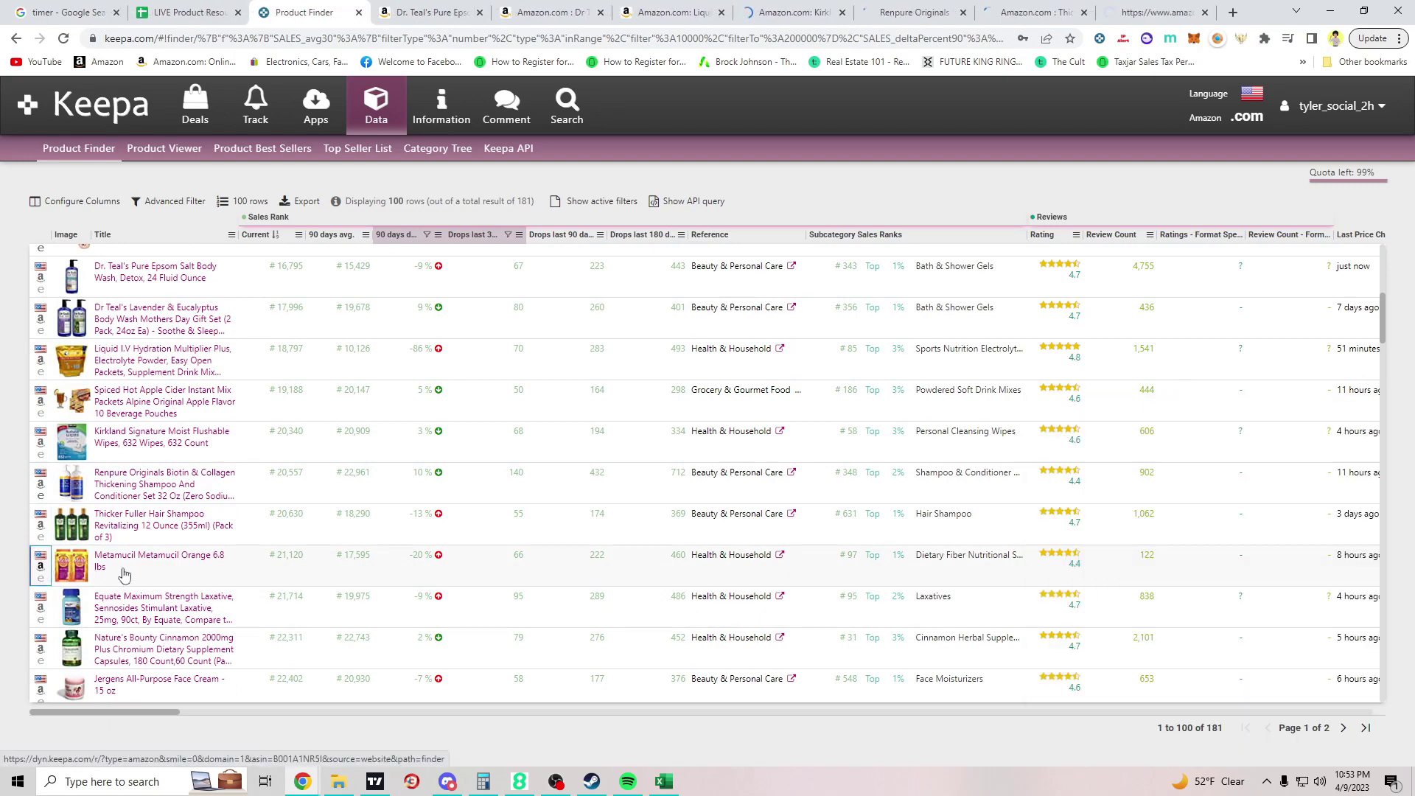
Step: Open the Amazon listings for Sugar Free TANG, Nature Made Turmeric Curcumin and the Clorox Toilet Bowl Cleaner four-pack
{"action": "scroll", "coordinate": [72, 575], "scroll_direction": "down", "scroll_amount": 2}
{"action": "mouse_move", "coordinate": [72, 557]}
{"action": "mouse_move", "coordinate": [85, 588]}
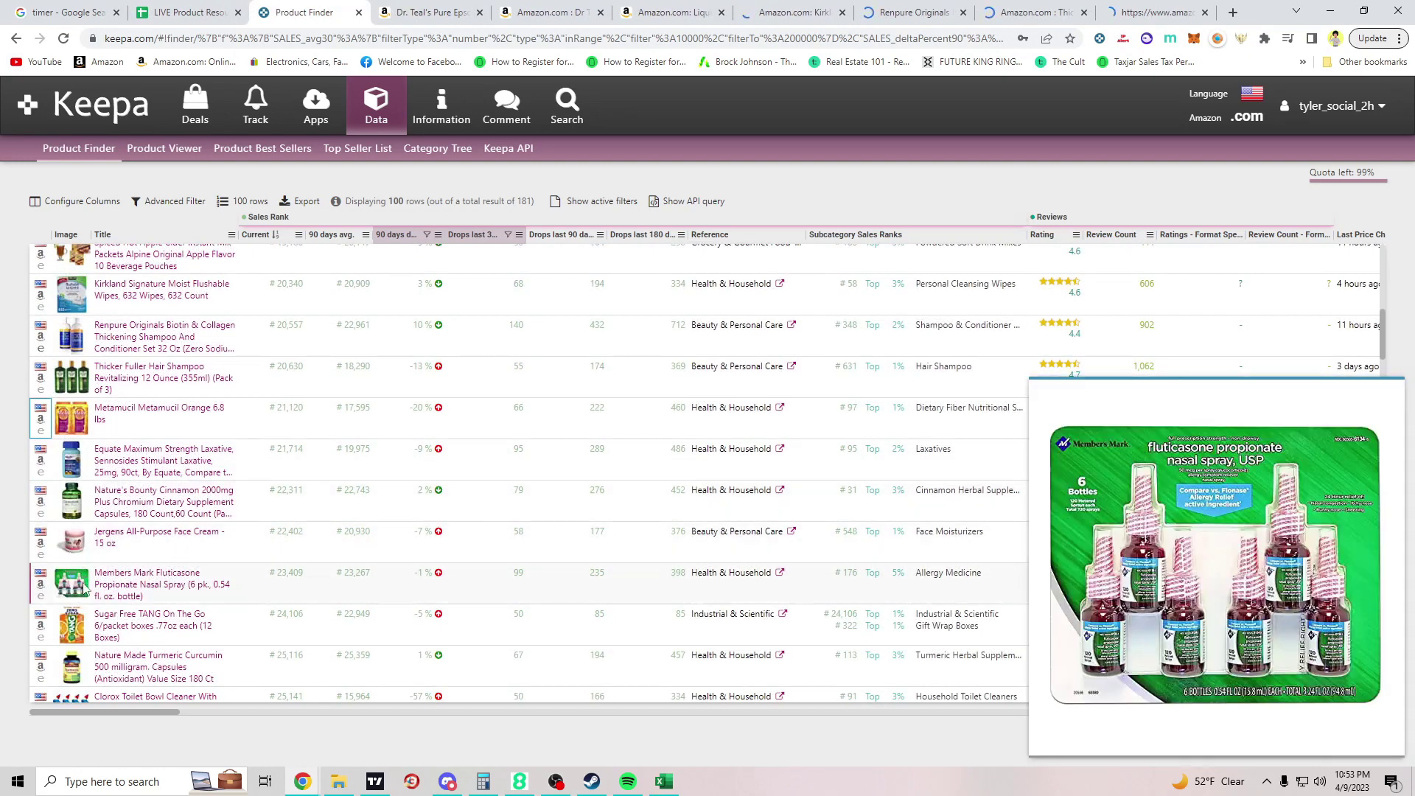
{"action": "scroll", "coordinate": [85, 587], "scroll_direction": "down", "scroll_amount": 1}
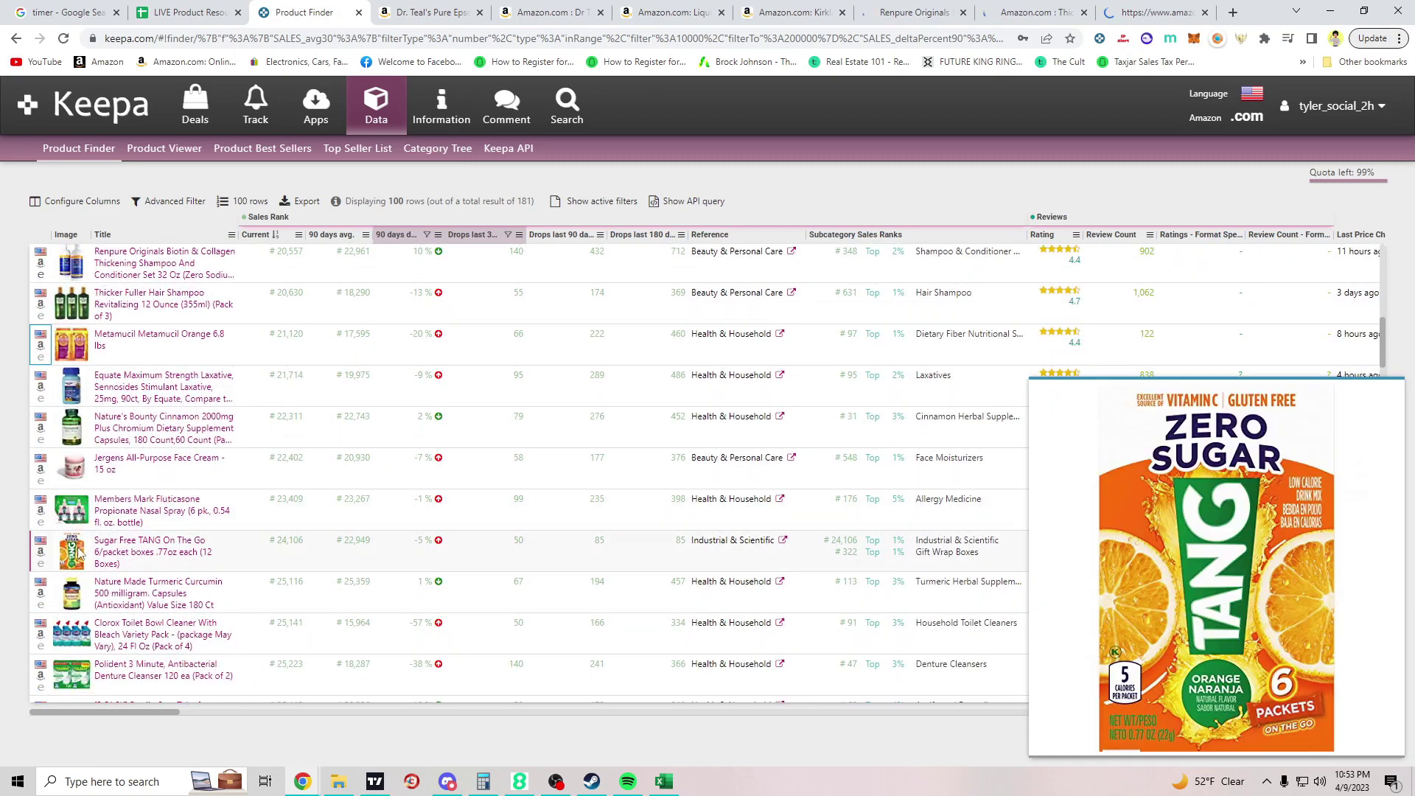
{"action": "middle_click", "coordinate": [45, 554]}
{"action": "scroll", "coordinate": [46, 554], "scroll_direction": "down", "scroll_amount": 1}
{"action": "mouse_move", "coordinate": [69, 519]}
{"action": "middle_click", "coordinate": [40, 519]}
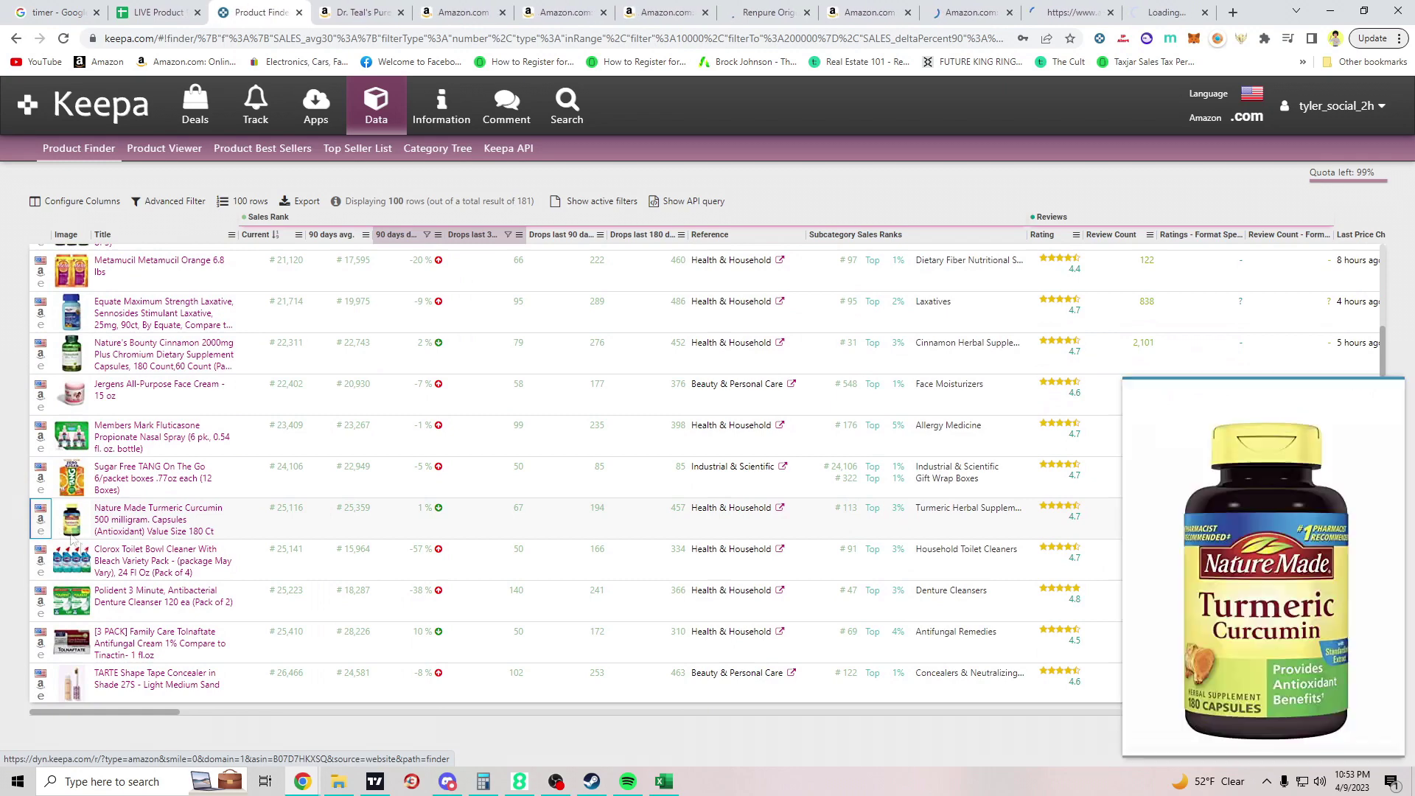
{"action": "mouse_move", "coordinate": [80, 558]}
{"action": "middle_click", "coordinate": [40, 560]}
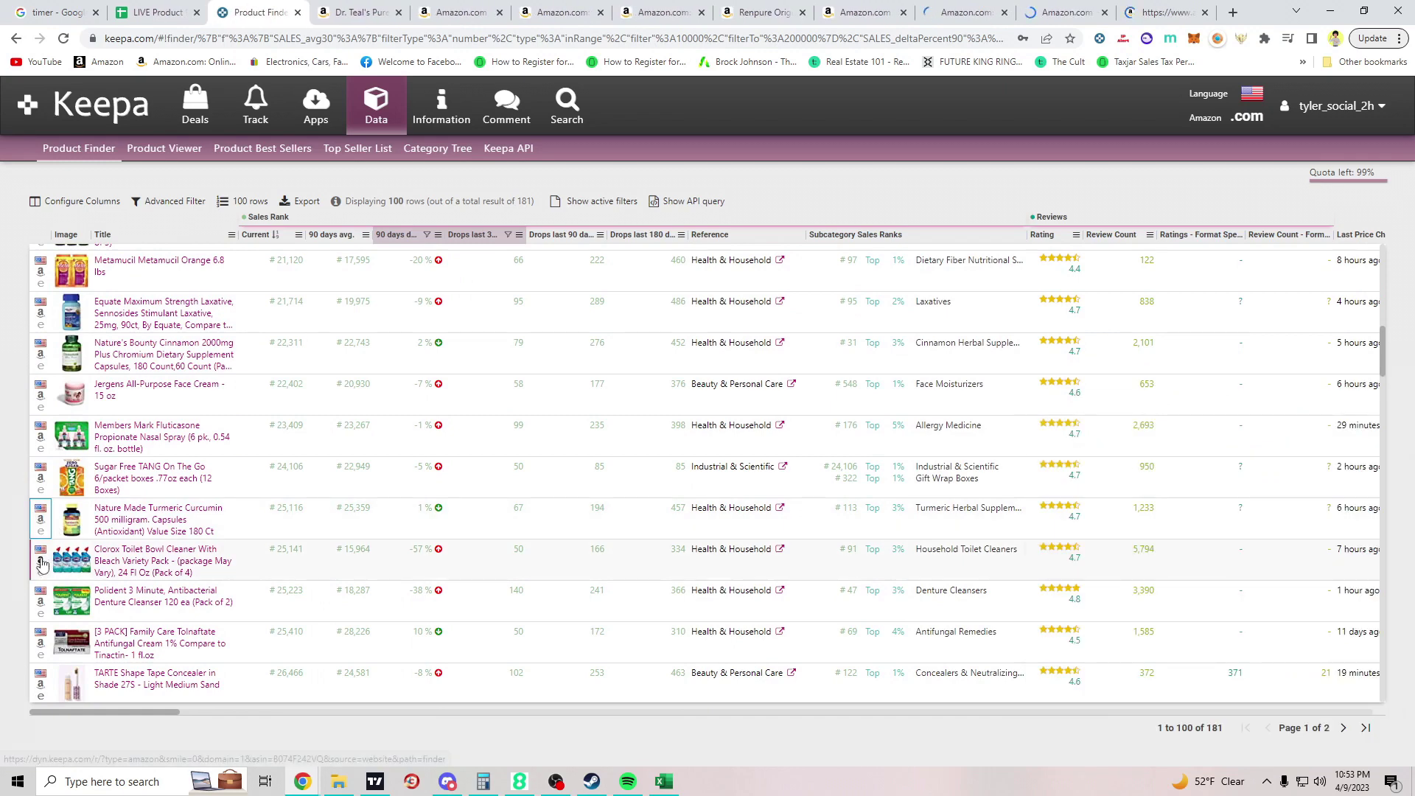
Step: Open the Amazon listings for Polident denture cleanser, Family Care Tolnaftate cream and TARTE Shape Tape concealer
{"action": "mouse_move", "coordinate": [82, 563]}
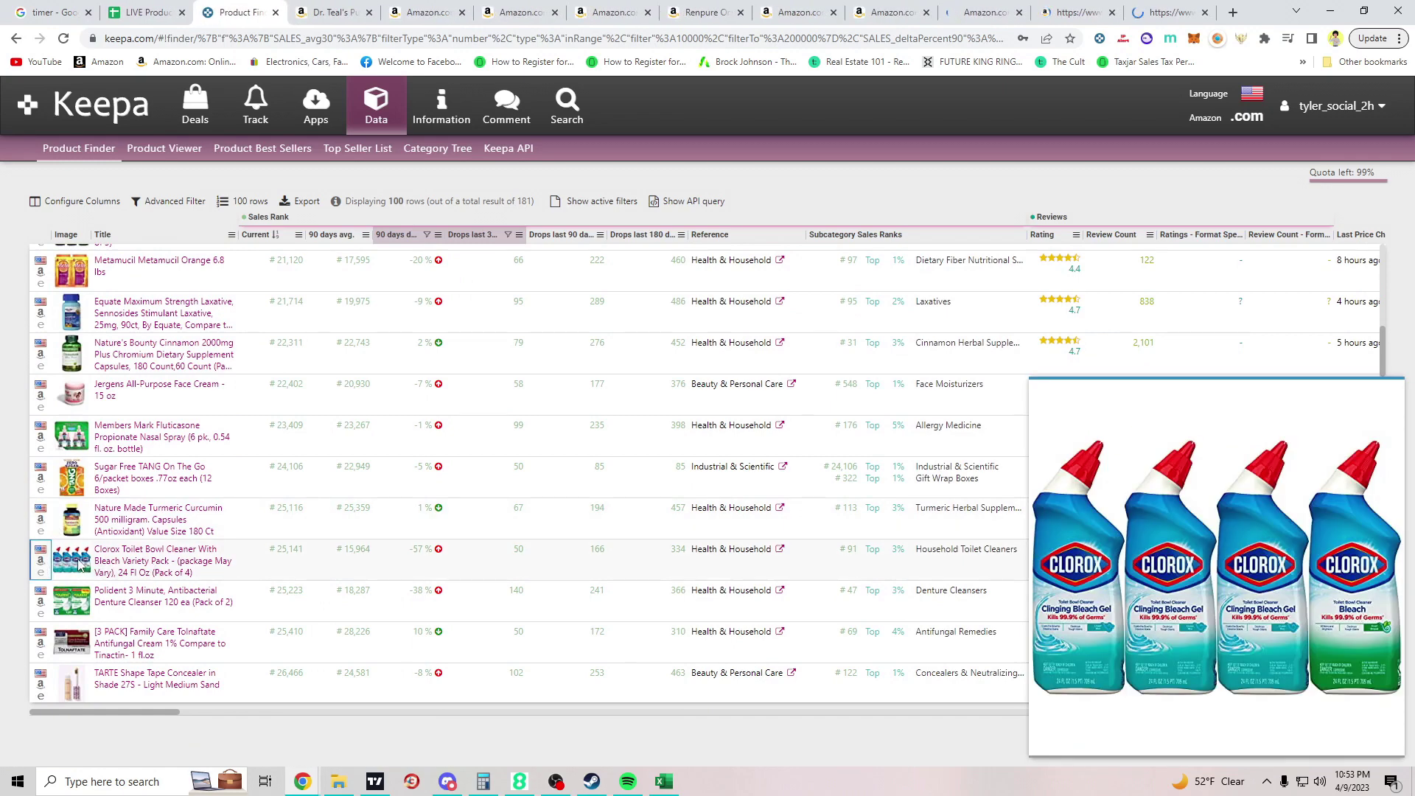
{"action": "mouse_move", "coordinate": [65, 603]}
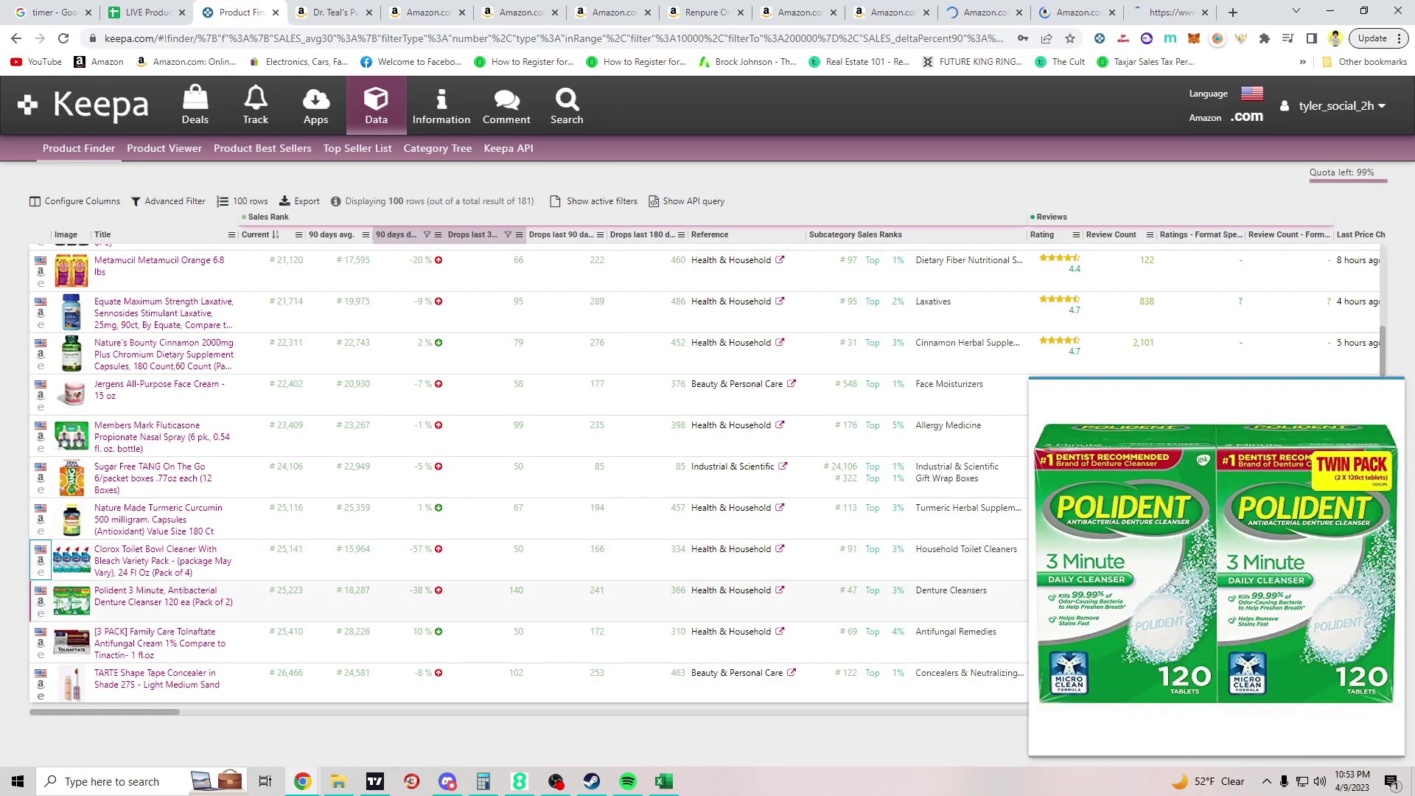
{"action": "middle_click", "coordinate": [41, 601]}
{"action": "mouse_move", "coordinate": [85, 643]}
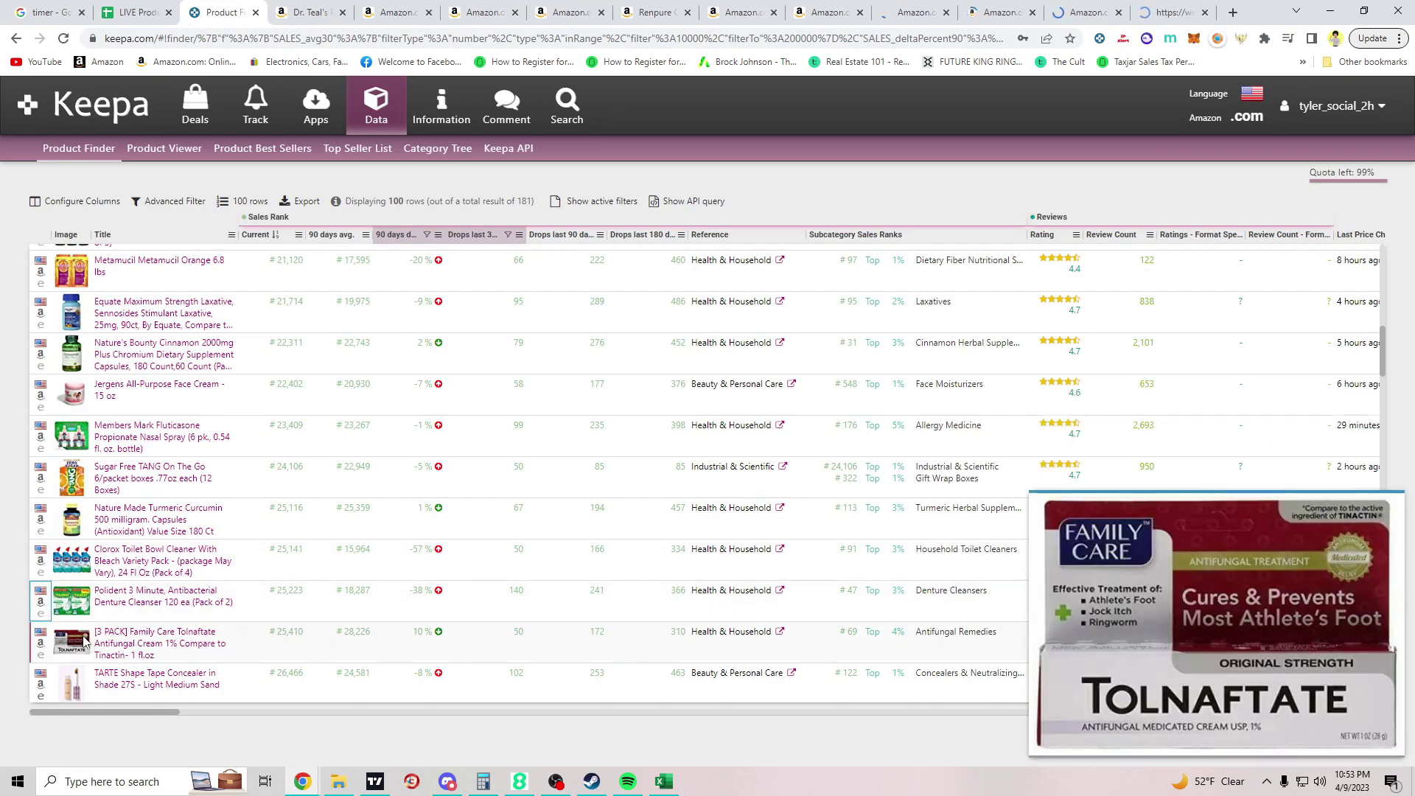
{"action": "scroll", "coordinate": [92, 626], "scroll_direction": "down", "scroll_amount": 1}
{"action": "middle_click", "coordinate": [40, 570]}
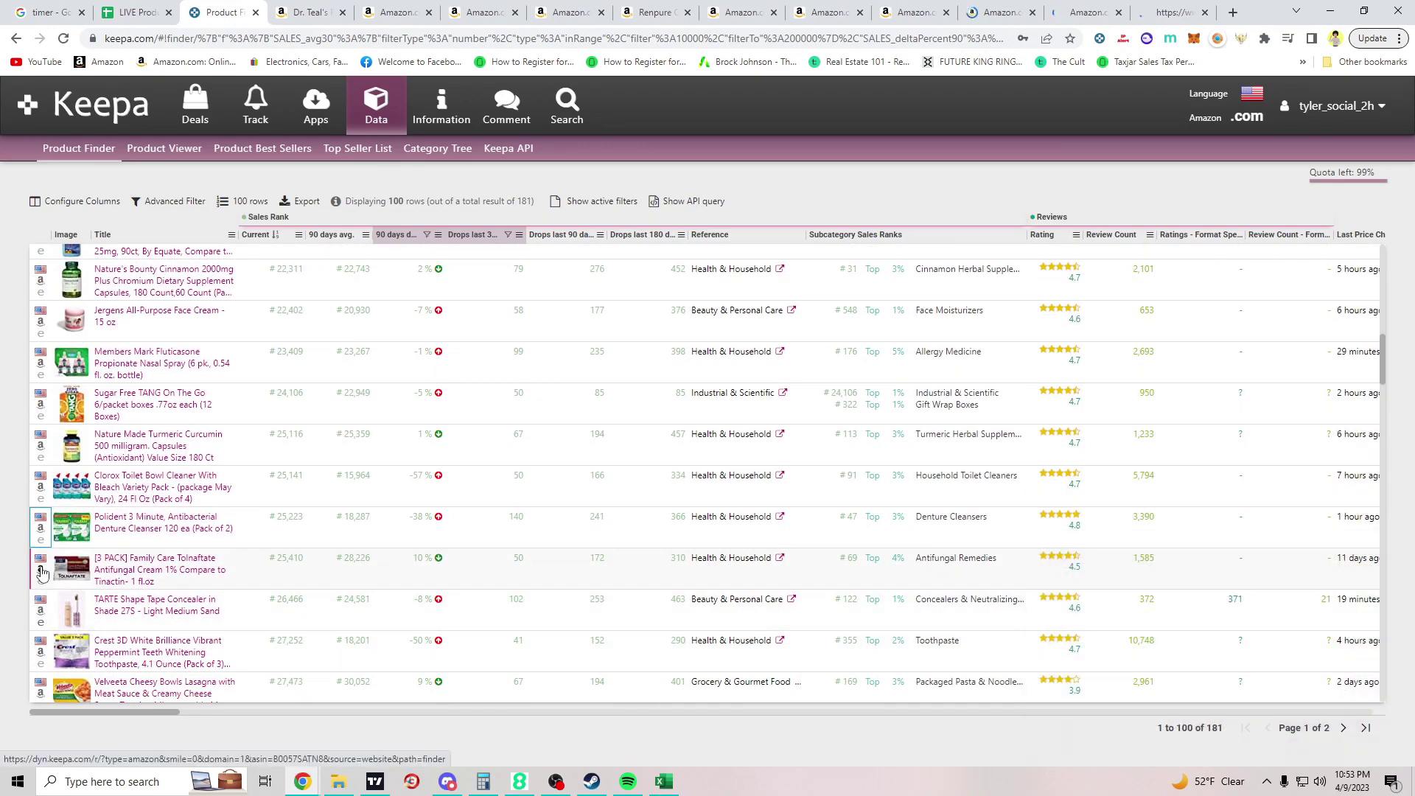
{"action": "mouse_move", "coordinate": [77, 611]}
{"action": "middle_click", "coordinate": [40, 611]}
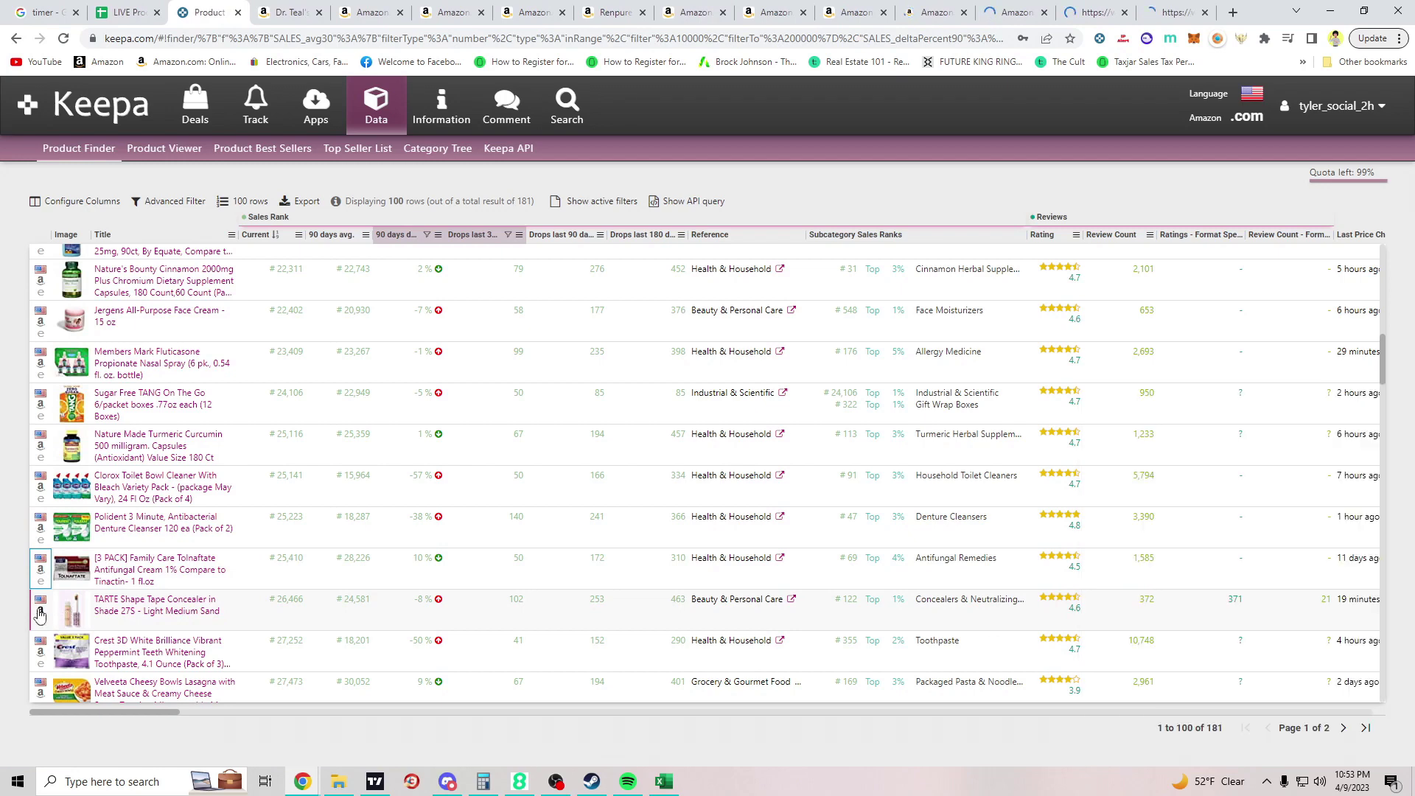
Step: Open the Amazon listings for Crest 3D White toothpaste and Velveeta Cheesy Bowls Lasagna, and check the countdown timer
{"action": "scroll", "coordinate": [77, 645], "scroll_direction": "down", "scroll_amount": 1}
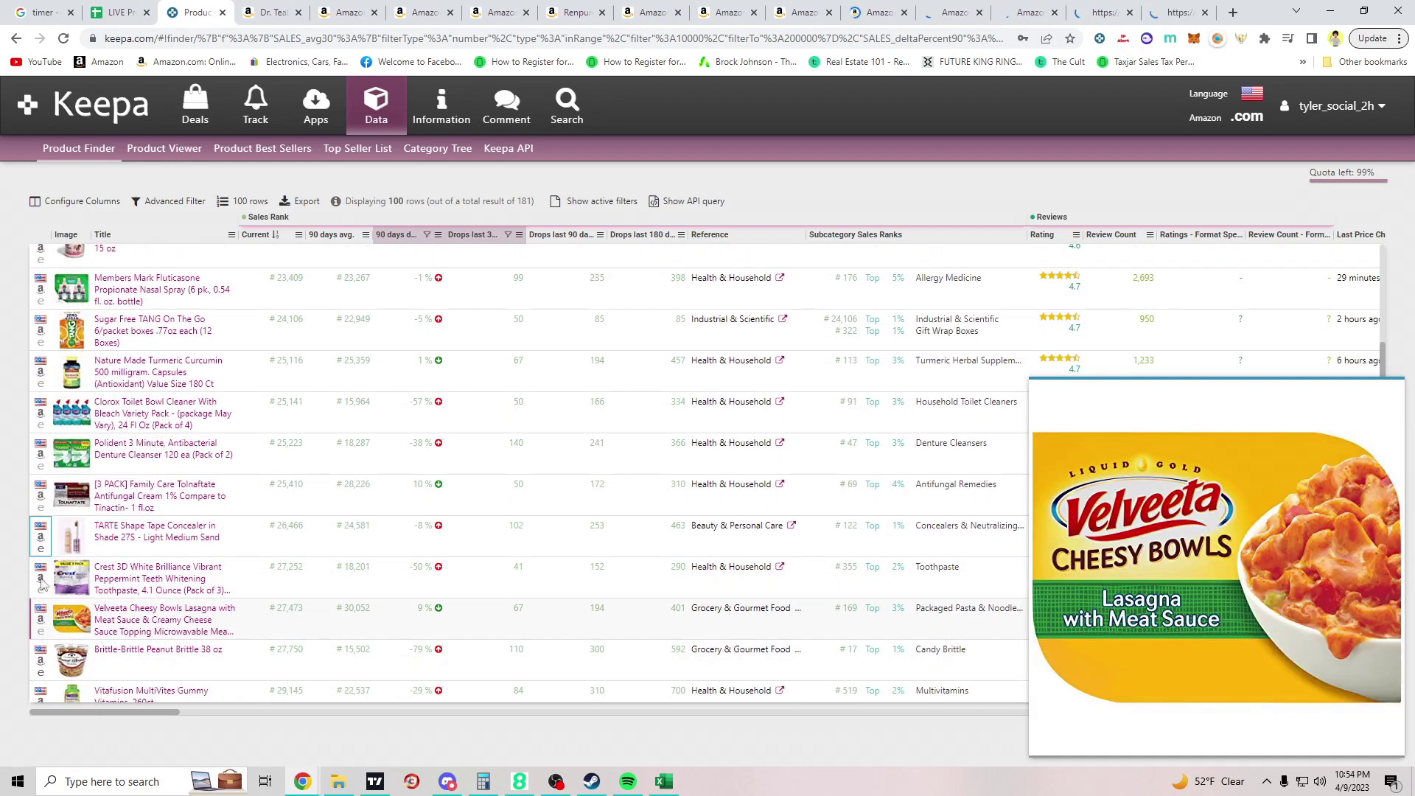
{"action": "middle_click", "coordinate": [39, 578]}
{"action": "mouse_move", "coordinate": [71, 625]}
{"action": "middle_click", "coordinate": [40, 620]}
{"action": "left_click", "coordinate": [38, 11]}
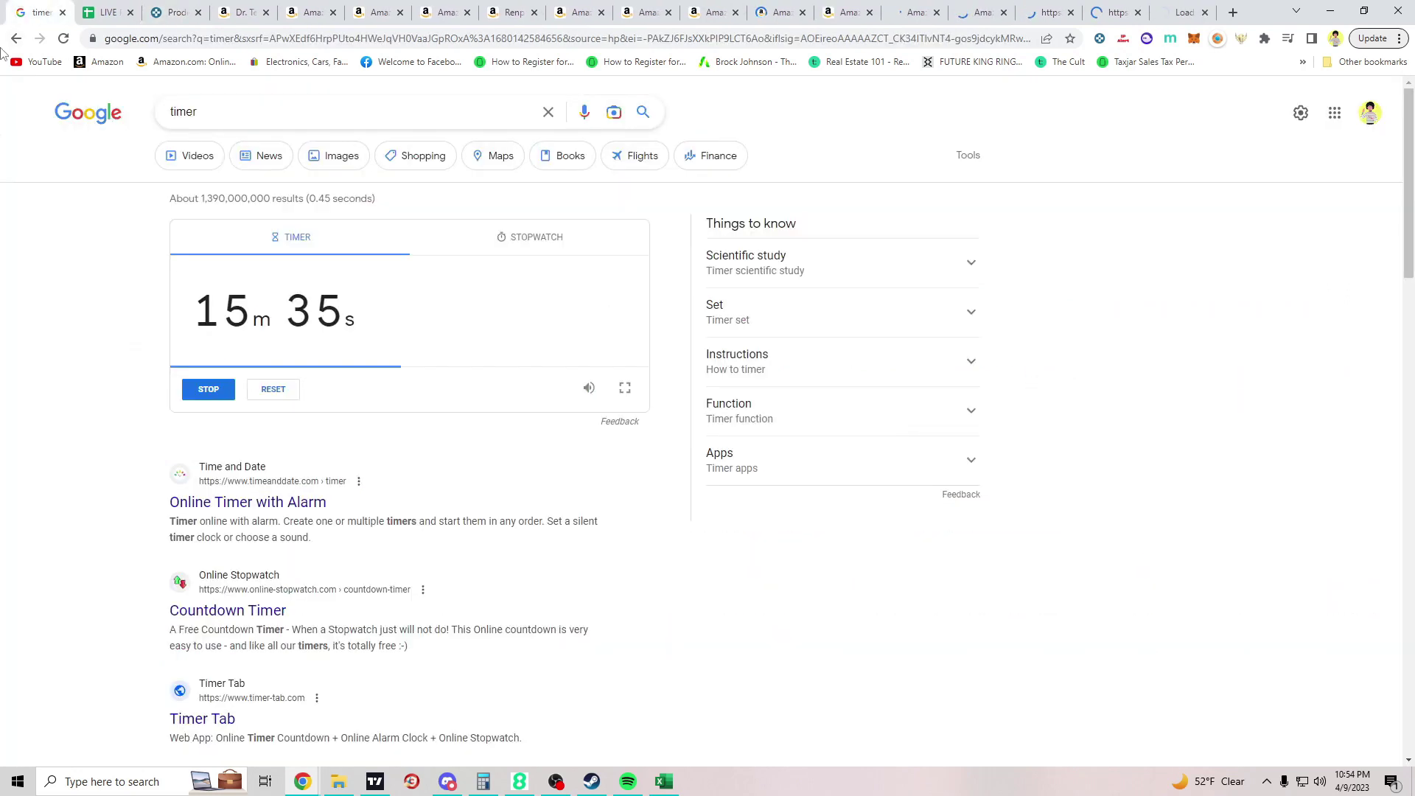
Step: Review the Dr. Teal's Detox body wash's sales, offers and maximum cost with Small & Light enabled, and close its listing
{"action": "left_click", "coordinate": [260, 7]}
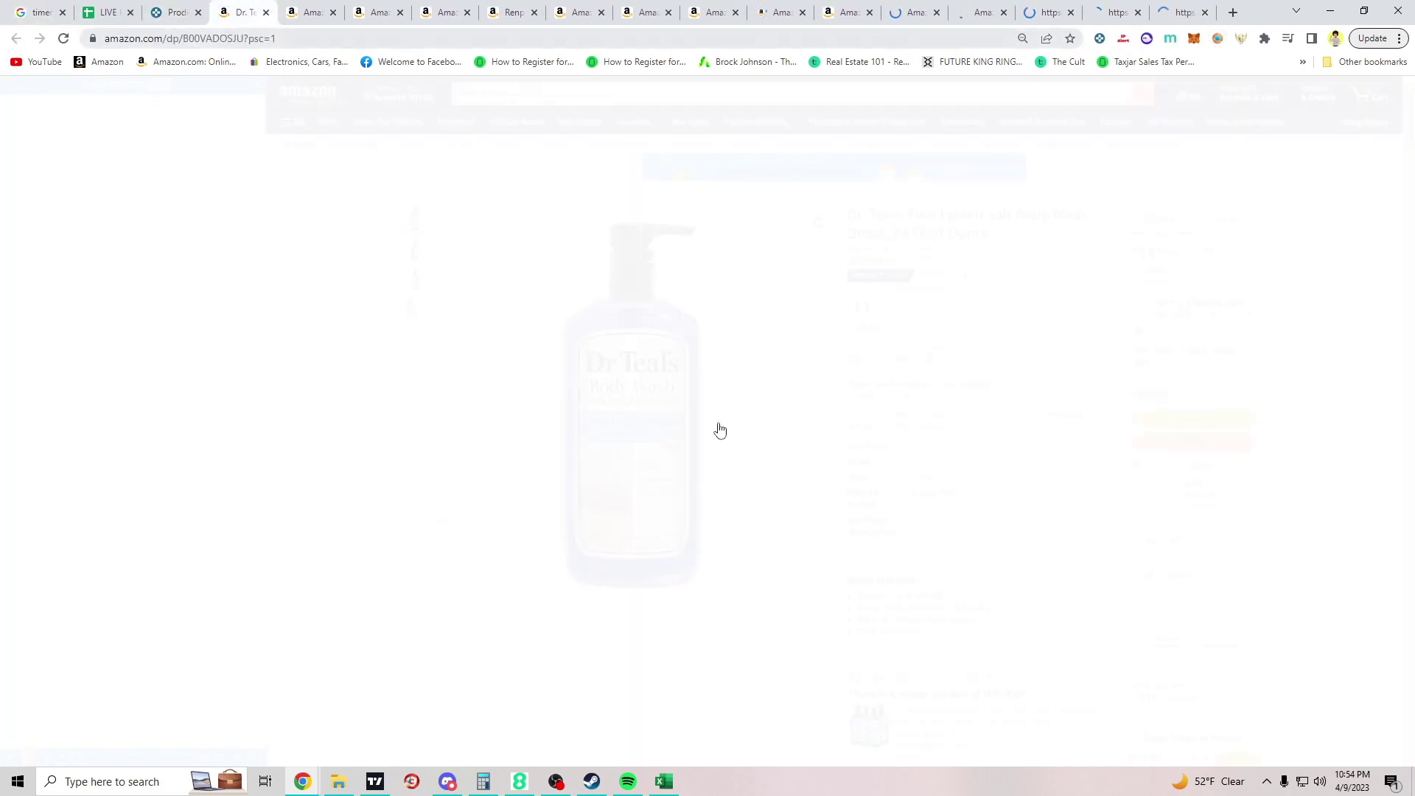
{"action": "scroll", "coordinate": [177, 369], "scroll_direction": "down", "scroll_amount": 15}
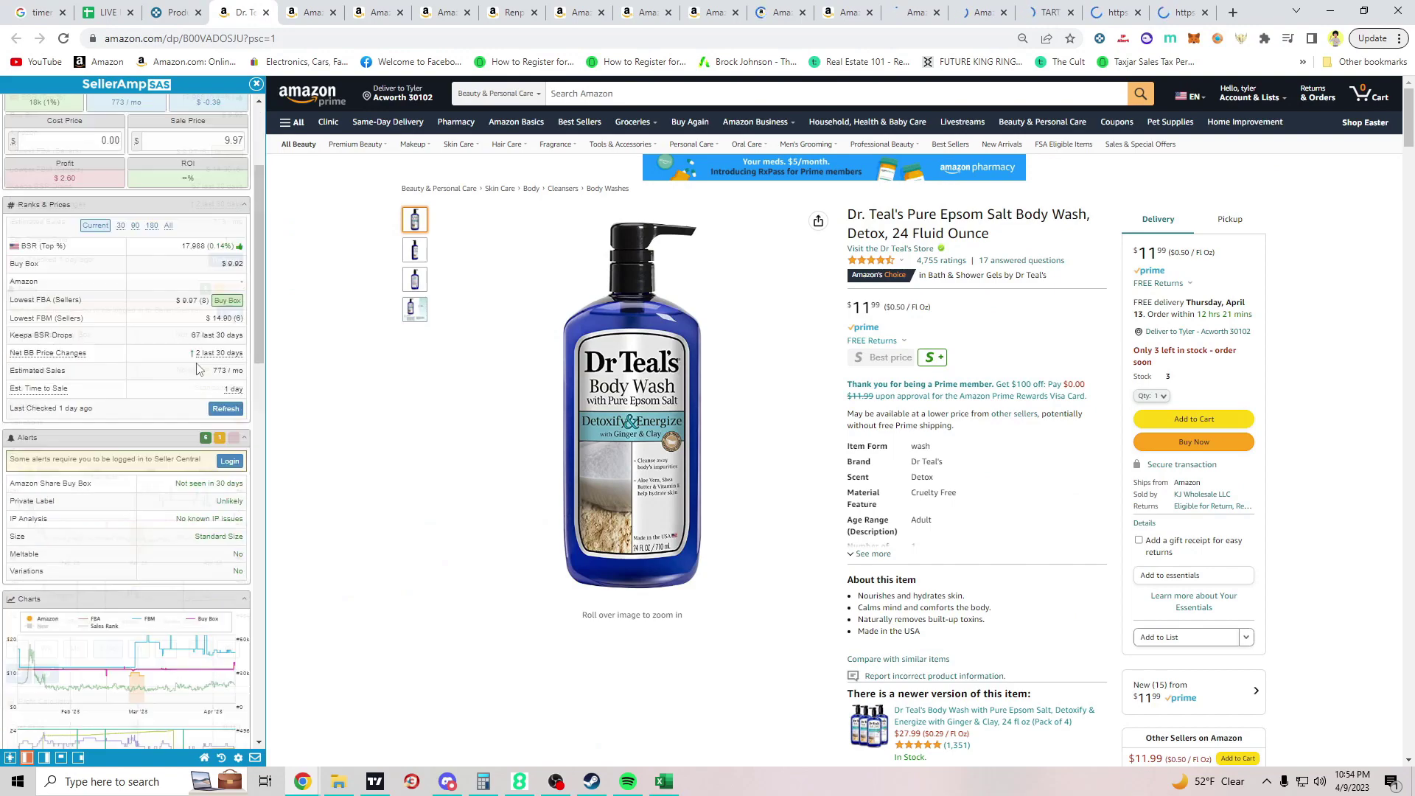
{"action": "scroll", "coordinate": [207, 487], "scroll_direction": "up", "scroll_amount": 10}
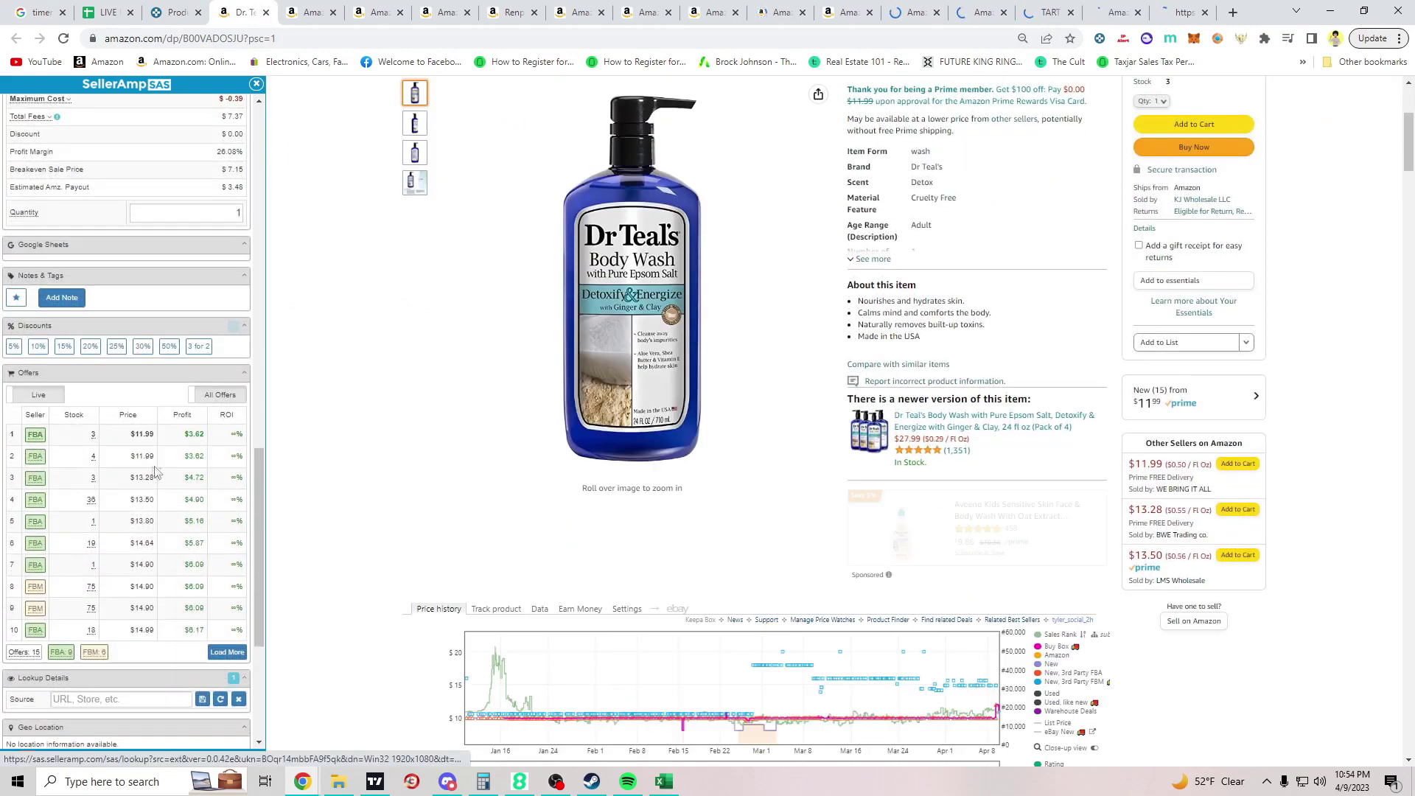
{"action": "scroll", "coordinate": [143, 490], "scroll_direction": "down", "scroll_amount": 8}
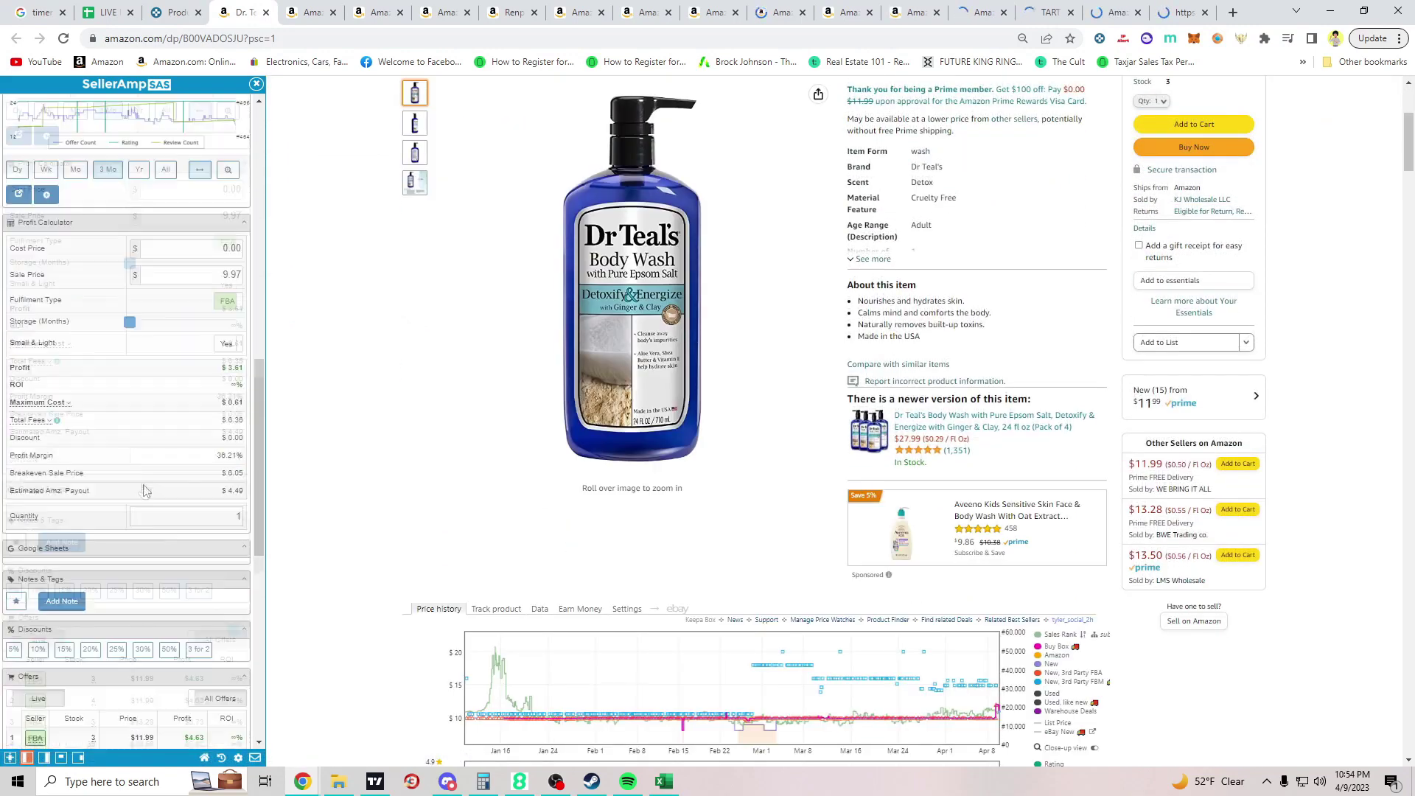
{"action": "scroll", "coordinate": [135, 394], "scroll_direction": "up", "scroll_amount": 15}
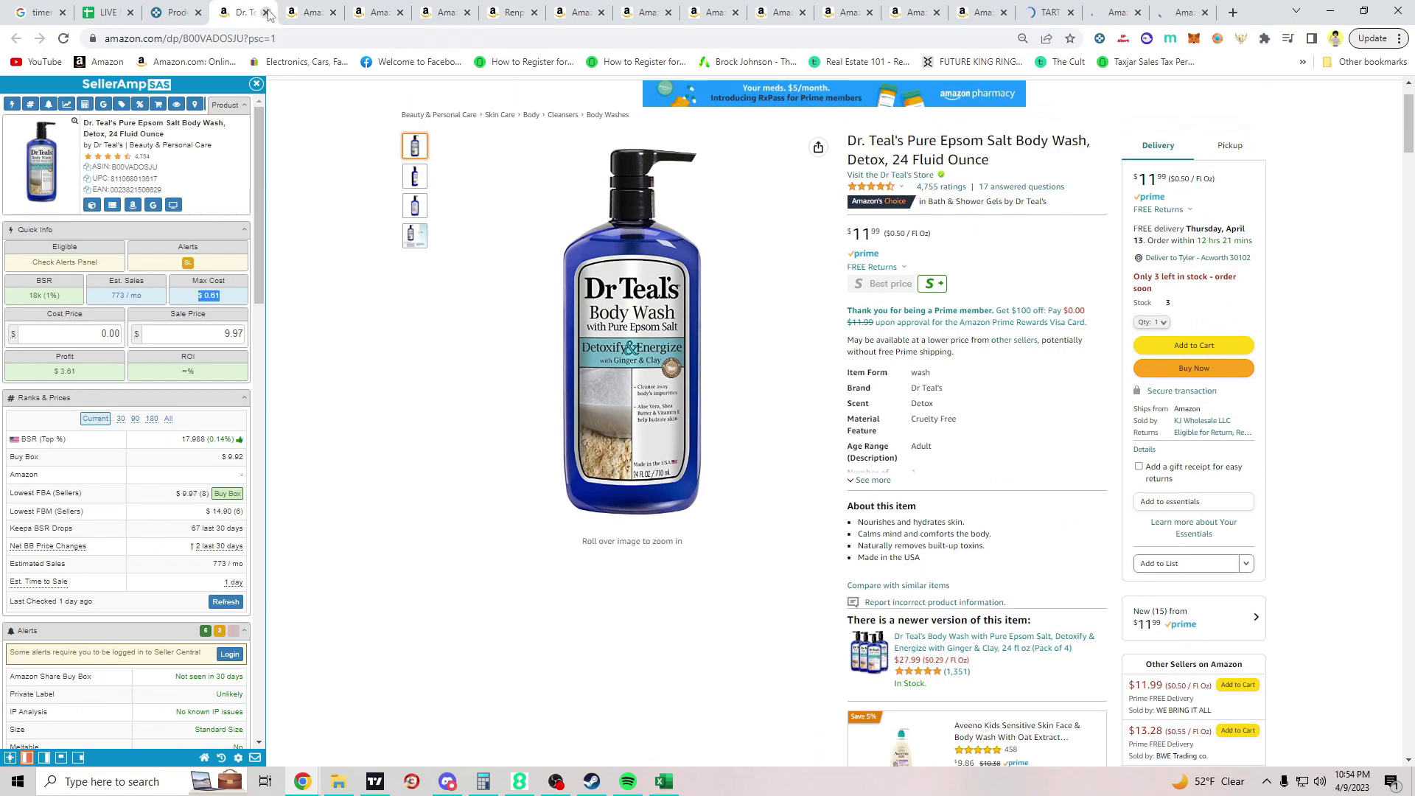
{"action": "key", "text": "ctrl+w"}
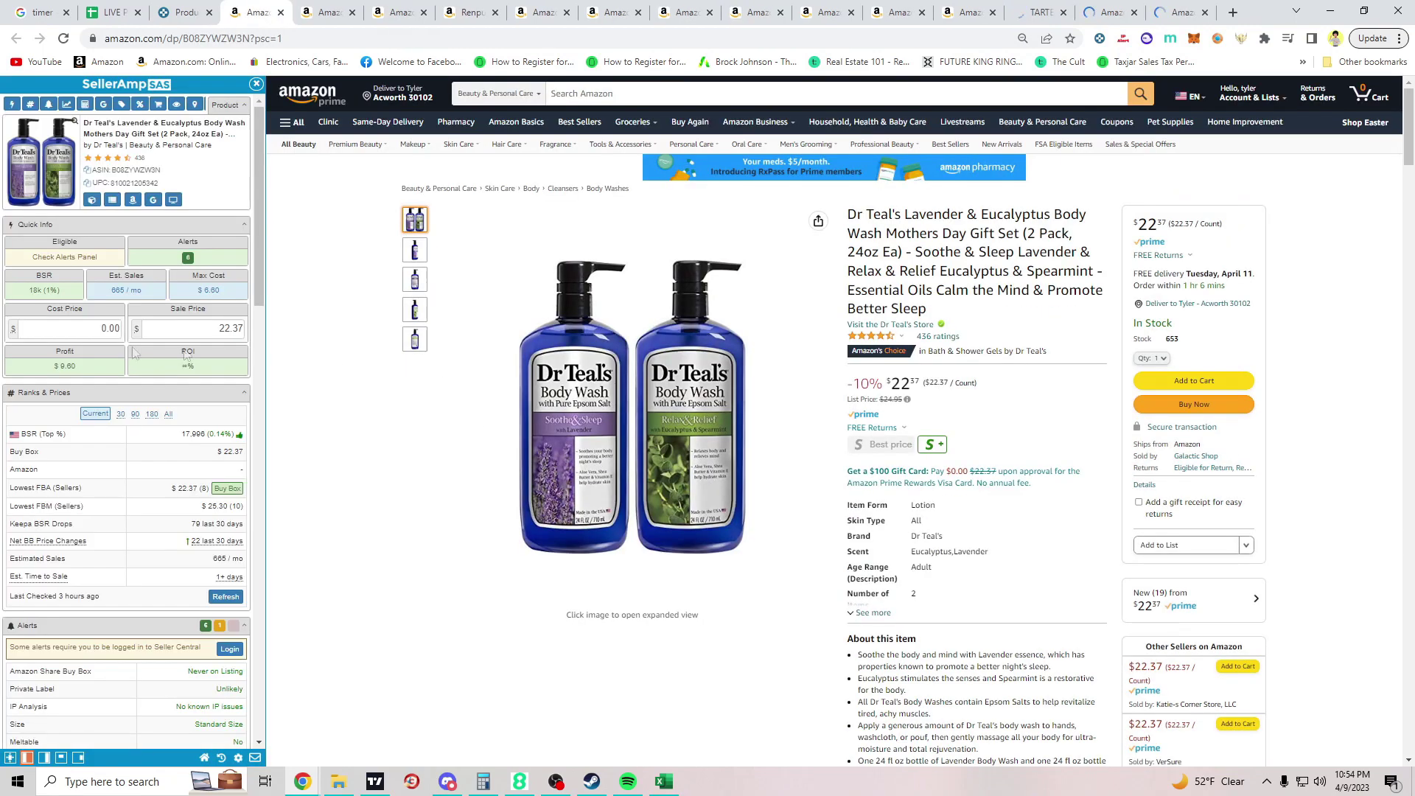
Step: Examine the Dr Teal's Lavender & Eucalyptus gift set's FBA and FBM offers, seller stock and profit figures
{"action": "scroll", "coordinate": [198, 338], "scroll_direction": "down", "scroll_amount": 10}
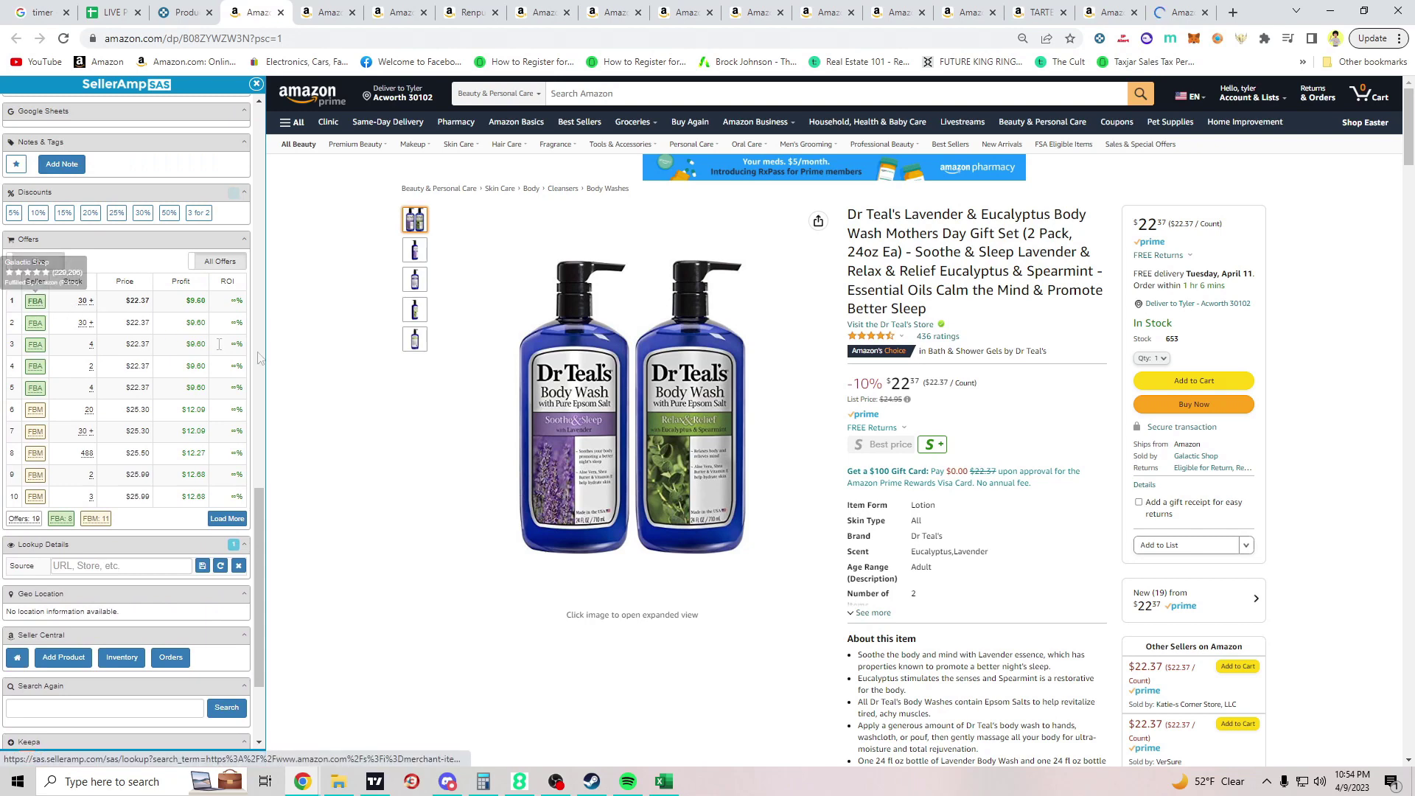
{"action": "mouse_move", "coordinate": [33, 308]}
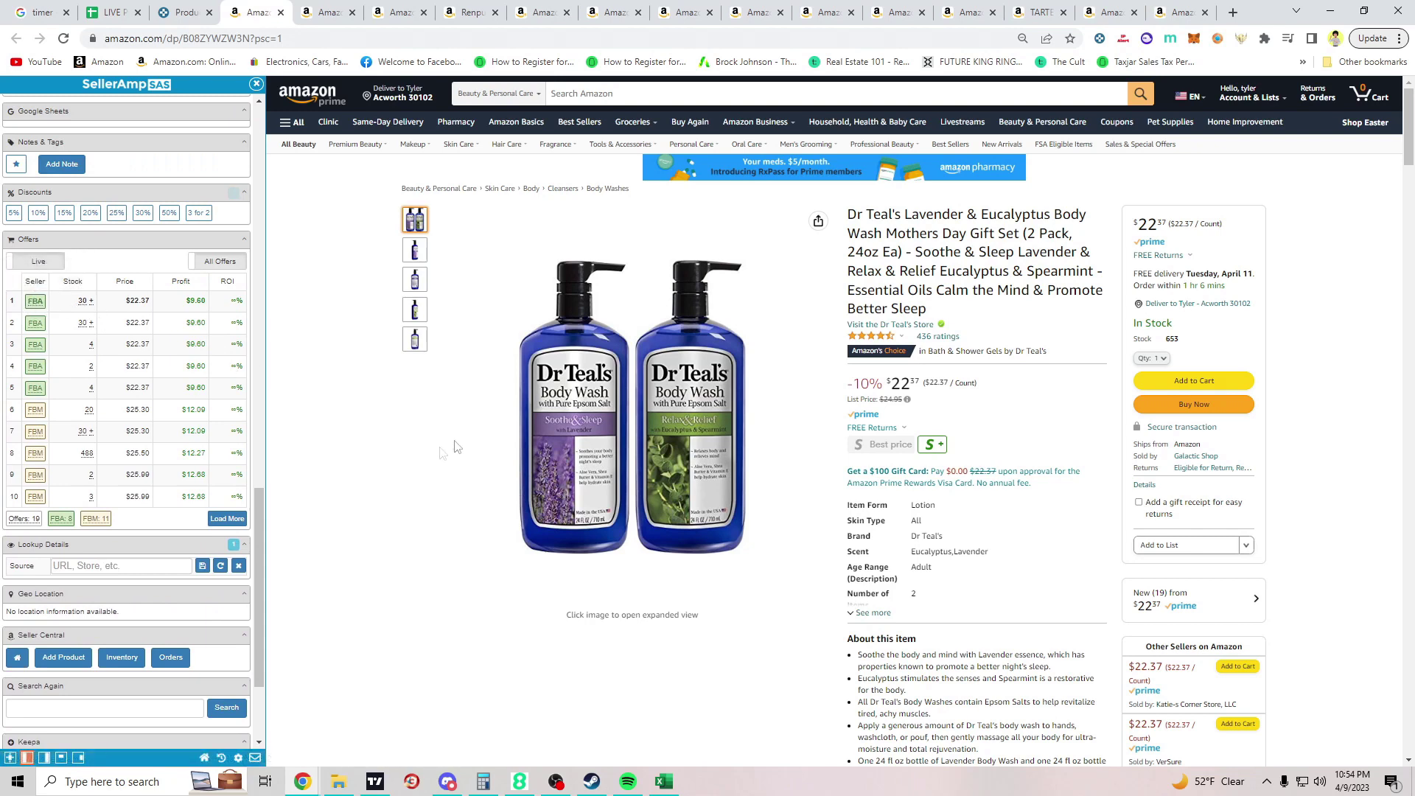
{"action": "scroll", "coordinate": [168, 339], "scroll_direction": "up", "scroll_amount": 10}
{"action": "scroll", "coordinate": [168, 339], "scroll_direction": "up", "scroll_amount": 5}
Step: View the gift set's Keepa Buy Box Statistics and compare the sellers' shares with its price charts and current offers
{"action": "scroll", "coordinate": [901, 374], "scroll_direction": "down", "scroll_amount": 5}
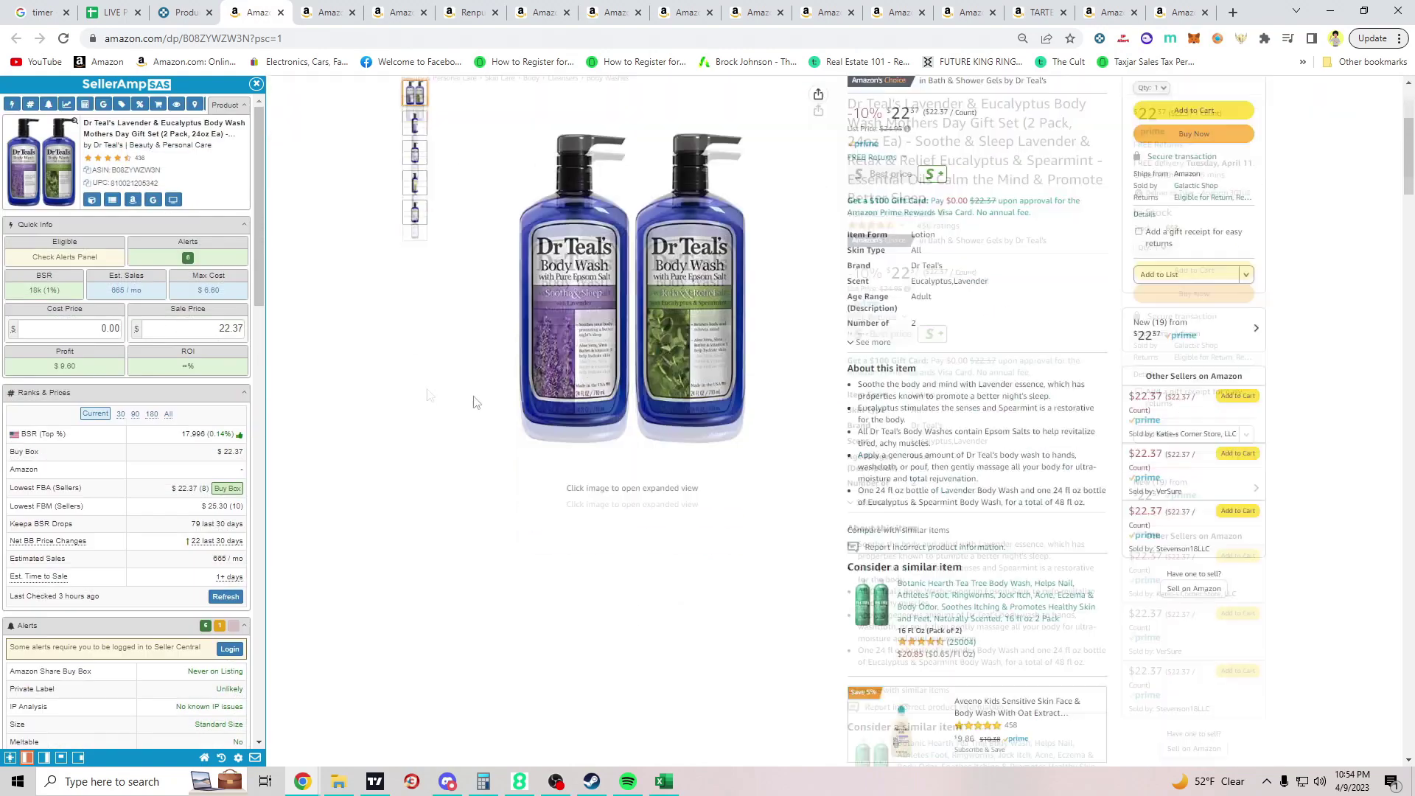
{"action": "left_click", "coordinate": [539, 264]}
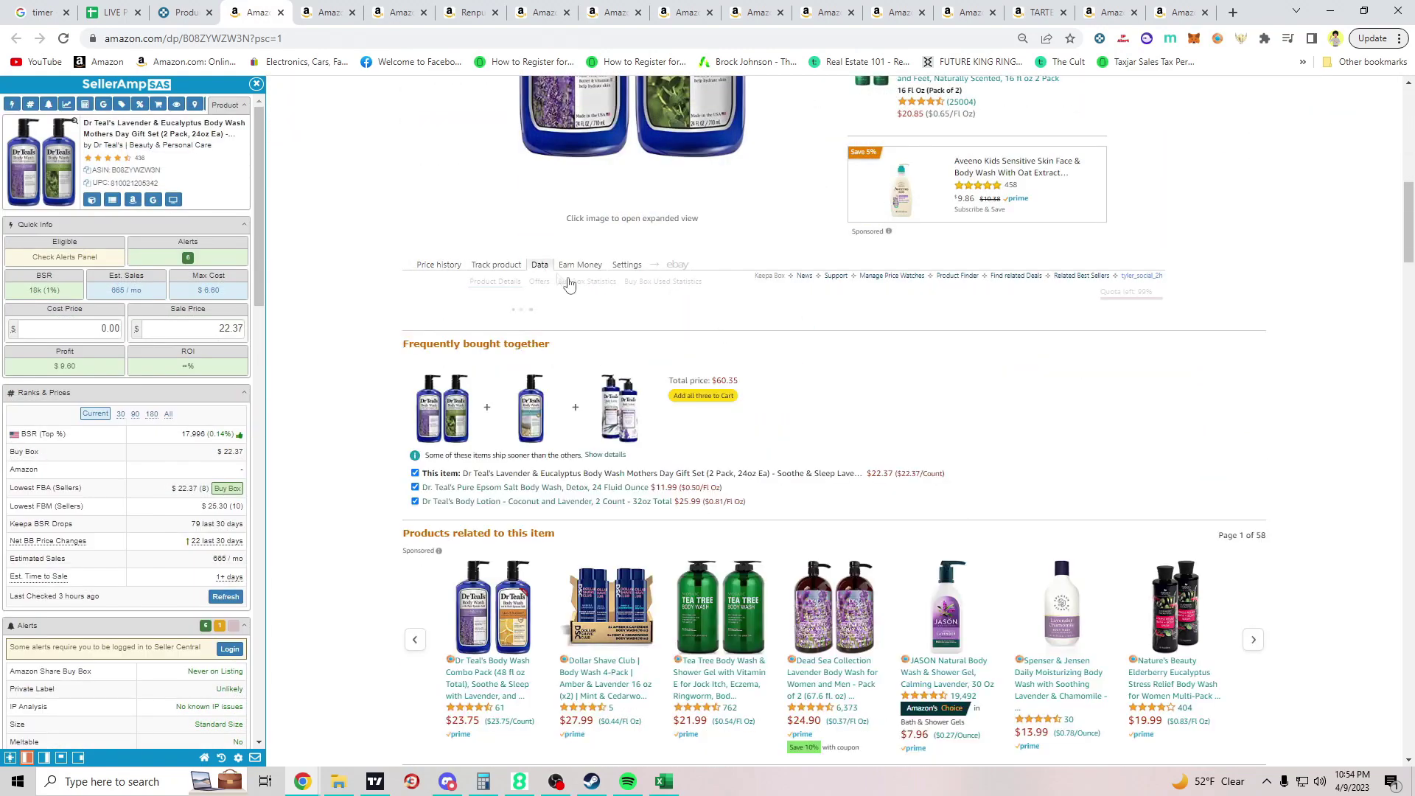
{"action": "left_click", "coordinate": [587, 282]}
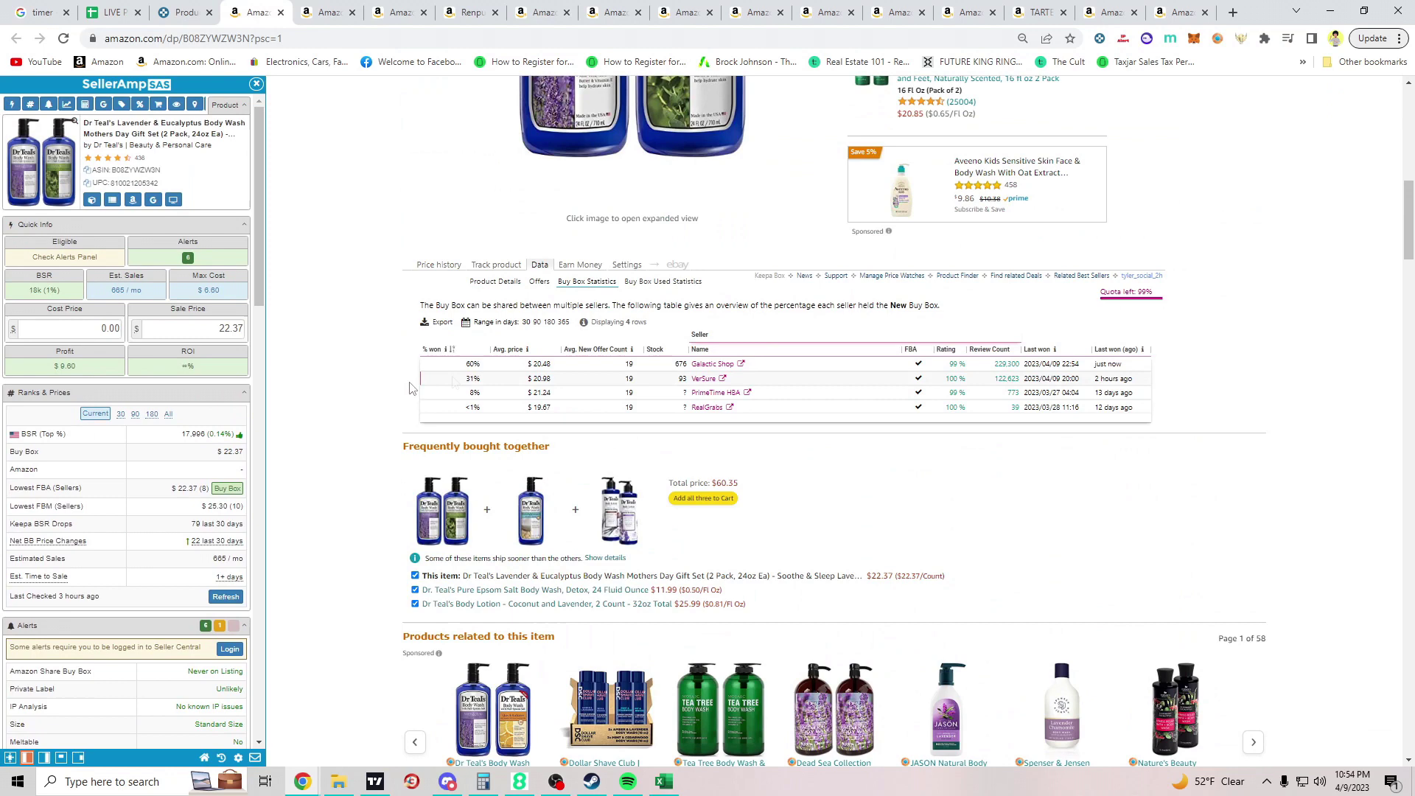
{"action": "scroll", "coordinate": [128, 410], "scroll_direction": "down", "scroll_amount": 6}
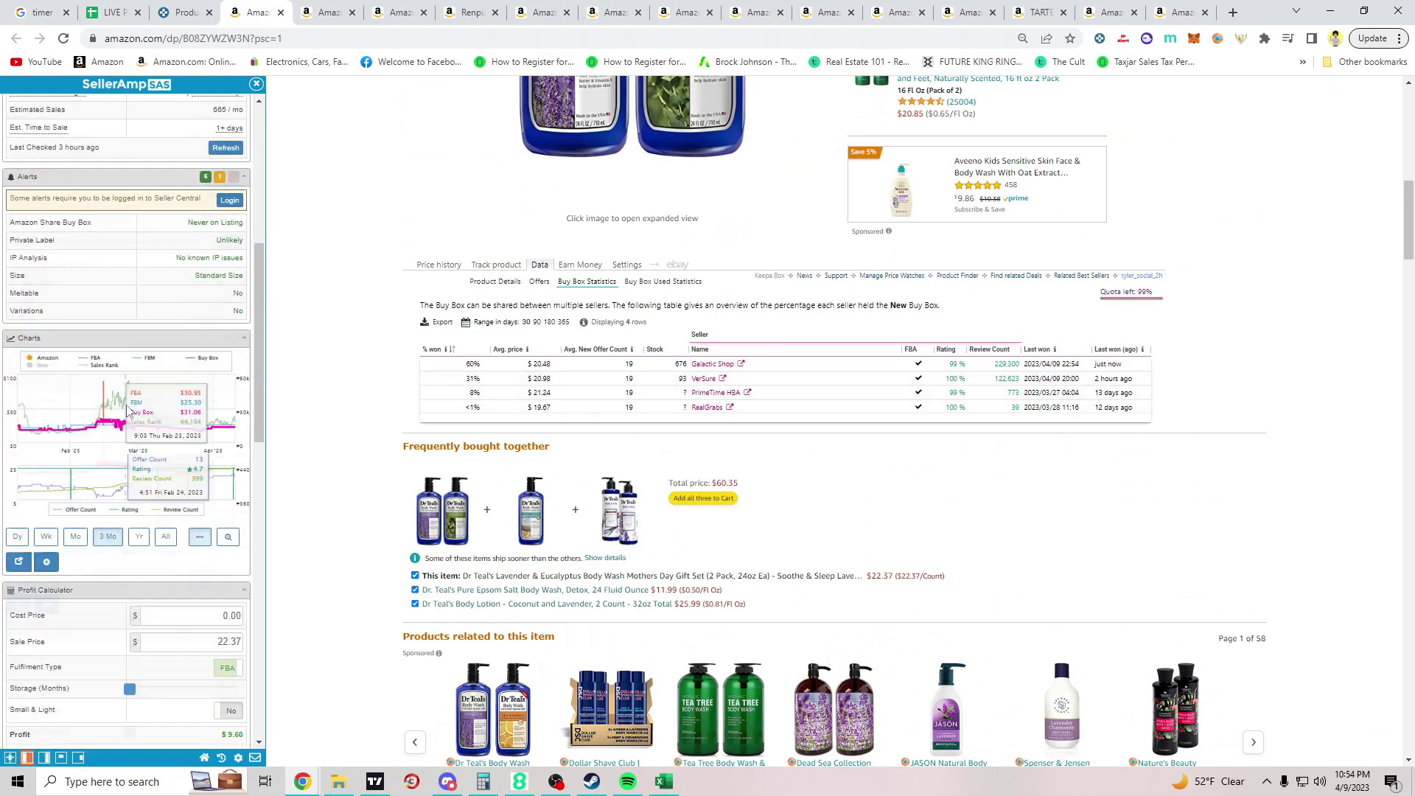
{"action": "scroll", "coordinate": [128, 411], "scroll_direction": "down", "scroll_amount": 8}
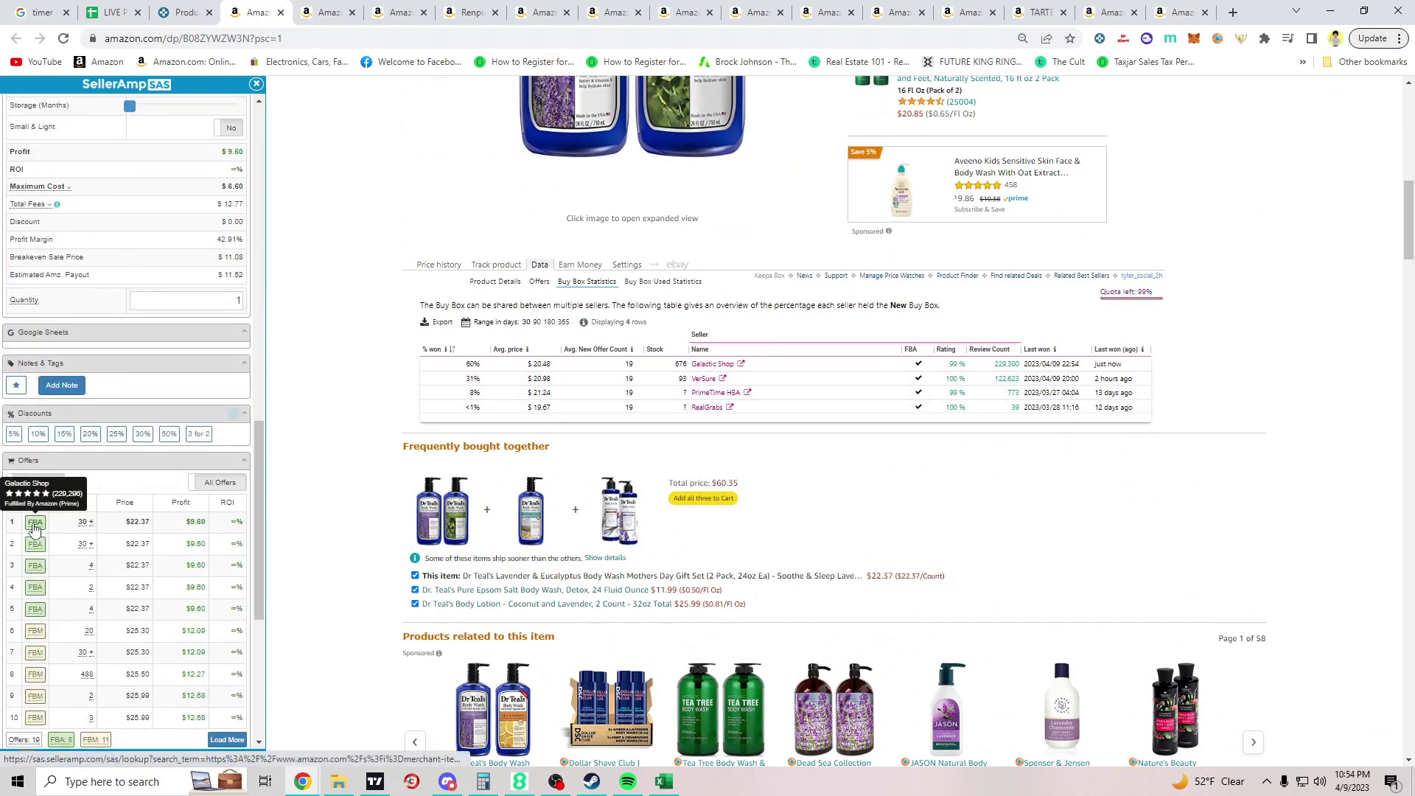